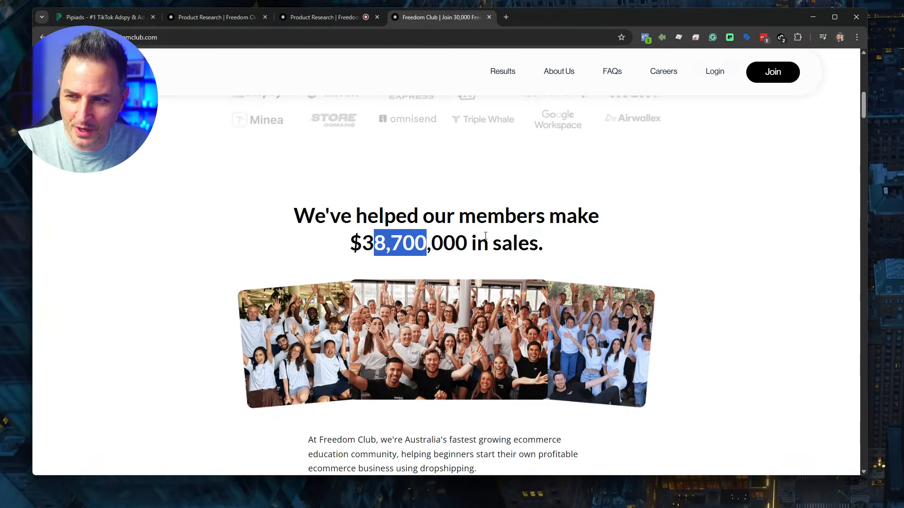
Step: Look through the Freedom Club homepage, from the hero video to the partner logos and member sales section
scroll(486, 236, down, 8)
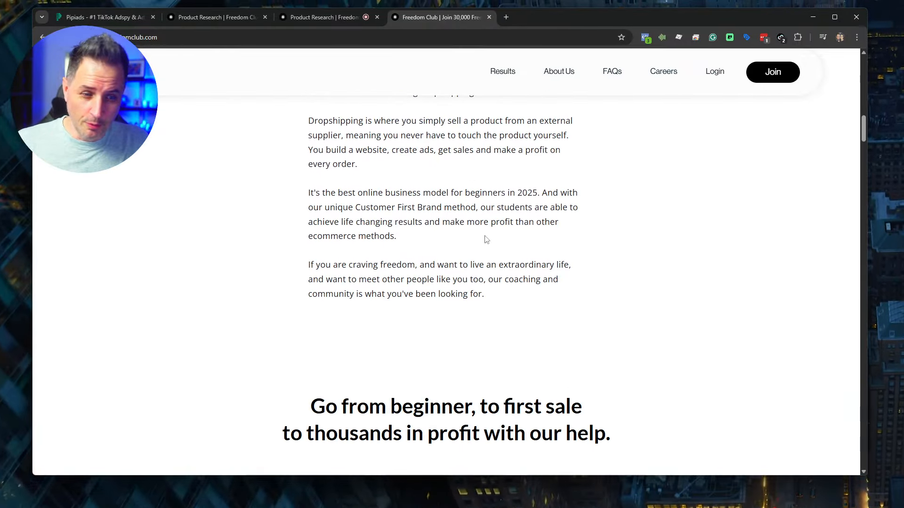
scroll(486, 240, down, 1)
scroll(486, 264, up, 15)
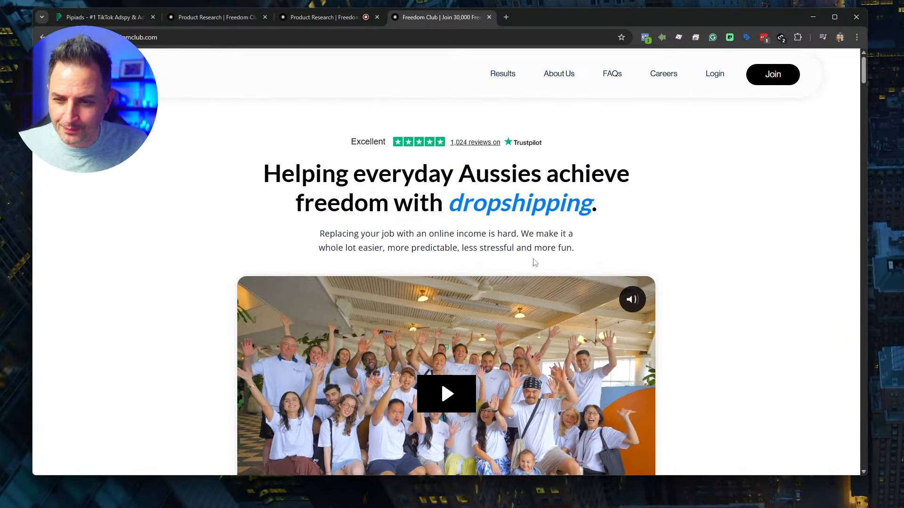
scroll(535, 263, down, 2)
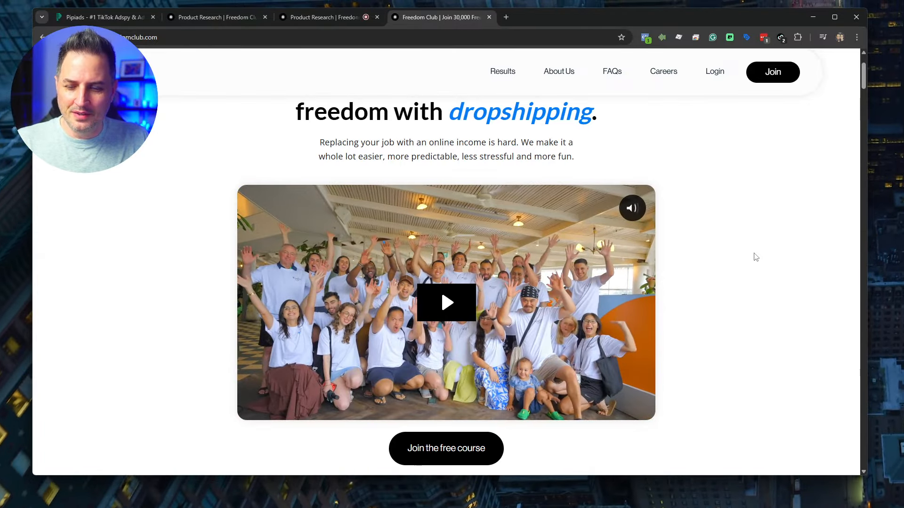
scroll(756, 257, down, 7)
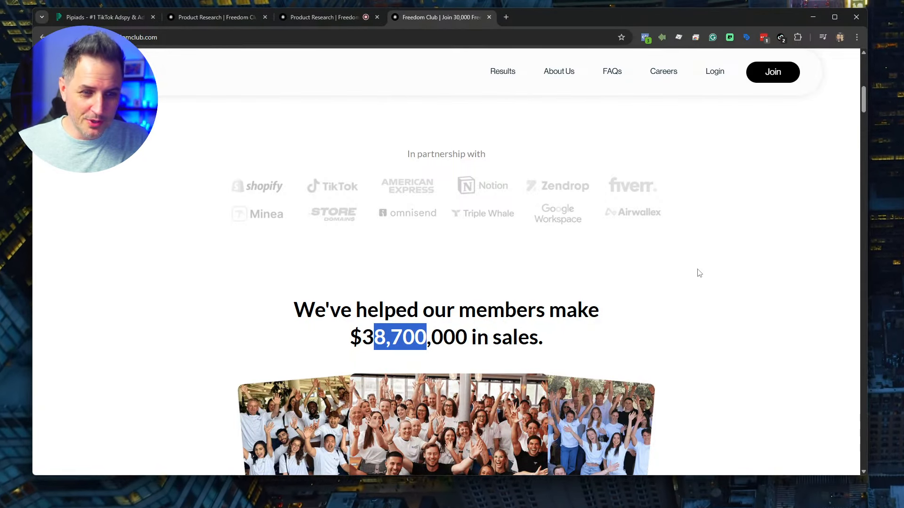
scroll(690, 297, up, 7)
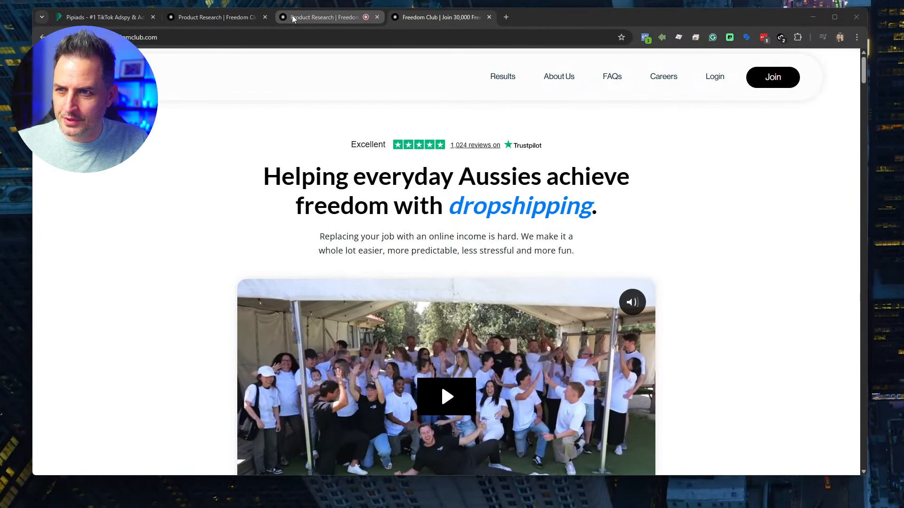
Step: Move the Product Research call tab to the end of the tab row and take the stream live
drag(303, 18, 398, 19)
click(831, 456)
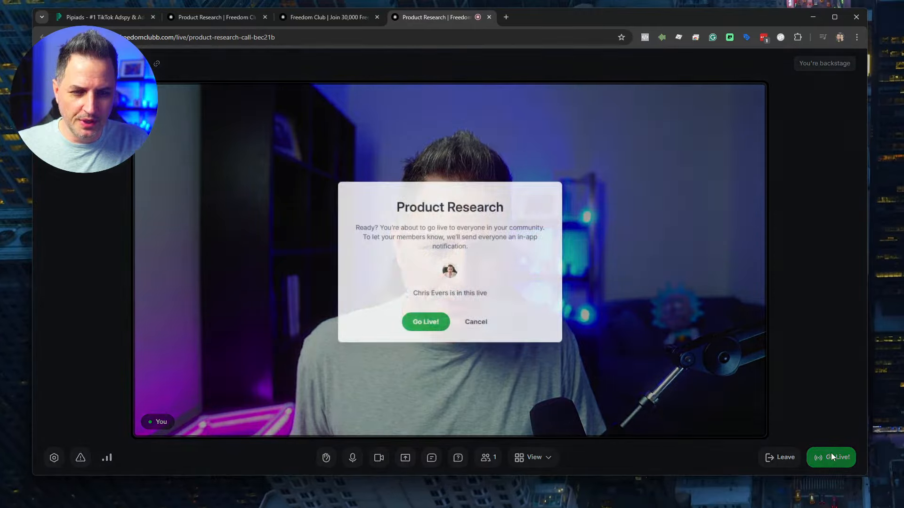
click(430, 326)
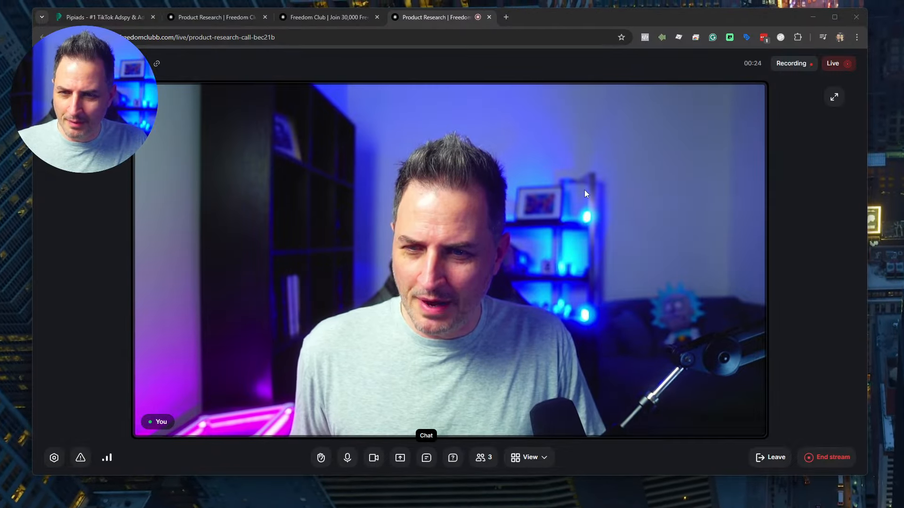
Step: Open the live stream's chat and detach the stream tab from this browser window
click(426, 458)
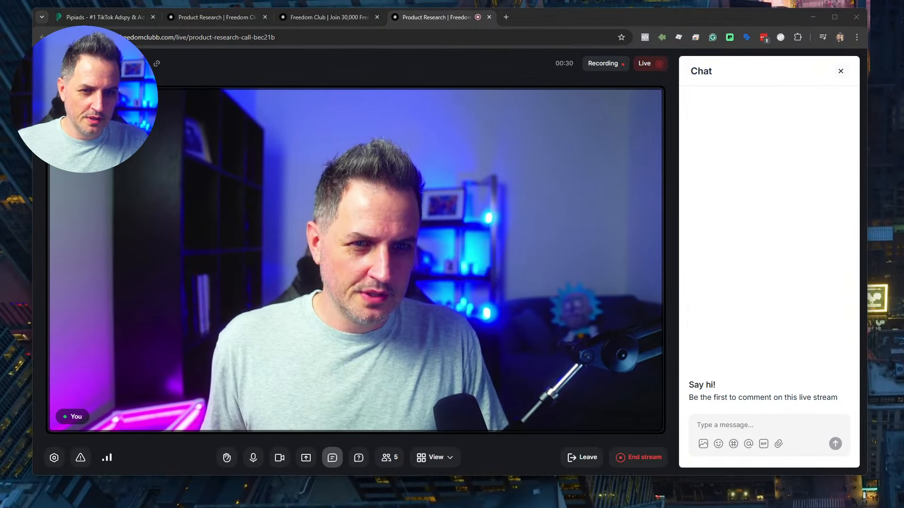
drag(438, 17, 832, 184)
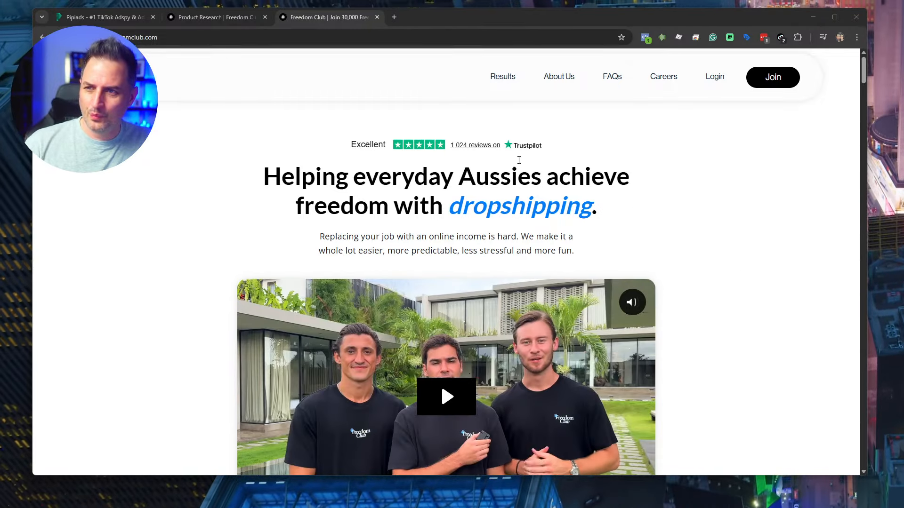
Step: Open the Winning Products Google Sheet in a new tab and copy its sharing link
click(394, 17)
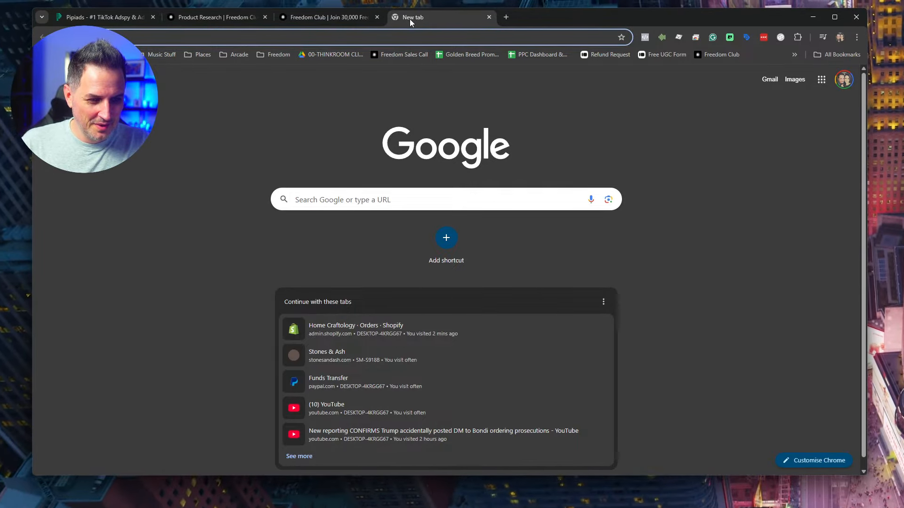
text(chat.openai.com)
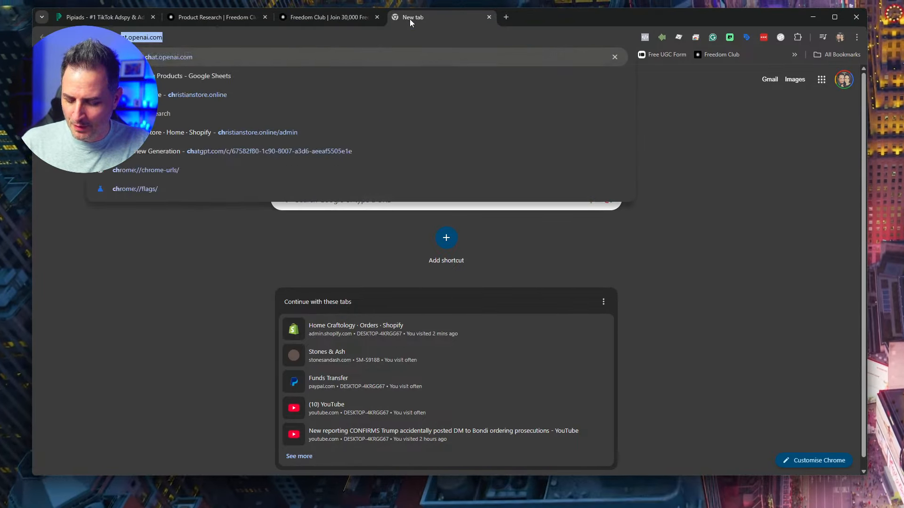
key(Down)
key(Return)
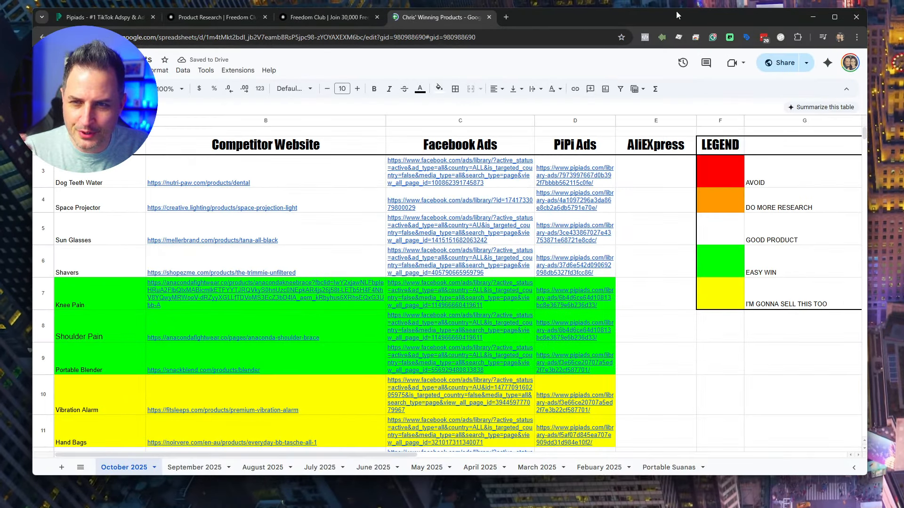
click(806, 62)
click(762, 85)
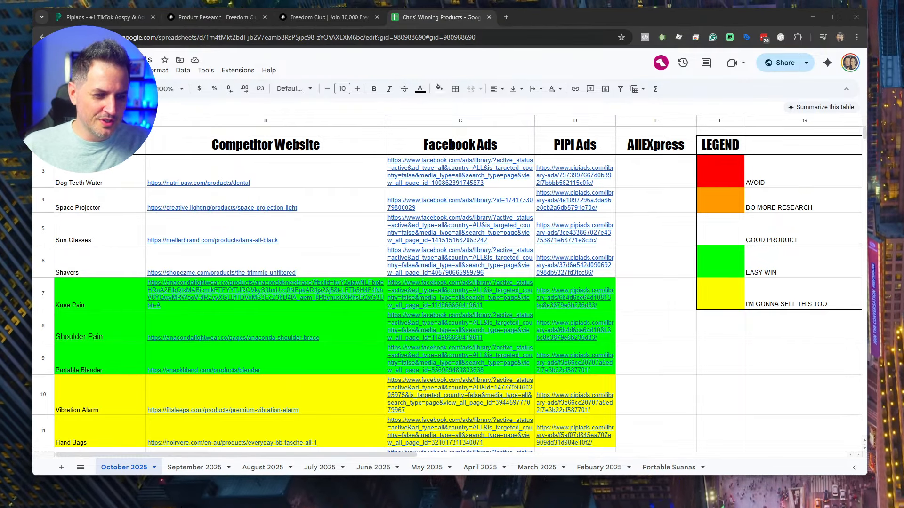
Step: Review the October 2025 product list down to the Matress Topper row at its end
scroll(163, 325, down, 5)
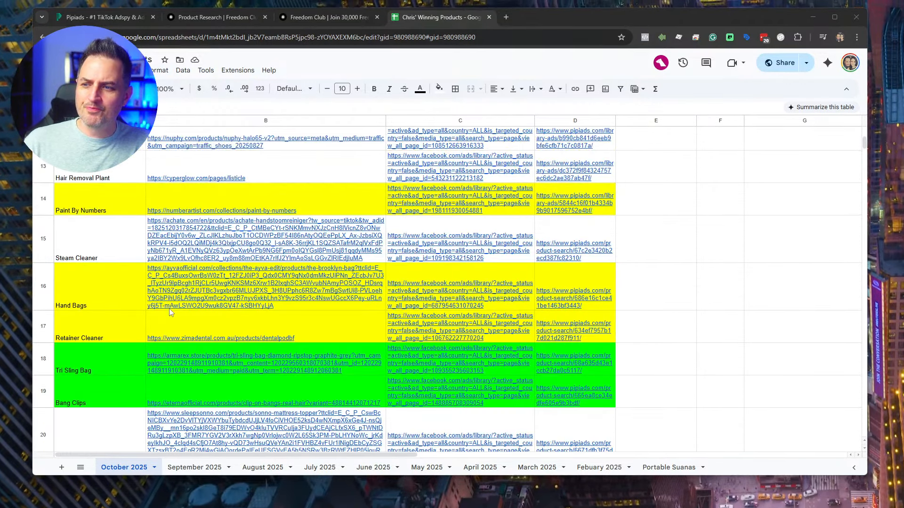
scroll(184, 312, down, 5)
scroll(198, 304, up, 3)
scroll(193, 306, down, 5)
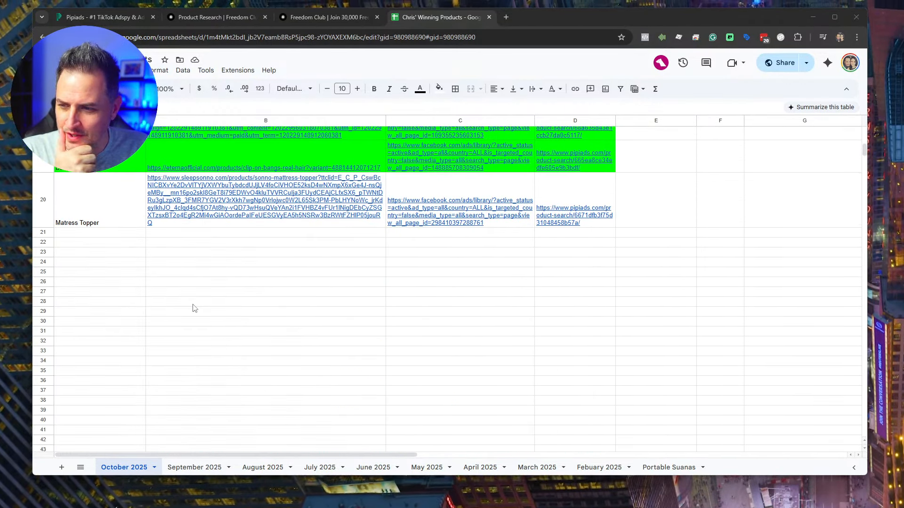
scroll(192, 309, up, 2)
mouse_move(192, 308)
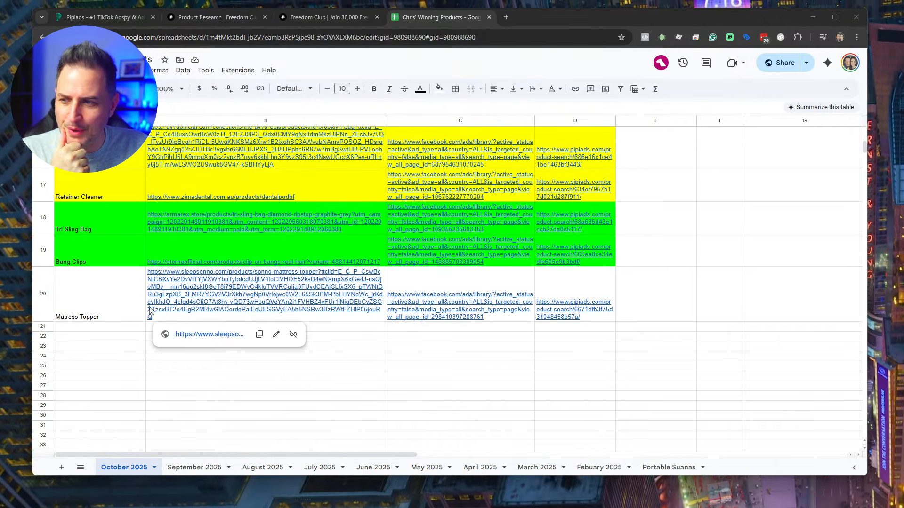
click(126, 302)
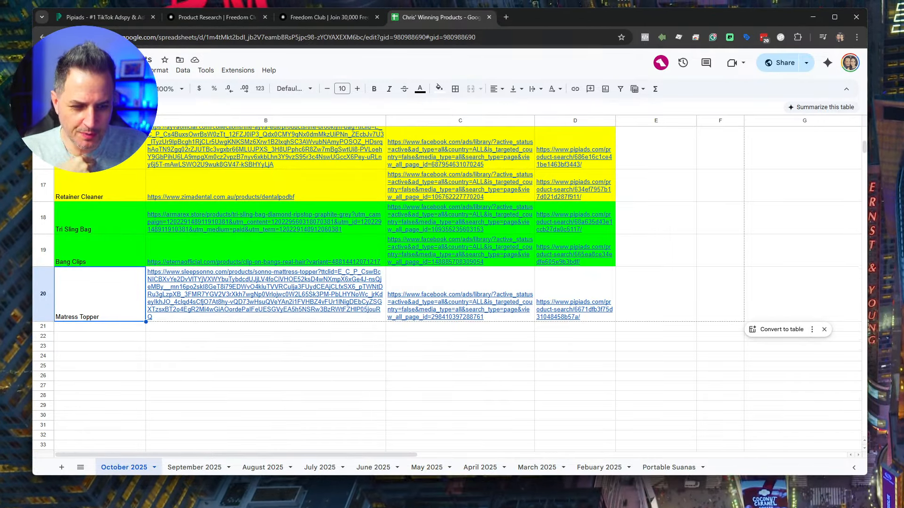
scroll(354, 396, up, 1)
scroll(352, 395, down, 1)
scroll(351, 395, up, 1)
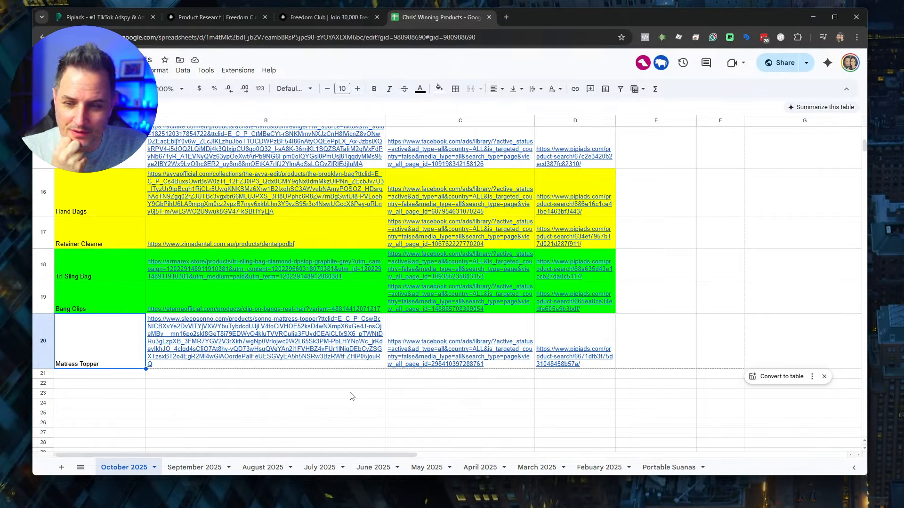
Step: Delete the Portable Suanas sheet from the spreadsheet
right_click(648, 472)
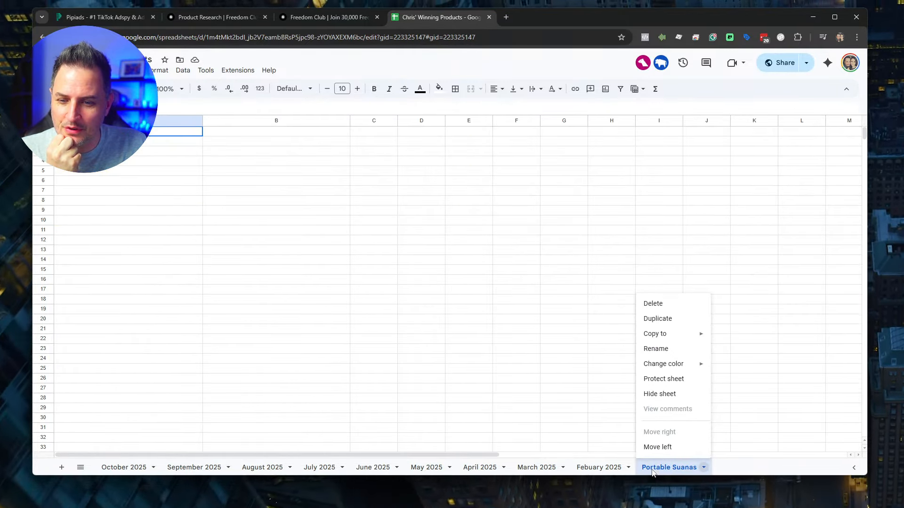
click(660, 303)
click(546, 284)
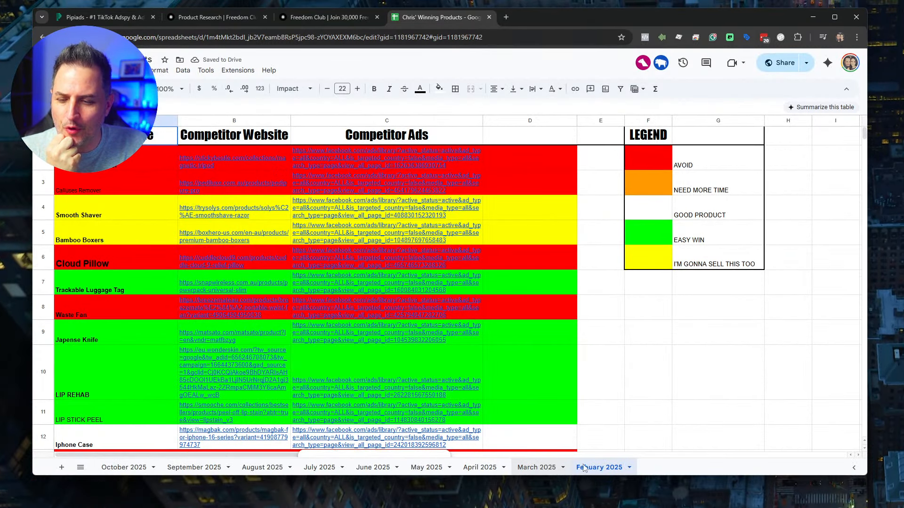
Step: Find the Japense Knife product in the Febuary 2025 sheet and open its competitor's Facebook ads link
click(598, 468)
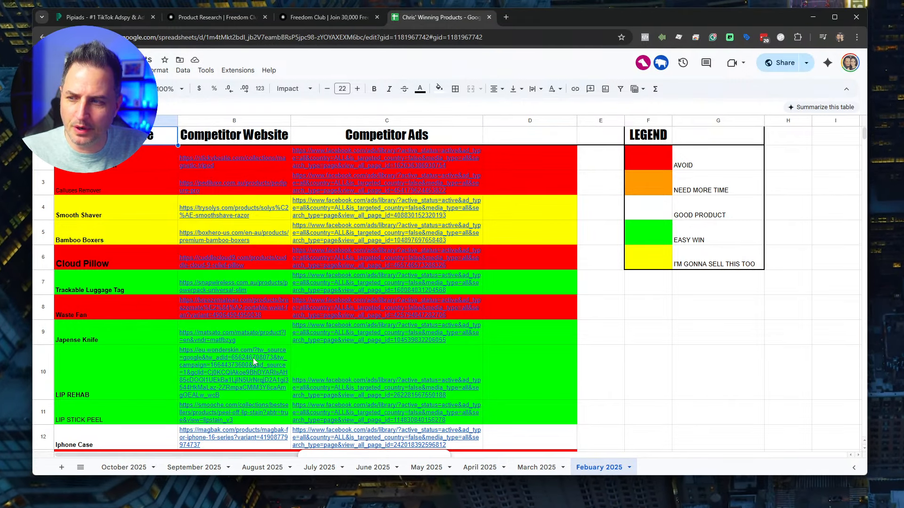
scroll(255, 363, down, 3)
scroll(230, 322, up, 2)
click(118, 285)
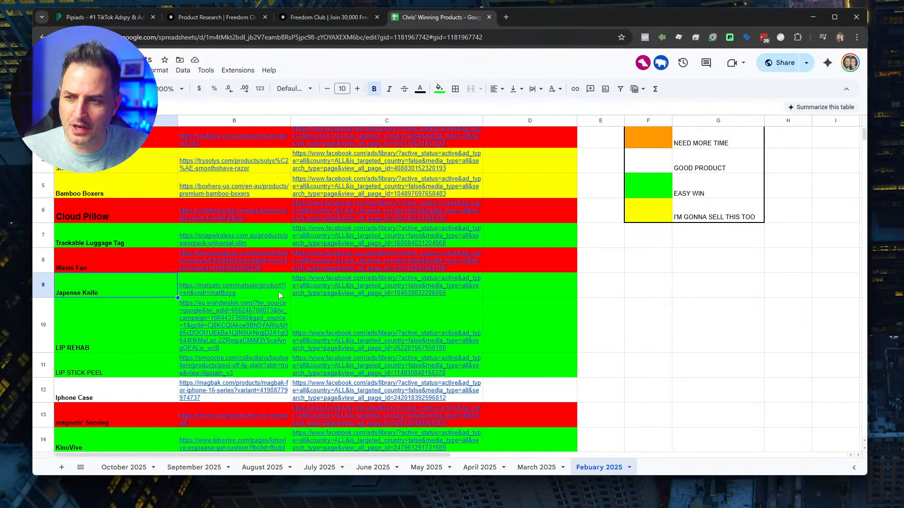
click(351, 292)
click(329, 309)
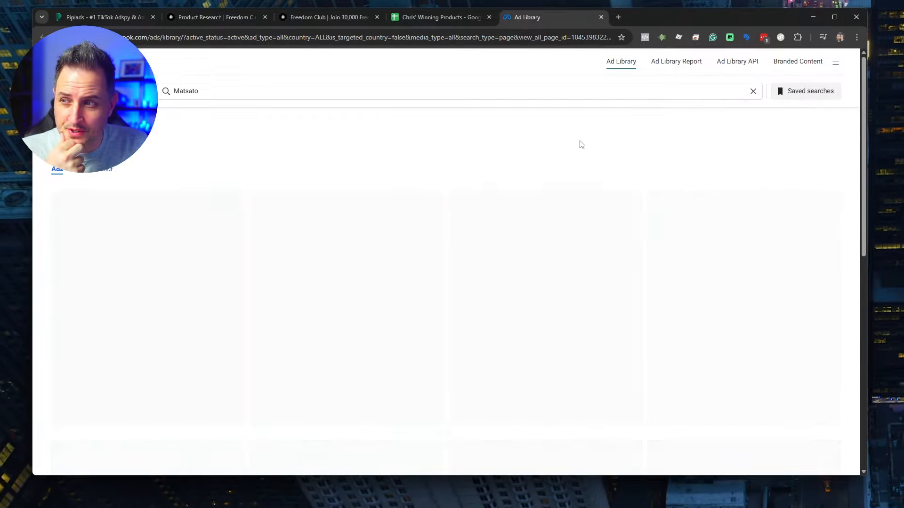
Step: Examine Matsato's active ads in the Ad Library, including their start dates, and close the page
scroll(444, 209, down, 4)
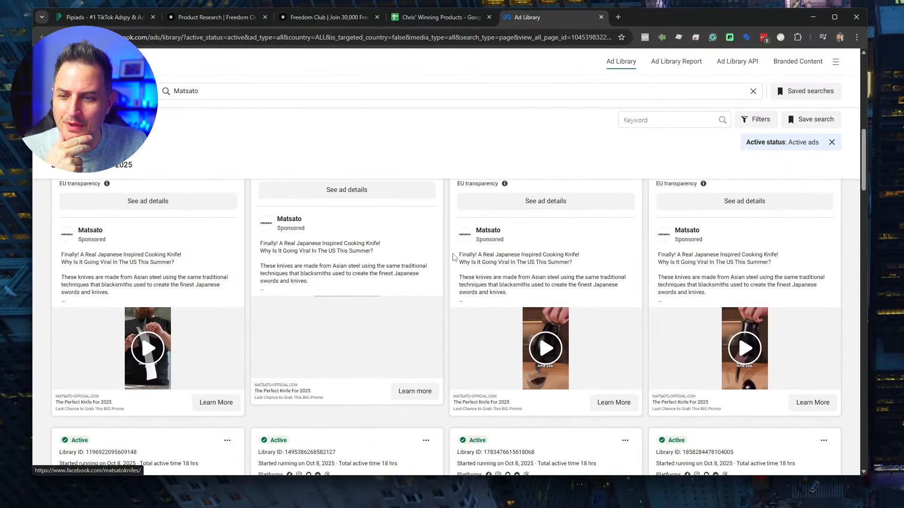
scroll(453, 257, down, 4)
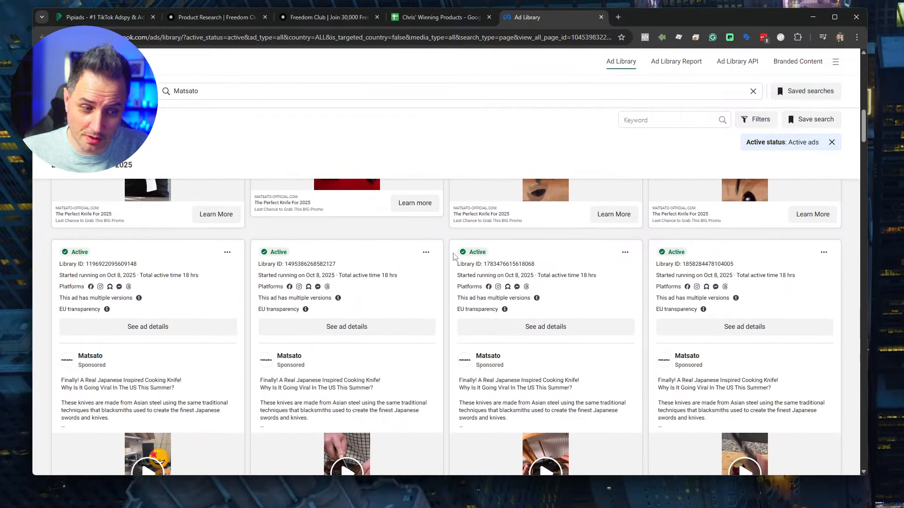
scroll(453, 258, down, 5)
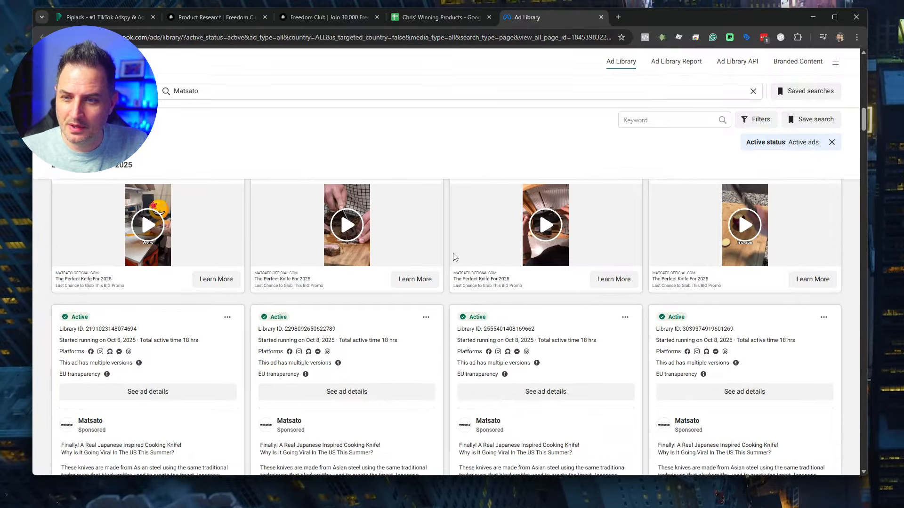
scroll(452, 257, down, 5)
click(601, 18)
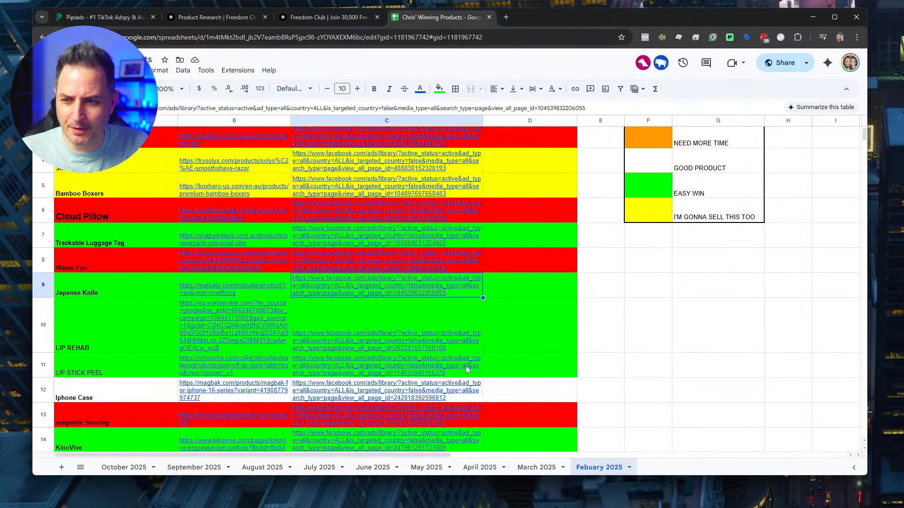
Step: Review the colour-coded products in the Febuary 2025 sheet, highlighting rows such as Dog Store and Golf range finder
scroll(467, 369, down, 5)
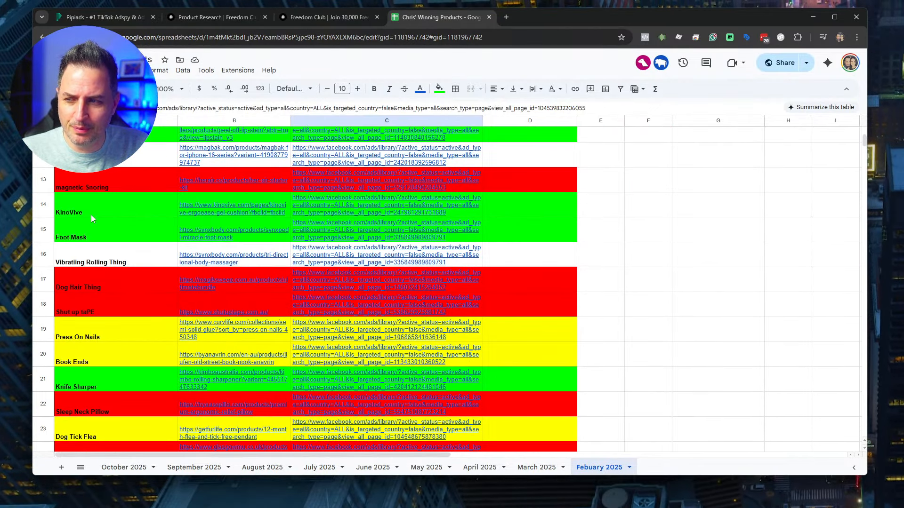
drag(117, 223, 488, 228)
scroll(151, 309, down, 5)
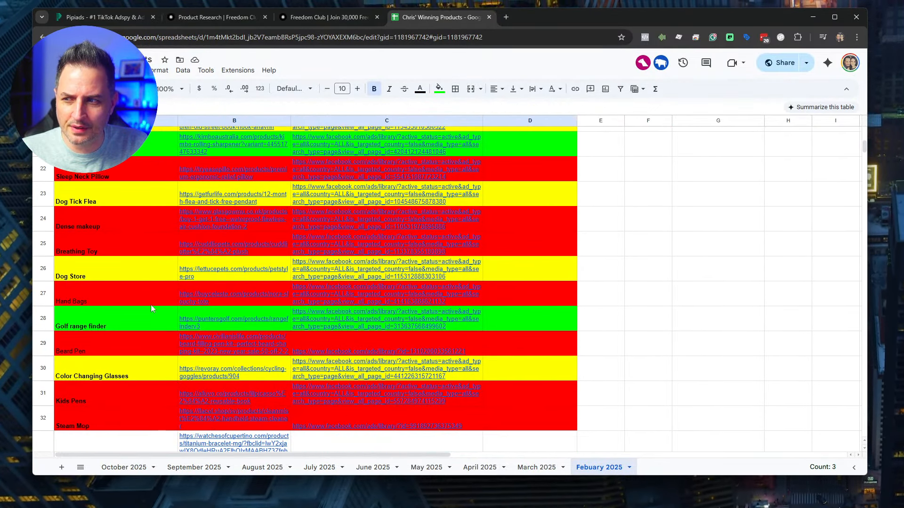
drag(117, 274, 526, 271)
drag(150, 318, 485, 310)
click(498, 323)
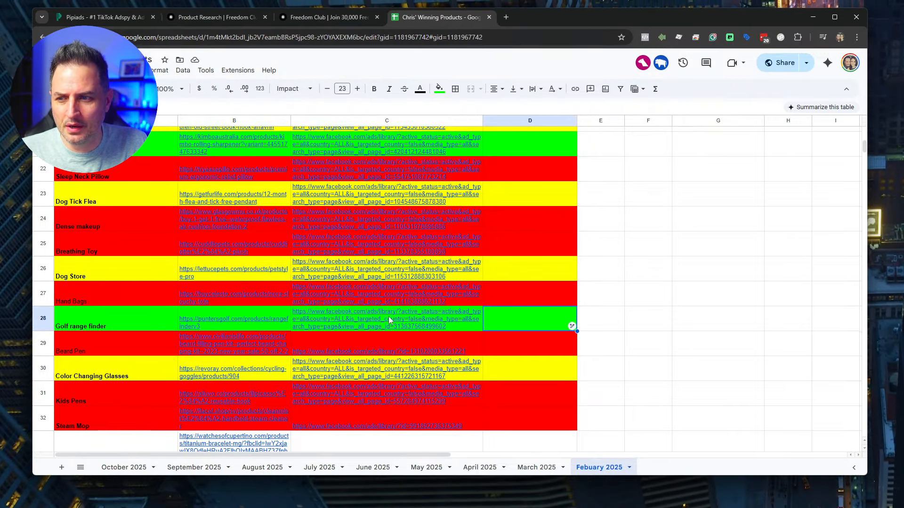
click(357, 325)
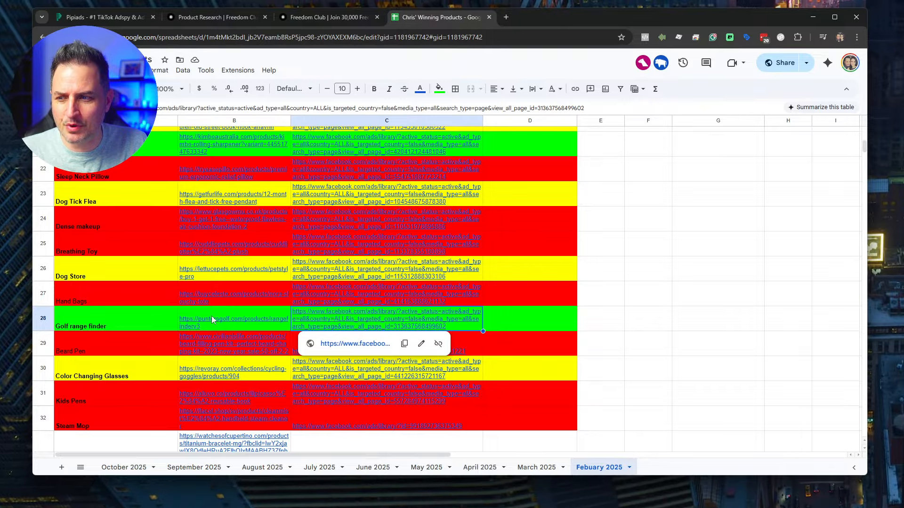
click(121, 334)
scroll(123, 336, up, 1)
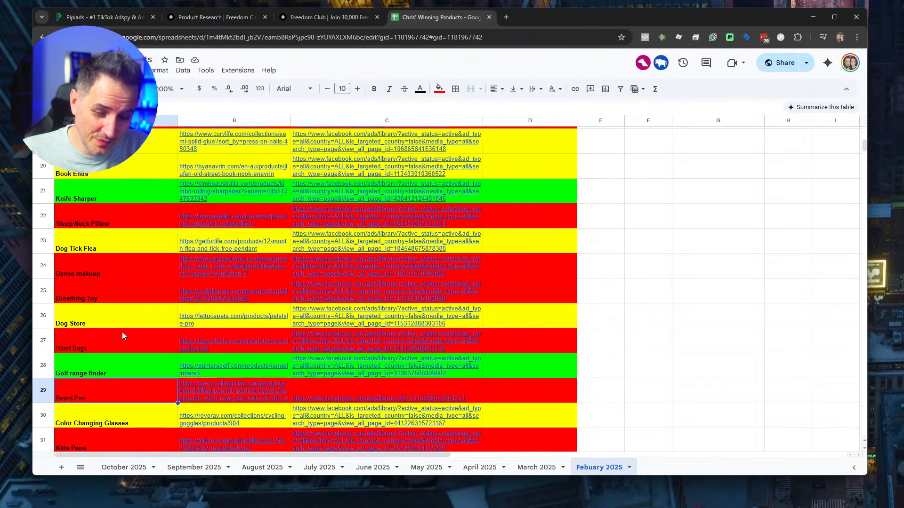
scroll(123, 332, up, 5)
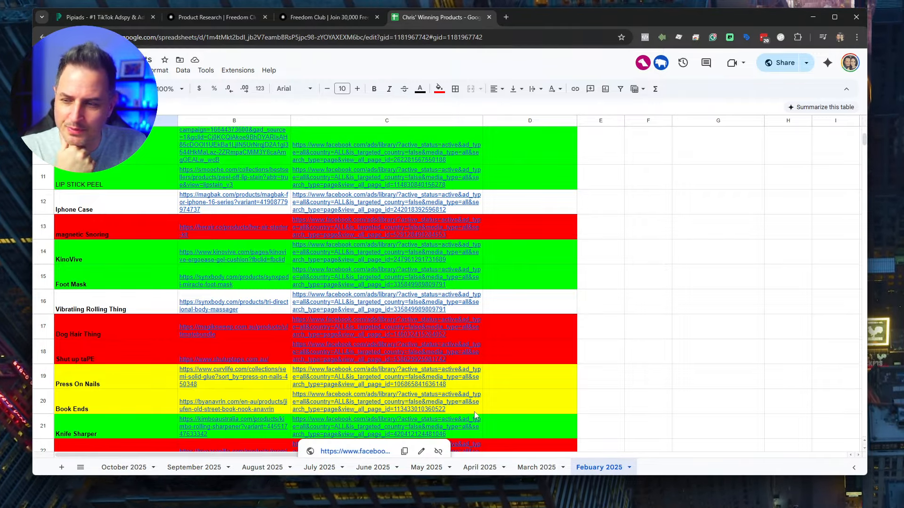
scroll(603, 350, up, 2)
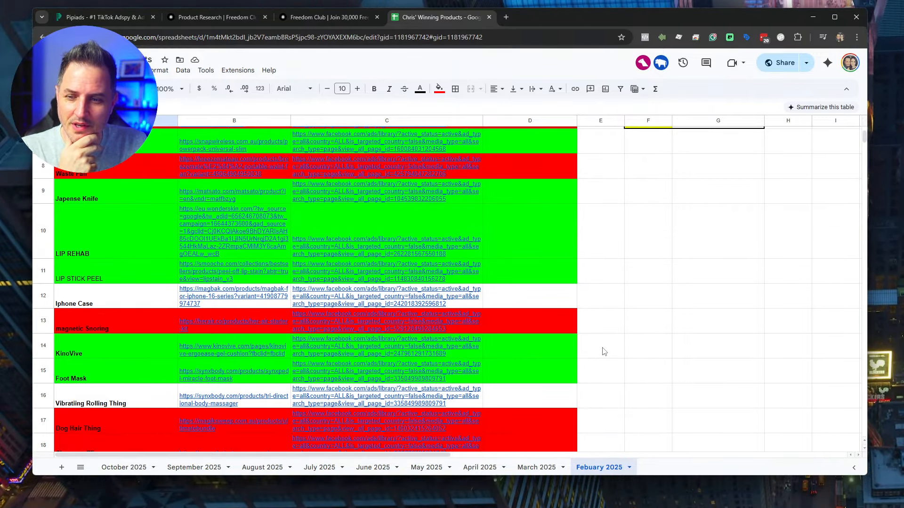
scroll(604, 352, up, 3)
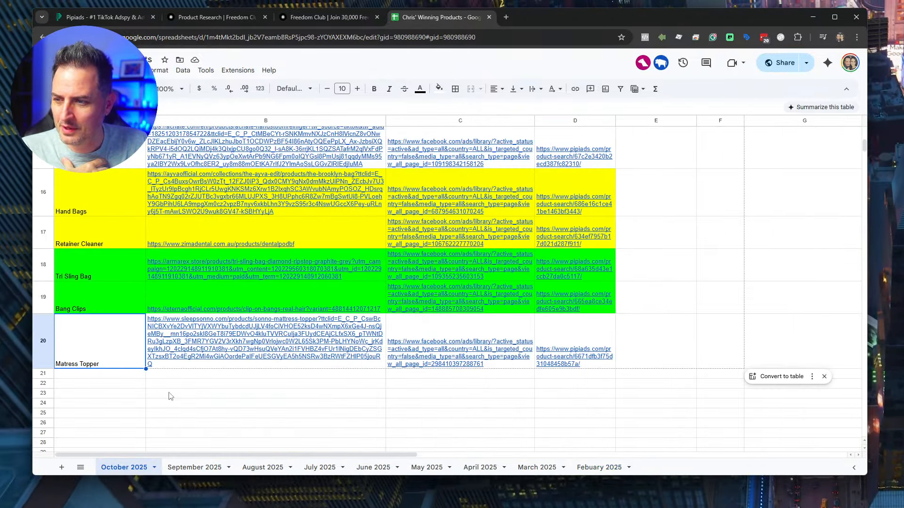
Step: Select the first empty product cell below Matress Topper in the October 2025 sheet
click(109, 384)
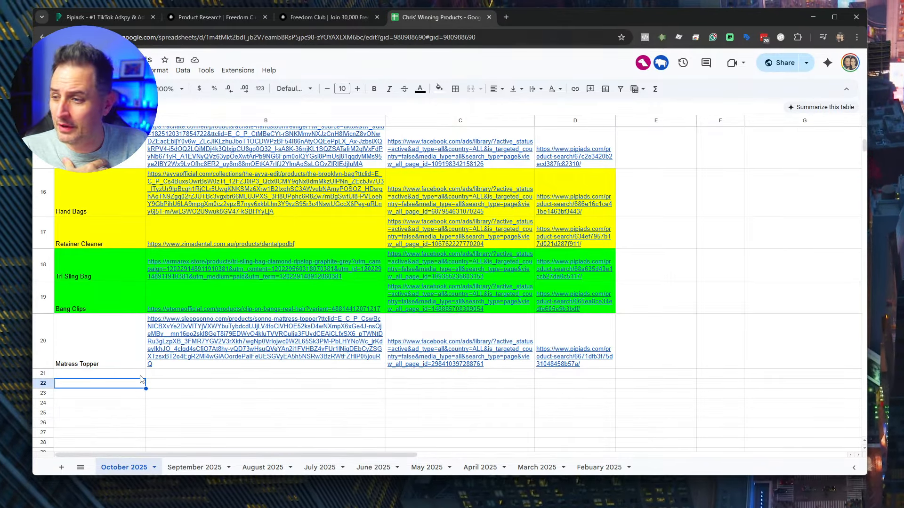
click(101, 343)
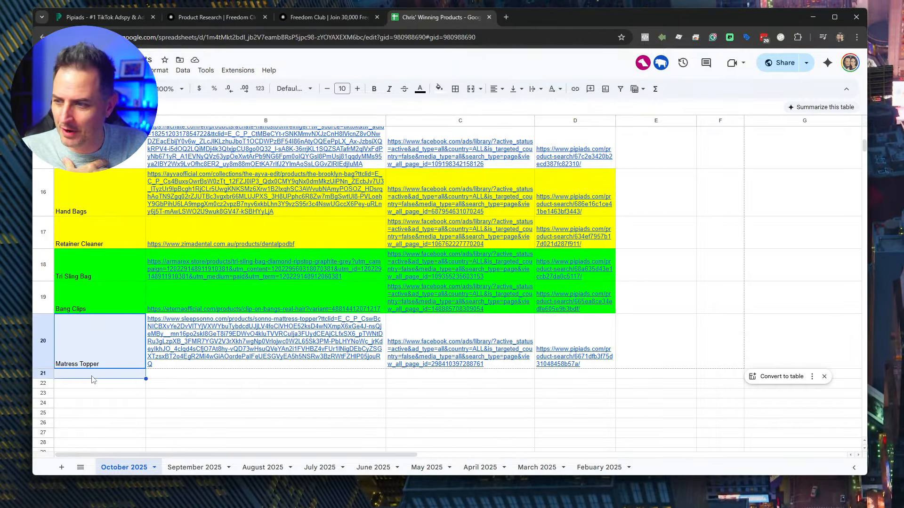
click(92, 379)
Step: Move the Pipiads page behind the spreadsheet in the browser's page order and log in to the Pipiads account
drag(99, 17, 422, 27)
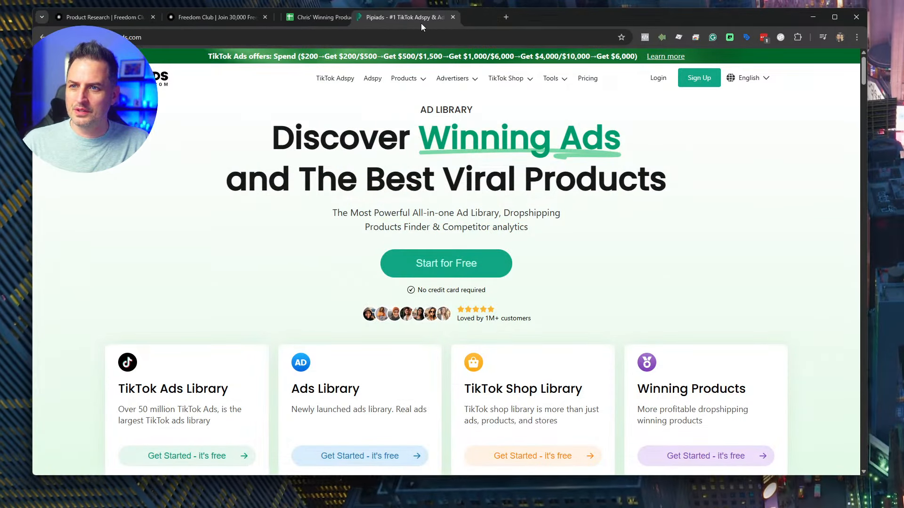
click(658, 78)
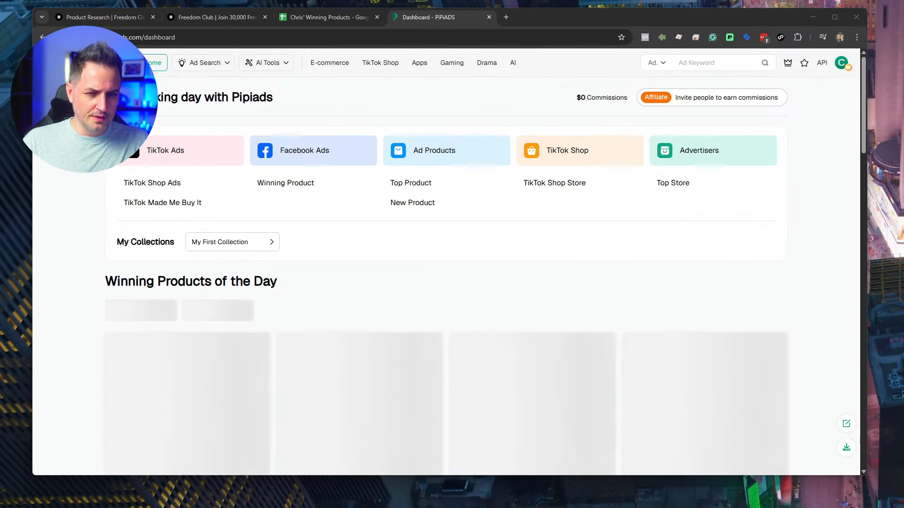
click(230, 21)
click(102, 17)
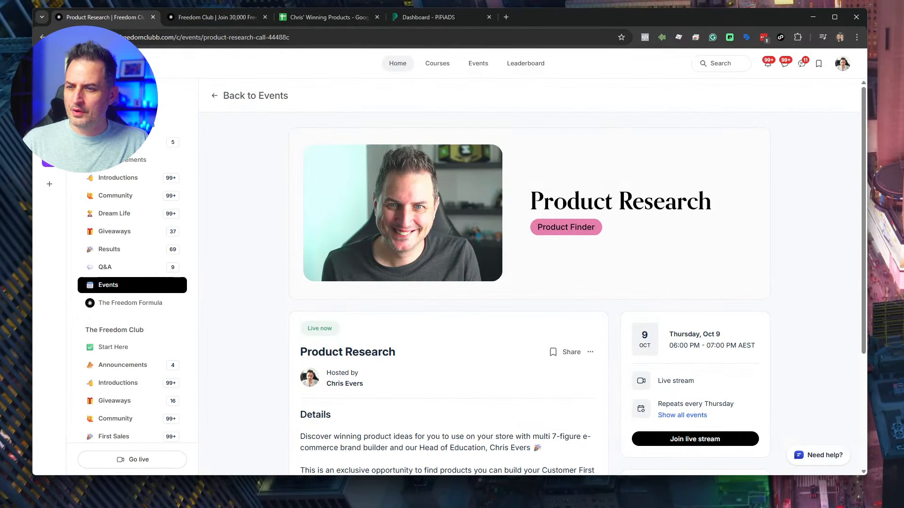
scroll(297, 290, down, 3)
click(378, 398)
text(Watch on you)
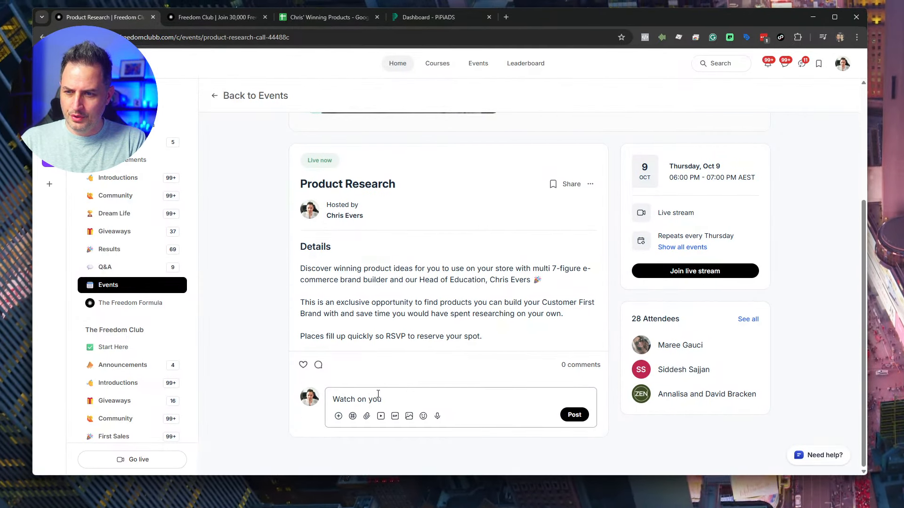
text(tube:)
key(shift+Return)
text(https://www.youtube.com/watch?v=xFHhGxXmJWw)
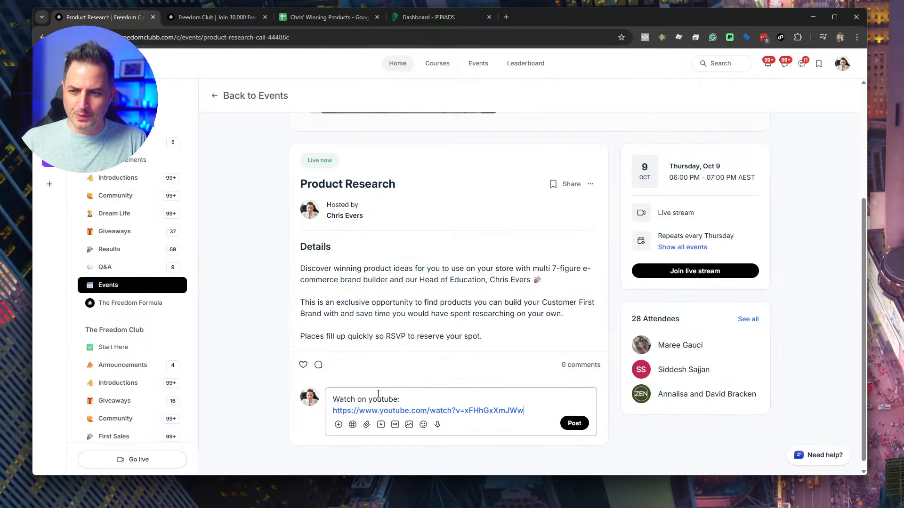
click(574, 423)
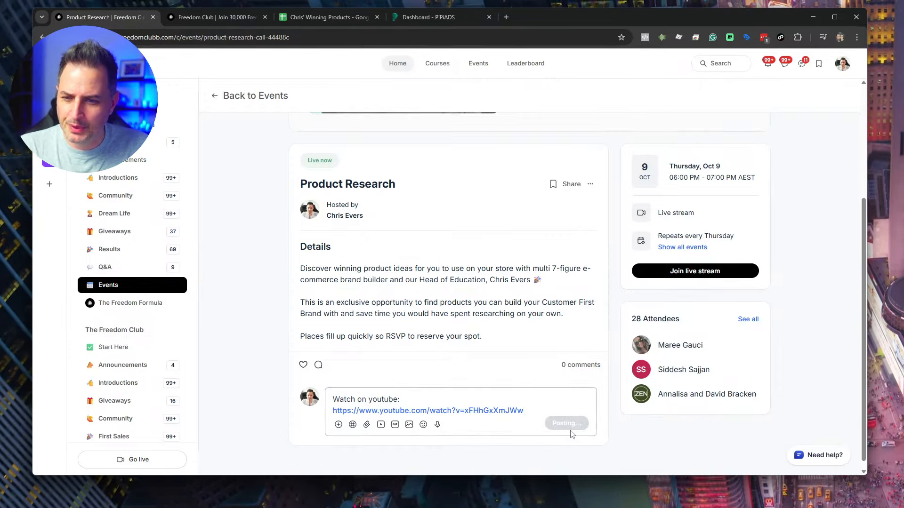
Step: Switch to the Pipiads dashboard and open its E-commerce ad search
click(216, 17)
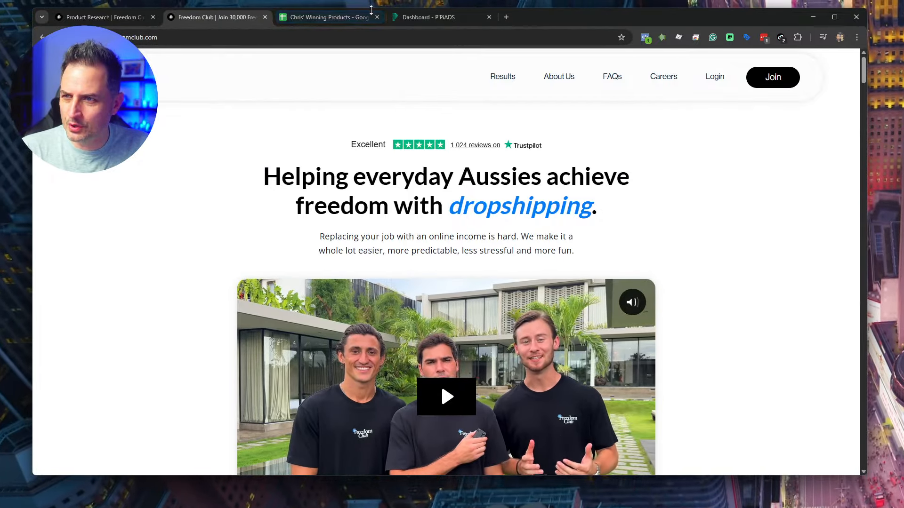
click(414, 18)
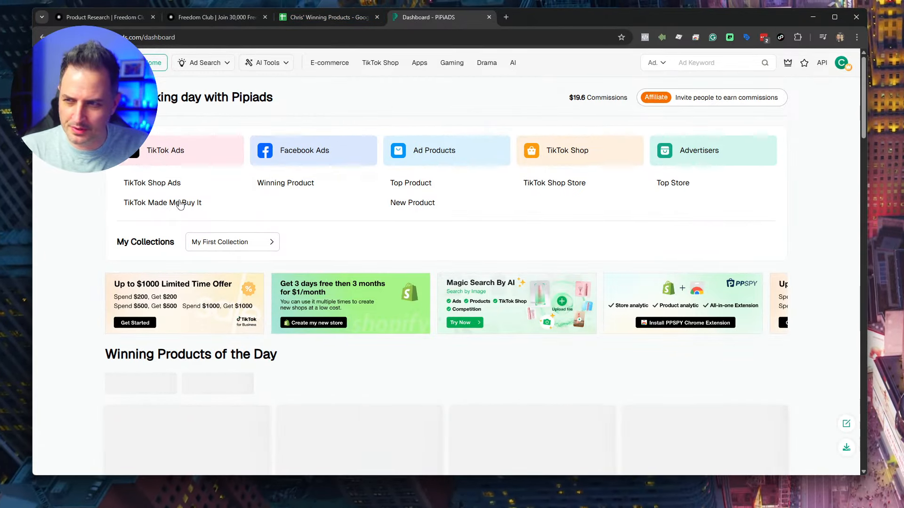
mouse_move(294, 69)
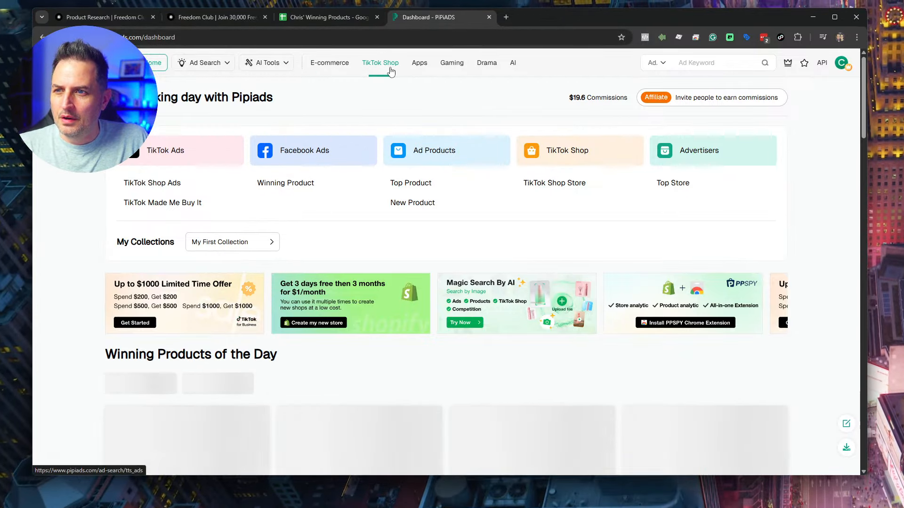
click(329, 63)
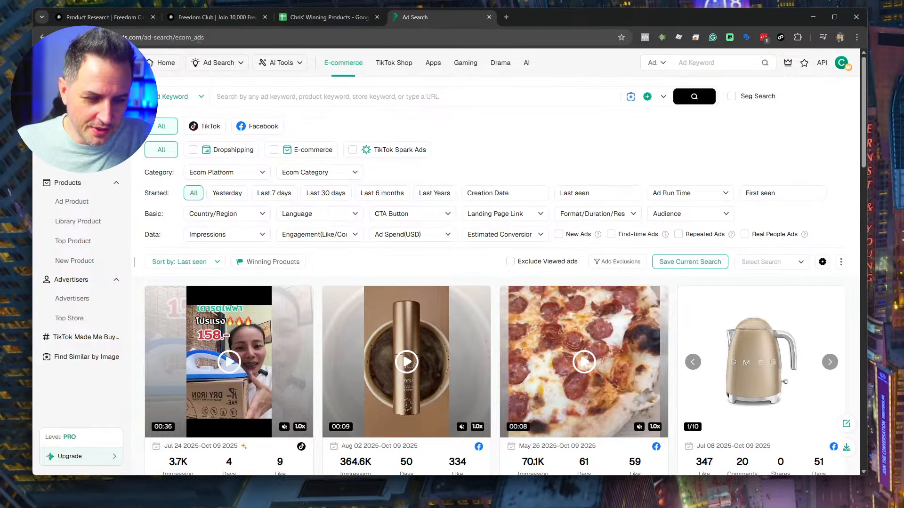
Step: Open the Foreplay website on a separate browser page
click(506, 19)
text(fore)
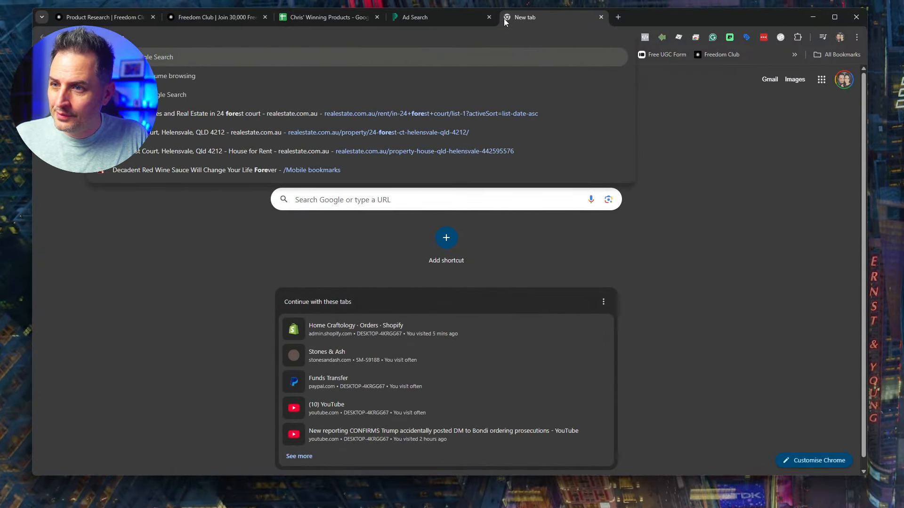
text(playu)
key(Return)
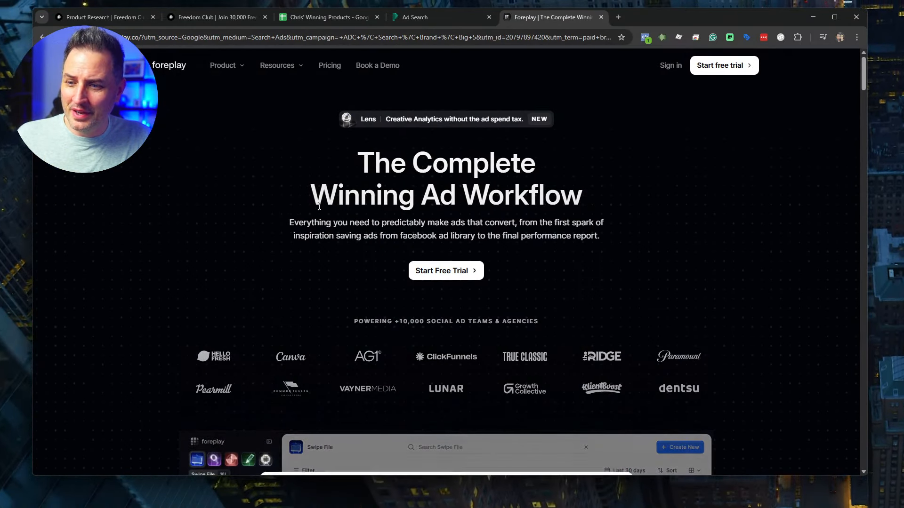
Step: Examine Foreplay's homepage, including its ad-saving, competitor-tracking and discovery features, and return to the Pipiads ad search
scroll(301, 193, down, 5)
scroll(318, 207, down, 12)
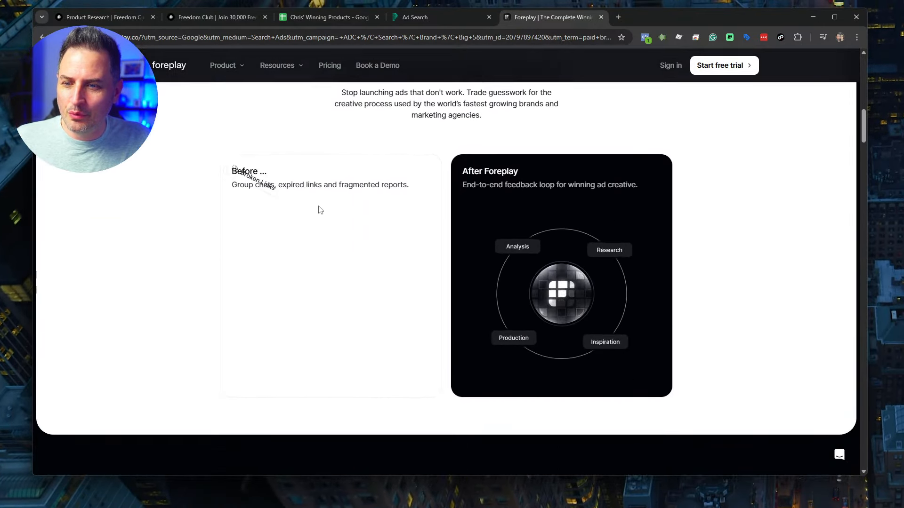
scroll(312, 212, down, 4)
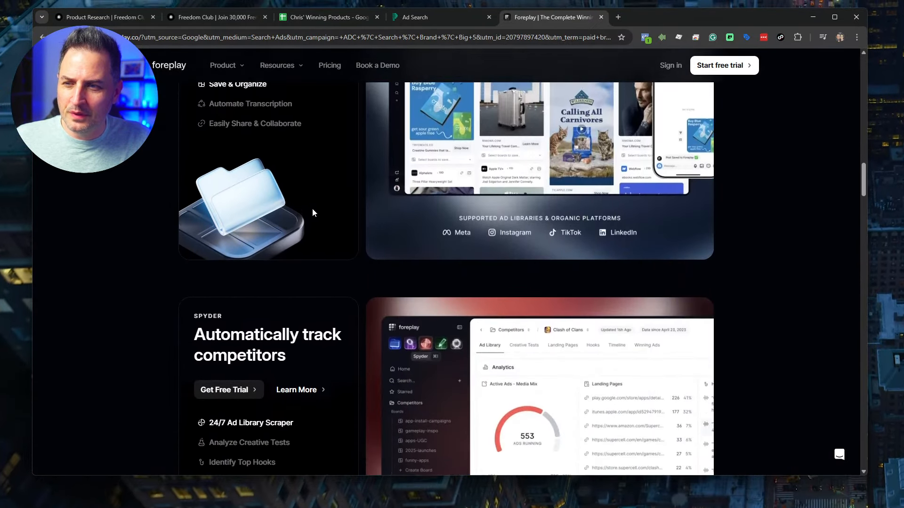
scroll(313, 213, up, 3)
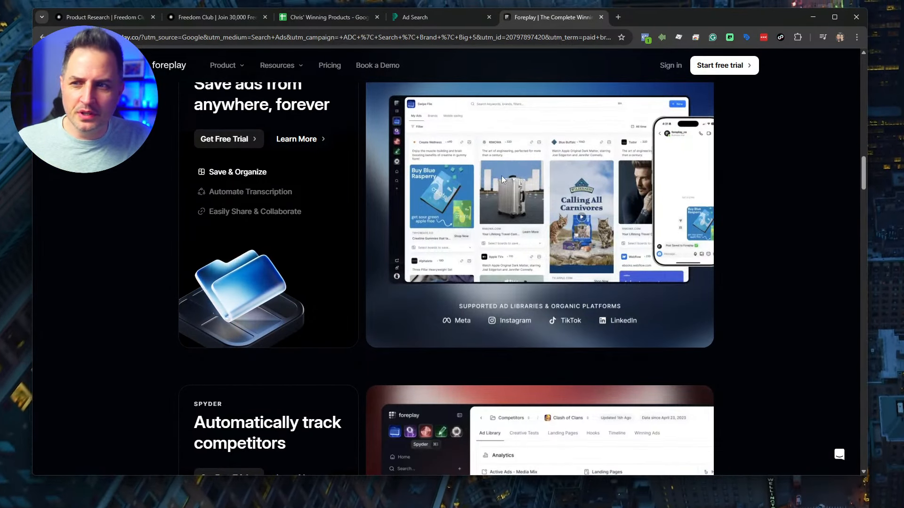
scroll(501, 177, down, 6)
scroll(501, 176, down, 9)
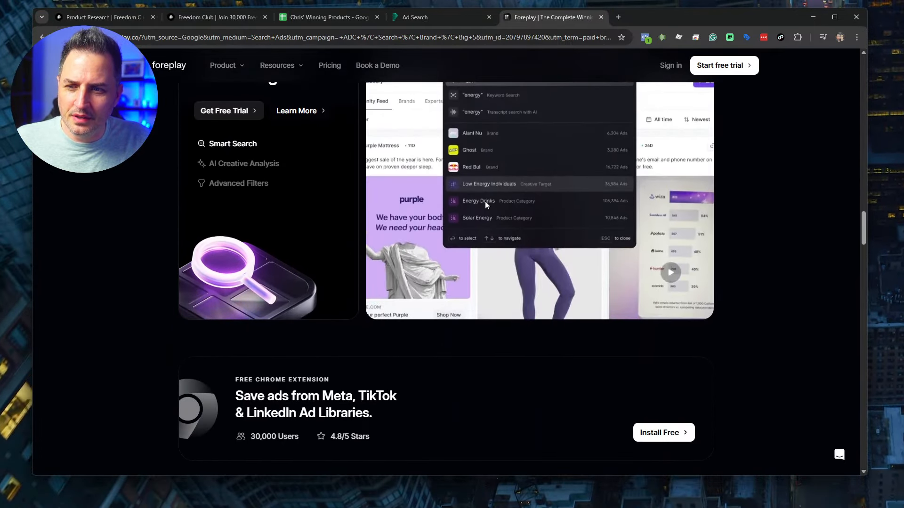
scroll(485, 200, down, 10)
scroll(484, 197, down, 10)
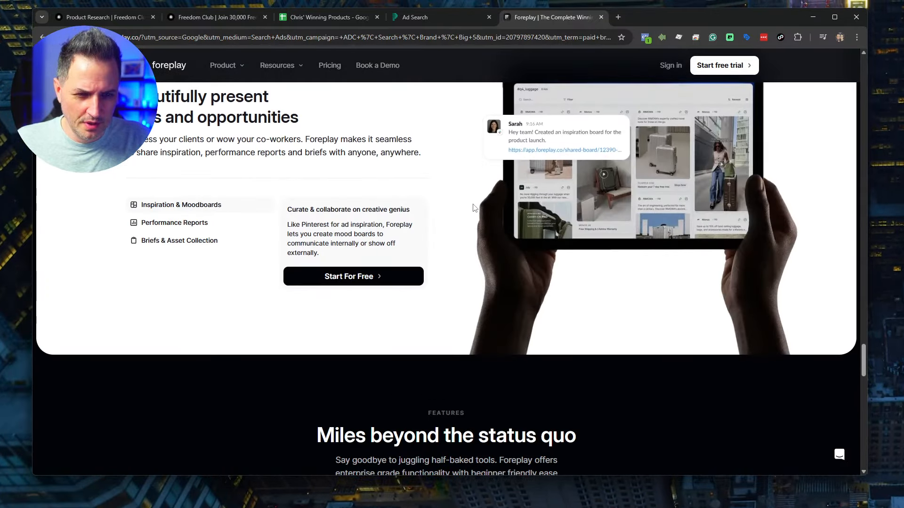
scroll(483, 200, down, 9)
scroll(475, 205, up, 20)
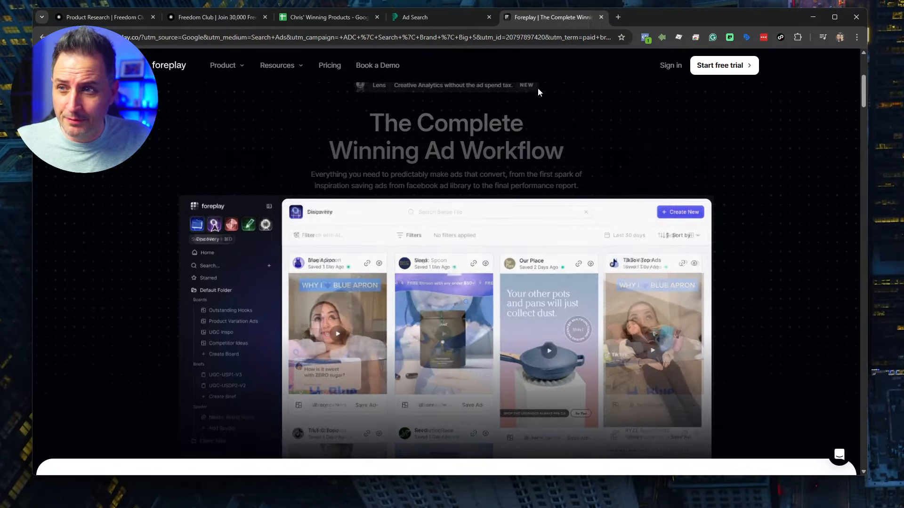
click(453, 16)
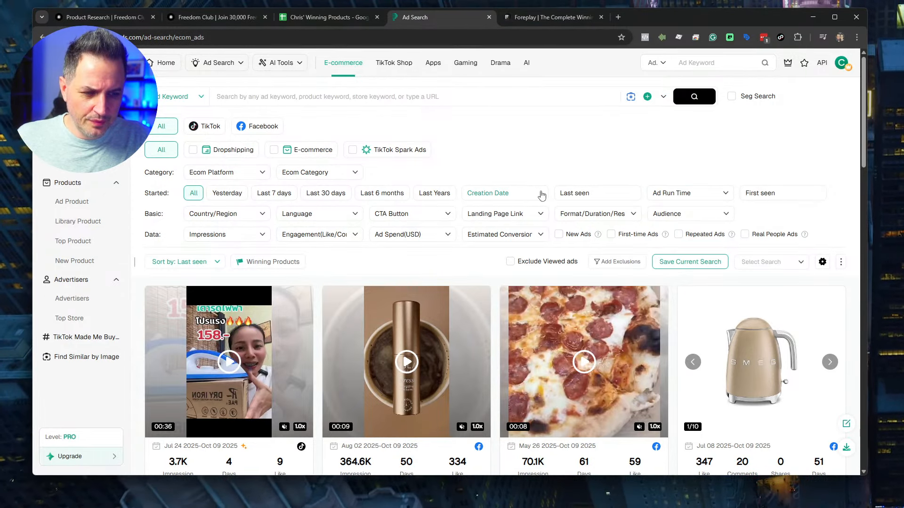
Step: Open winninghunter.com/dashboard on a new browser page
click(619, 17)
text(winninghunter.com/dashboard)
key(Return)
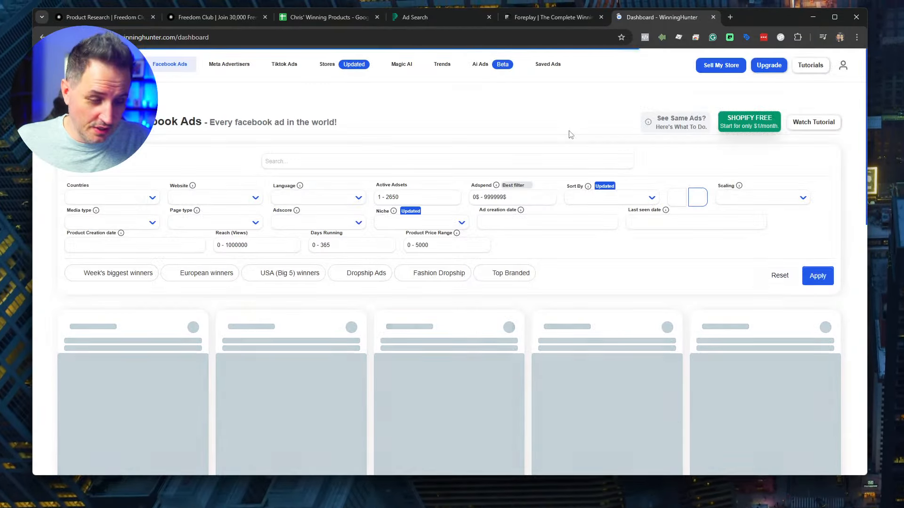
Step: Browse the Facebook ads on the WinningHunter dashboard and close the page
scroll(516, 158, down, 5)
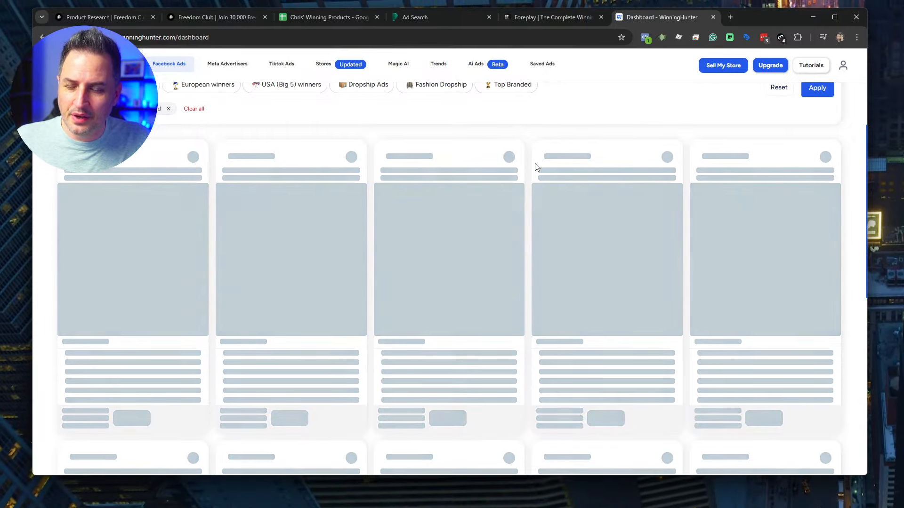
scroll(530, 167, down, 5)
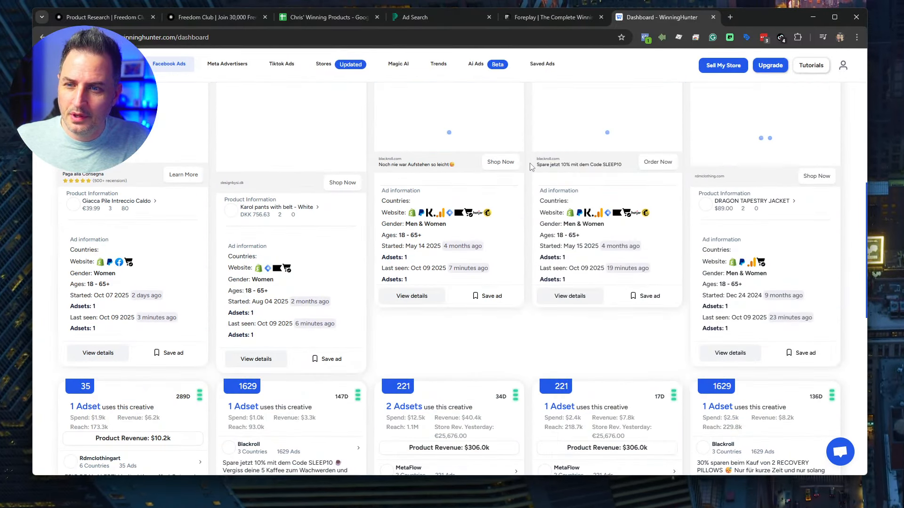
scroll(529, 167, down, 5)
scroll(530, 166, up, 15)
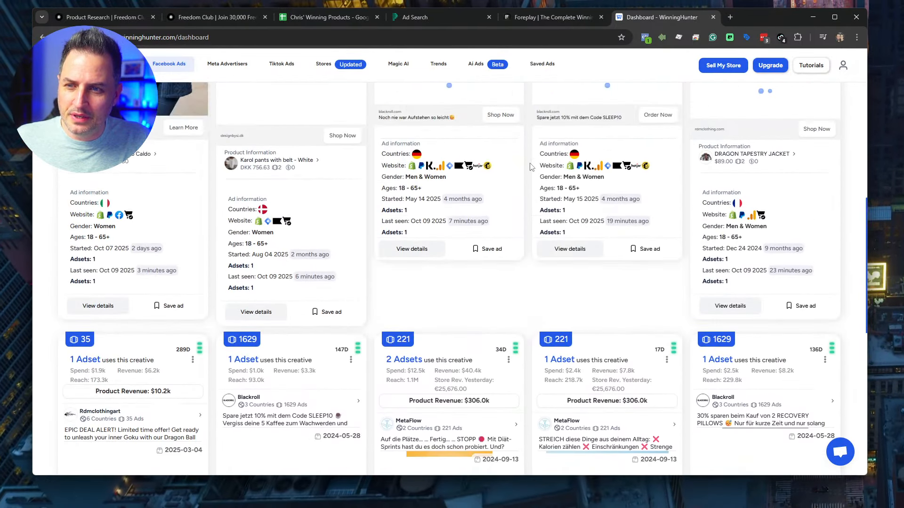
scroll(531, 167, down, 15)
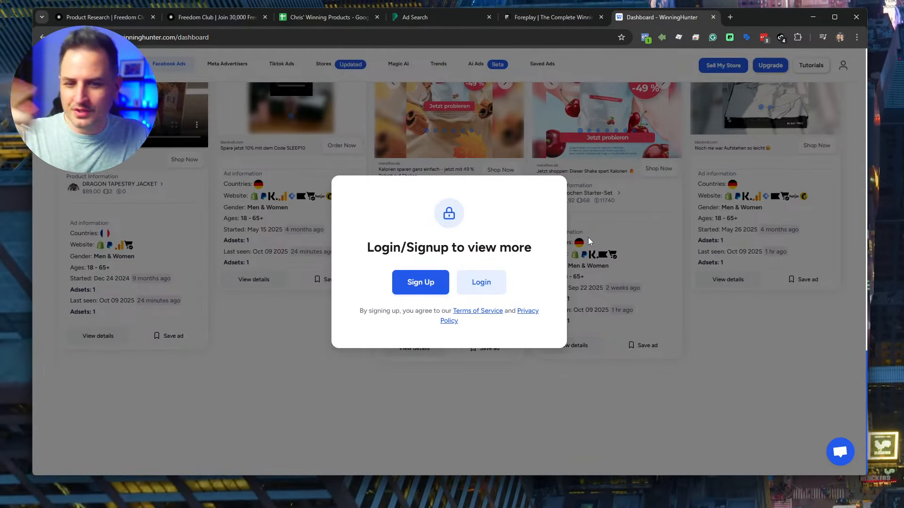
click(713, 18)
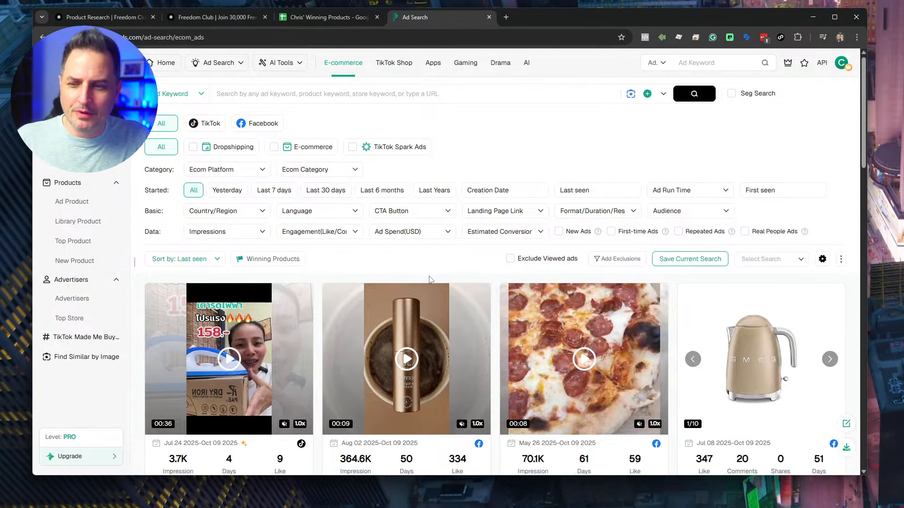
Step: Browse the unfiltered E-commerce ads and filter options in Pipiads, checking the October 2025 product sheet in between
scroll(501, 265, down, 10)
scroll(501, 261, down, 6)
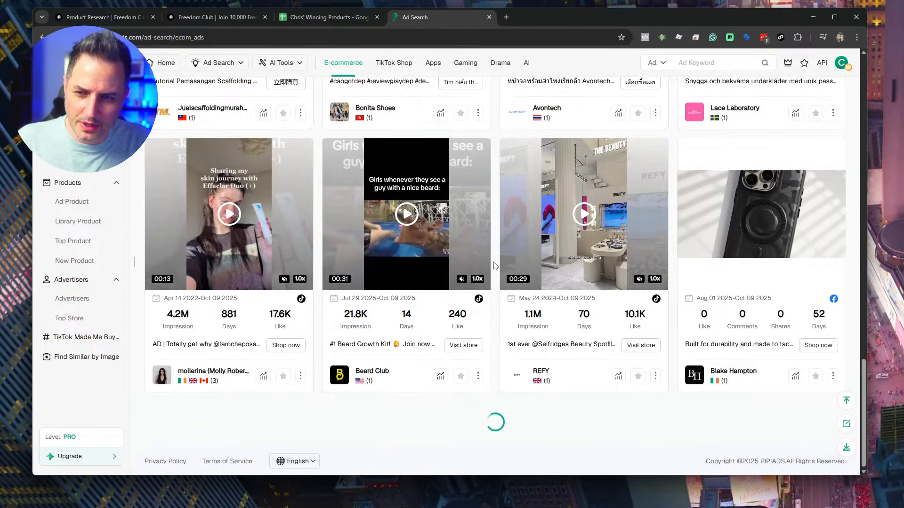
scroll(495, 266, up, 1)
scroll(496, 266, down, 1)
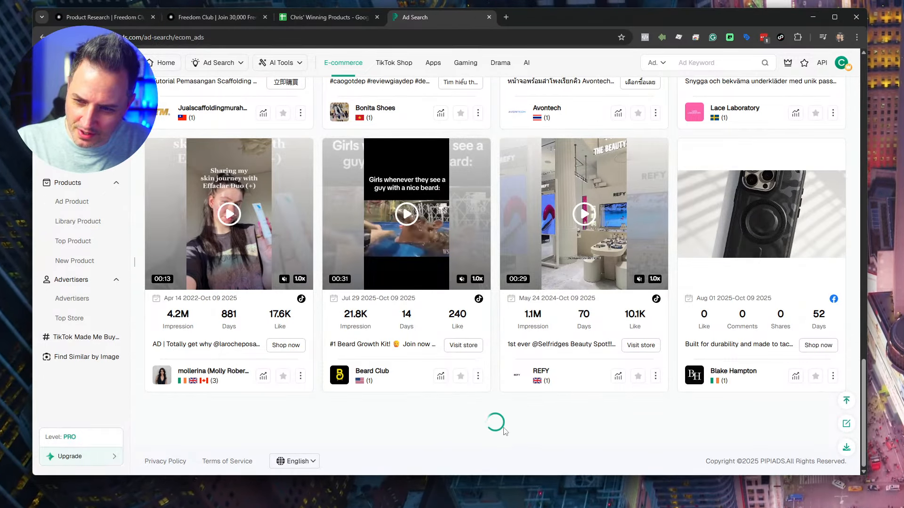
scroll(500, 425, up, 1)
scroll(497, 405, down, 5)
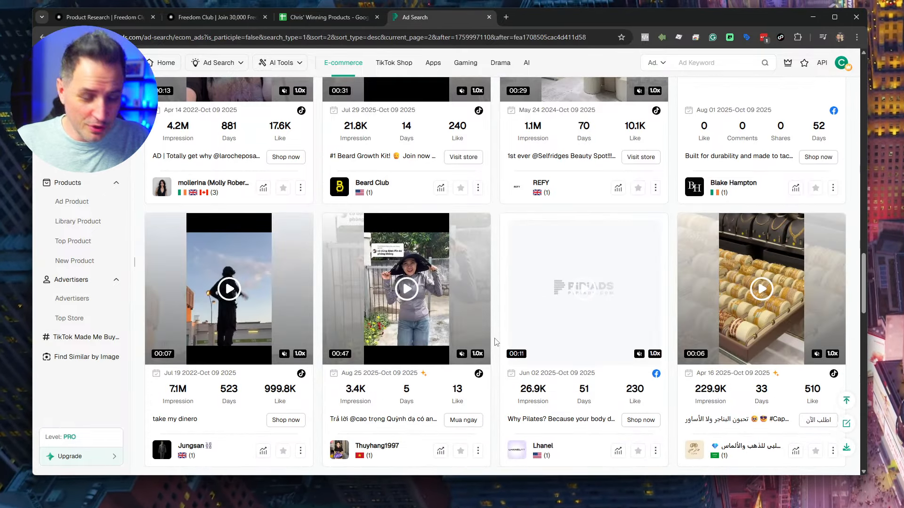
scroll(496, 342, up, 15)
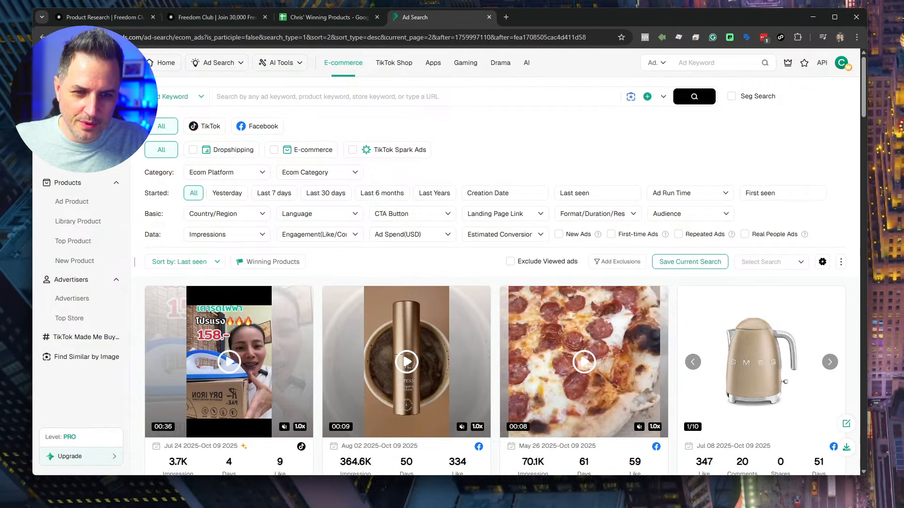
scroll(466, 230, down, 5)
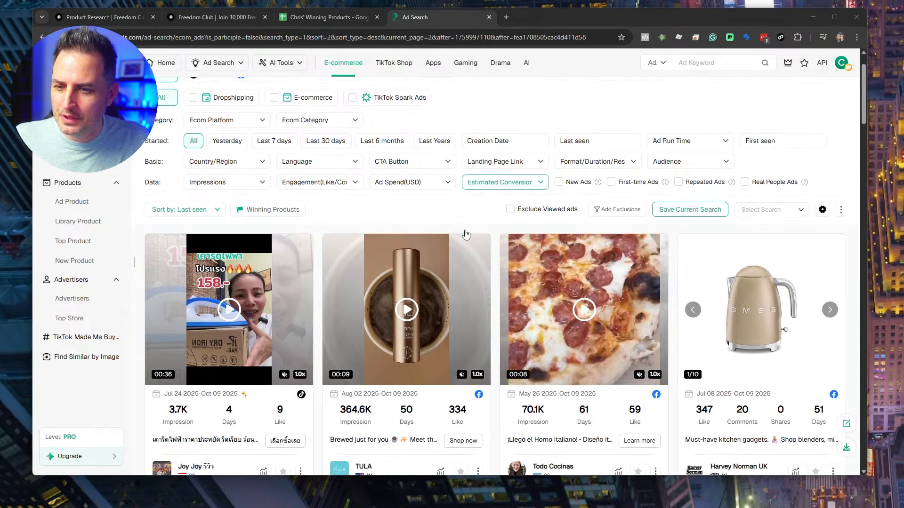
scroll(466, 230, up, 5)
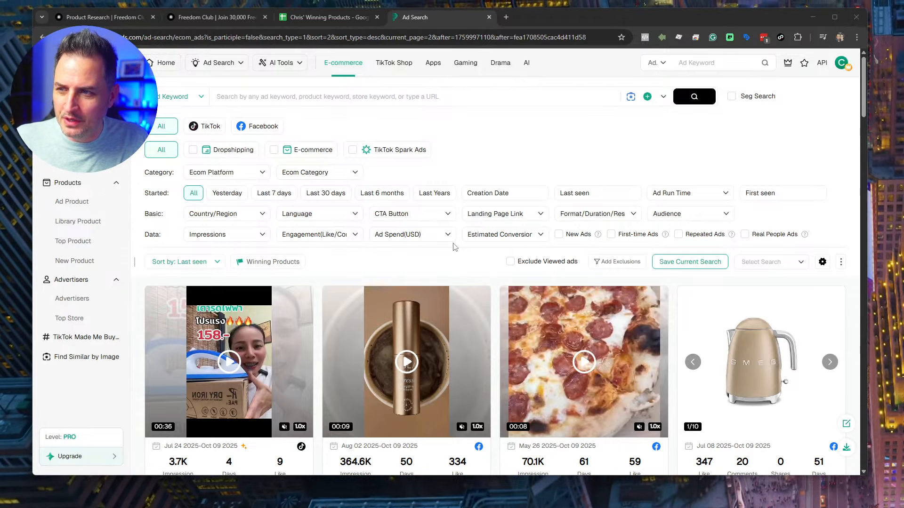
click(313, 19)
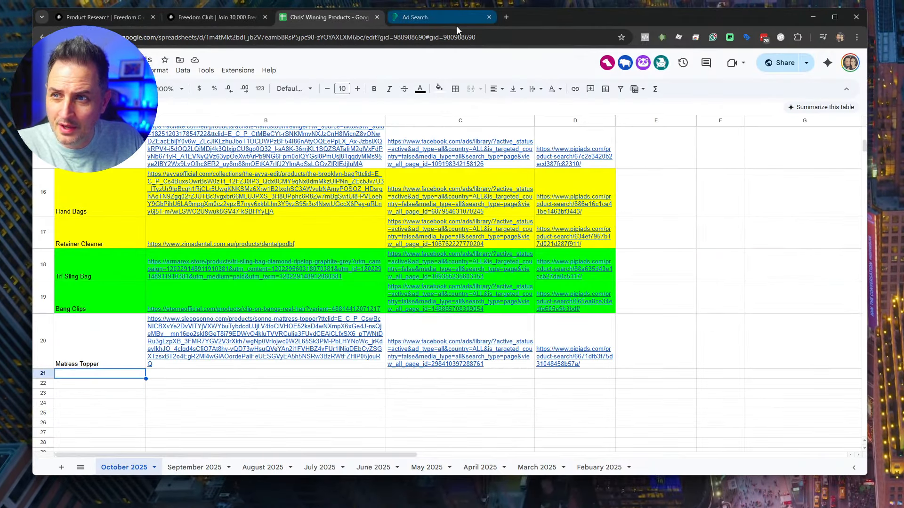
click(450, 18)
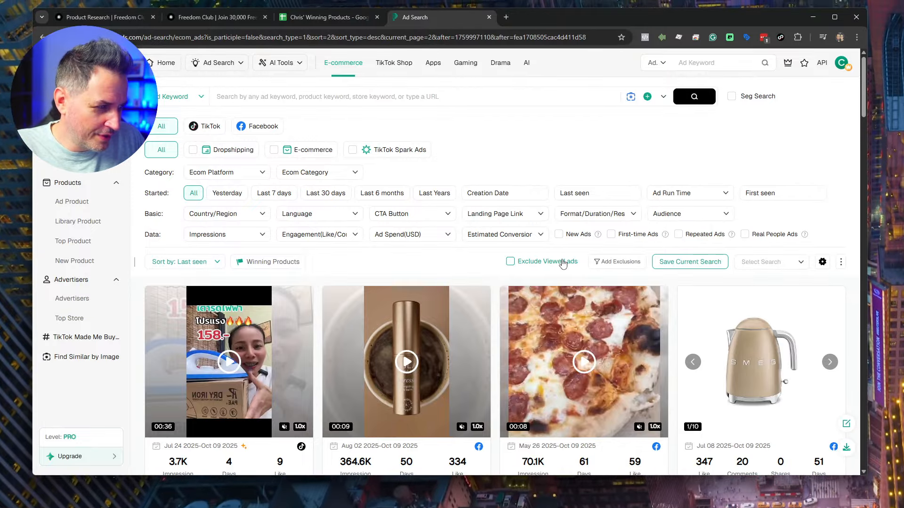
Step: Filter the E-commerce ads to those created within the last 6 months
scroll(562, 263, down, 4)
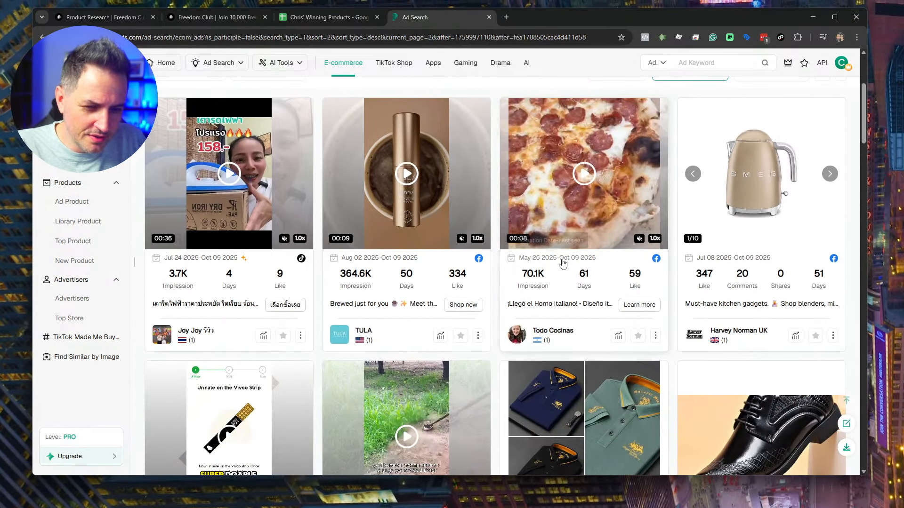
scroll(562, 264, up, 4)
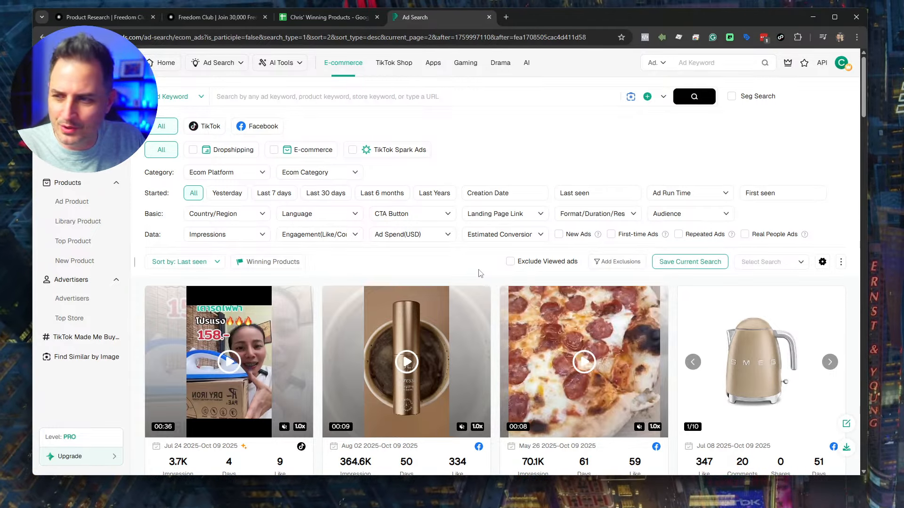
scroll(341, 218, down, 1)
scroll(283, 141, up, 1)
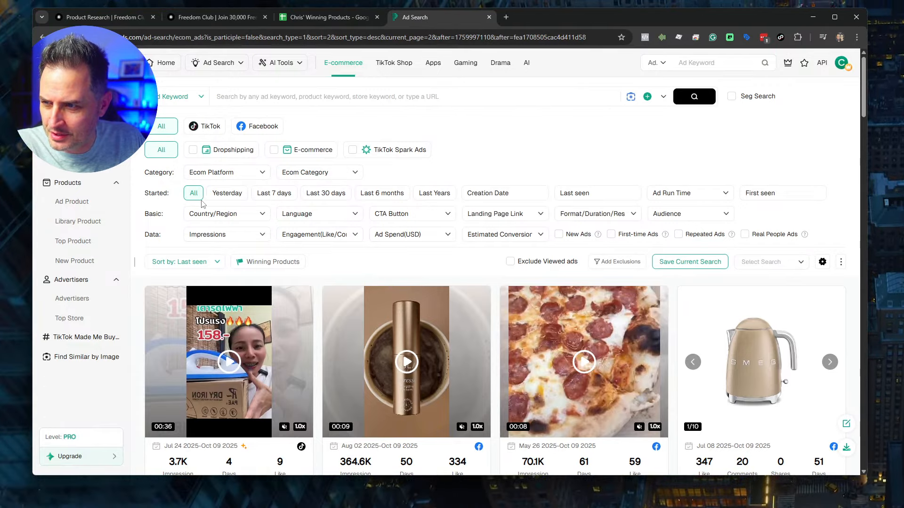
click(357, 196)
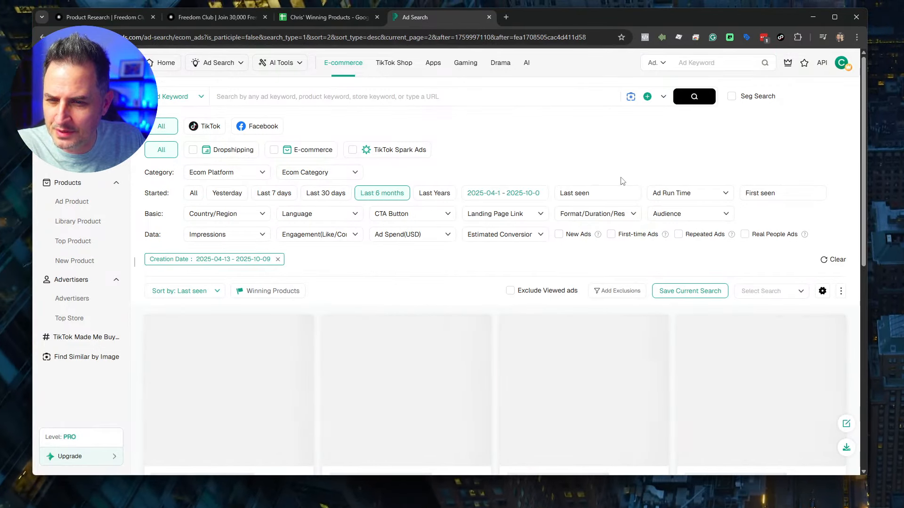
click(629, 193)
click(546, 242)
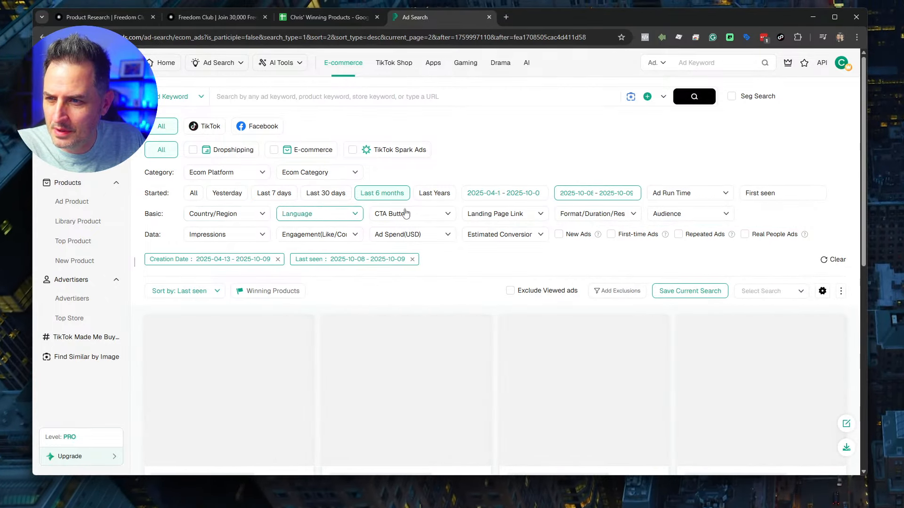
click(584, 193)
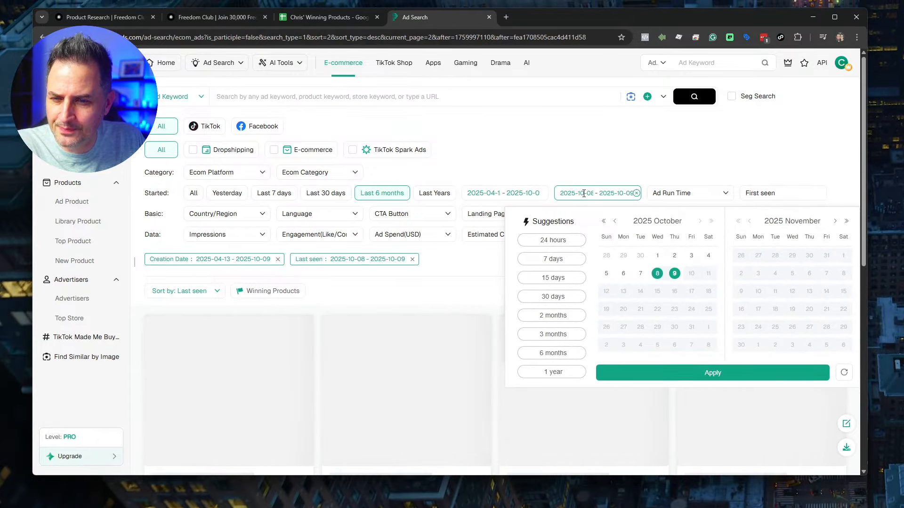
click(519, 193)
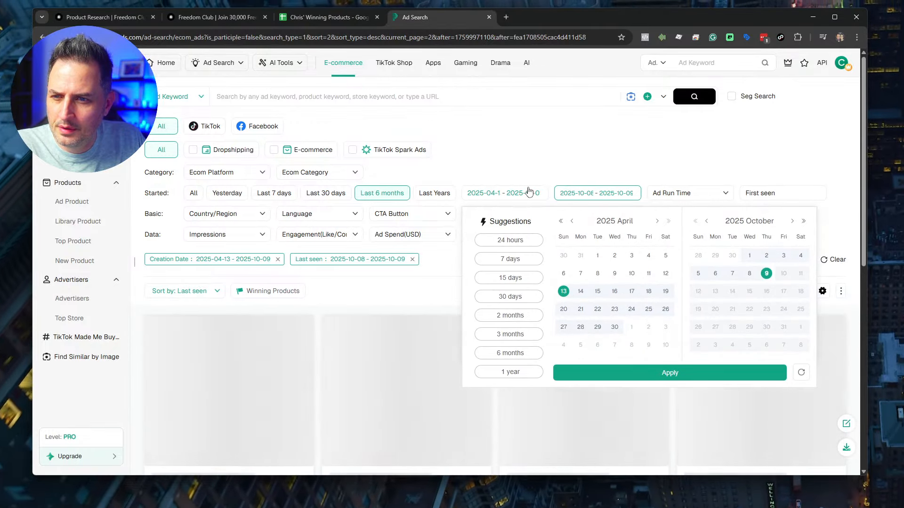
click(635, 193)
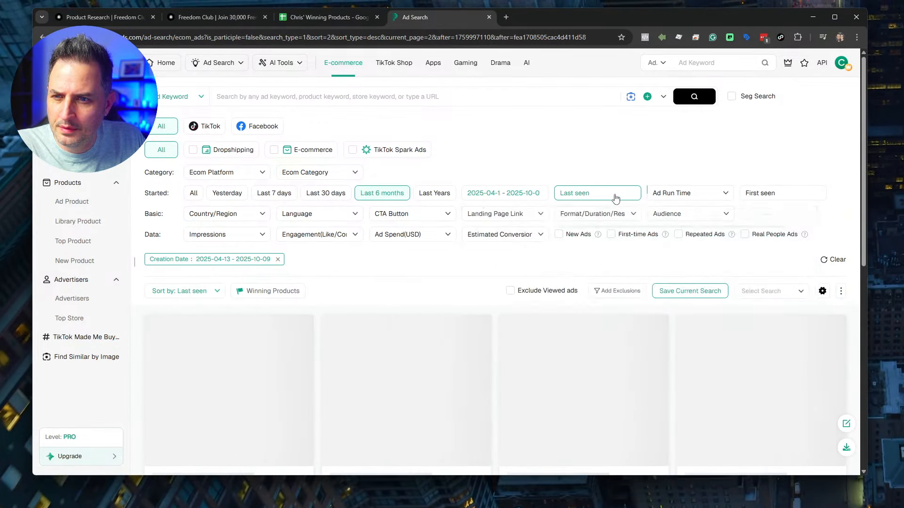
Step: Set the ads' last-seen date range to 2025-10-08 through 2025-10-09 and apply it
click(555, 195)
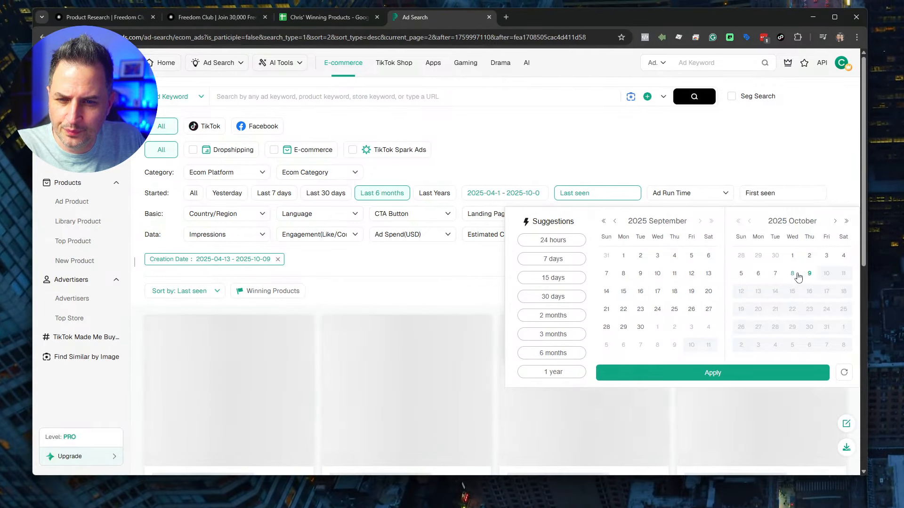
click(793, 274)
click(804, 372)
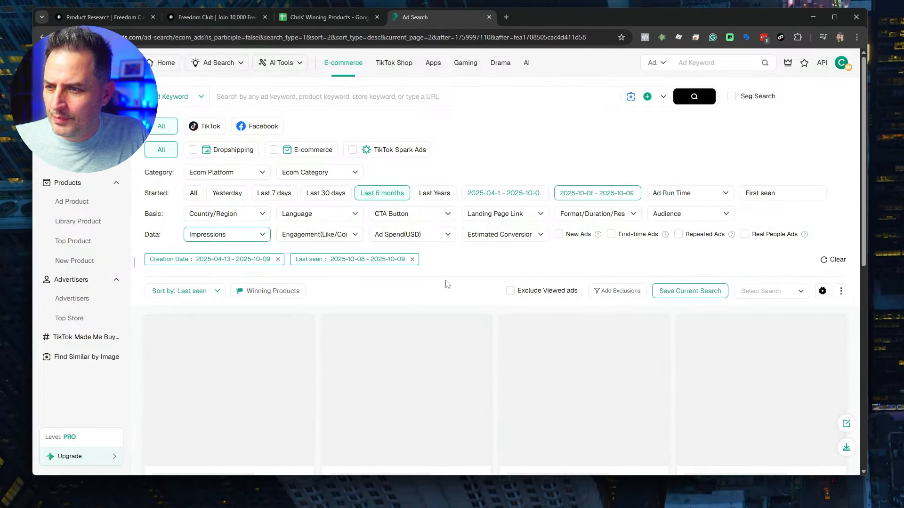
Step: Sort the filtered ads by Ad Spend
click(209, 291)
scroll(227, 339, down, 2)
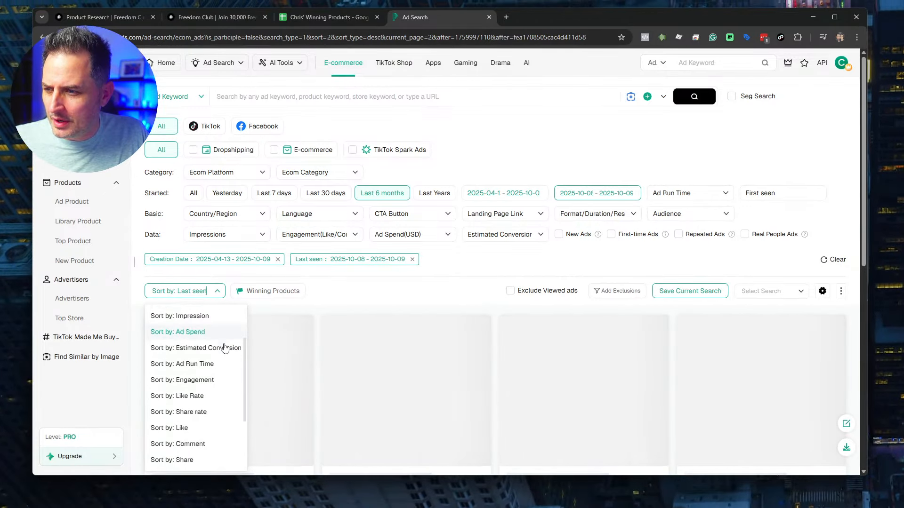
scroll(225, 349, down, 1)
scroll(216, 366, up, 3)
click(202, 397)
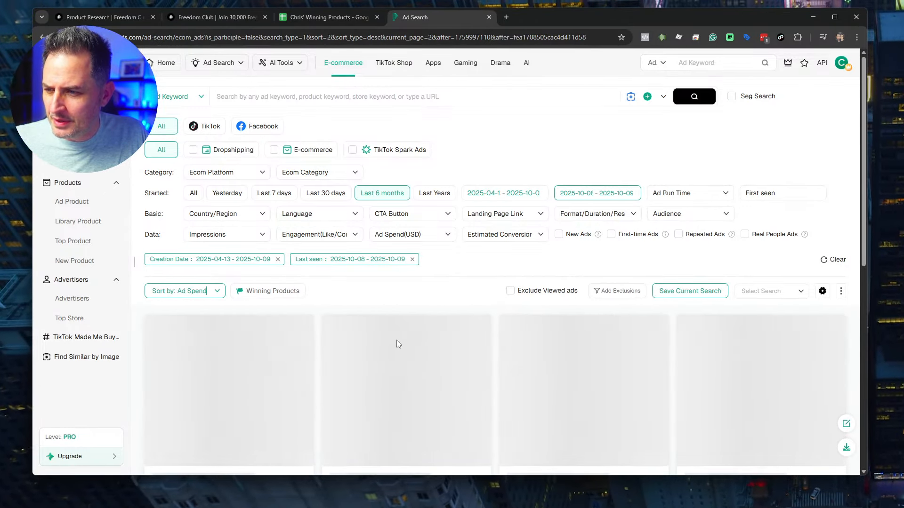
Step: Look over the highest-spend ads and go through the product images in the Insigneart wall art ad's carousel
scroll(440, 293, down, 5)
scroll(489, 238, up, 3)
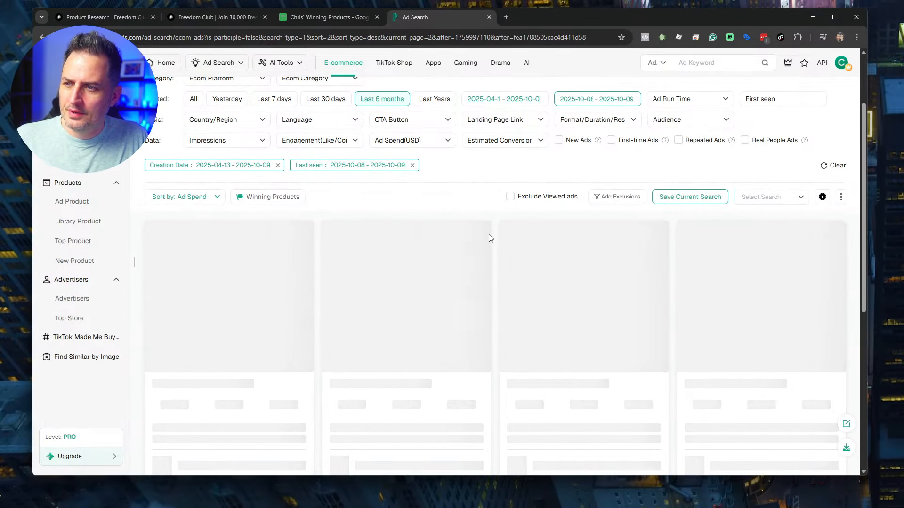
scroll(488, 238, up, 2)
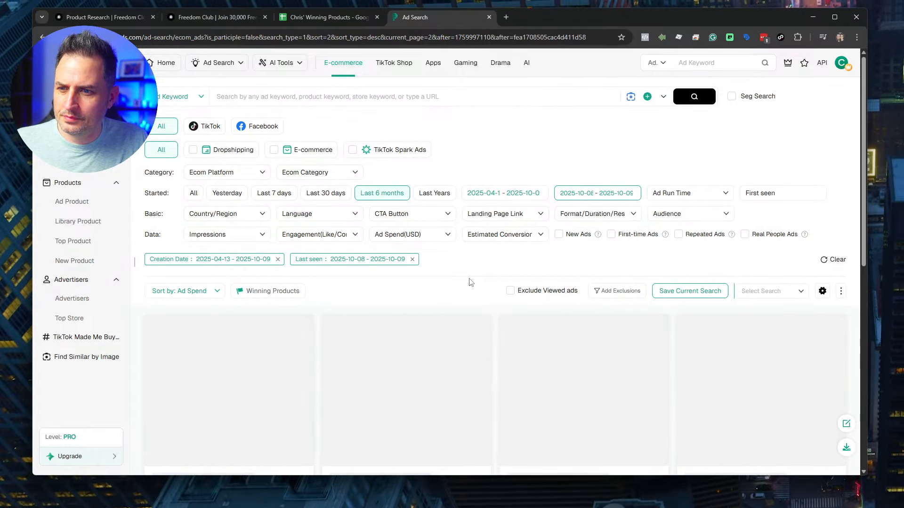
scroll(489, 271, down, 2)
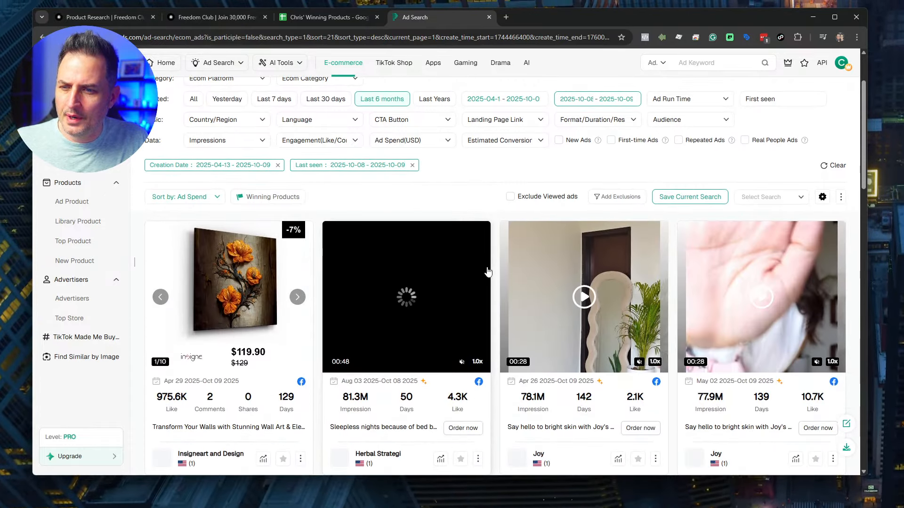
scroll(394, 214, down, 2)
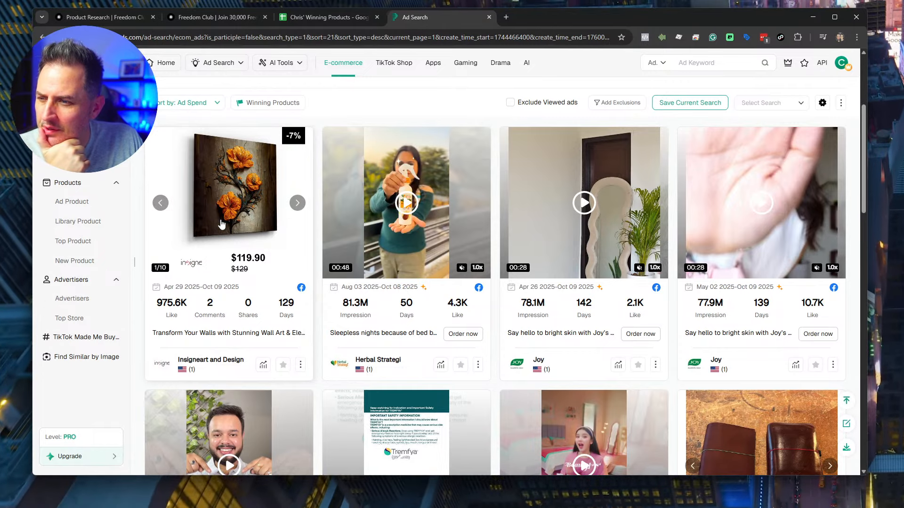
click(297, 203)
click(297, 203)
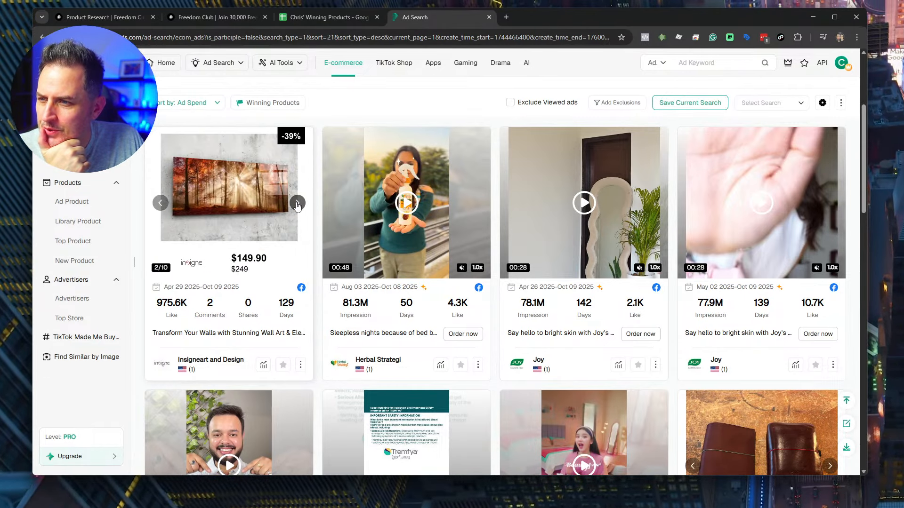
click(297, 203)
click(297, 203)
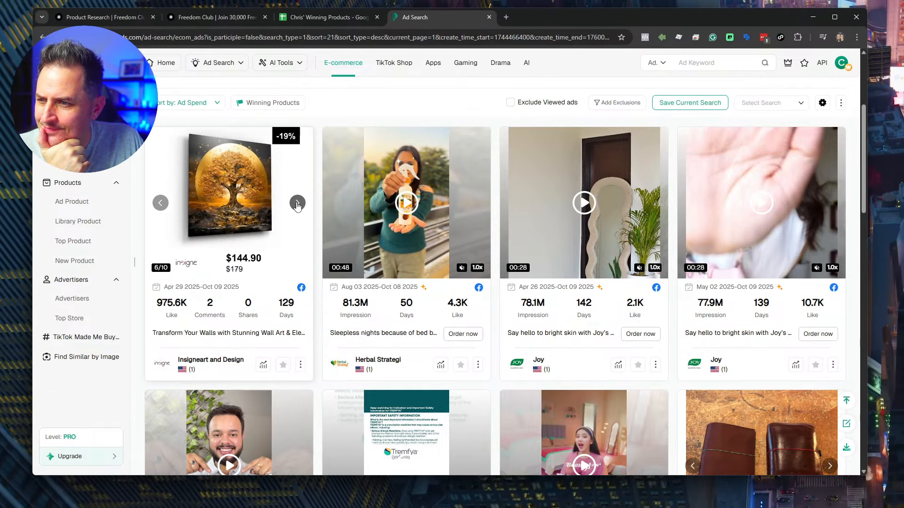
click(297, 203)
click(297, 204)
click(297, 202)
click(297, 203)
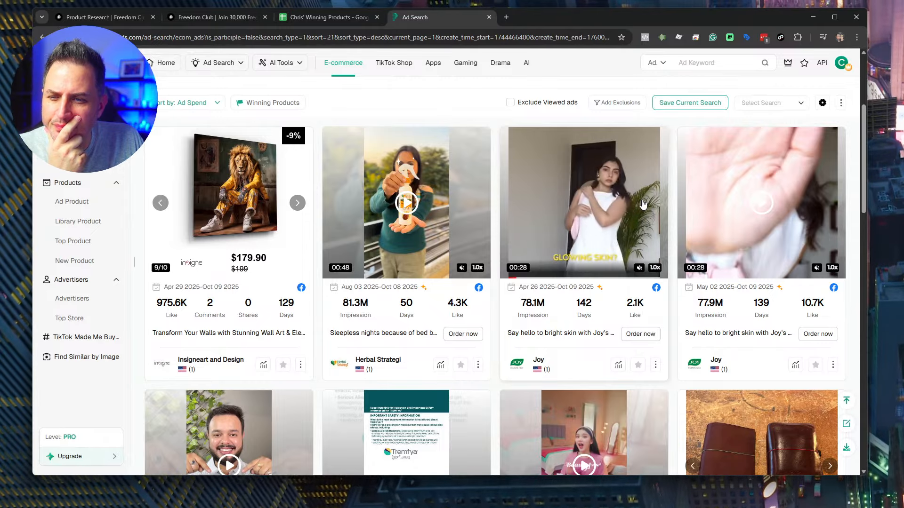
Step: Select United States, Australia and United Kingdom in the country/region filter
scroll(595, 253, up, 4)
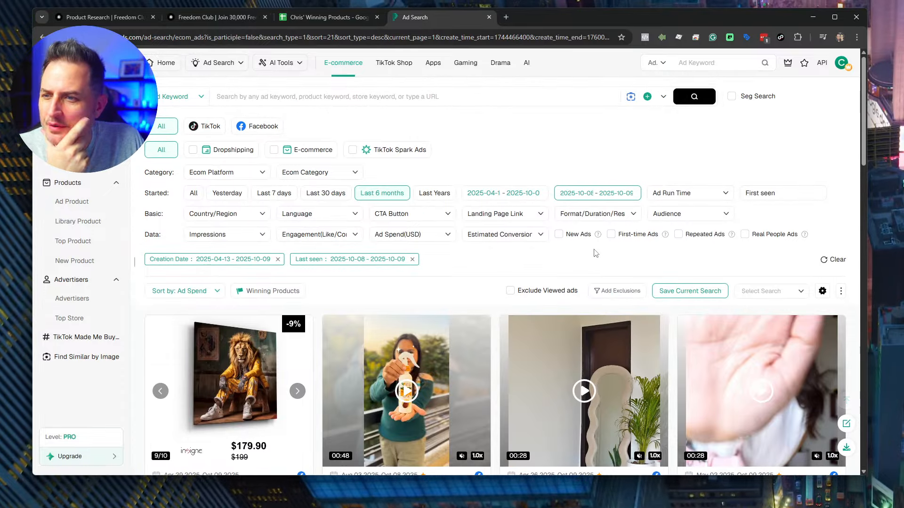
click(244, 221)
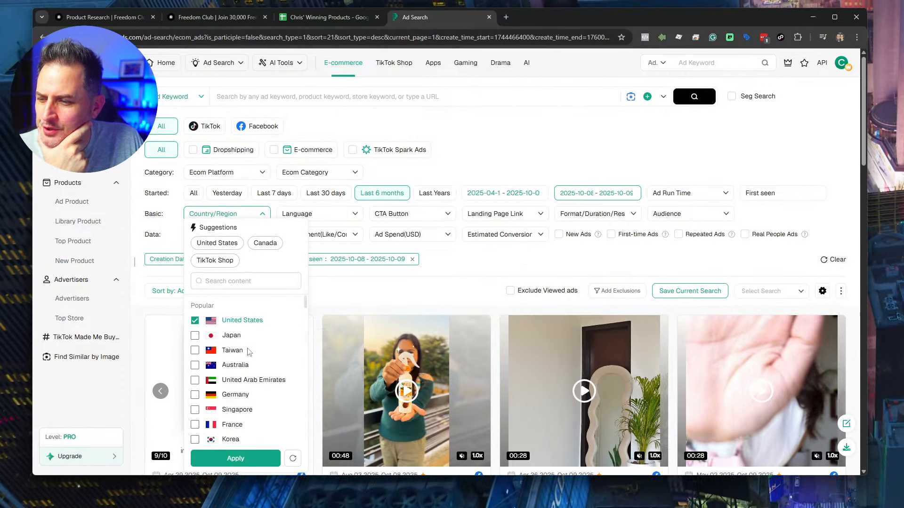
scroll(242, 348, down, 3)
scroll(222, 363, up, 3)
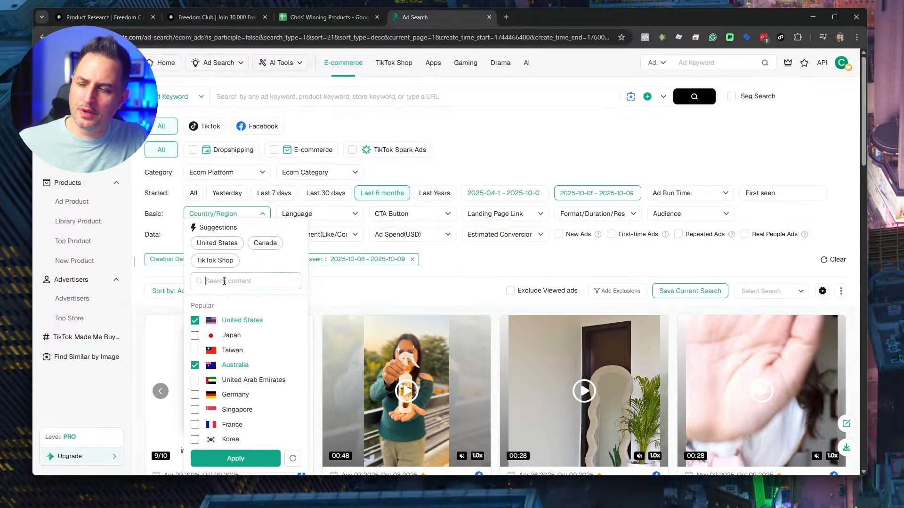
text(united k)
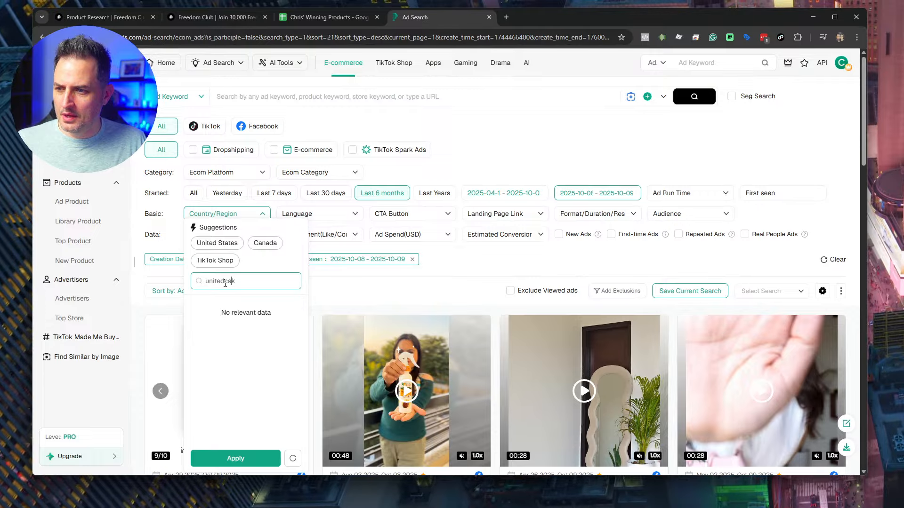
key(ctrl+s)
text(c)
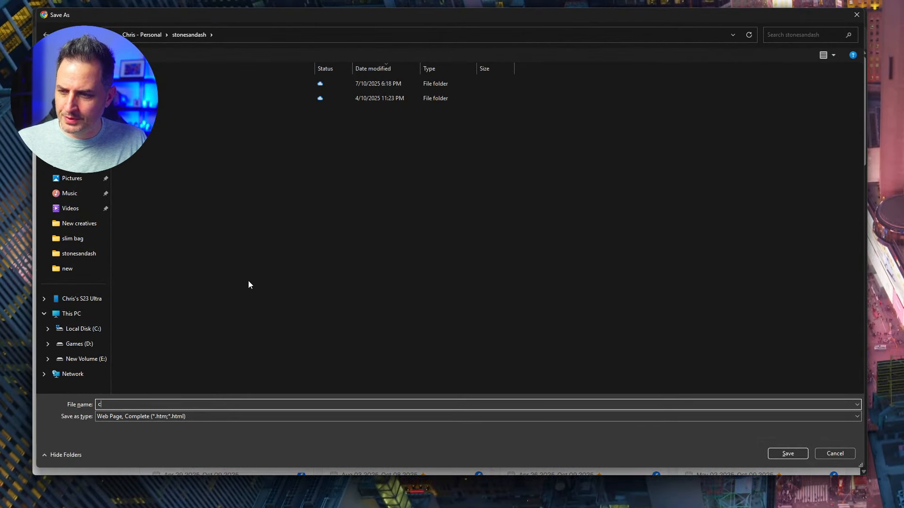
click(837, 452)
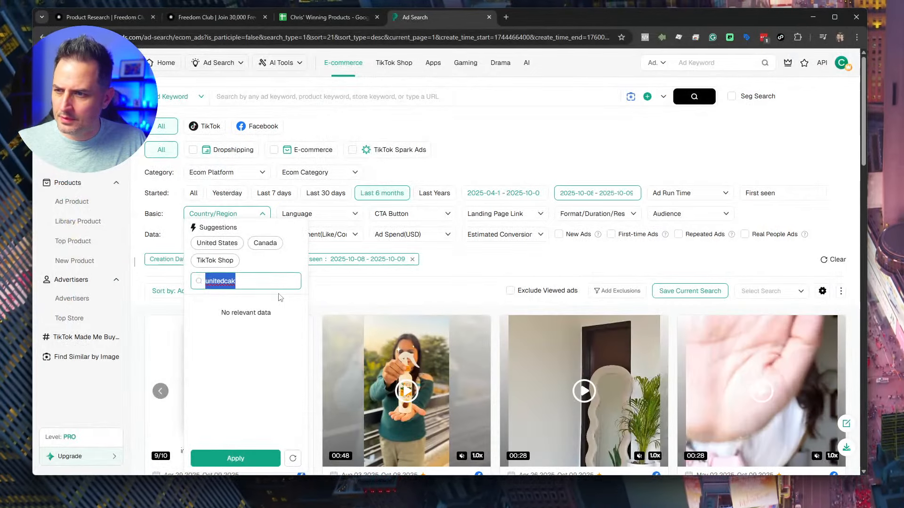
Step: Add Canada to the selected countries and apply the country/region filter
text(Can)
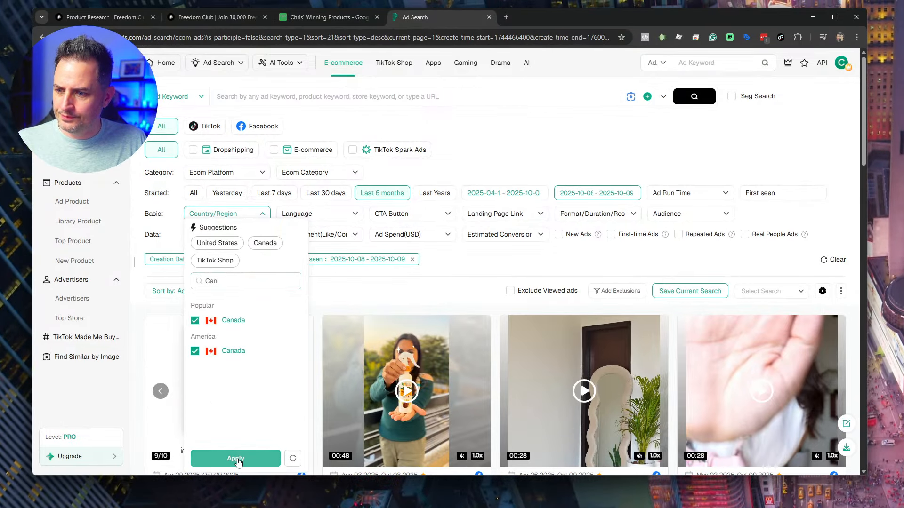
click(235, 458)
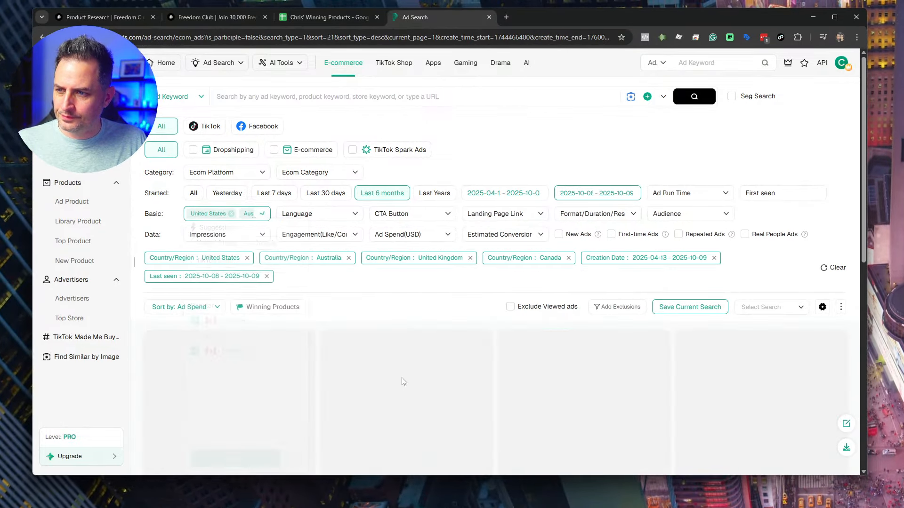
Step: Browse the ads for the four selected countries, going through all carousel images of the Paper Republic leather notebook ad
scroll(405, 325, down, 1)
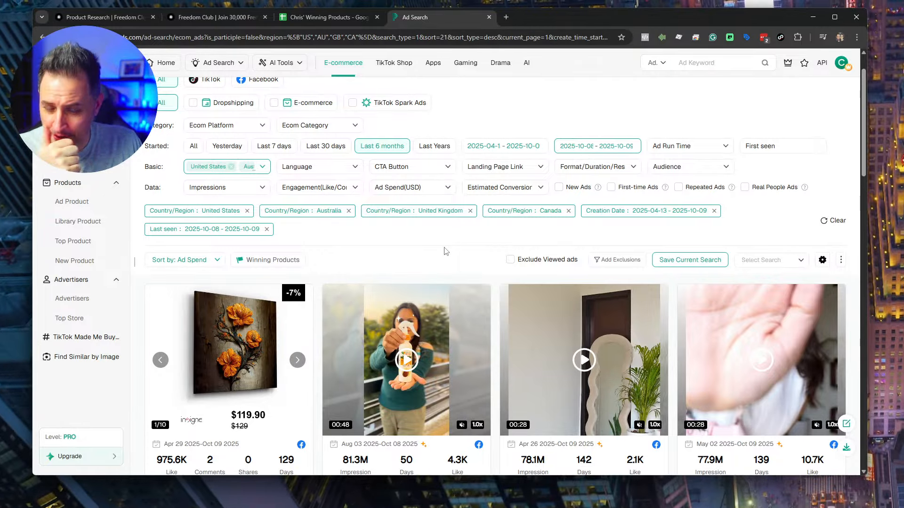
scroll(479, 227, down, 5)
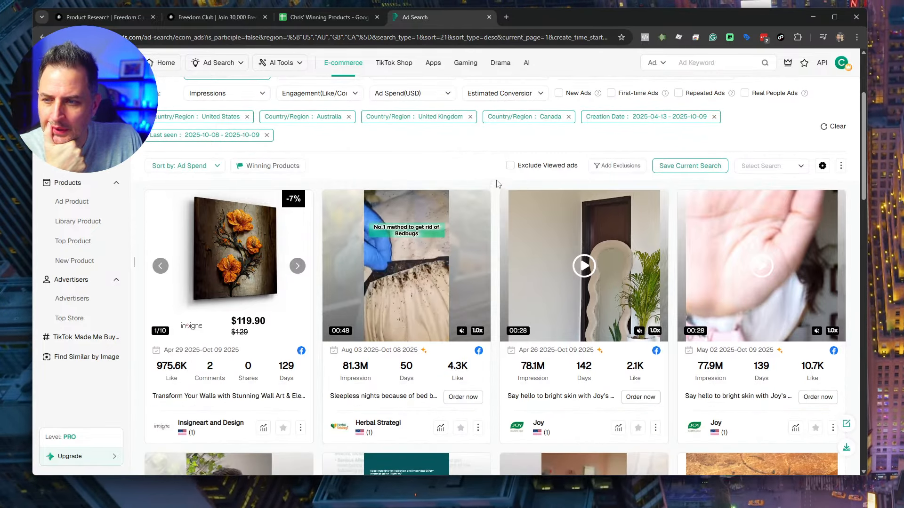
scroll(595, 219, up, 2)
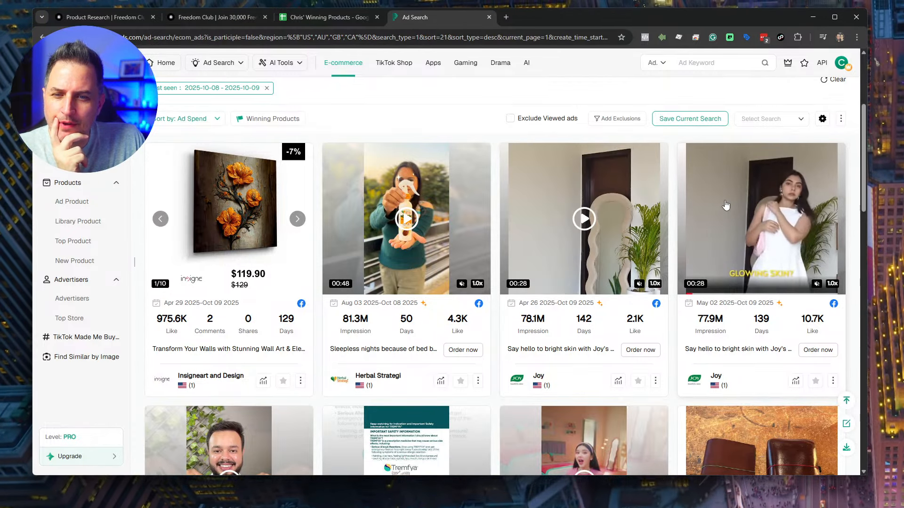
scroll(726, 205, down, 4)
scroll(717, 267, down, 2)
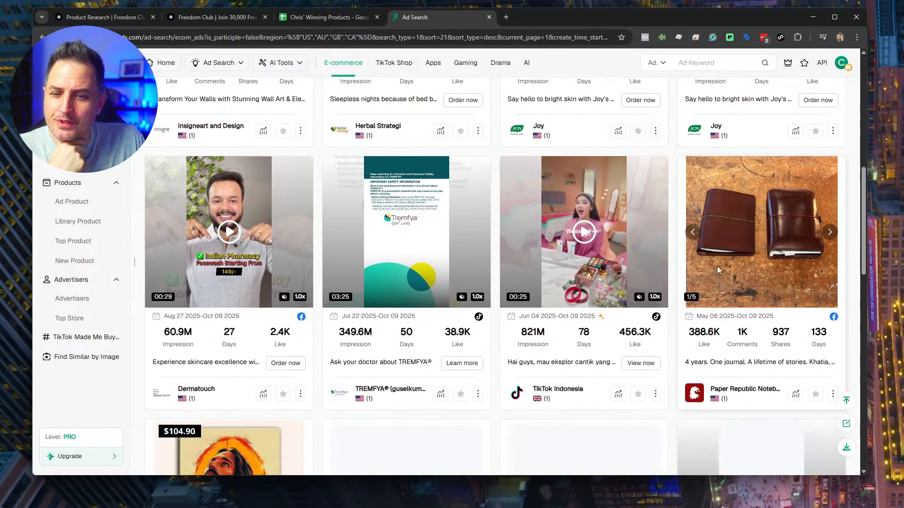
scroll(827, 246, up, 1)
click(831, 246)
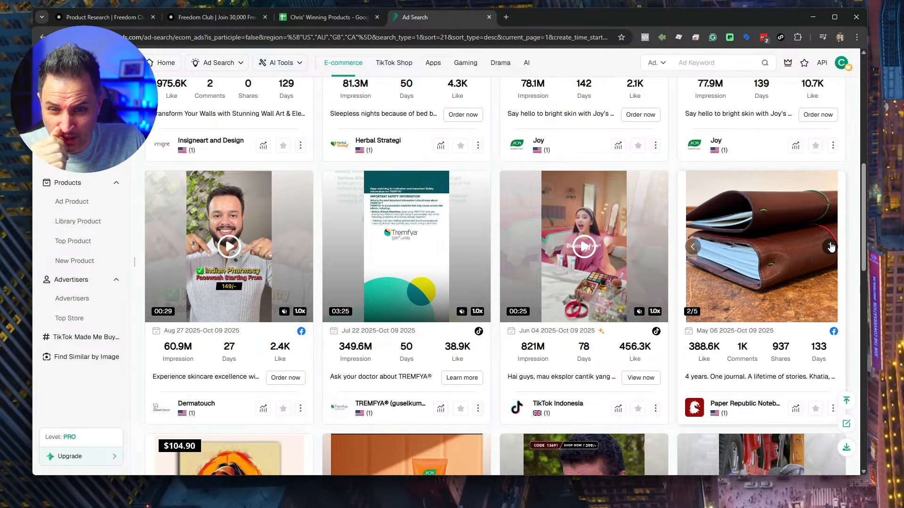
click(831, 246)
click(831, 247)
click(831, 247)
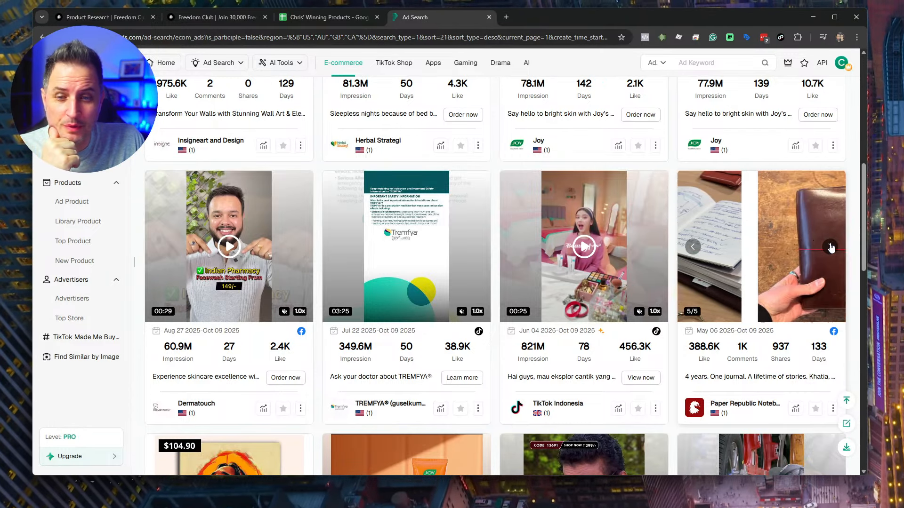
click(831, 247)
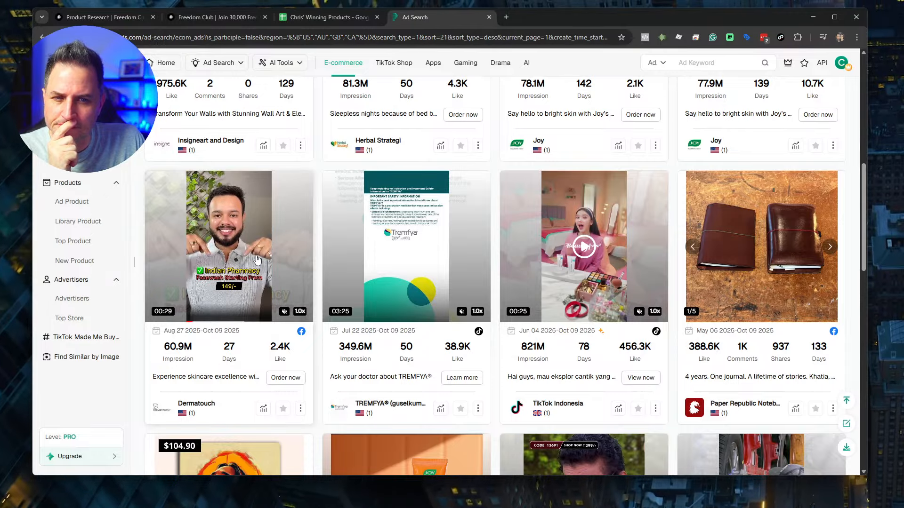
scroll(257, 260, down, 5)
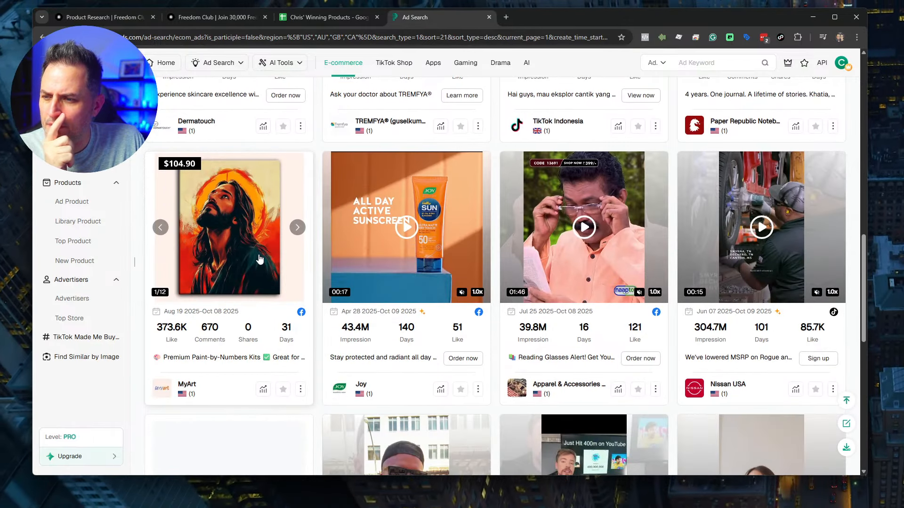
Step: Find the Neven Eyewear sunglasses ad that ran 34 days, open its details and follow its final link to the product page
mouse_move(613, 244)
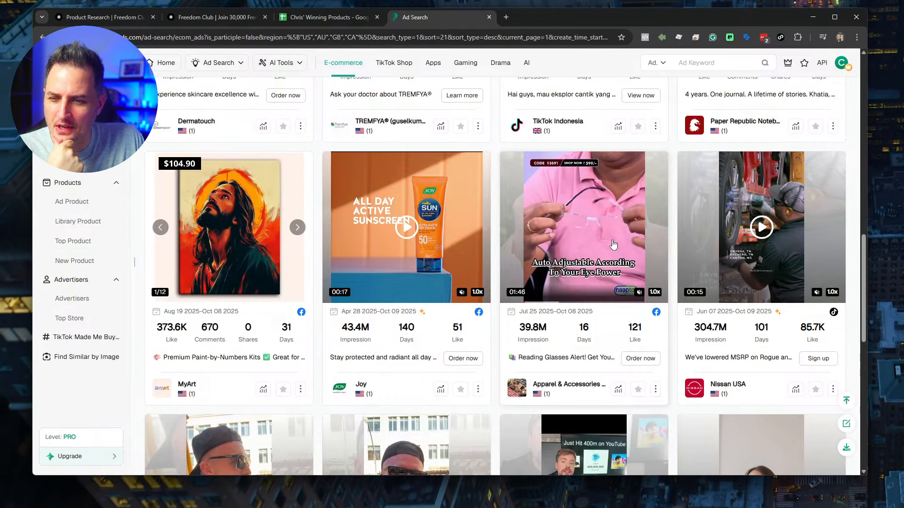
scroll(613, 244, down, 5)
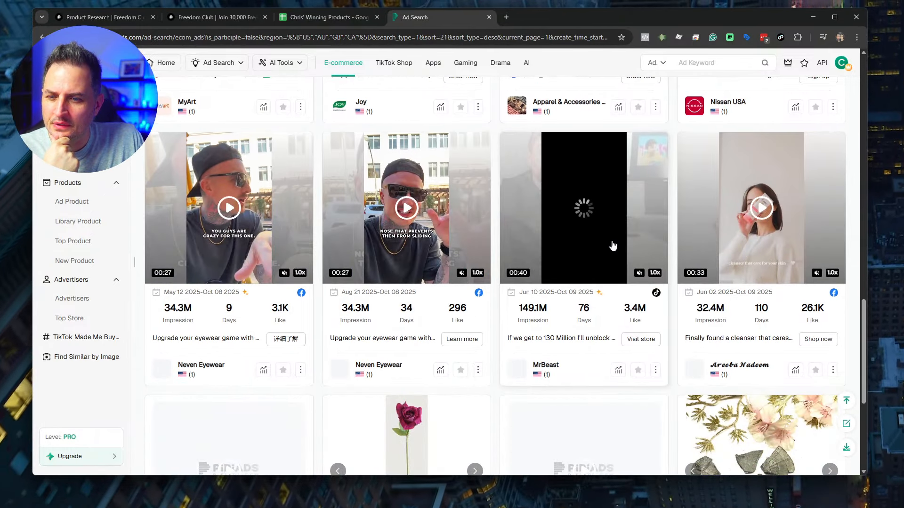
mouse_move(408, 254)
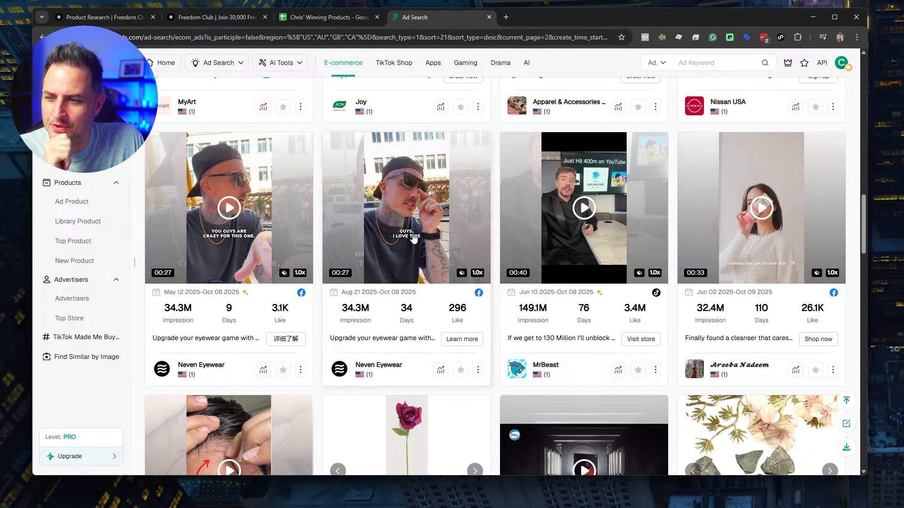
click(414, 239)
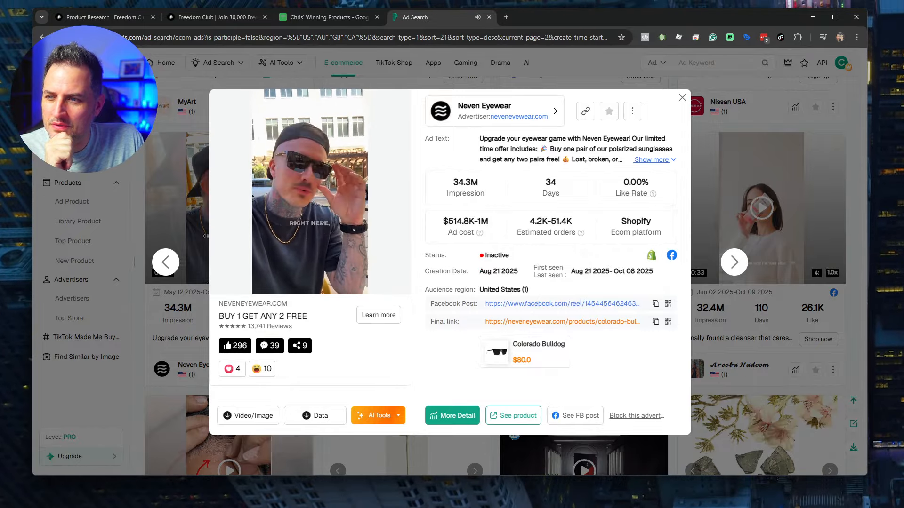
click(521, 322)
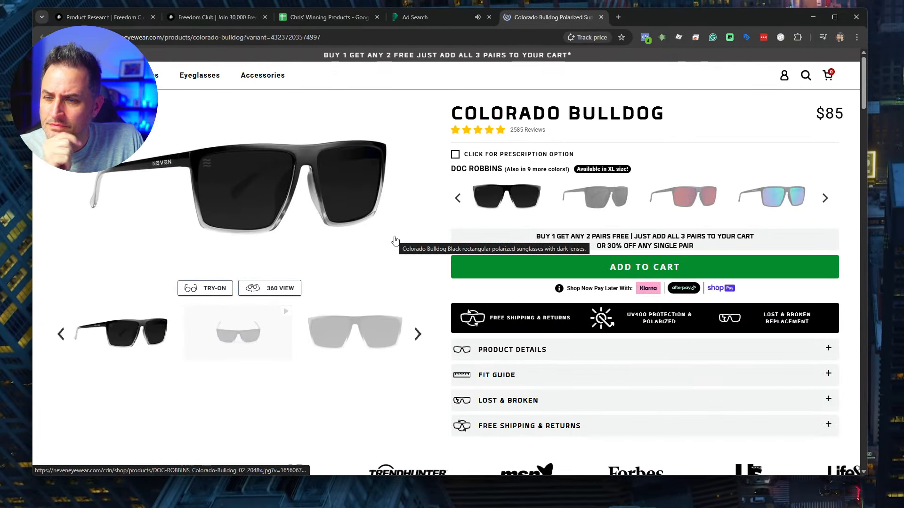
Step: Look through the Colorado Bulldog sunglasses product page down to the brand story and return to the purchase section
scroll(395, 241, down, 12)
scroll(396, 240, down, 15)
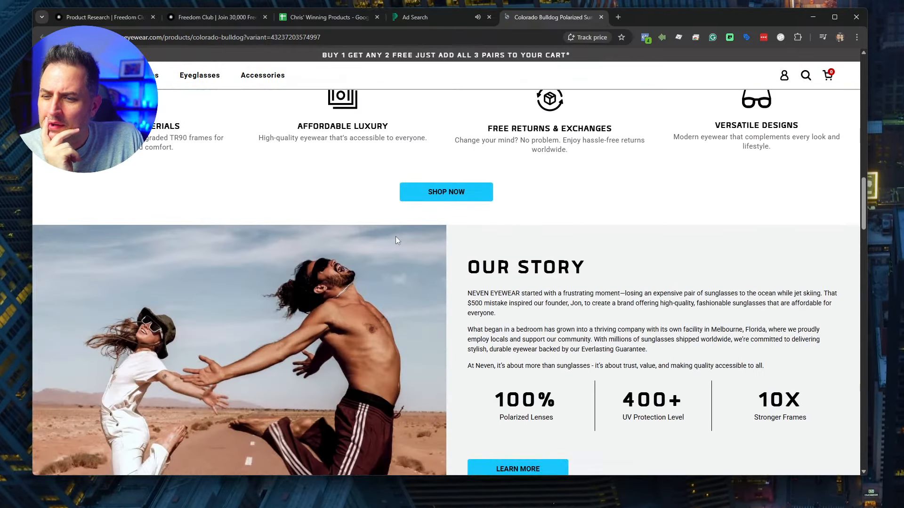
scroll(408, 236, up, 20)
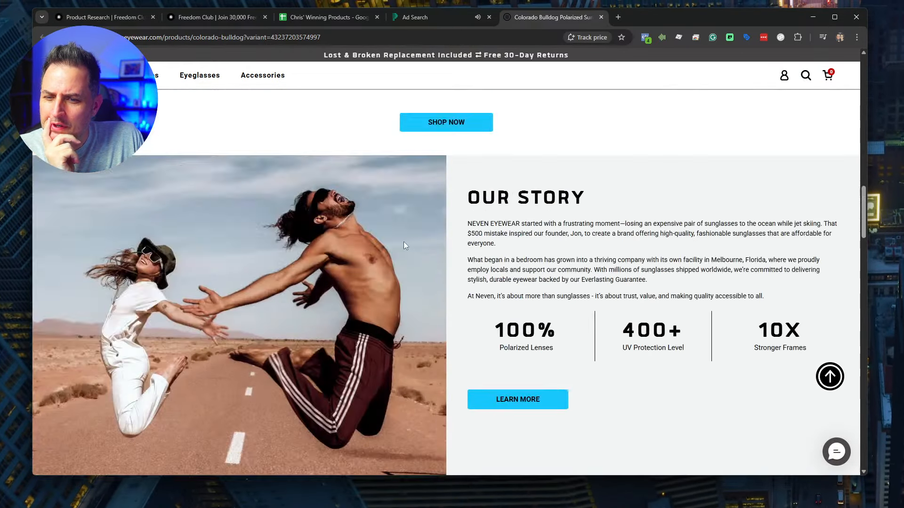
scroll(598, 215, down, 4)
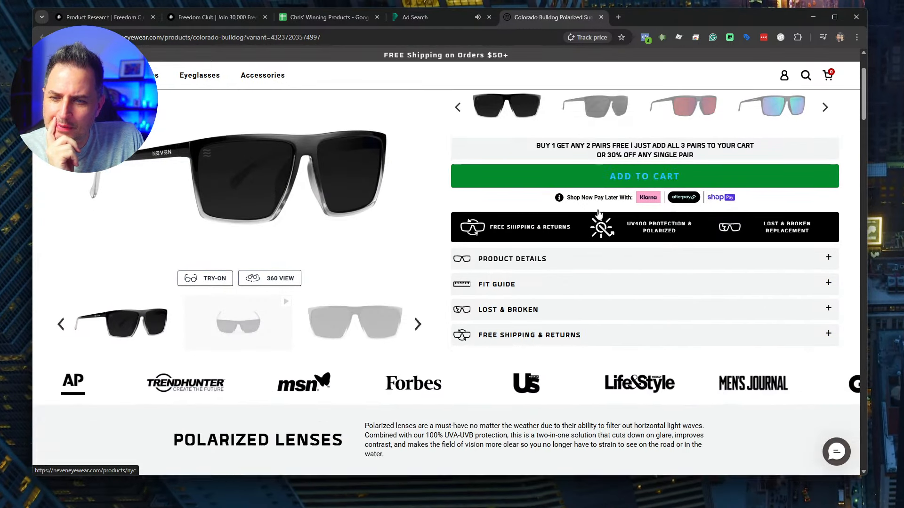
scroll(598, 214, up, 5)
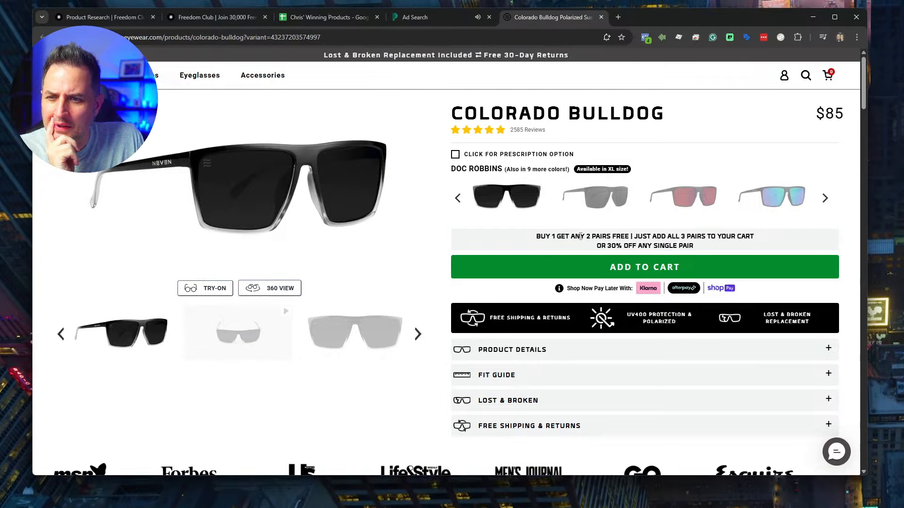
Step: Read the buy 1 get any 2 pairs free offer above the add-to-cart area, highlighting its text
drag(588, 241, 620, 240)
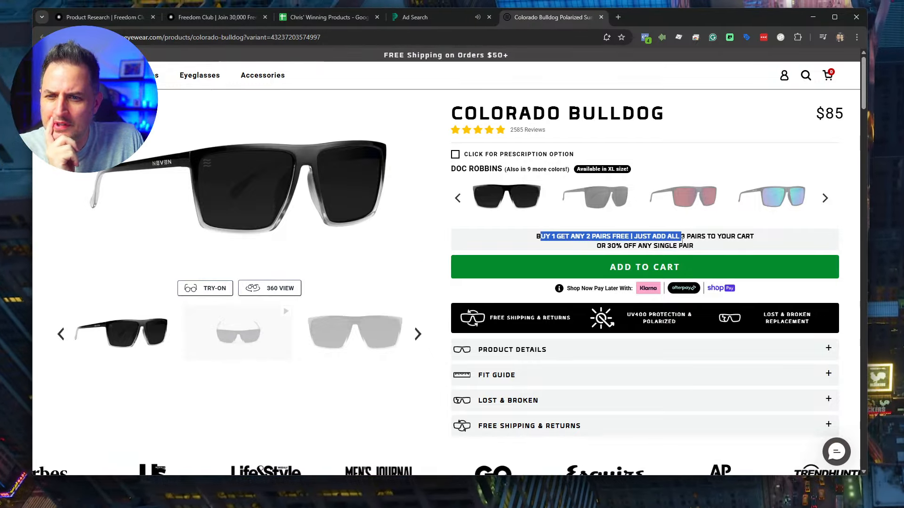
drag(682, 238, 732, 237)
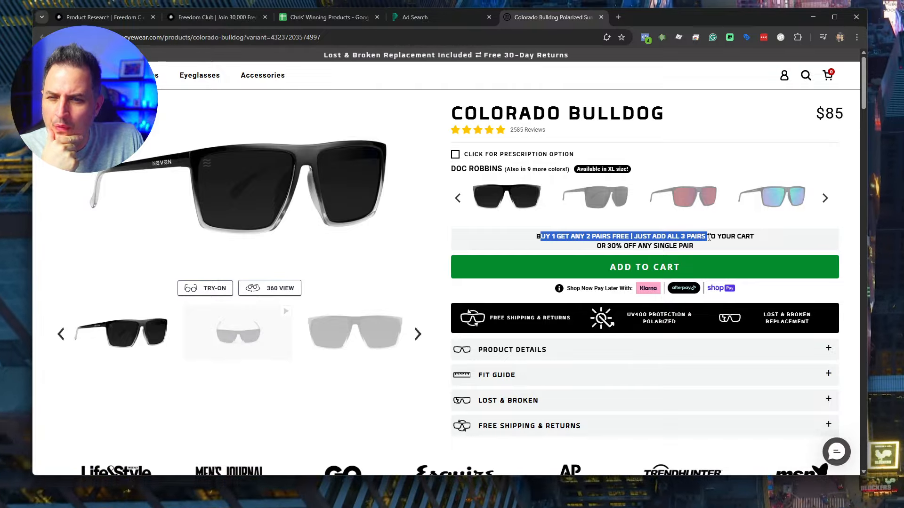
click(704, 123)
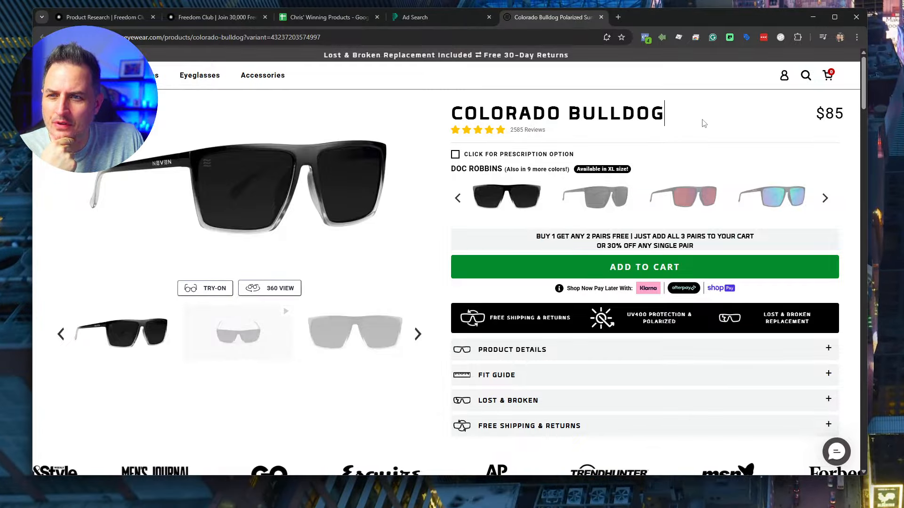
Step: Review the polarized lens comparison and Our Story sections of the Colorado Bulldog page
scroll(441, 256, down, 5)
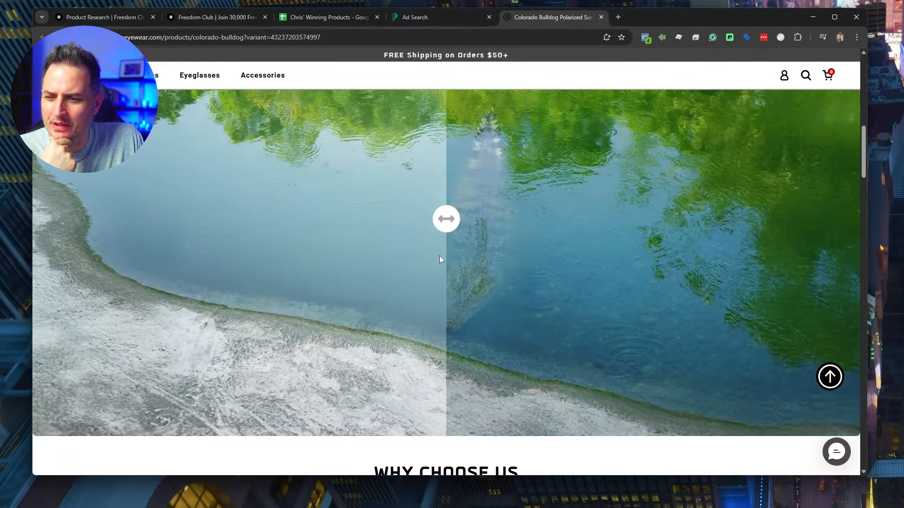
scroll(441, 256, up, 4)
scroll(453, 250, down, 8)
scroll(455, 251, down, 10)
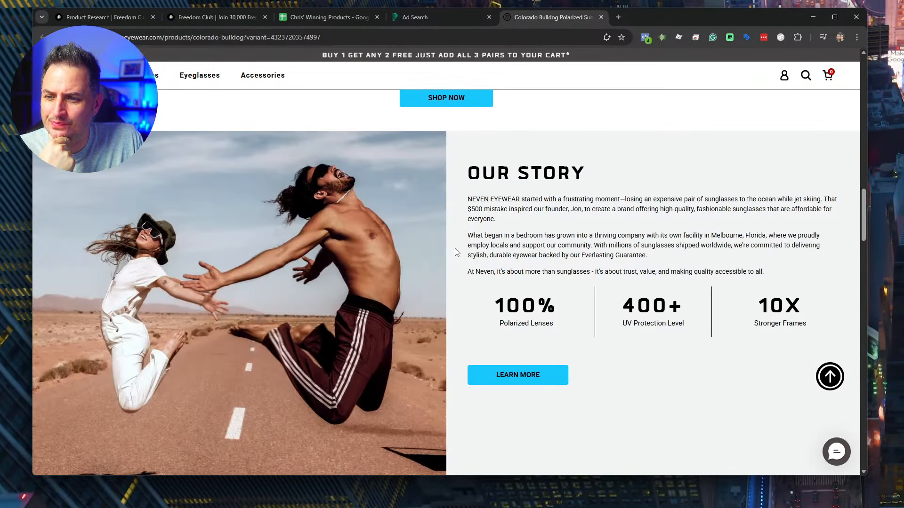
scroll(456, 236, up, 15)
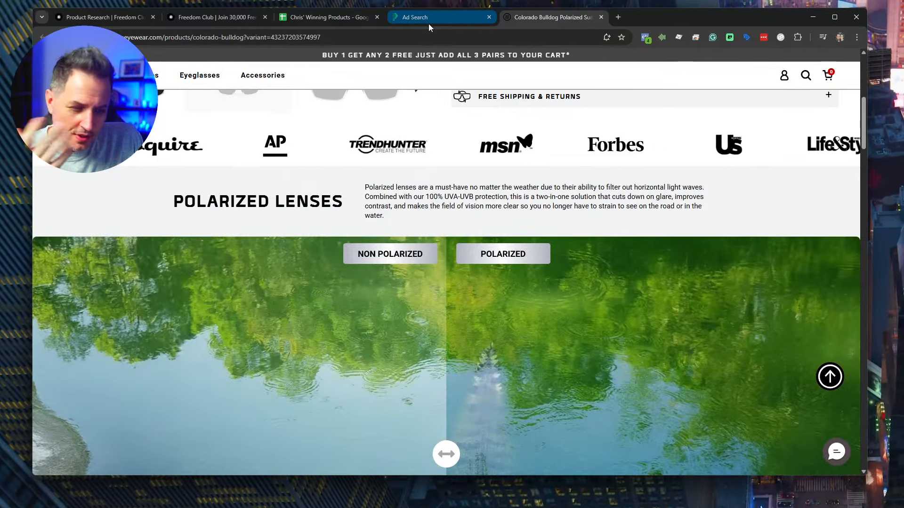
Step: Return to the Ad Search results, close the Neven Eyewear ad details and preview the cleanser ad in the same row
click(432, 19)
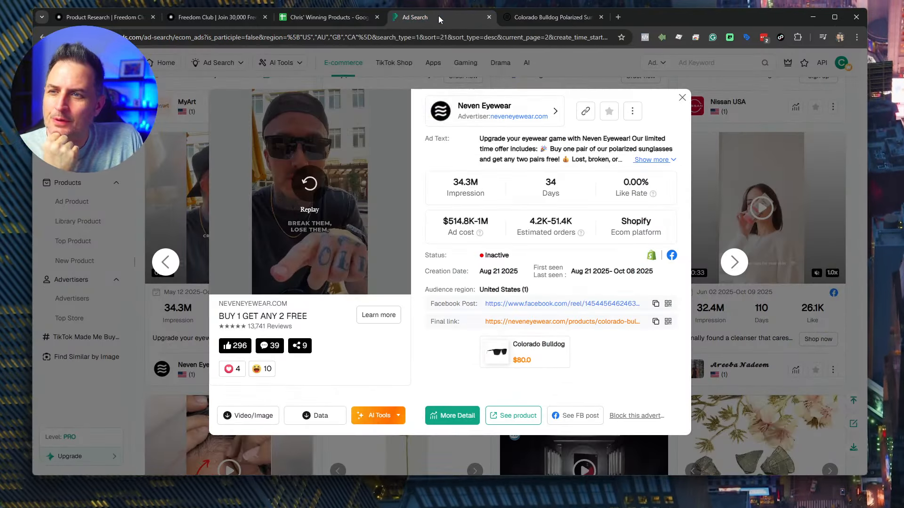
click(680, 97)
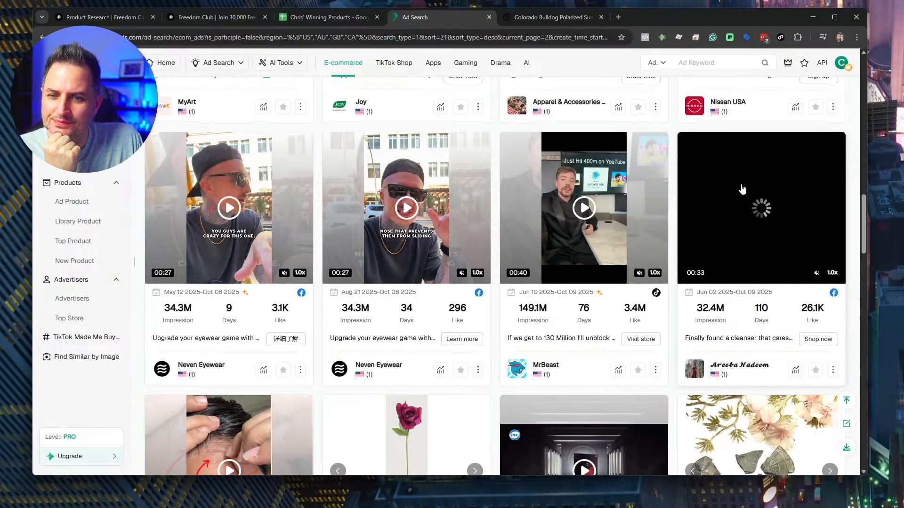
scroll(753, 190, up, 1)
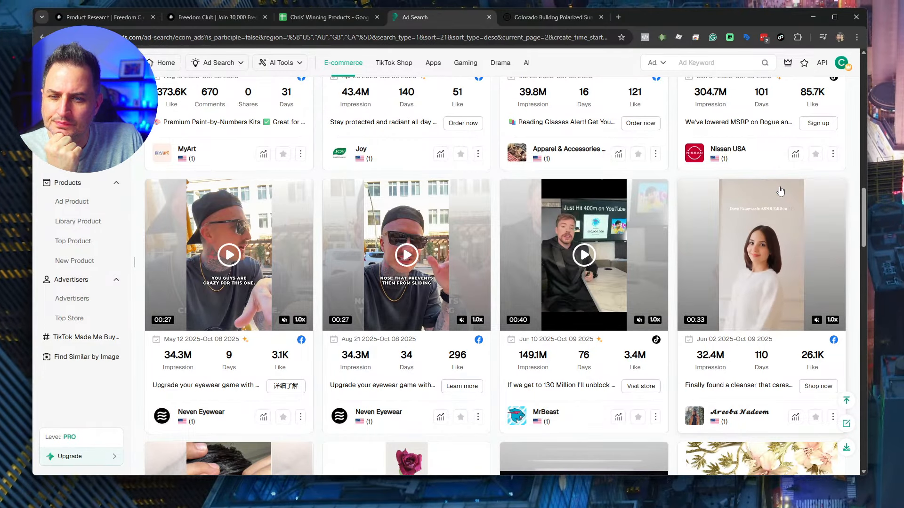
Step: Browse the following ads, review the details of the TikTok ad about escaping with a baby in the car, and close them
scroll(640, 209, down, 7)
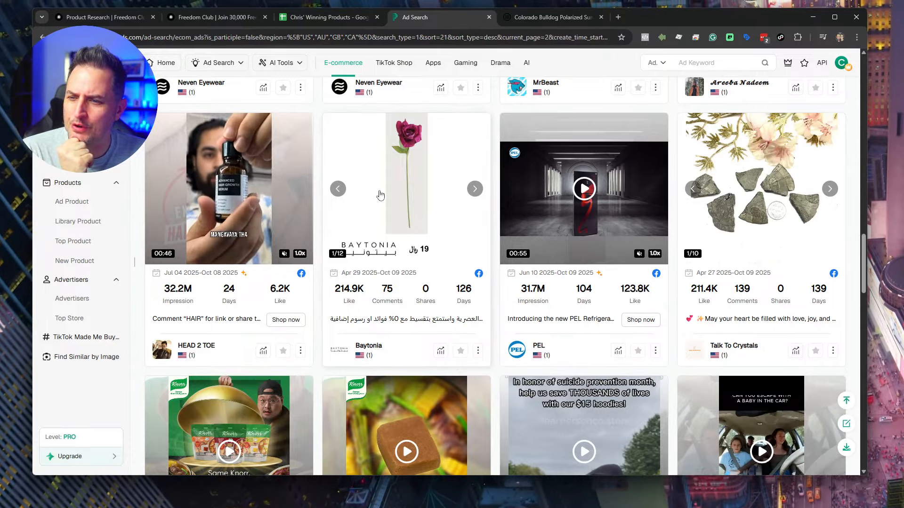
mouse_move(545, 202)
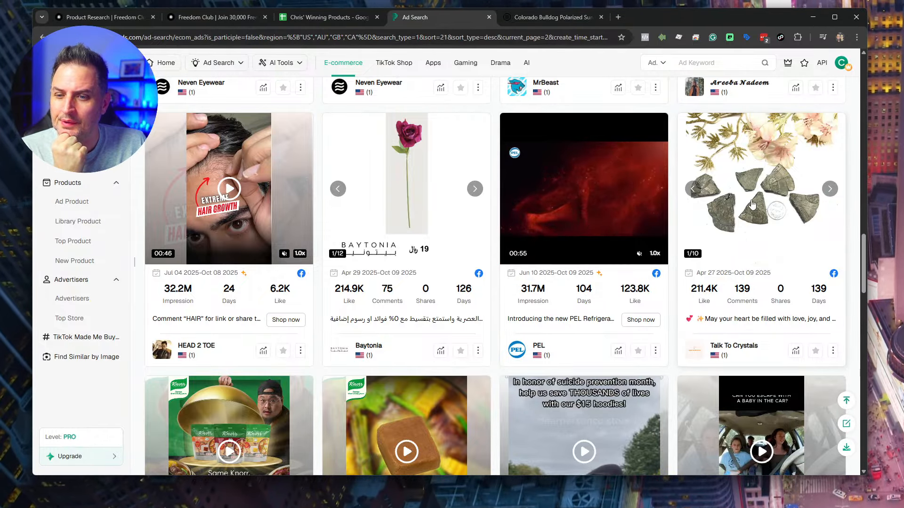
scroll(750, 204, down, 1)
scroll(750, 204, down, 5)
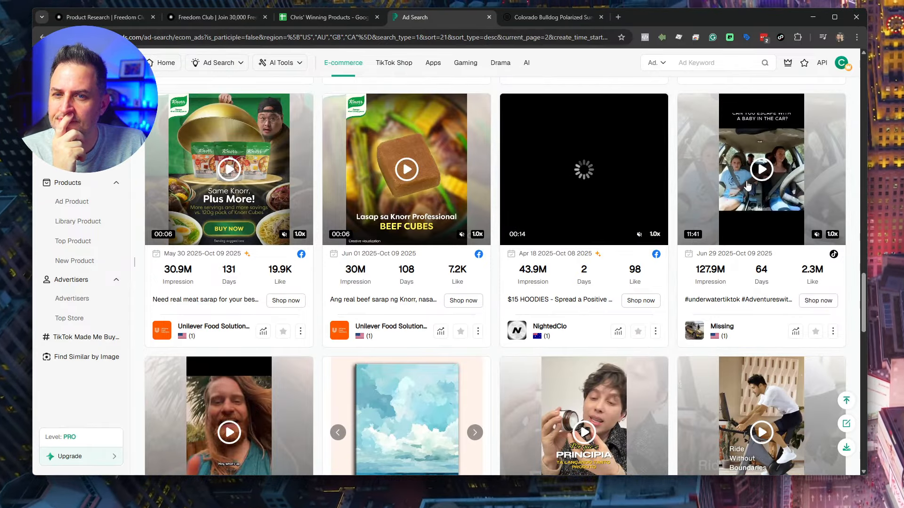
click(769, 183)
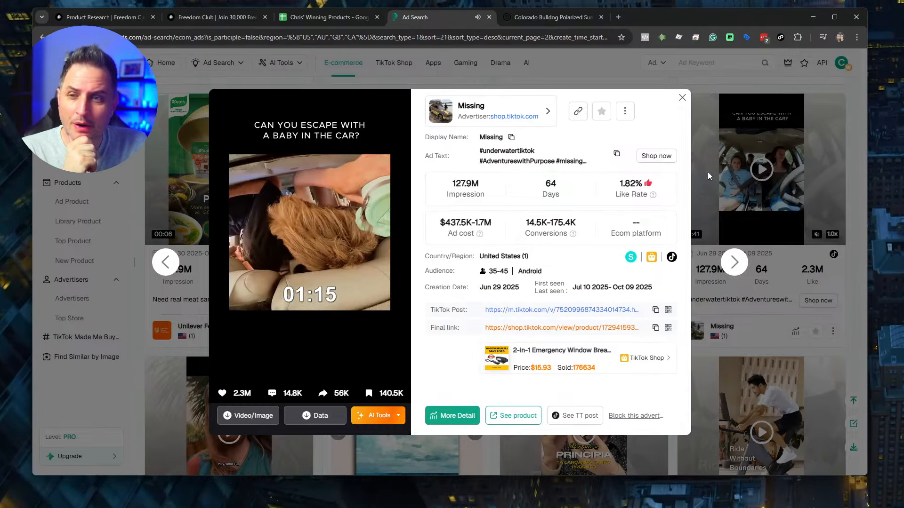
click(684, 100)
Step: Go back to the Colorado Bulldog product page, view the gallery photo of the woman wearing the sunglasses, and close the page
click(550, 17)
scroll(593, 277, up, 6)
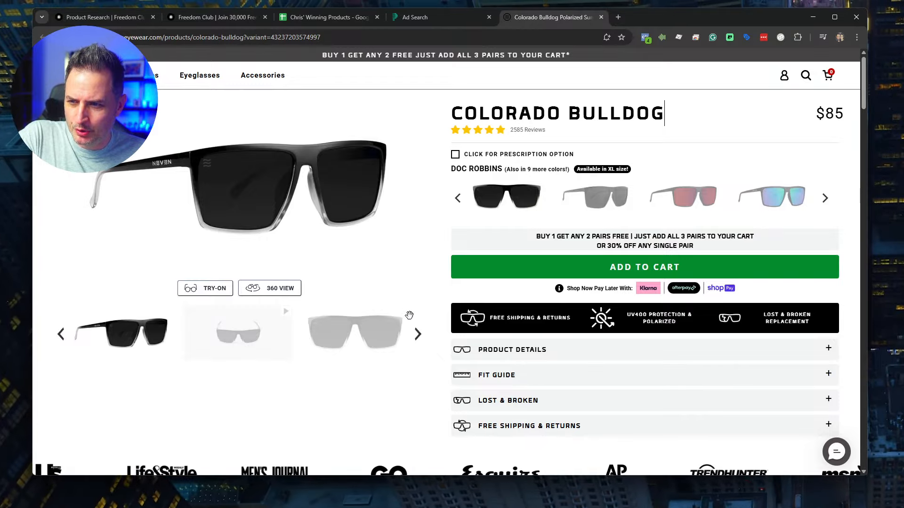
click(400, 335)
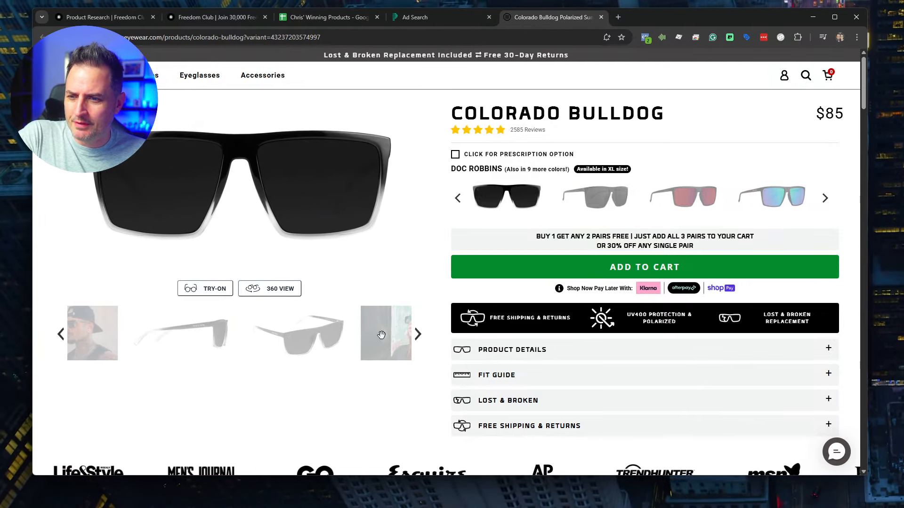
click(381, 335)
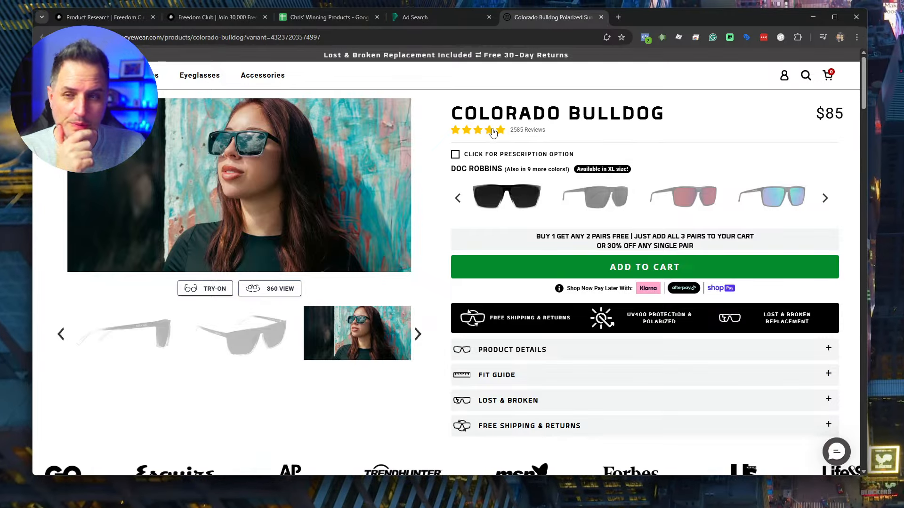
click(601, 18)
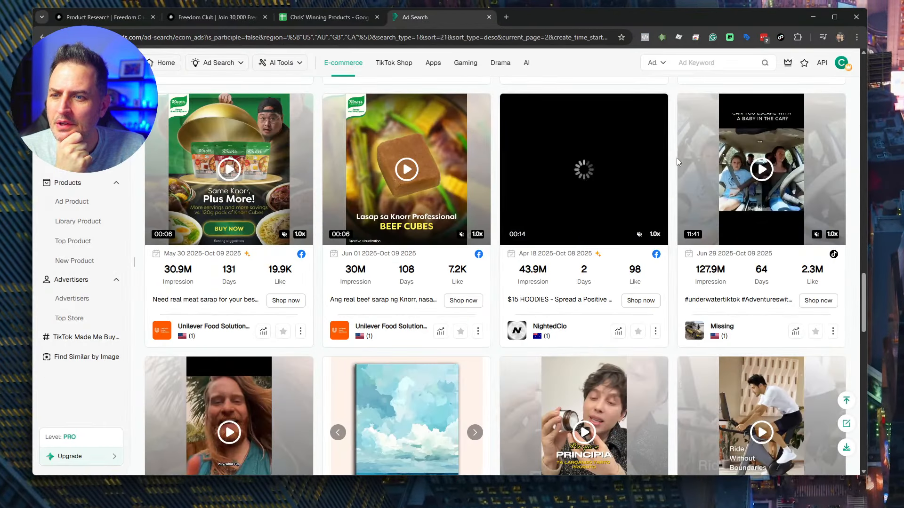
Step: Browse further down the ad results, previewing the exercise bike, office chair, dog multivitamin and Vision Beam projector ads
scroll(510, 267, up, 2)
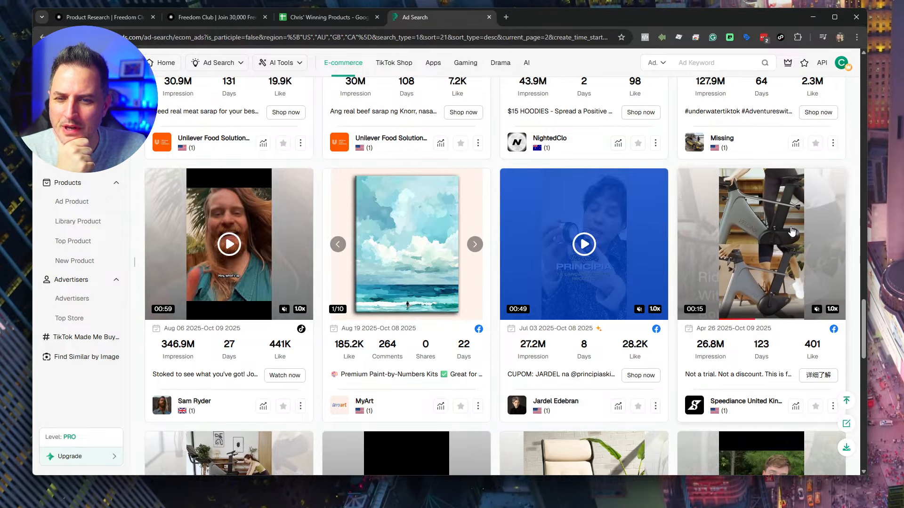
scroll(792, 230, down, 2)
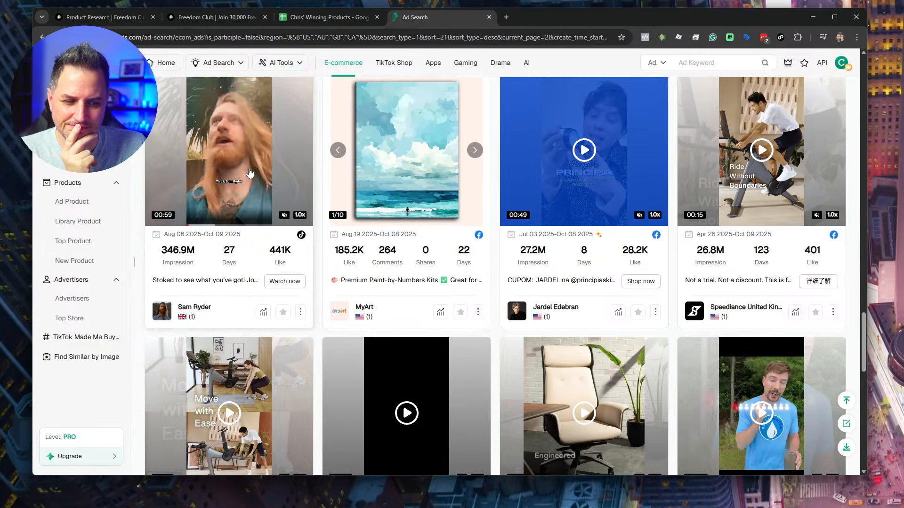
scroll(249, 173, down, 3)
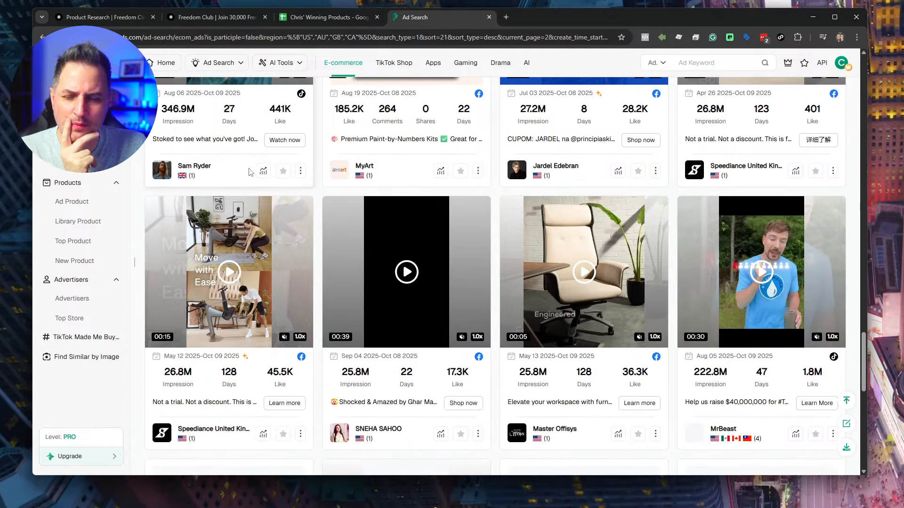
scroll(250, 173, down, 1)
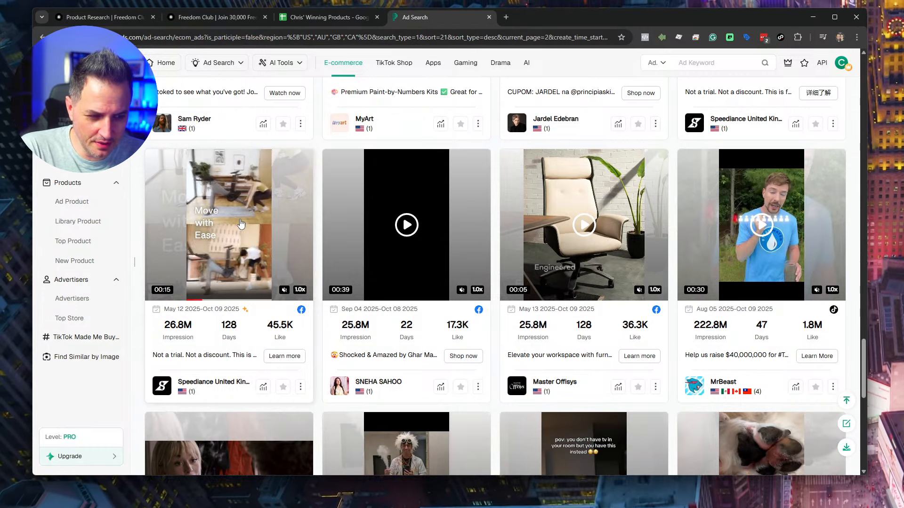
mouse_move(414, 221)
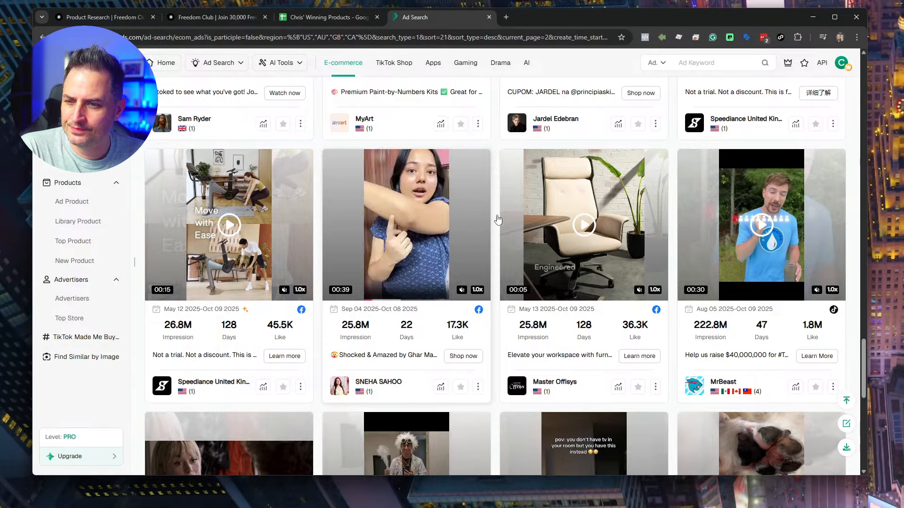
mouse_move(598, 221)
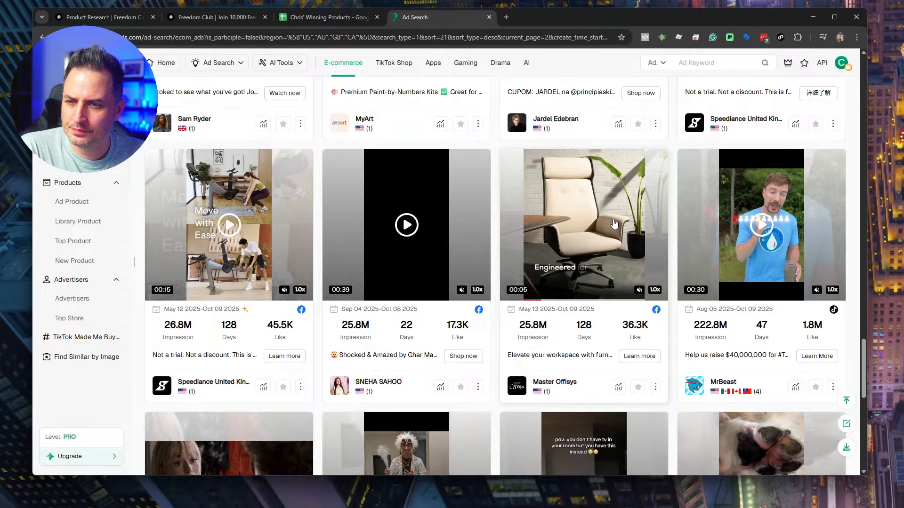
mouse_move(784, 220)
scroll(779, 223, down, 7)
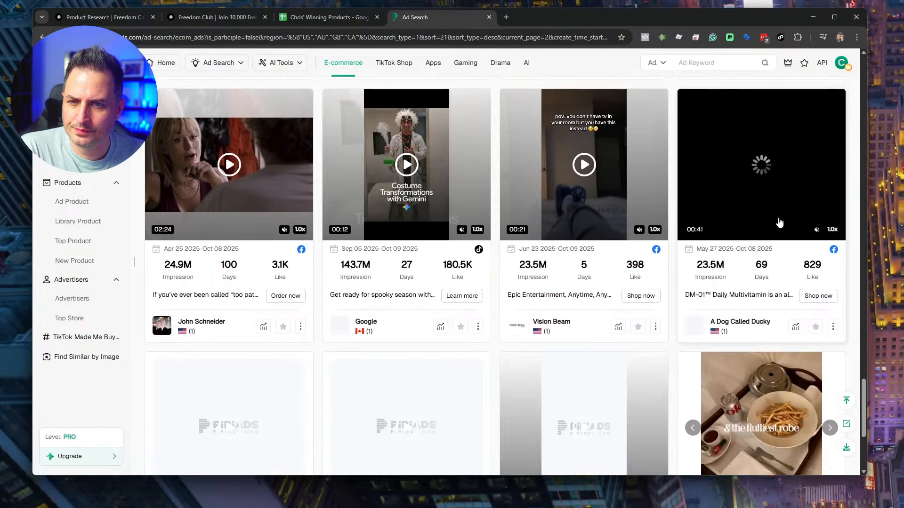
scroll(777, 223, up, 2)
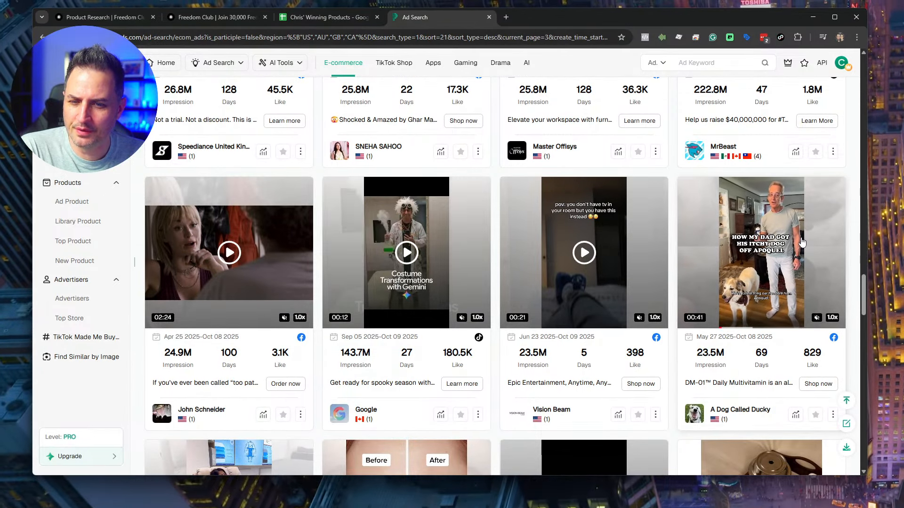
mouse_move(599, 253)
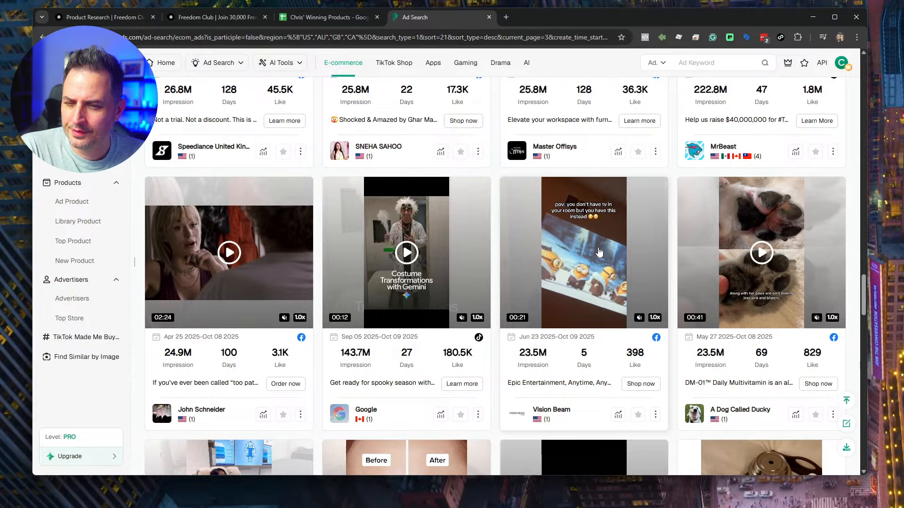
Step: Open the details of the Vision Beam projector ad and look through the product page behind its final link
click(599, 252)
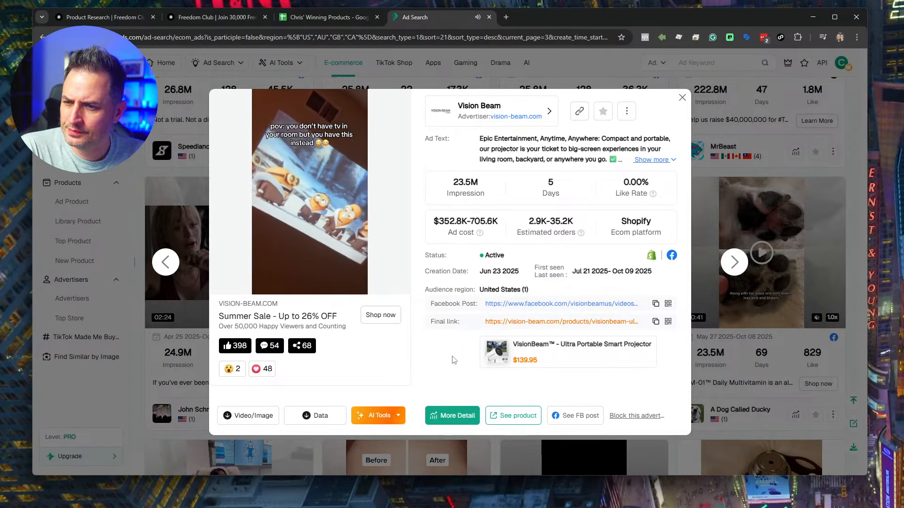
click(523, 325)
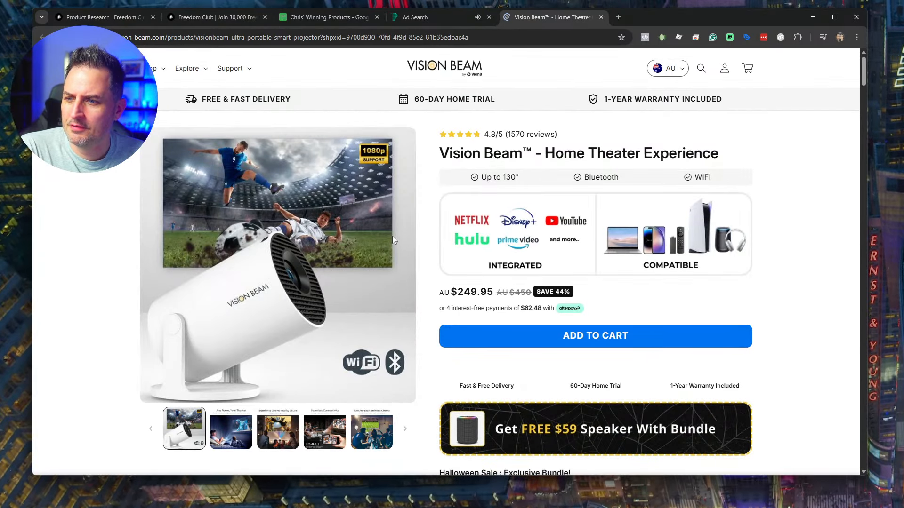
scroll(427, 268, down, 15)
scroll(427, 266, up, 15)
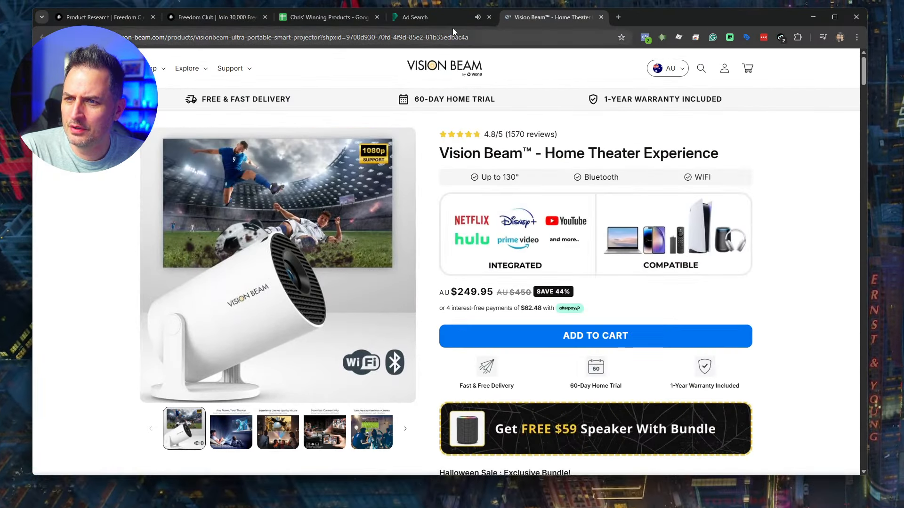
Step: Return to the Vision Beam ad details in Ad Search and pause the ad video
click(451, 19)
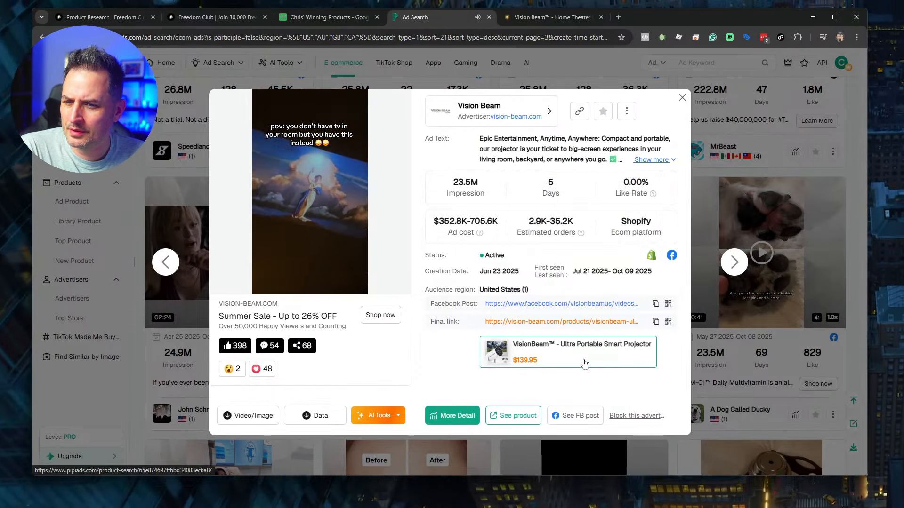
mouse_move(345, 223)
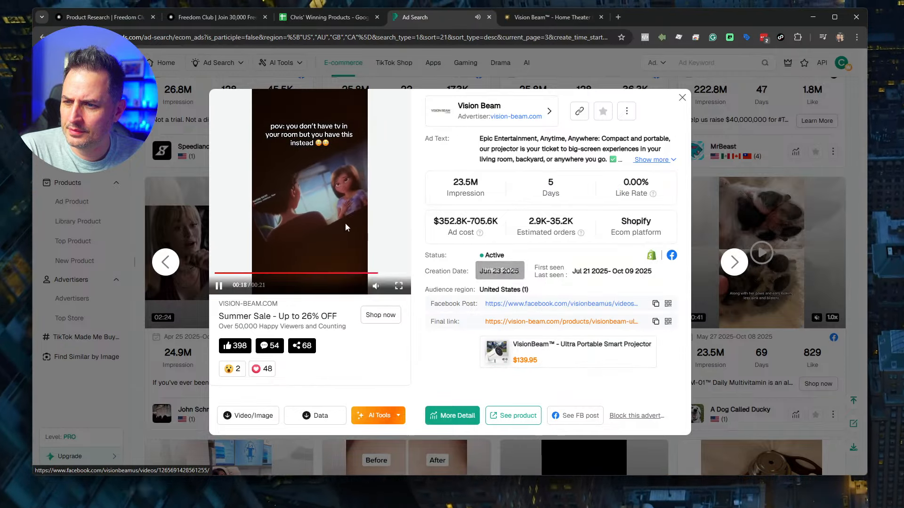
click(406, 248)
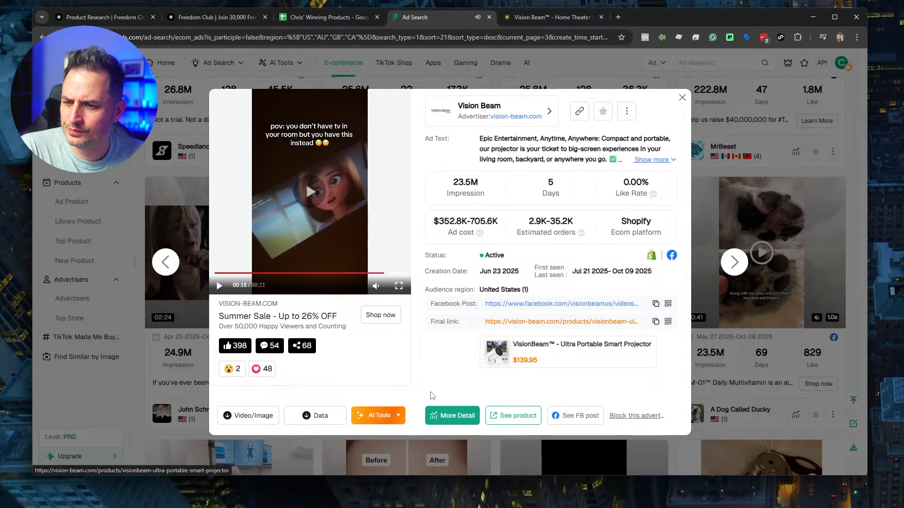
Step: Open the full detail page of the Vision Beam ad and review its likes and comments chart, ad copy and ad schedule
click(449, 415)
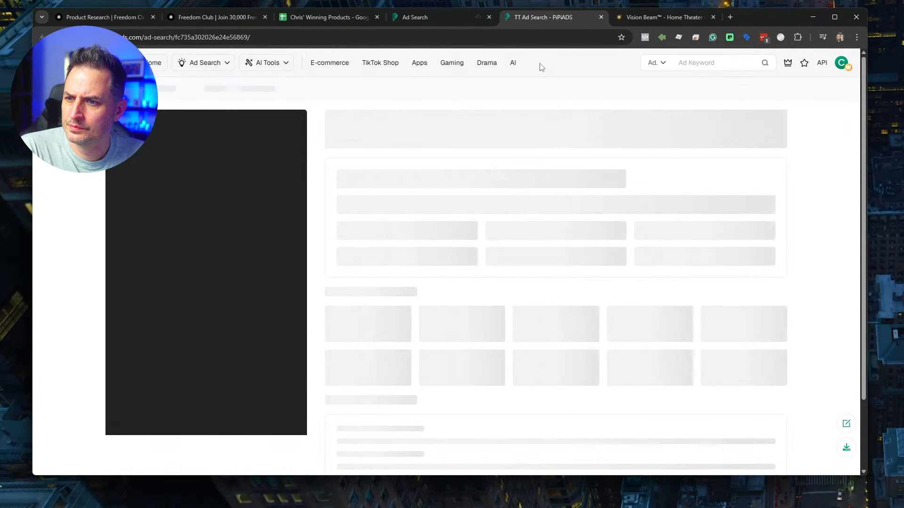
scroll(428, 202, down, 8)
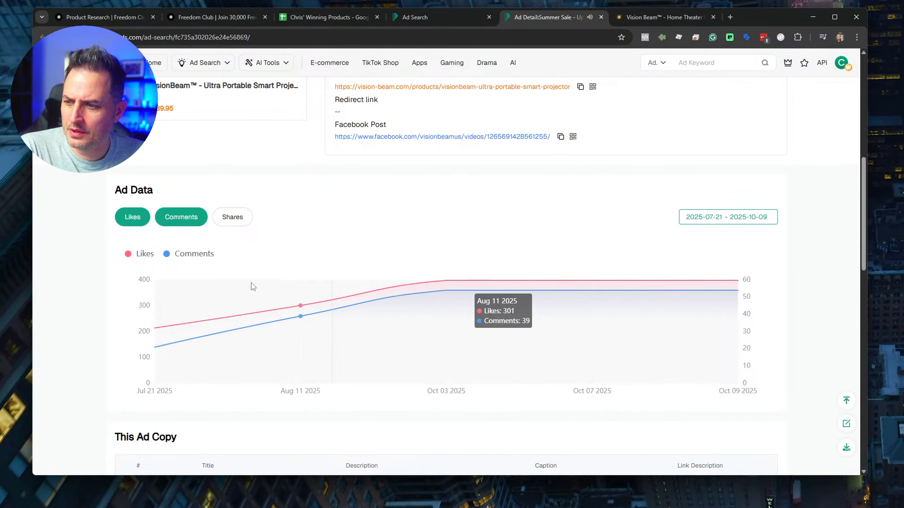
scroll(338, 229, down, 7)
scroll(338, 229, up, 5)
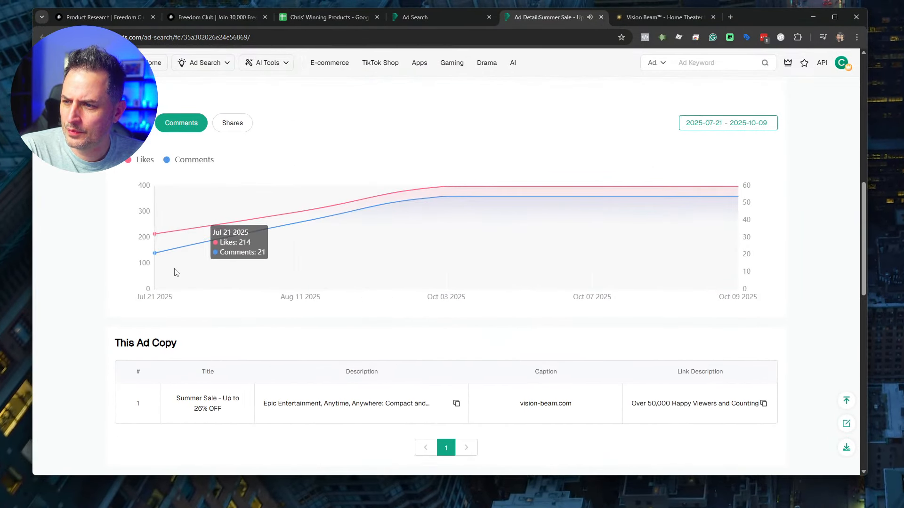
scroll(664, 224, down, 12)
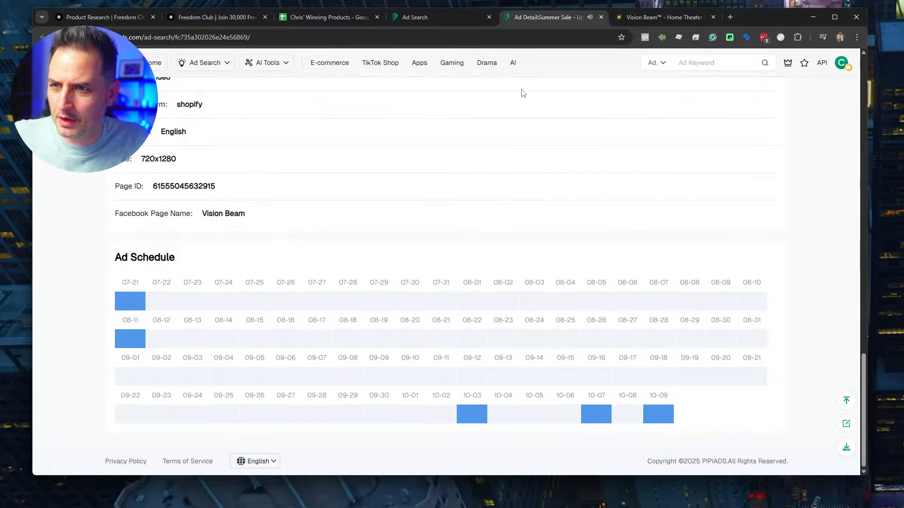
scroll(505, 308, up, 15)
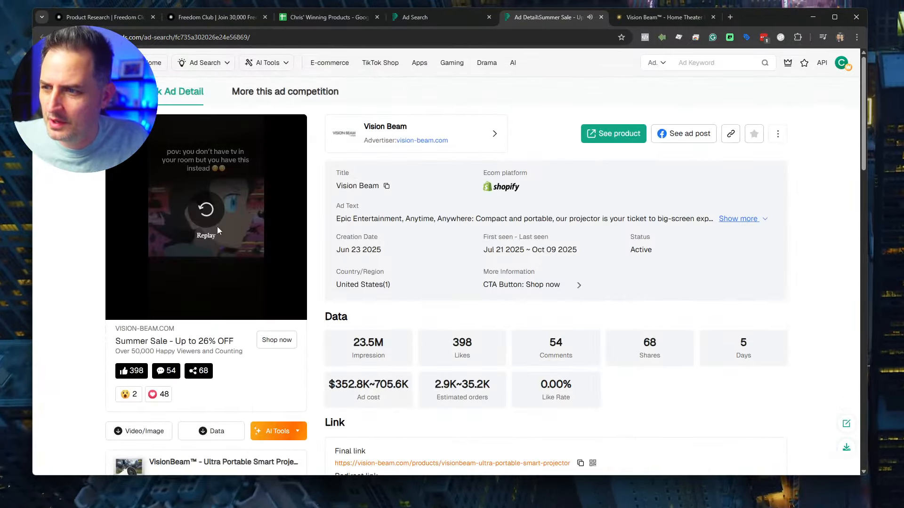
Step: Open and close the ad's Facebook post, and compare the US product page from its final link with the Australian one
scroll(478, 302, down, 3)
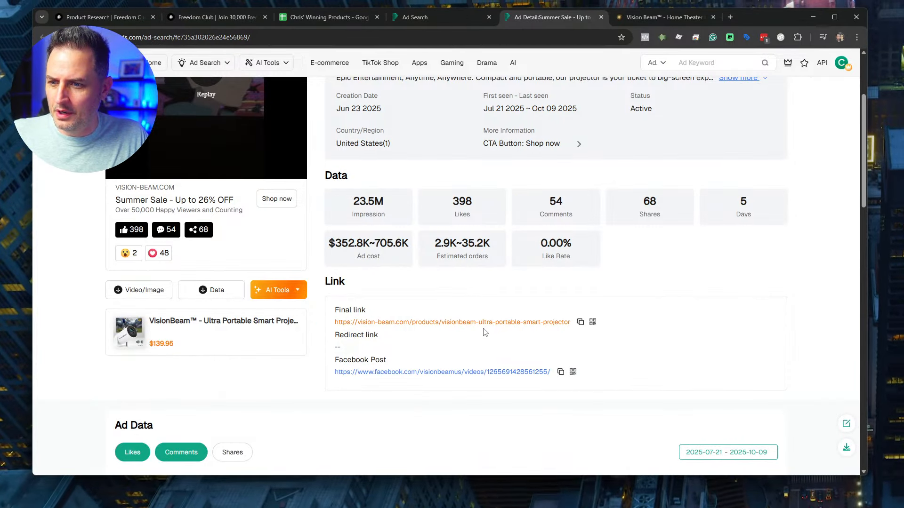
click(475, 371)
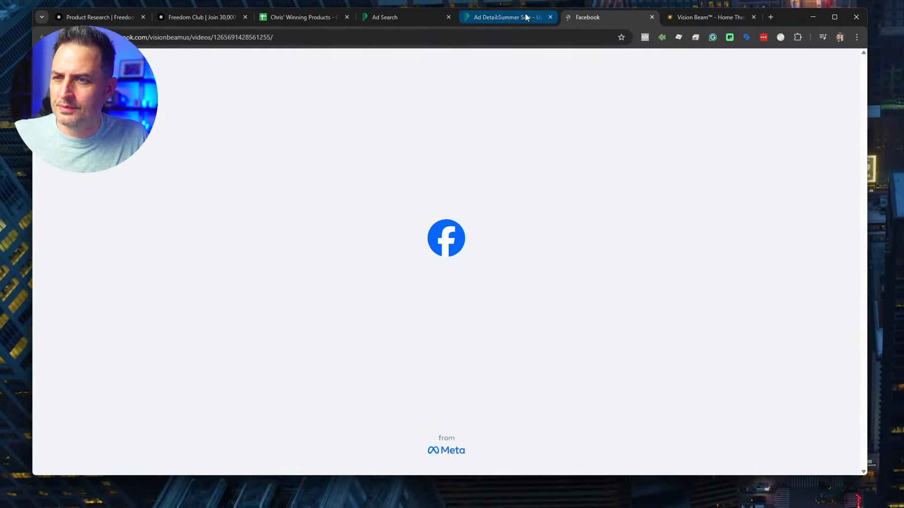
click(651, 17)
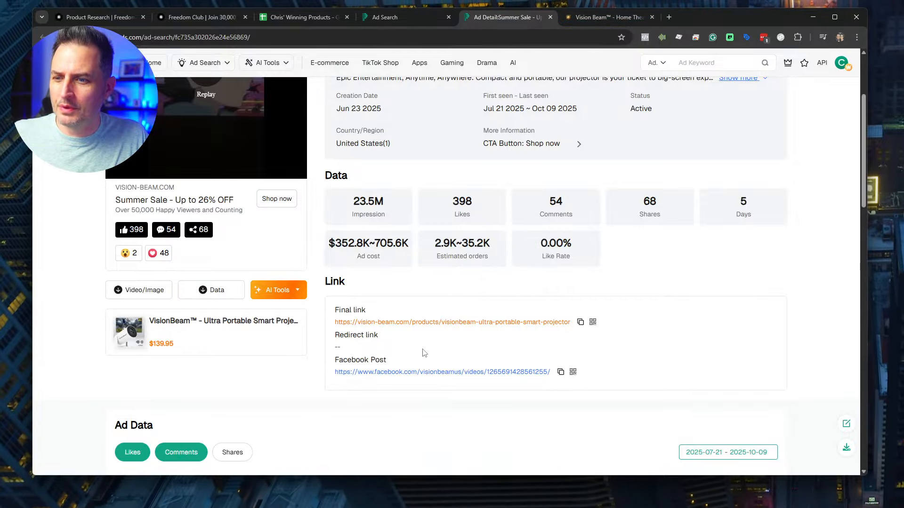
click(428, 329)
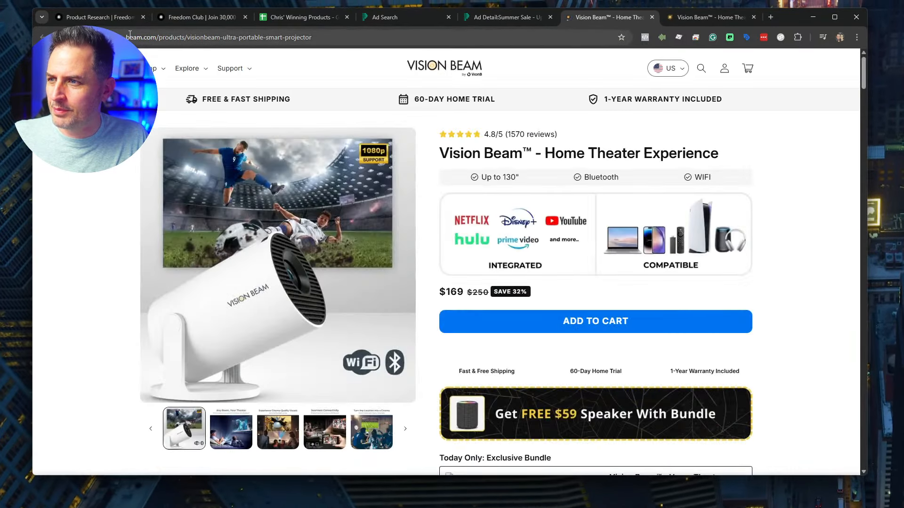
click(722, 19)
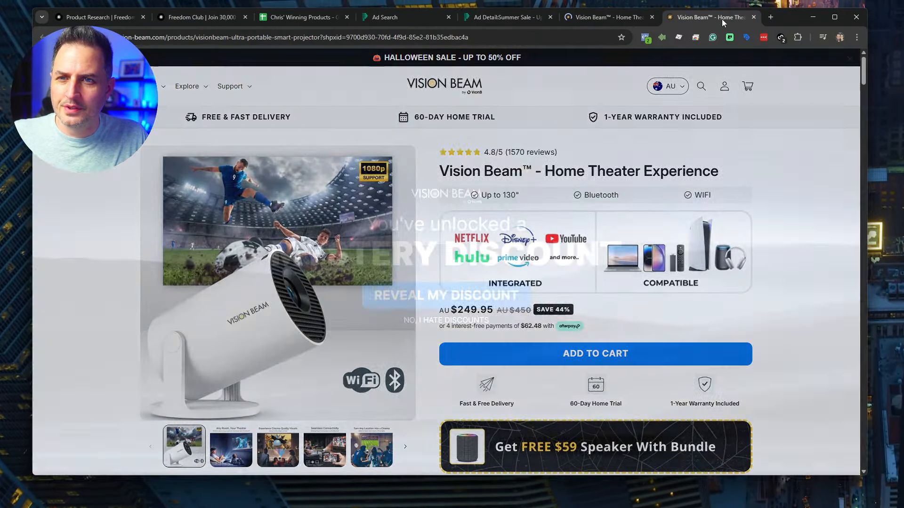
Step: Open the Facebook Ad Library in place of the Australian product page, search for "vision-beam." and choose the Vision Beam advertiser
click(488, 41)
text(lib)
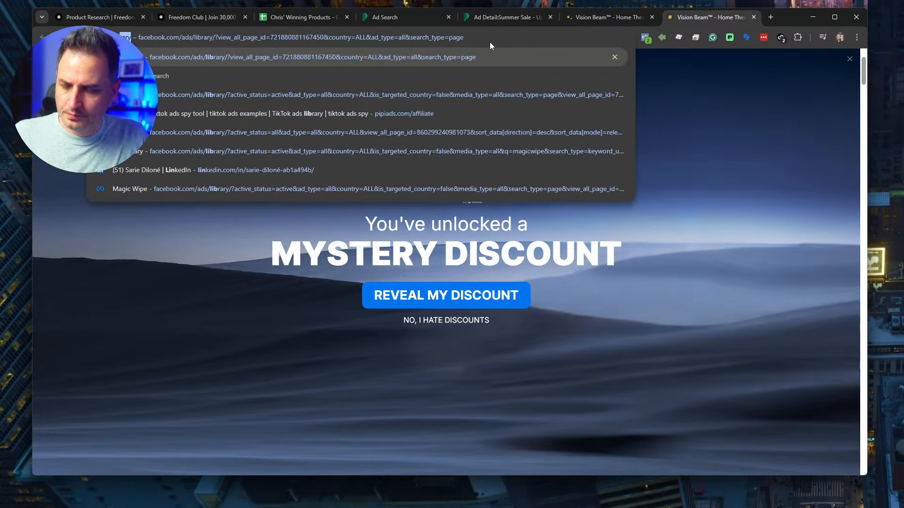
key(Return)
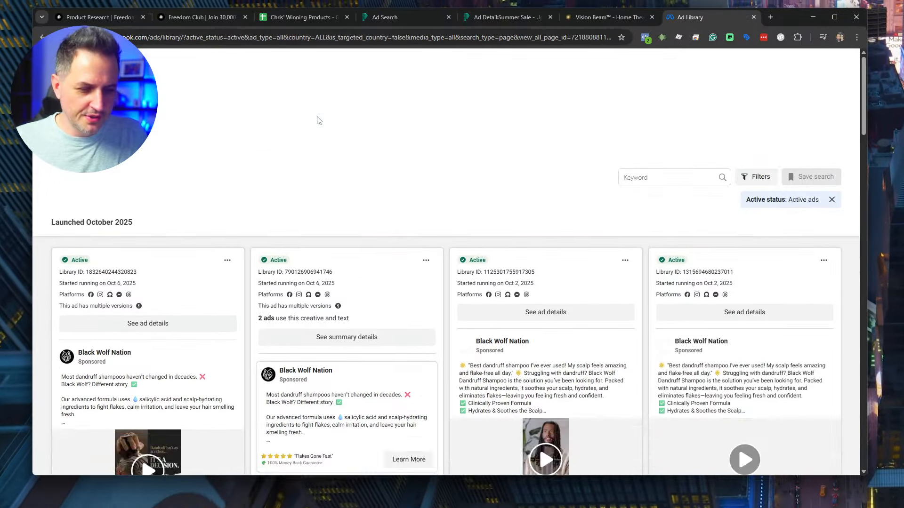
click(268, 91)
key(ctrl+a)
text(vision-beam.)
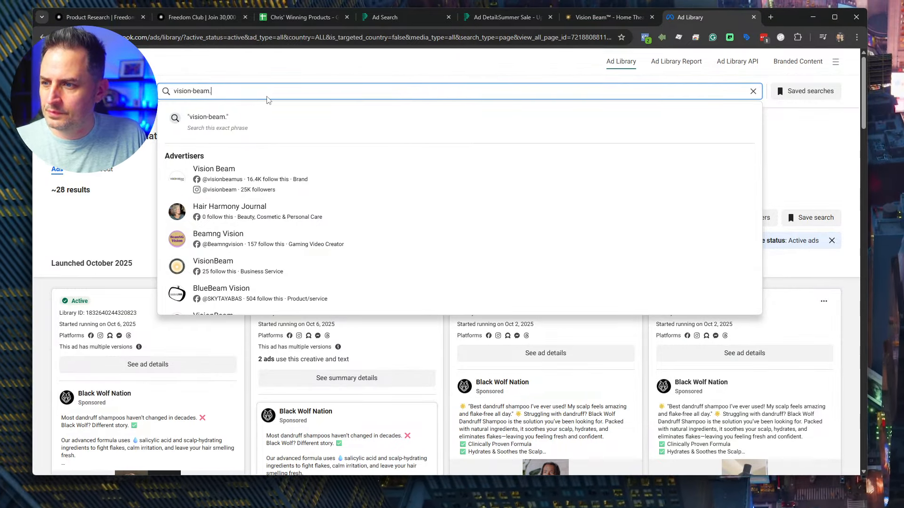
click(215, 184)
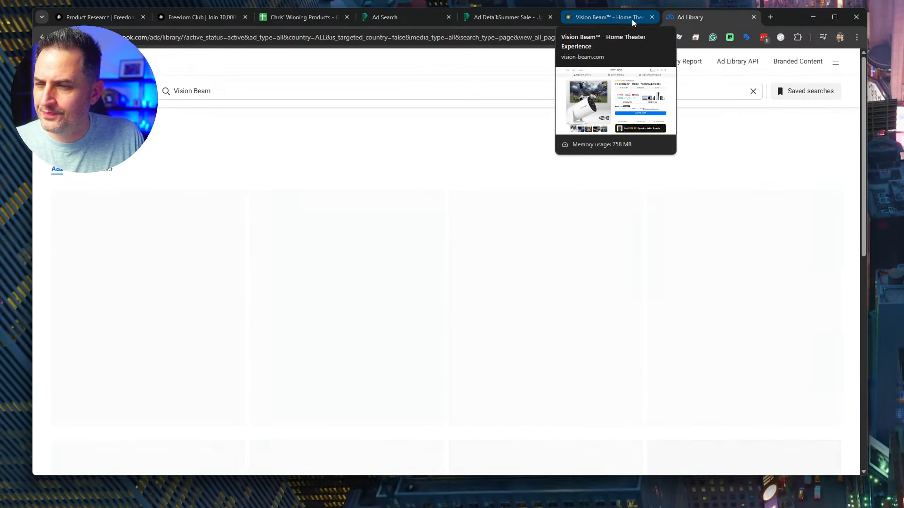
Step: Recheck the US Vision Beam product page and browse the advertiser's active projector and earbud ads in the Ad Library
click(632, 18)
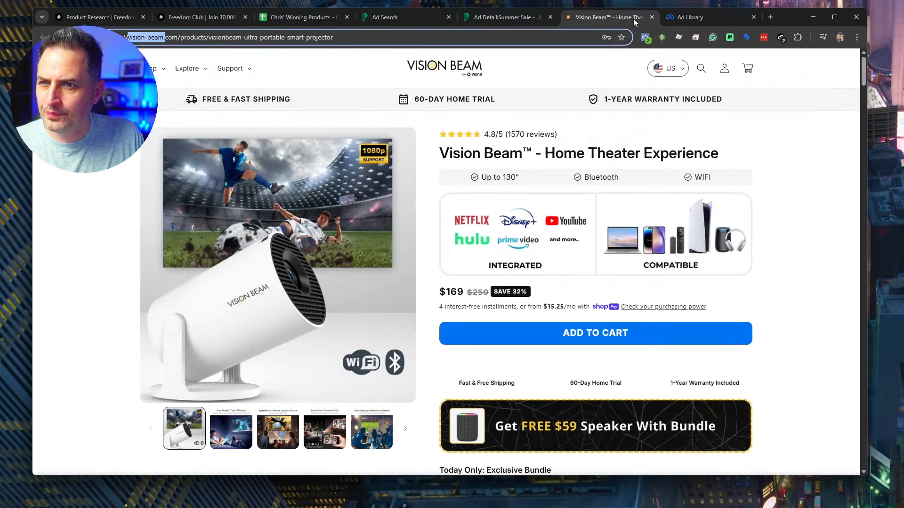
click(691, 18)
scroll(474, 254, down, 5)
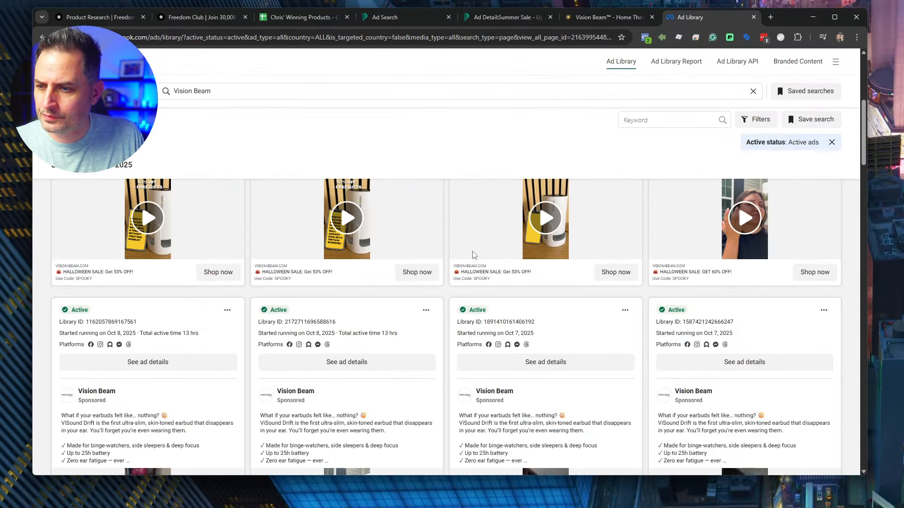
scroll(475, 255, up, 5)
scroll(467, 269, down, 7)
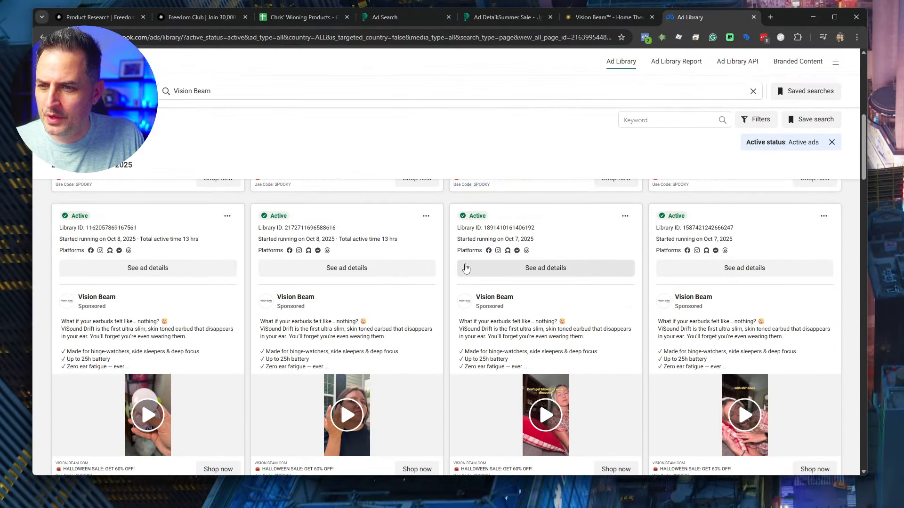
scroll(466, 268, down, 15)
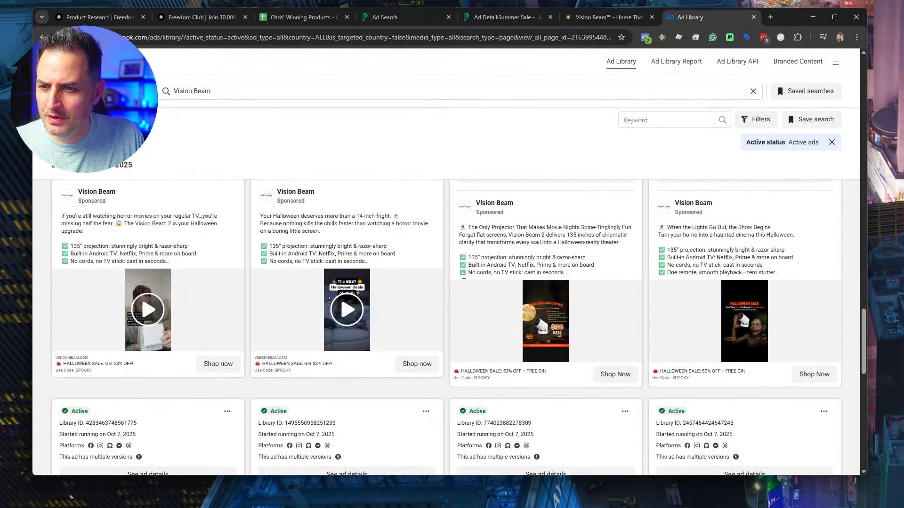
scroll(465, 275, down, 10)
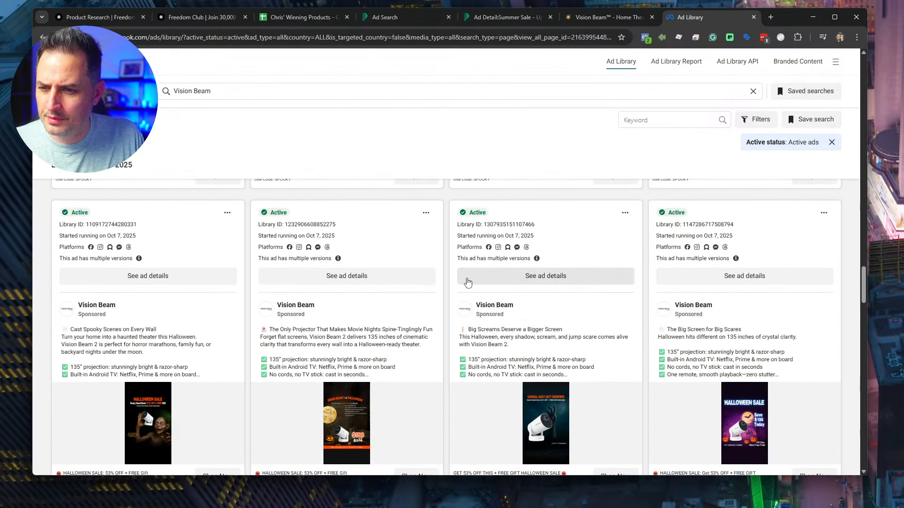
scroll(467, 281, down, 4)
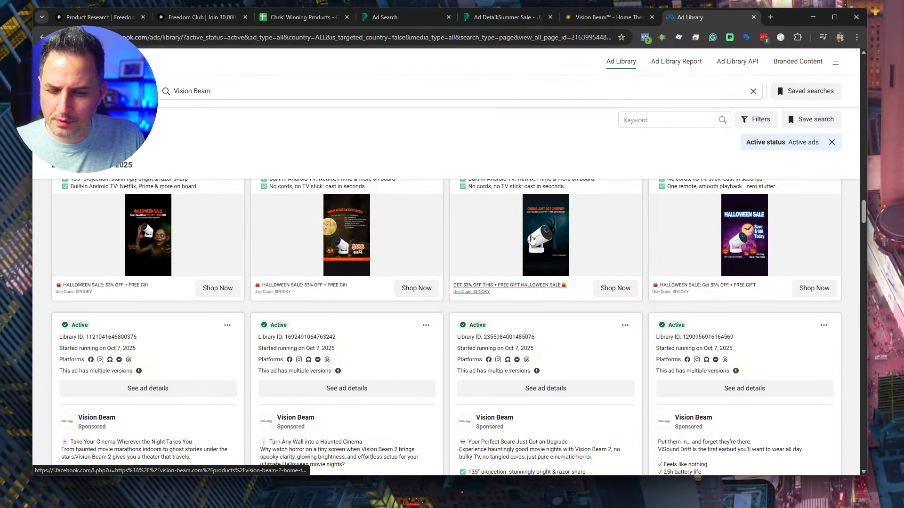
scroll(531, 239, down, 5)
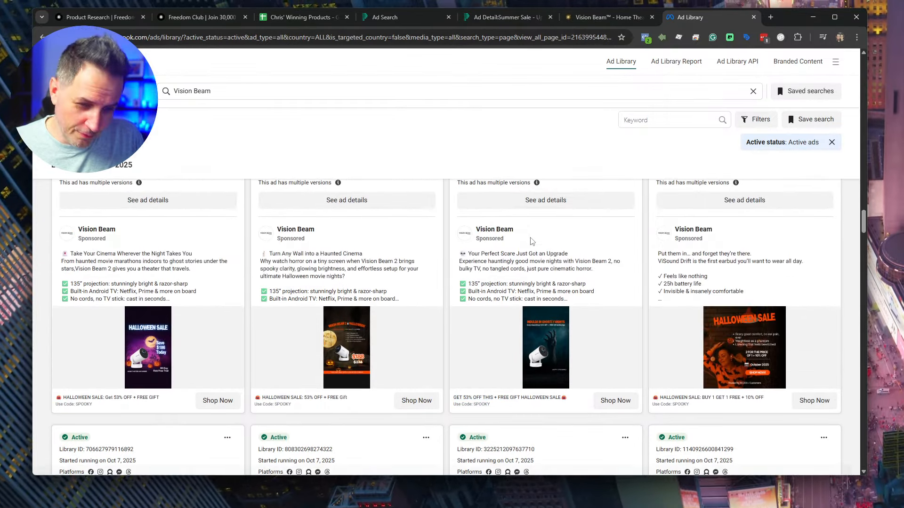
scroll(531, 241, down, 3)
scroll(712, 267, up, 1)
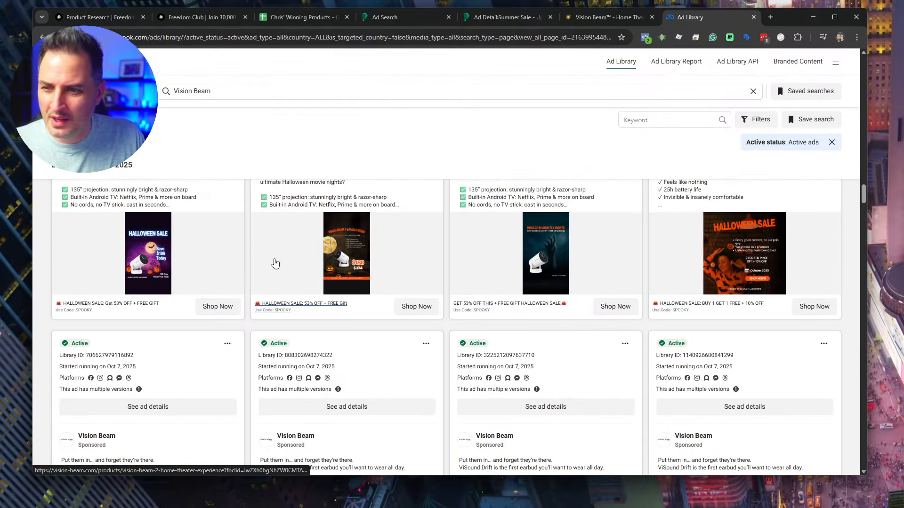
scroll(723, 251, down, 6)
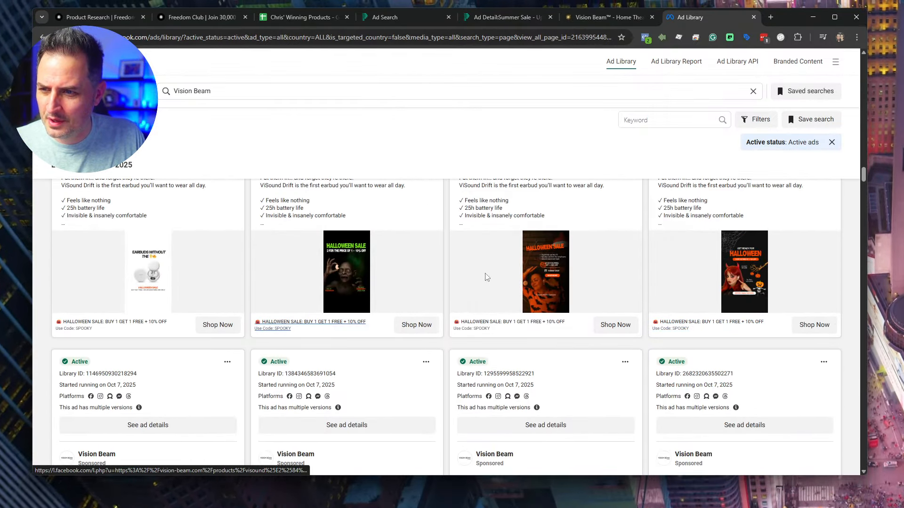
scroll(564, 271, down, 6)
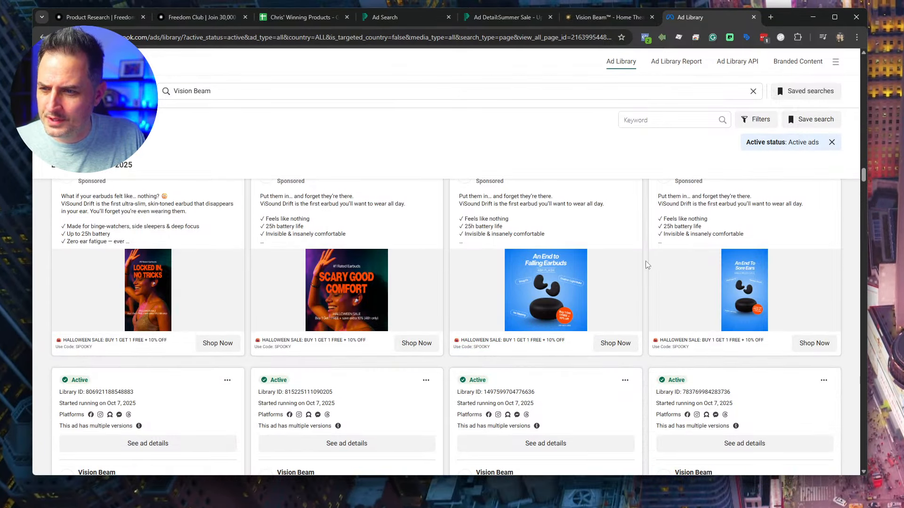
scroll(646, 266, down, 7)
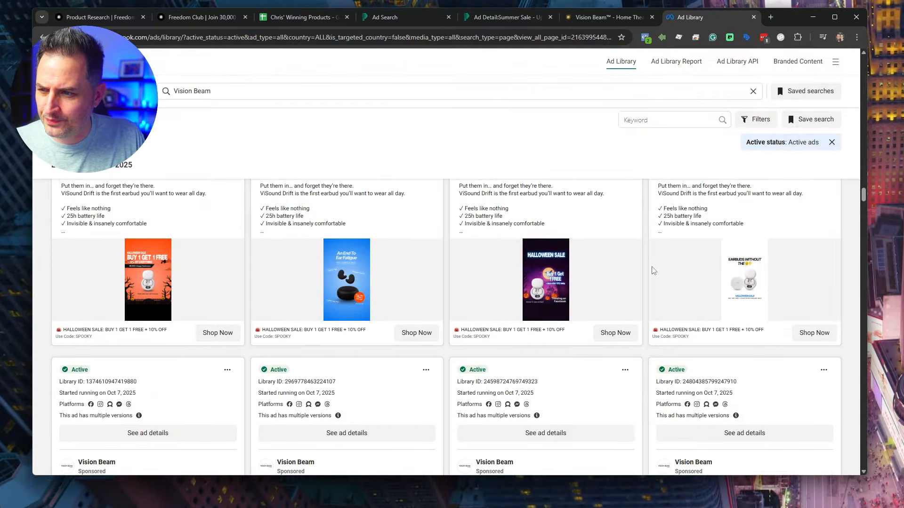
scroll(654, 271, down, 10)
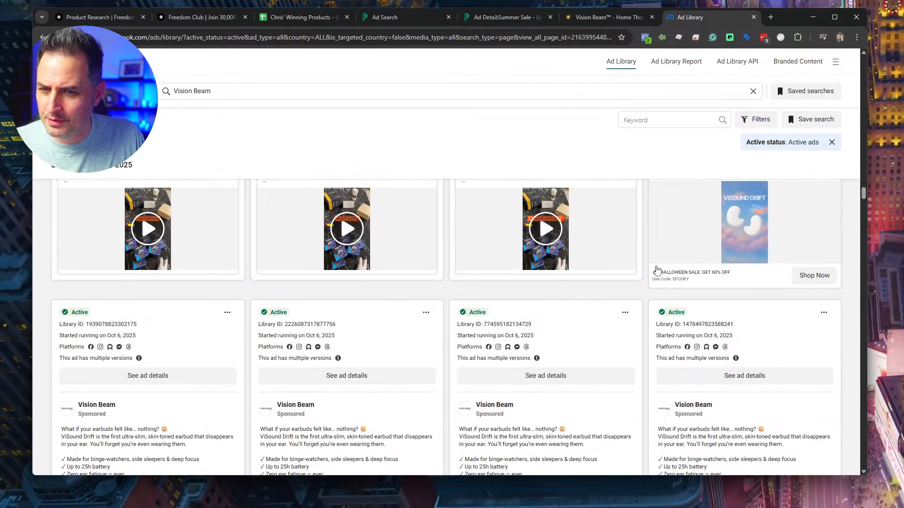
scroll(659, 272, down, 10)
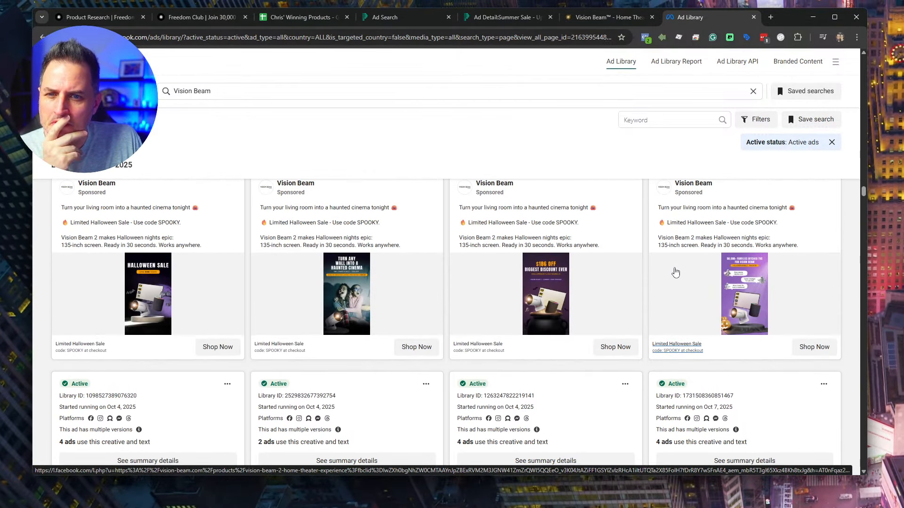
scroll(753, 277, down, 10)
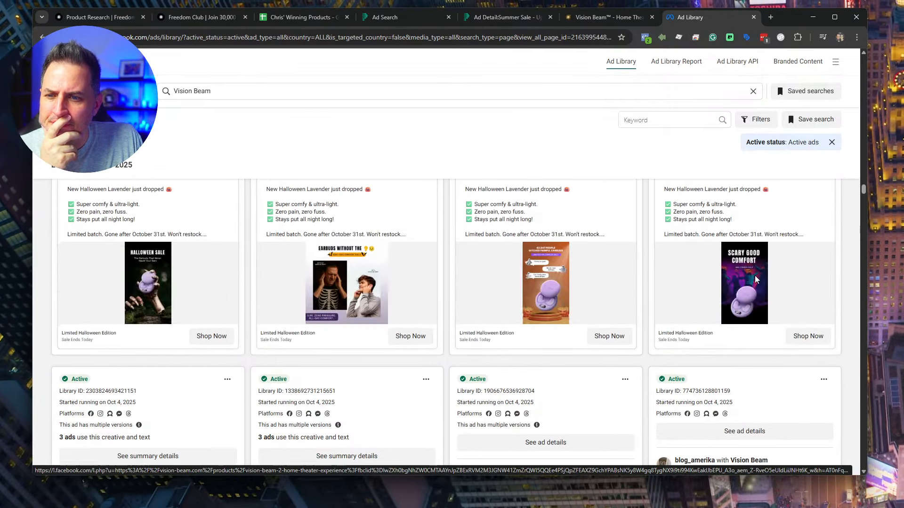
scroll(757, 278, down, 10)
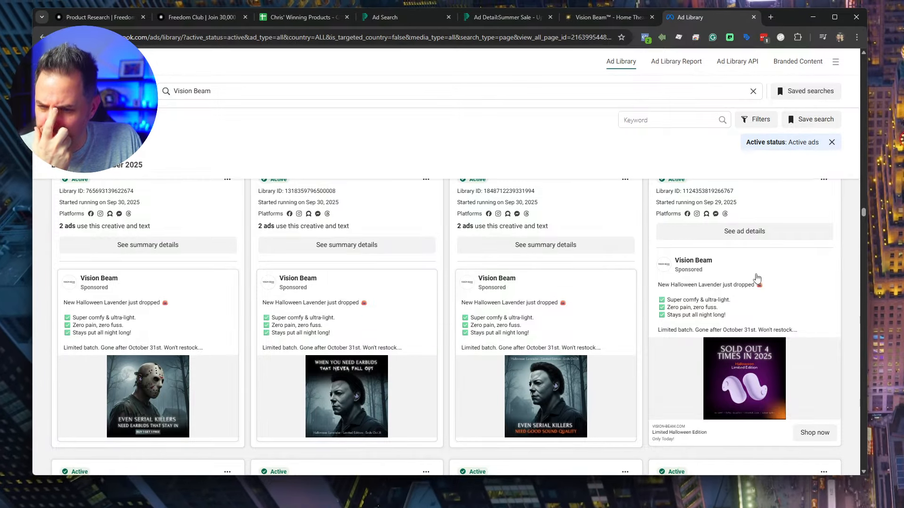
Step: Open the product page behind a Halloween Edition earbuds ad and review its bundle offer, trial terms and feature sections
scroll(757, 277, down, 5)
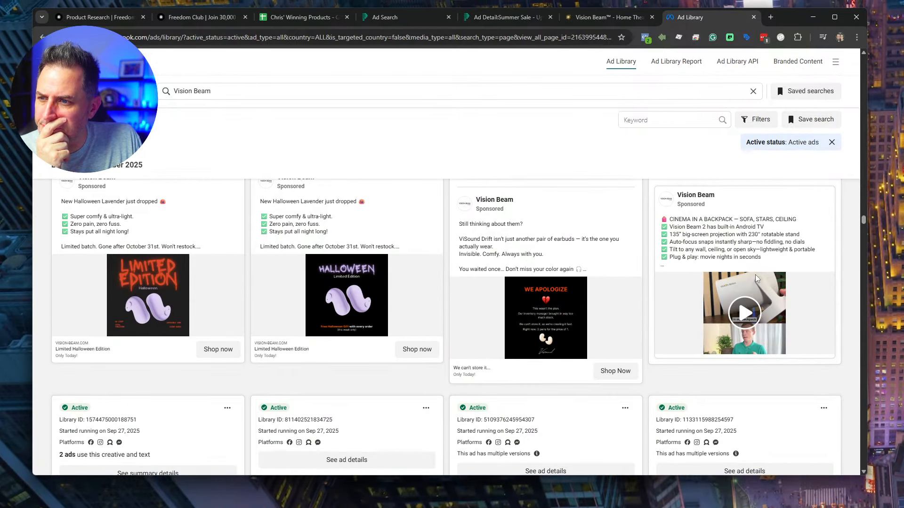
click(425, 353)
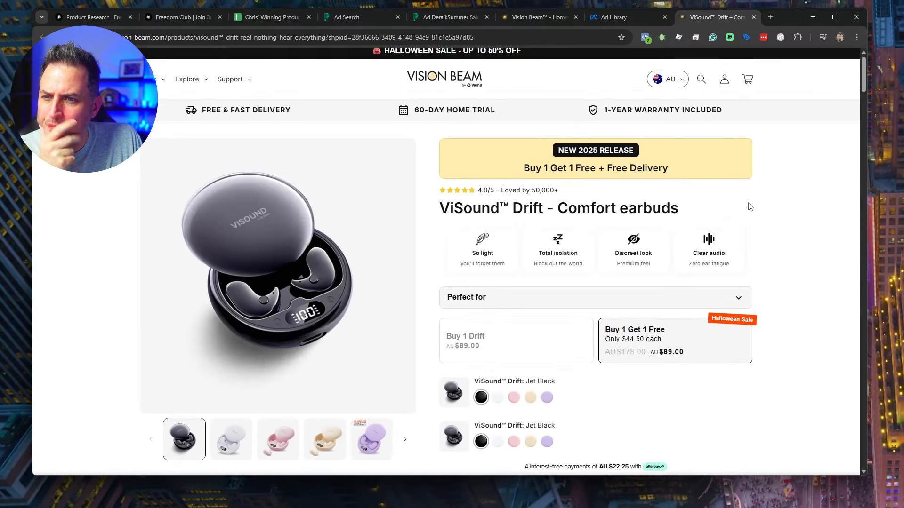
scroll(750, 206, down, 7)
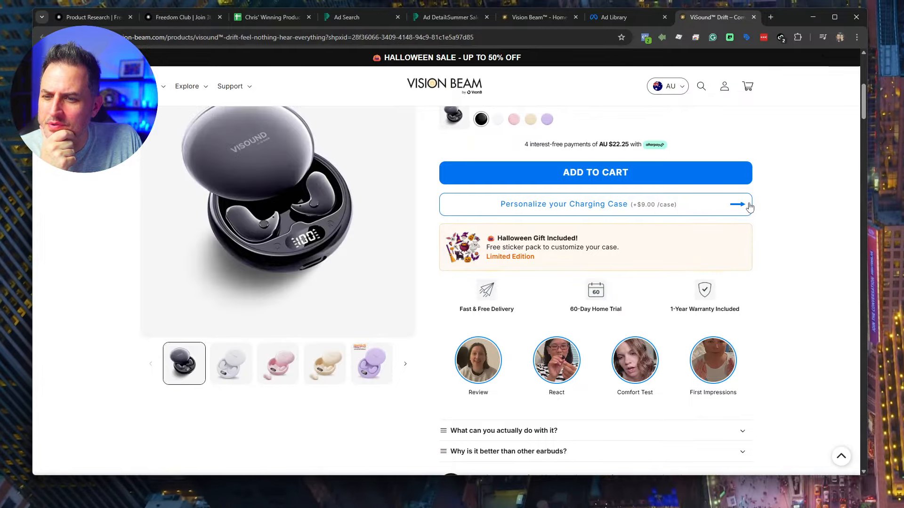
scroll(750, 206, down, 6)
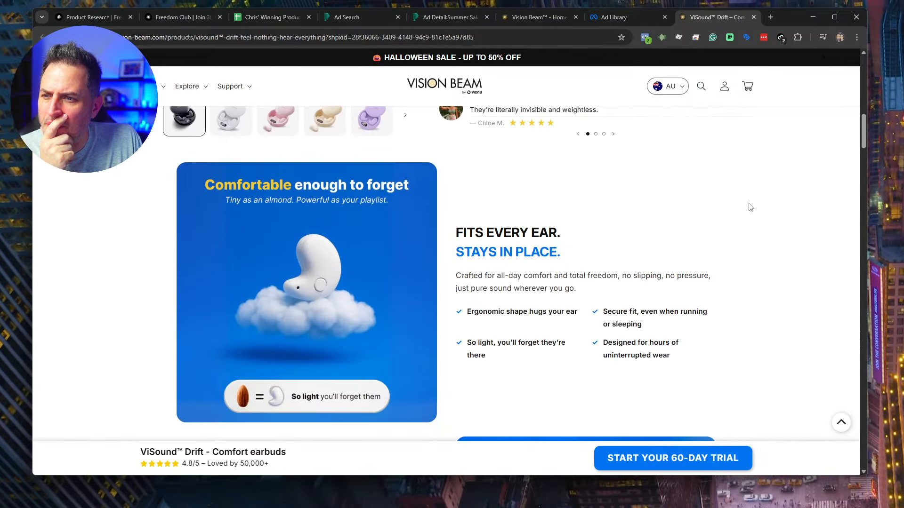
scroll(750, 207, down, 14)
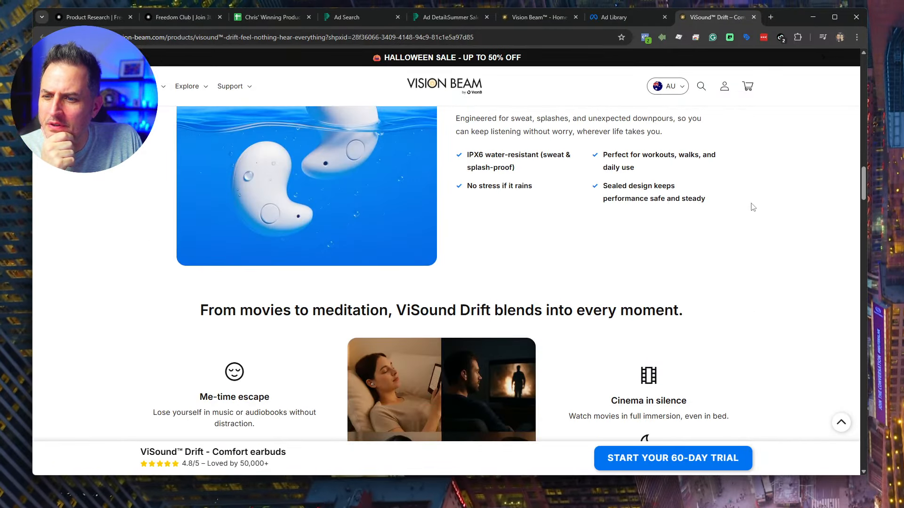
scroll(752, 207, down, 17)
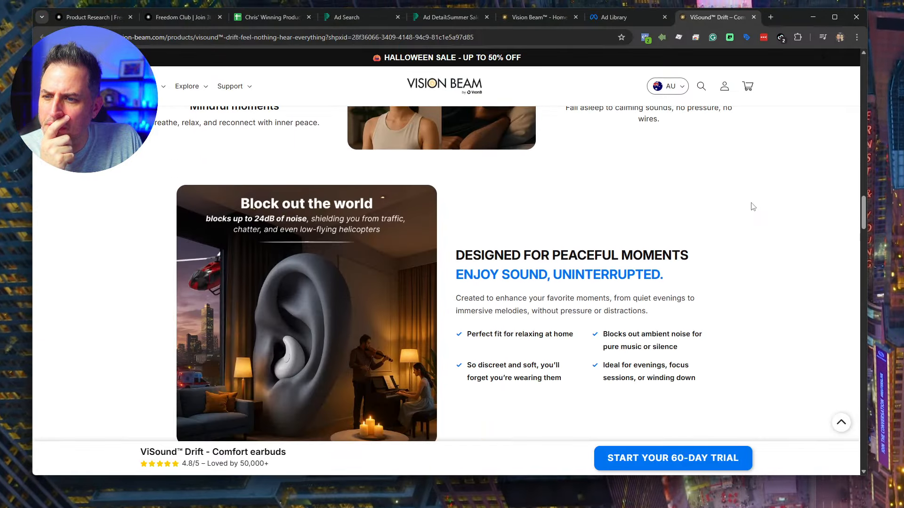
scroll(753, 207, down, 3)
scroll(752, 206, up, 8)
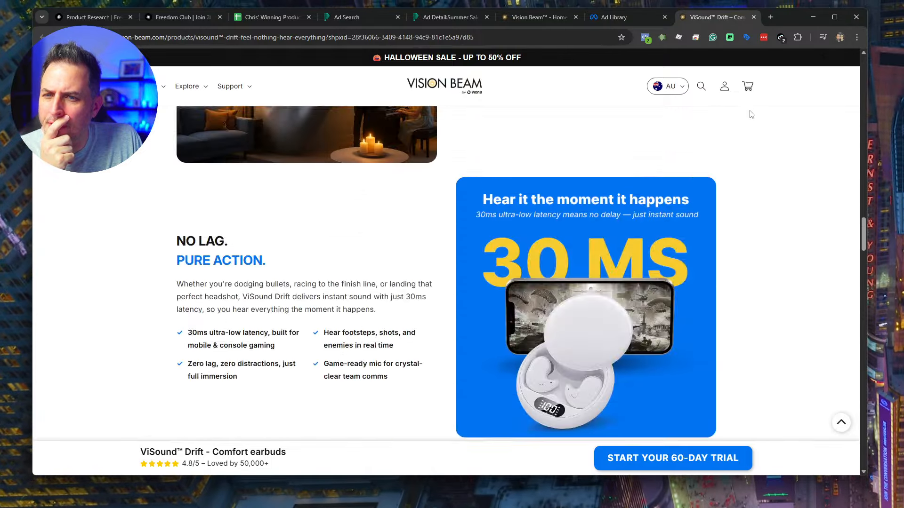
Step: Return to the Ad Library and browse Vision Beam's remaining active ads down to the oldest ones, checking start dates and duplicate creatives
click(607, 17)
scroll(688, 292, down, 10)
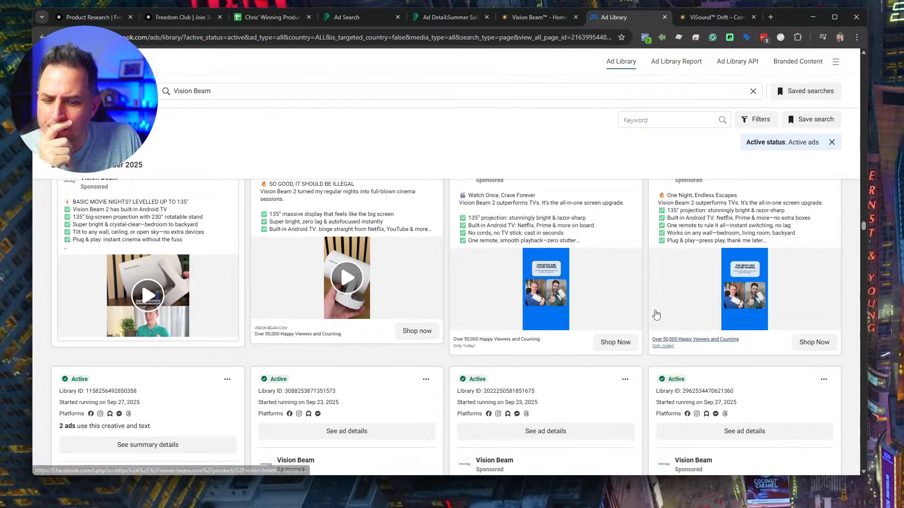
scroll(657, 306, down, 5)
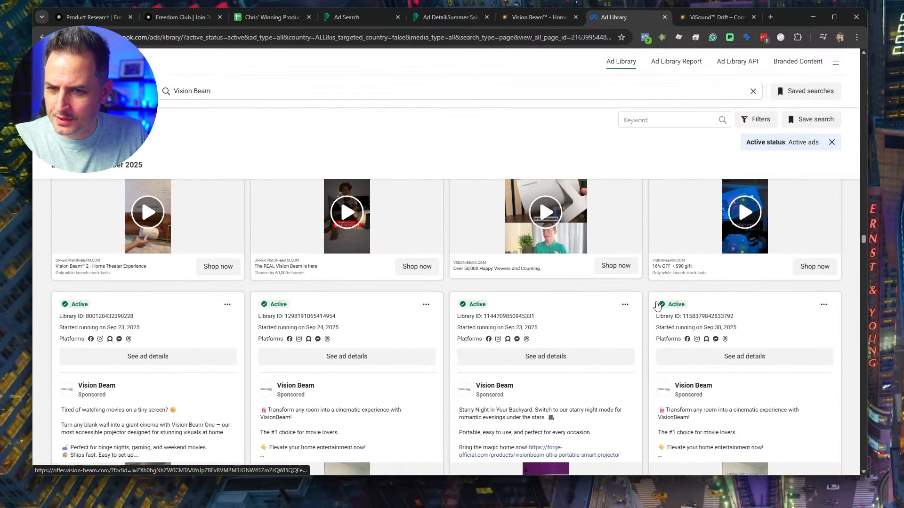
scroll(658, 305, down, 5)
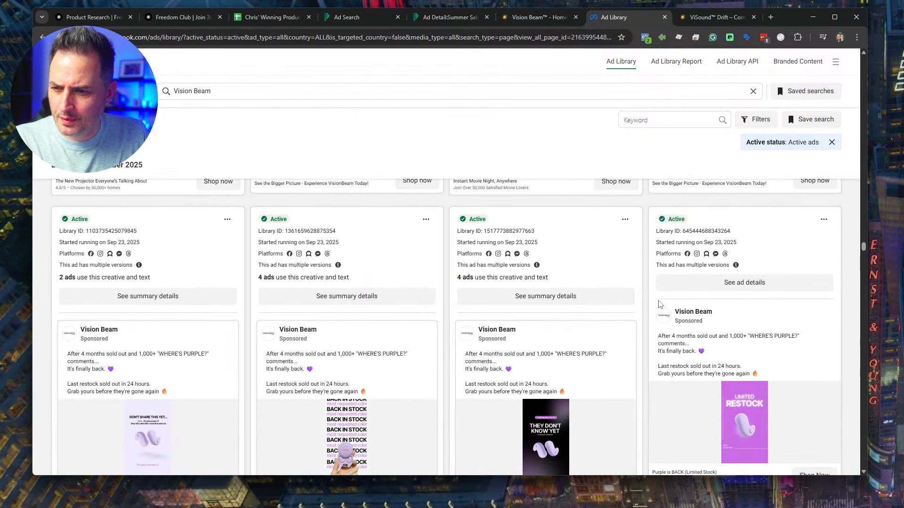
scroll(660, 305, down, 5)
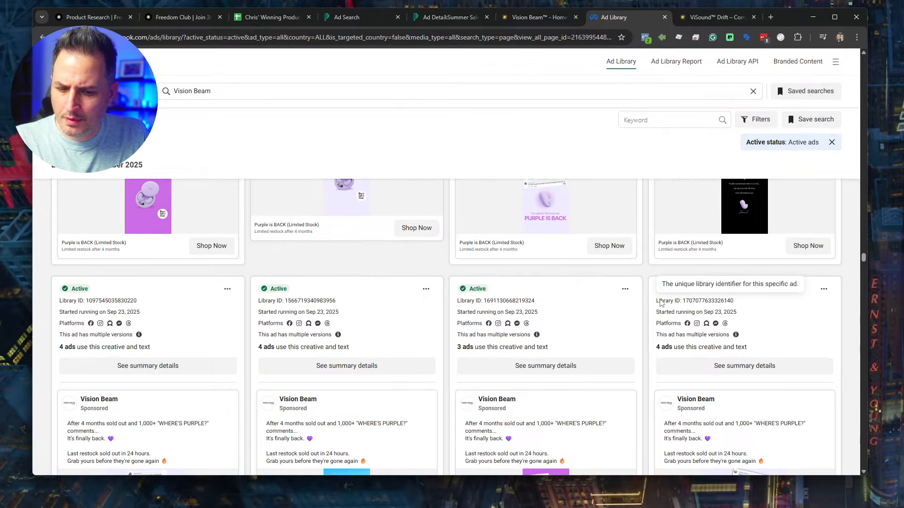
scroll(661, 302, down, 6)
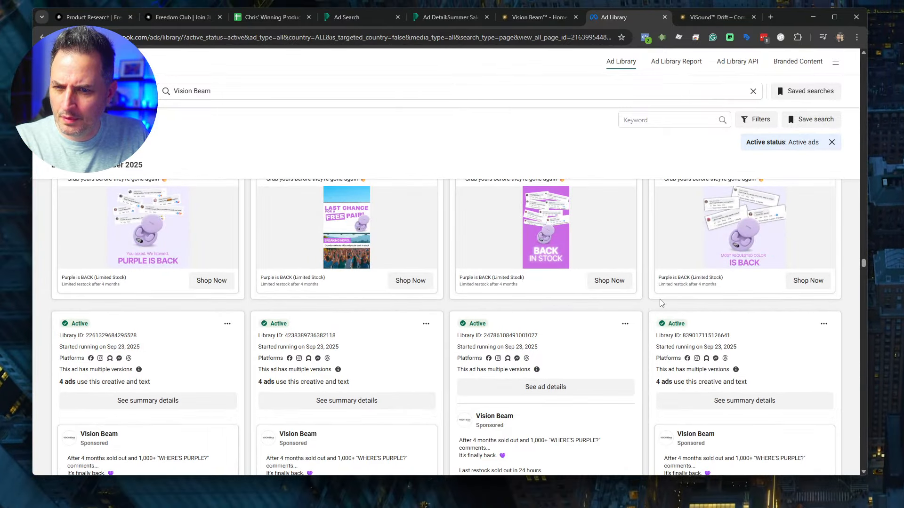
scroll(661, 303, down, 6)
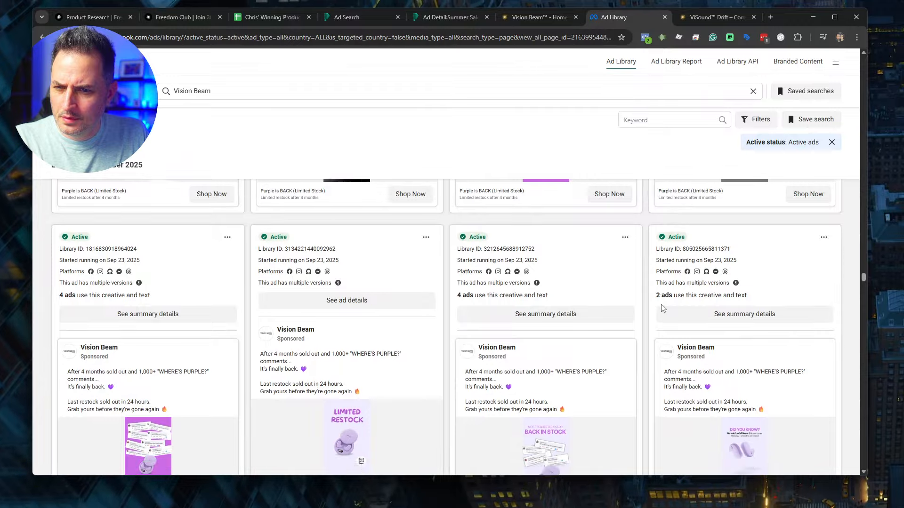
scroll(662, 306, down, 10)
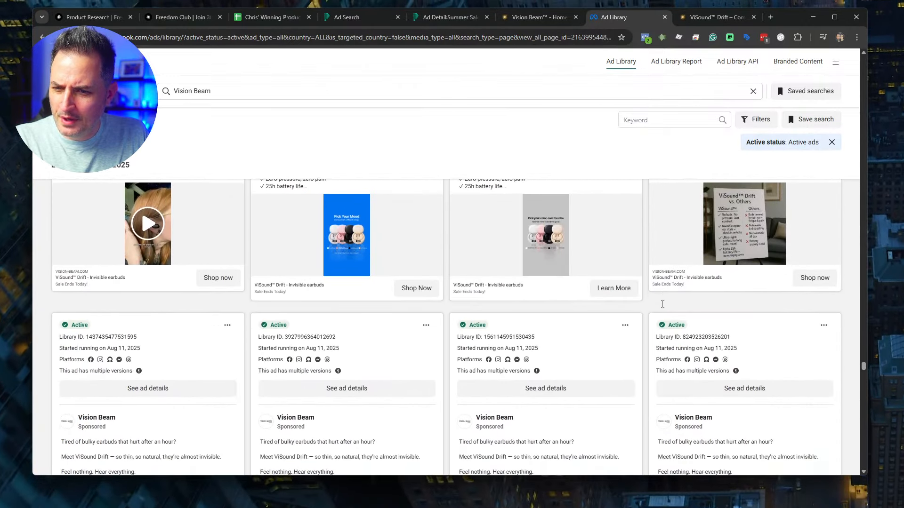
scroll(663, 304, down, 10)
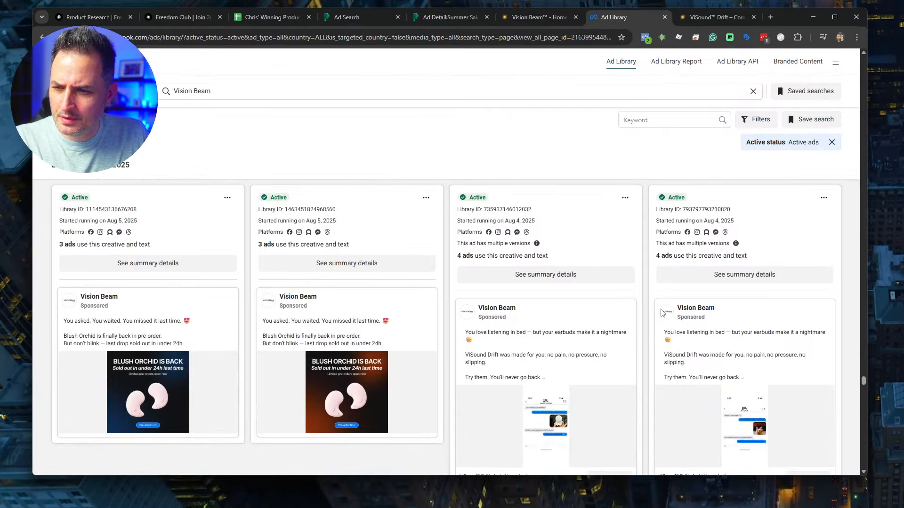
scroll(662, 313, down, 10)
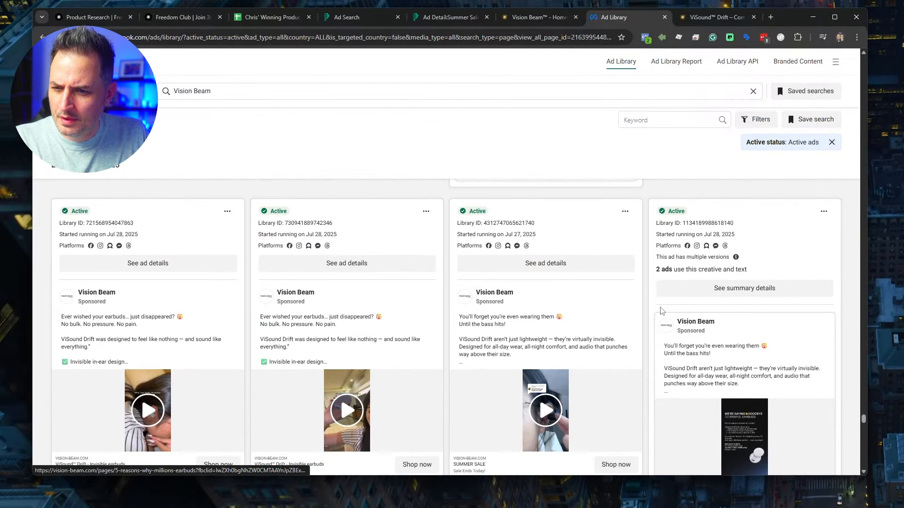
scroll(662, 310, down, 10)
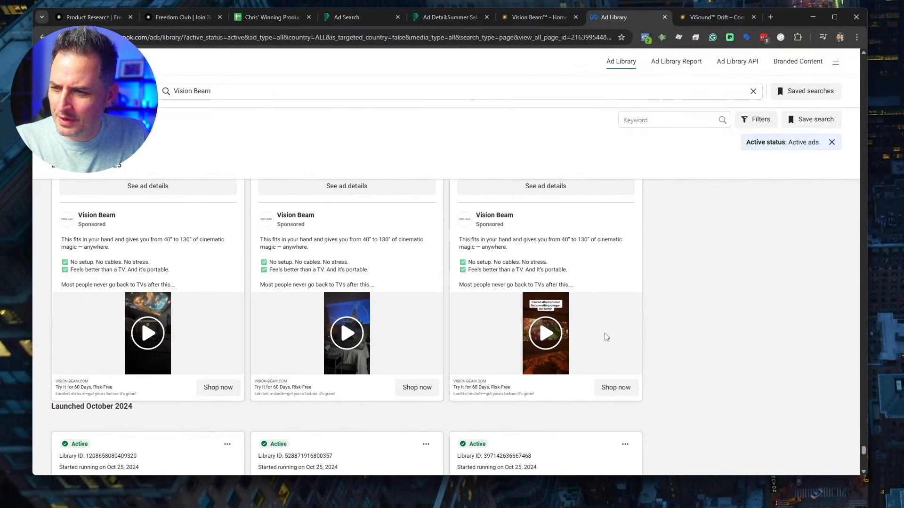
scroll(607, 337, down, 10)
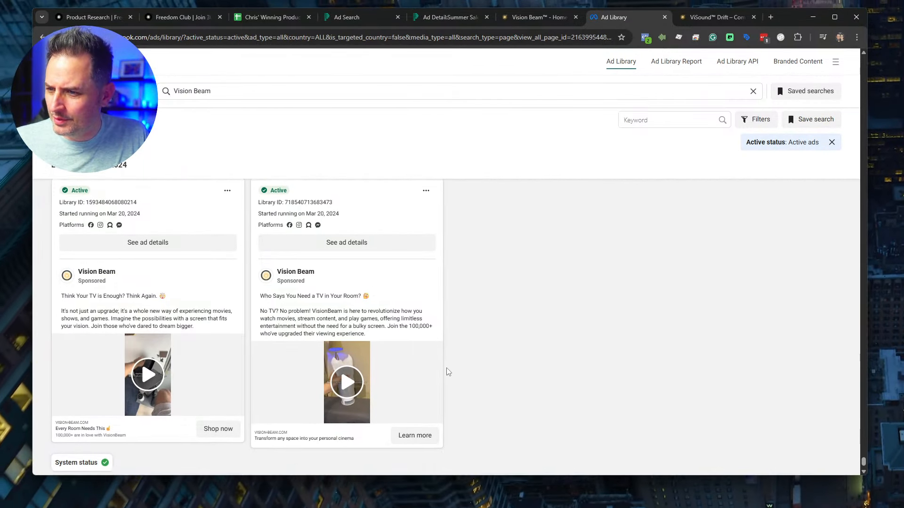
Step: Examine the March 2024 "Who Says You Need a TV in Your Room?" ad and preview its video briefly
scroll(437, 362, down, 2)
scroll(410, 339, up, 3)
drag(301, 314, 396, 326)
scroll(434, 355, down, 3)
click(348, 343)
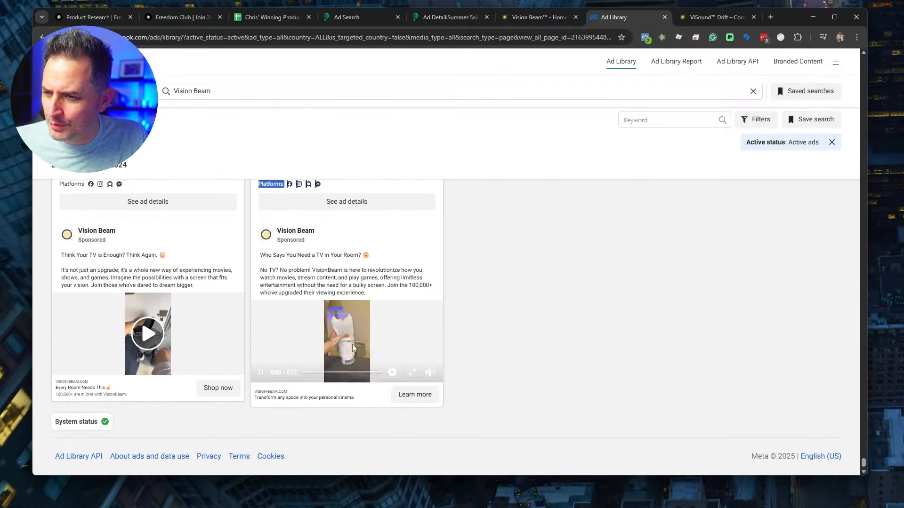
click(260, 372)
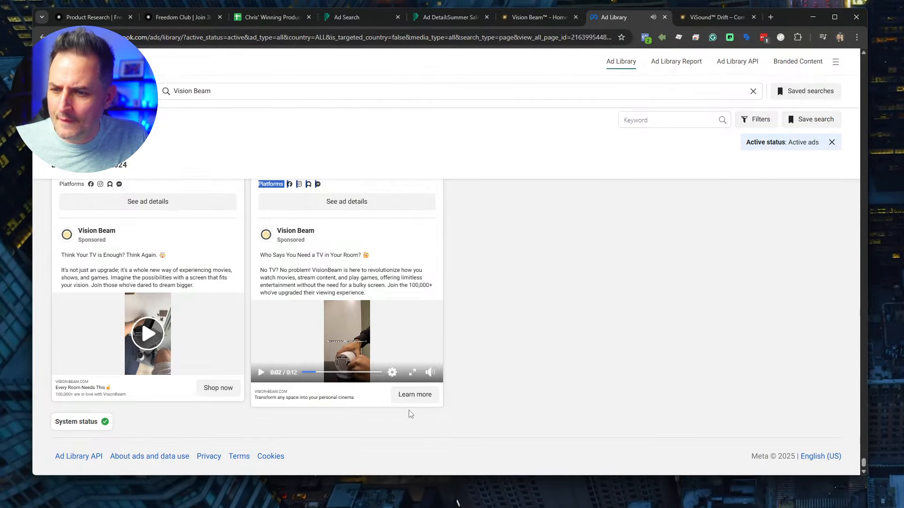
Step: Add Ear Buds and Projector rows to the October 2025 sheet, with the March 2024 ad's product page link beside Projector
click(410, 396)
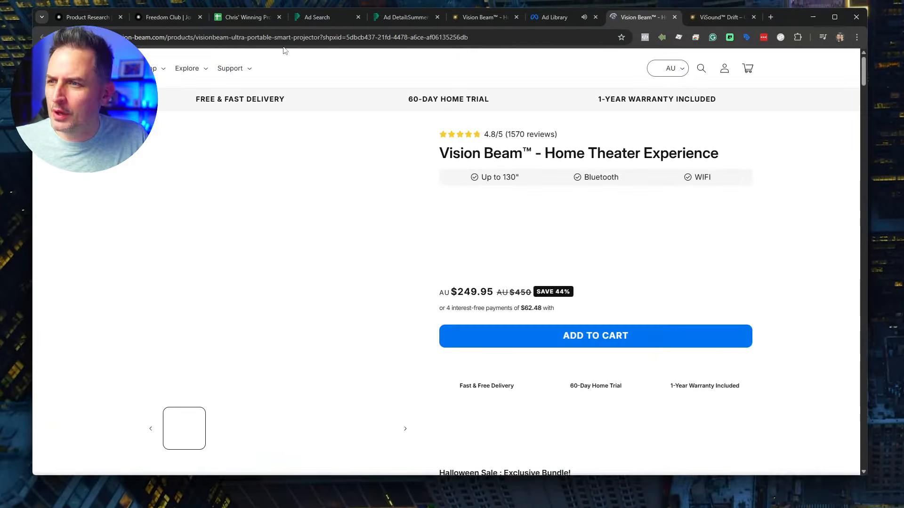
click(282, 37)
click(244, 17)
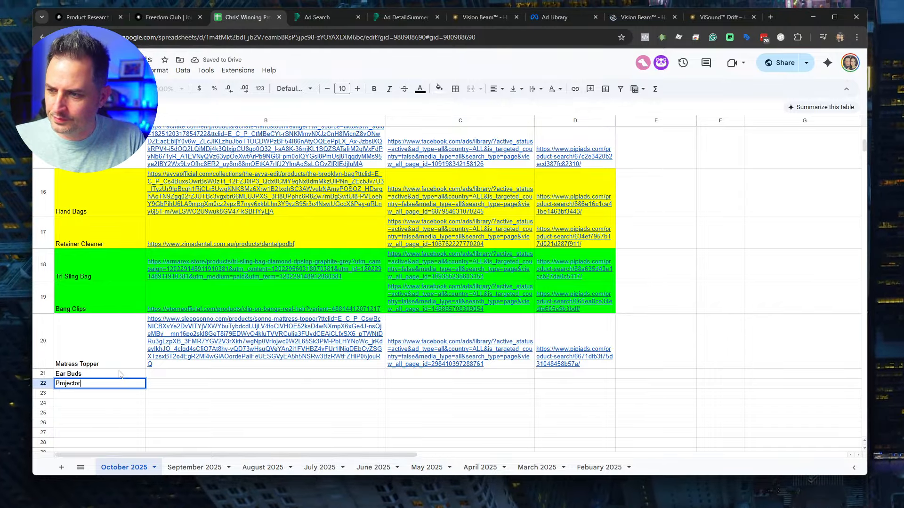
key(Tab)
text(https://au.vision-beam.com/products/visionbeam-ultra-portable-smart-projector?shpxid=5dbcb437-21fd-4478-a6ce-af06135256db)
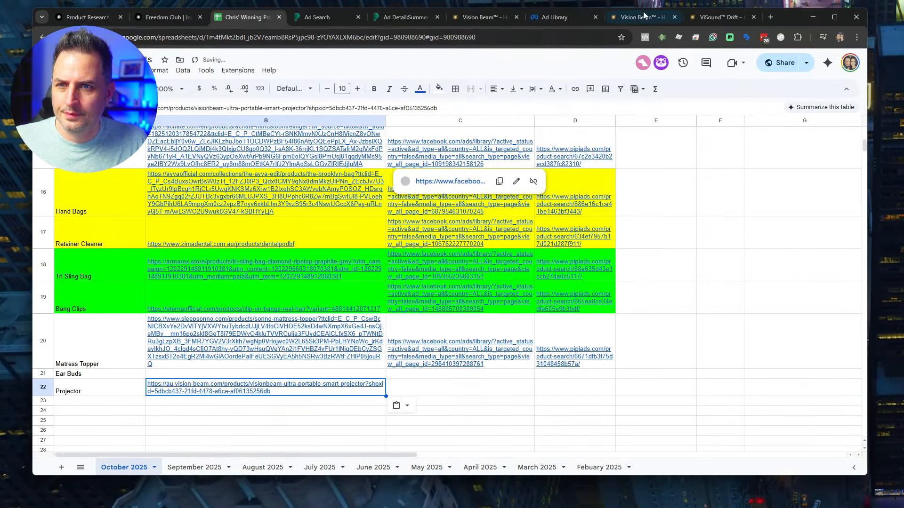
Step: Copy the ViSound Drift product page link into the Ear Buds row of the October 2025 sheet
click(645, 17)
click(710, 17)
click(423, 37)
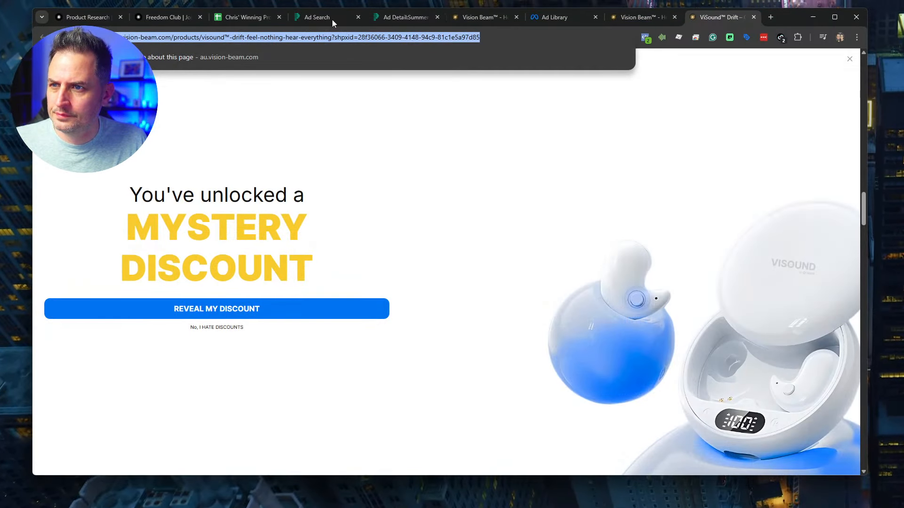
click(260, 18)
click(173, 375)
key(ctrl+v)
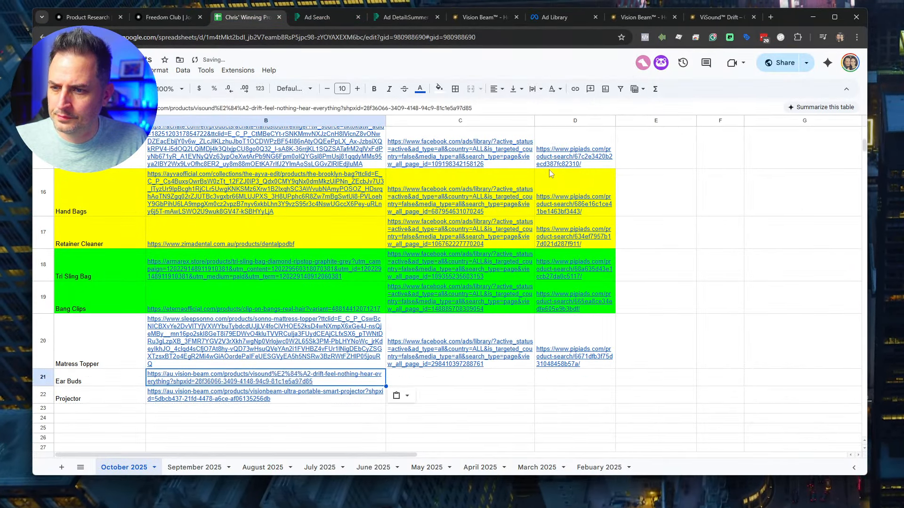
Step: Copy Vision Beam's Facebook Ad Library link into column C of both the Ear Buds and Projector rows
click(568, 16)
click(252, 31)
key(ctrl+c)
click(243, 17)
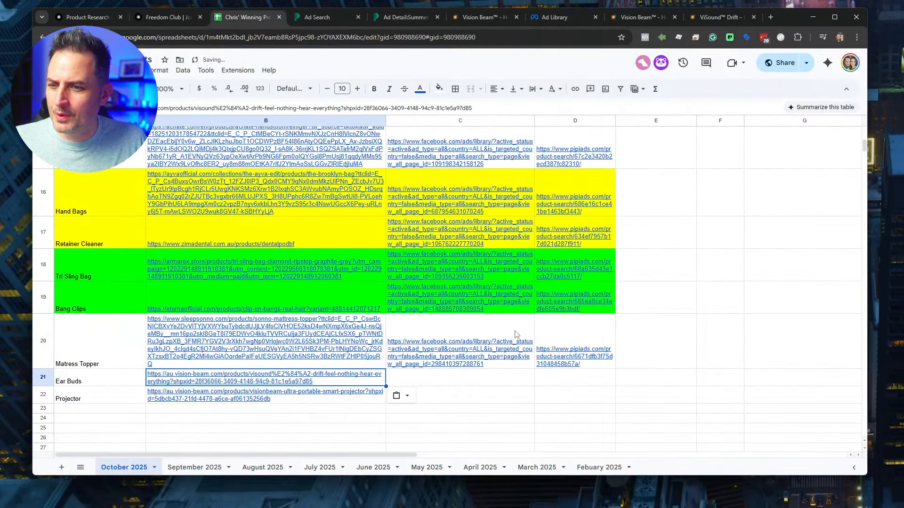
click(460, 385)
key(ctrl+v)
key(Down)
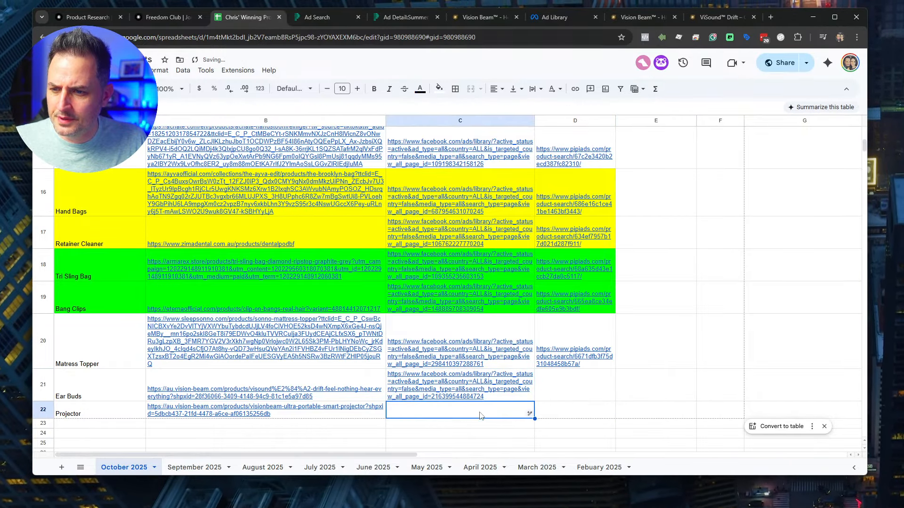
key(ctrl+v)
Step: Copy the Pipiads detail page link of the Vision Beam ad into column D of both the Ear Buds and Projector rows
click(377, 16)
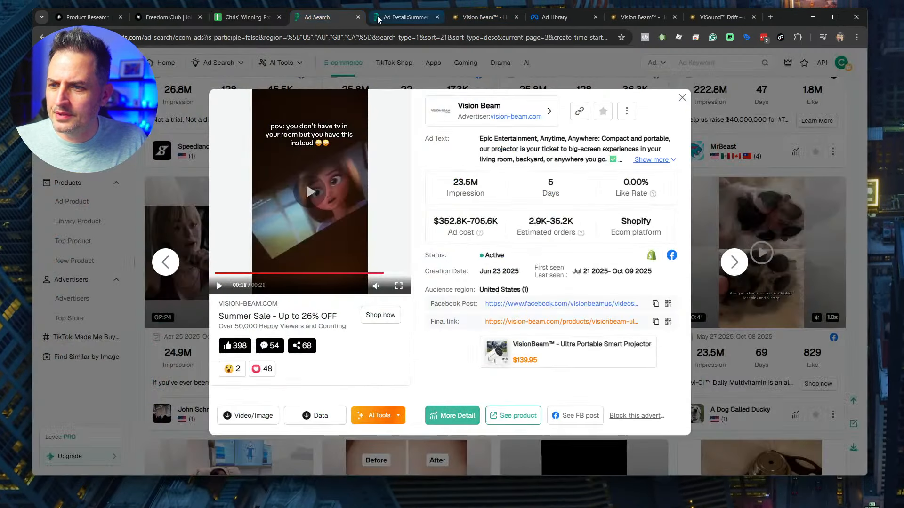
click(249, 37)
key(ctrl+c)
click(246, 17)
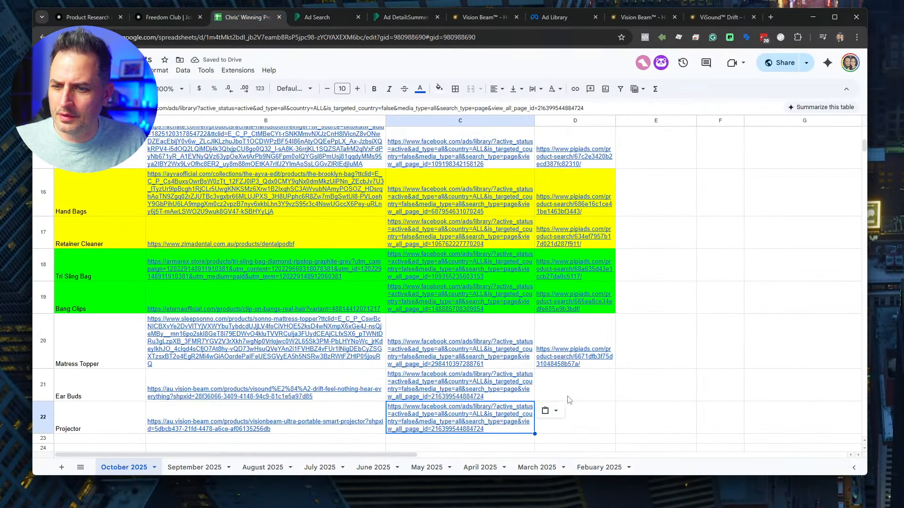
click(575, 388)
key(ctrl+v)
key(Down)
key(ctrl+v)
Step: Fill the Ear Buds and Projector rows, columns A to D, with bright green
click(117, 392)
drag(117, 393, 584, 422)
click(439, 89)
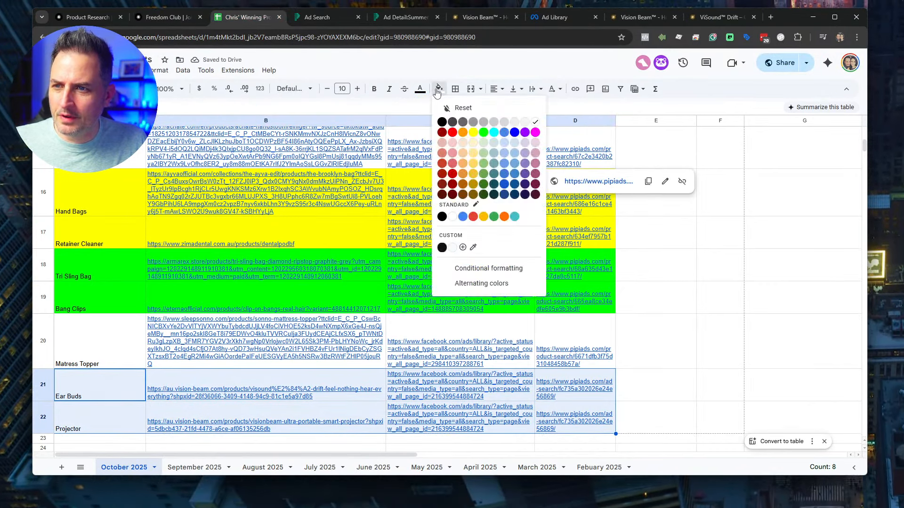
click(483, 133)
scroll(565, 273, down, 4)
click(561, 279)
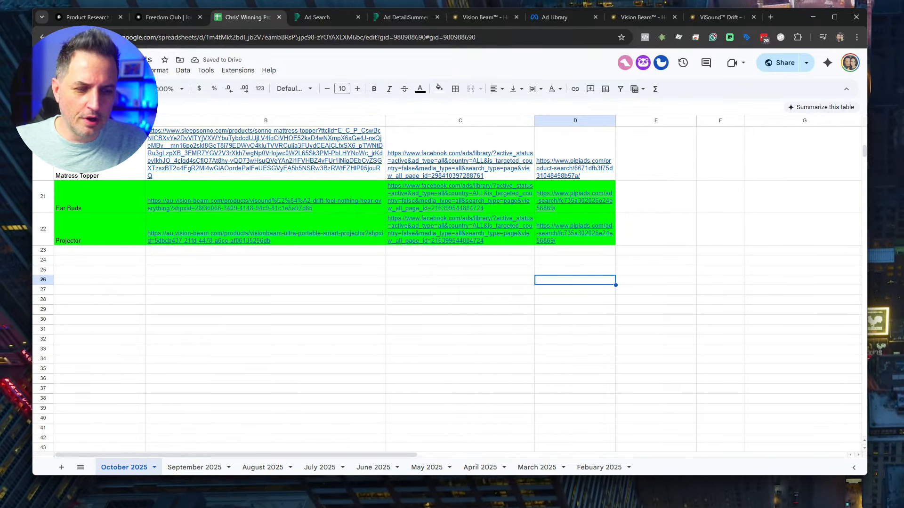
scroll(459, 287, down, 5)
scroll(481, 288, up, 3)
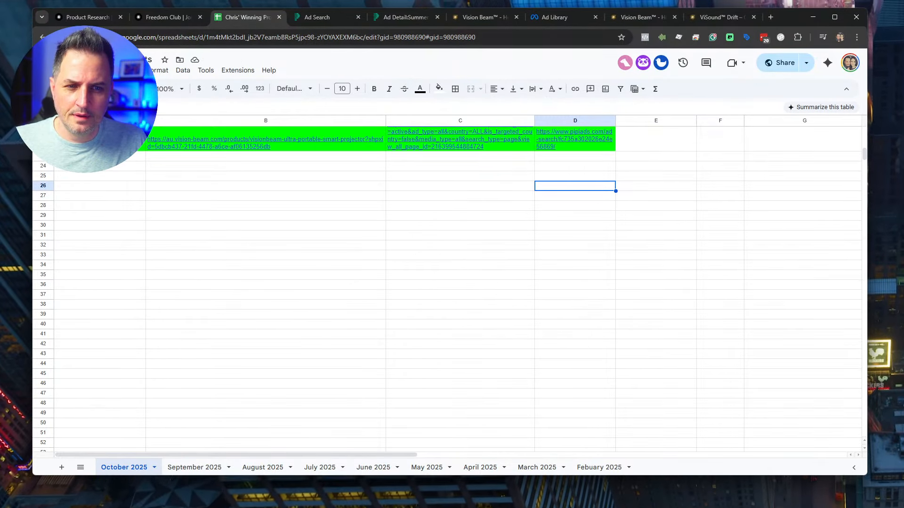
scroll(459, 283, up, 3)
Step: Return to the Pipiads ad search, close the Vision Beam ad details and go back up to the search filters
click(308, 18)
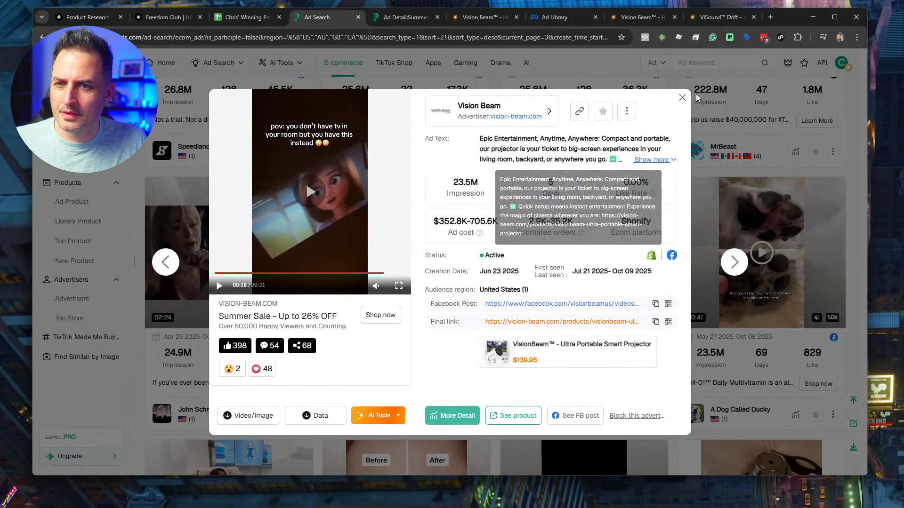
click(683, 98)
scroll(303, 214, up, 10)
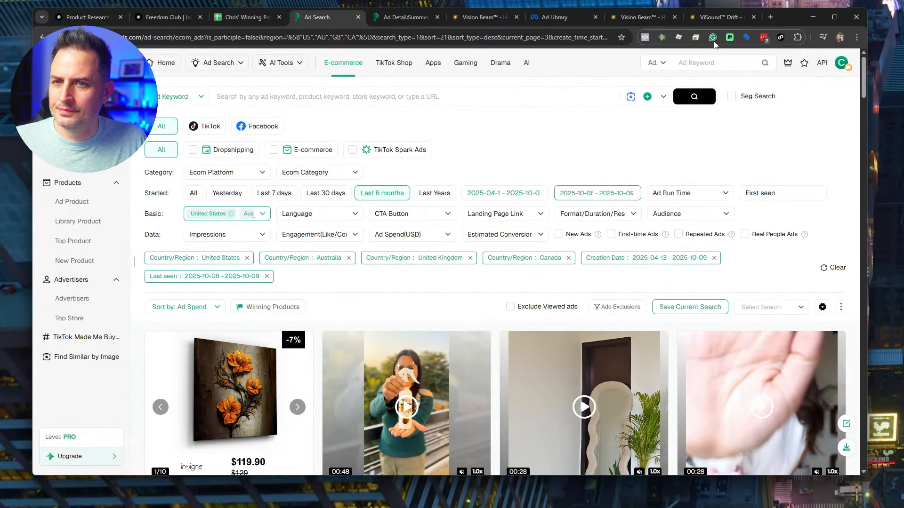
Step: Search Google for "collogen" in a new tab, clear the search text, and close that tab
click(771, 17)
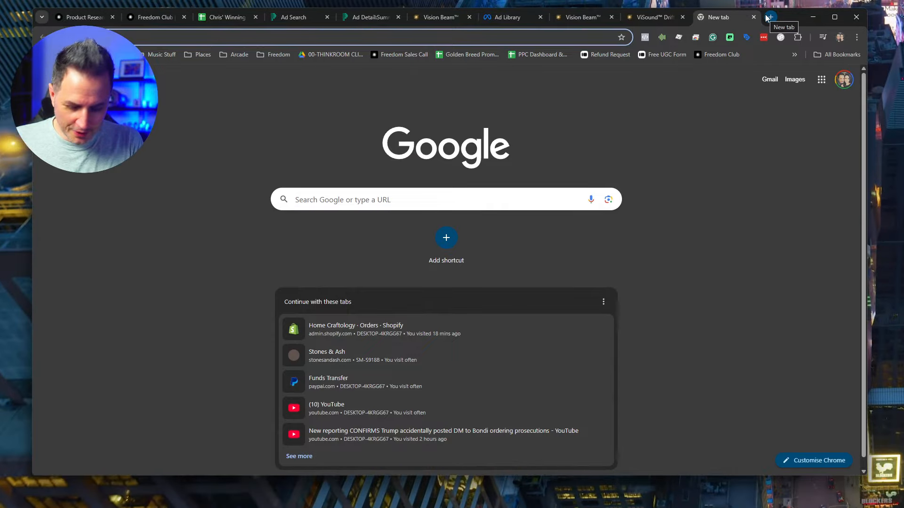
text(kalo)
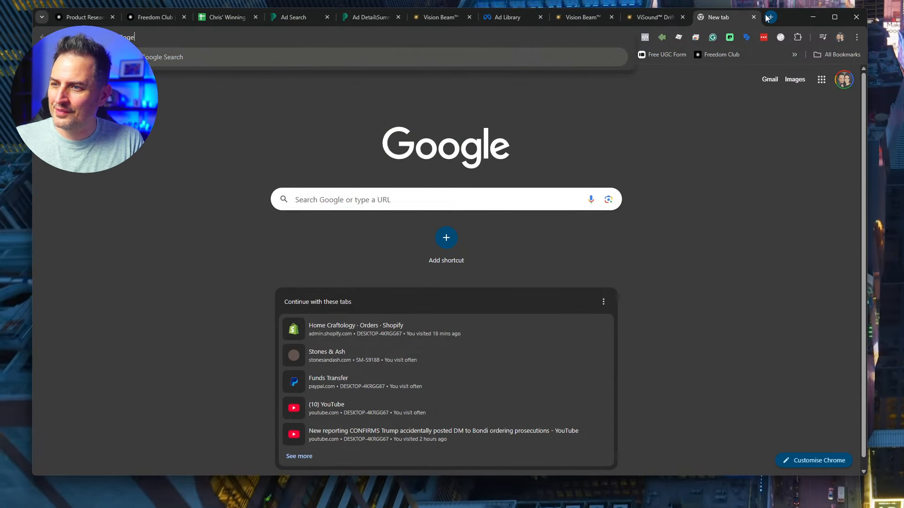
key(Return)
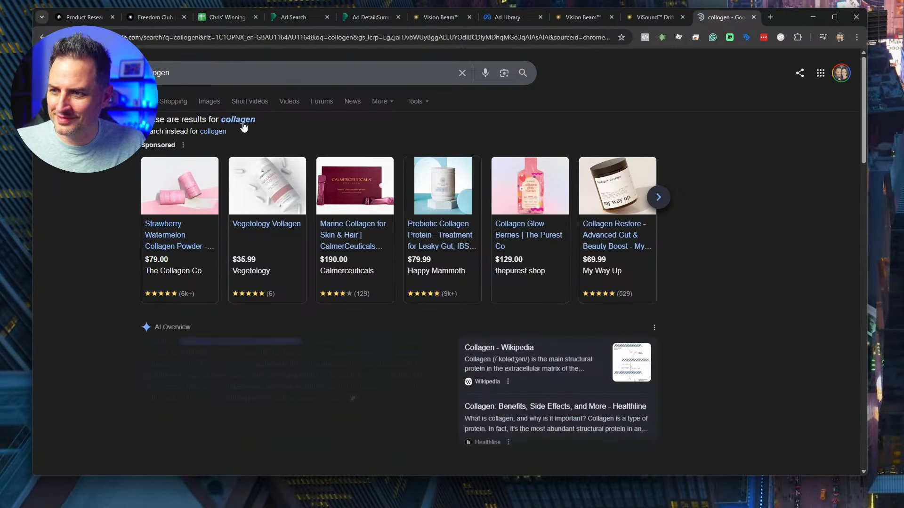
click(497, 73)
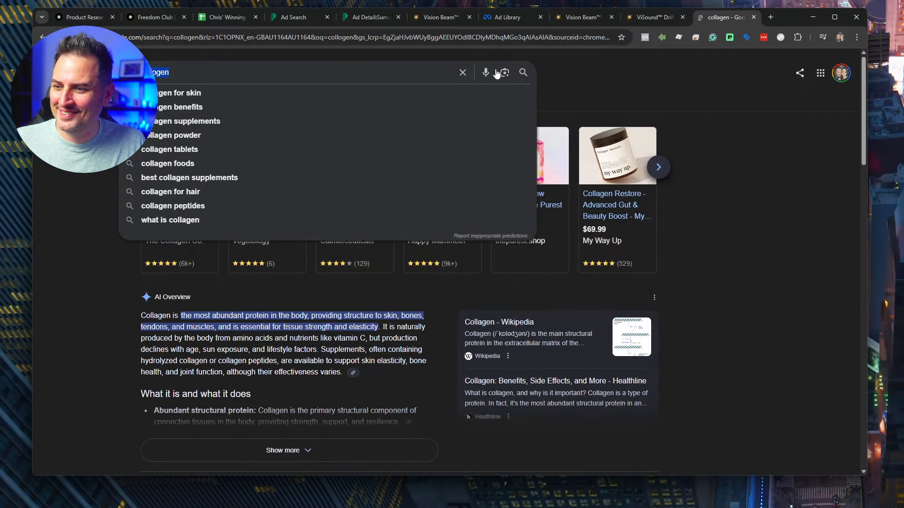
key(BackSpace)
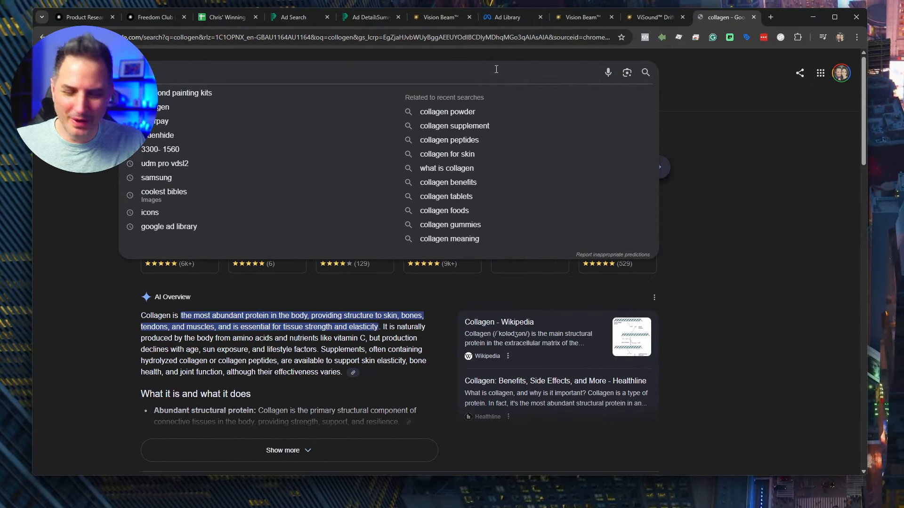
click(754, 17)
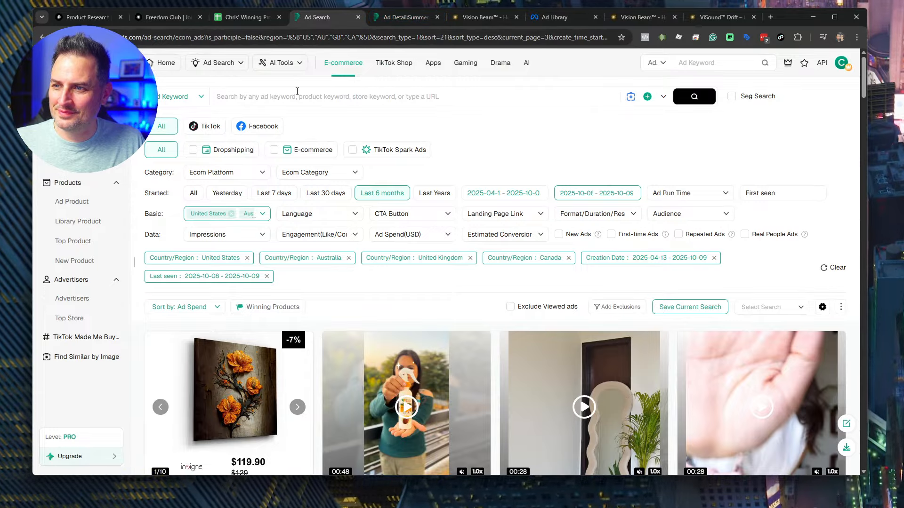
Step: Search the Pipiads ads for the keyword "collogen" and look through all matching ads
key(ctrl+v)
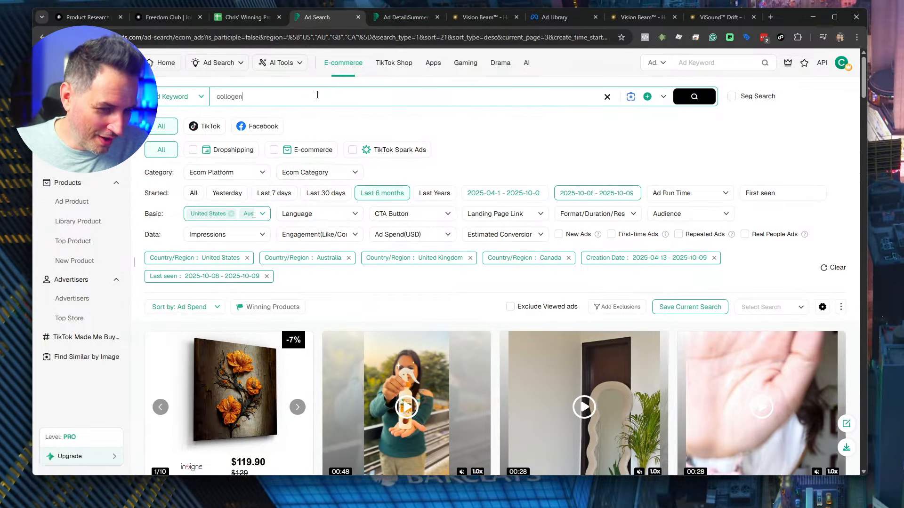
key(Return)
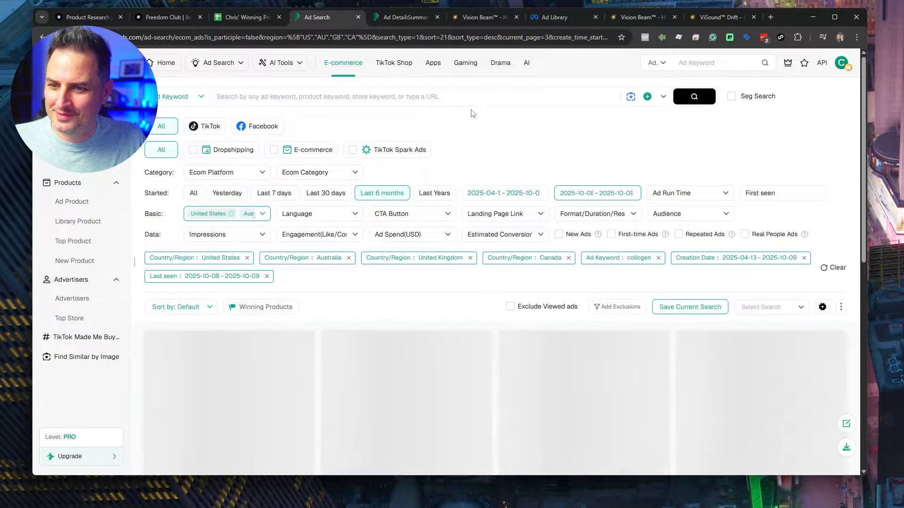
scroll(471, 112, down, 2)
scroll(472, 112, up, 2)
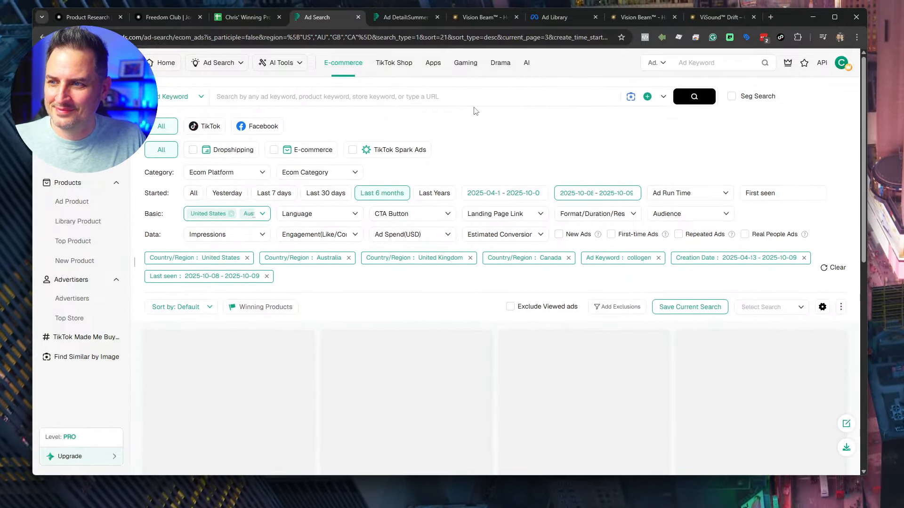
scroll(474, 111, down, 4)
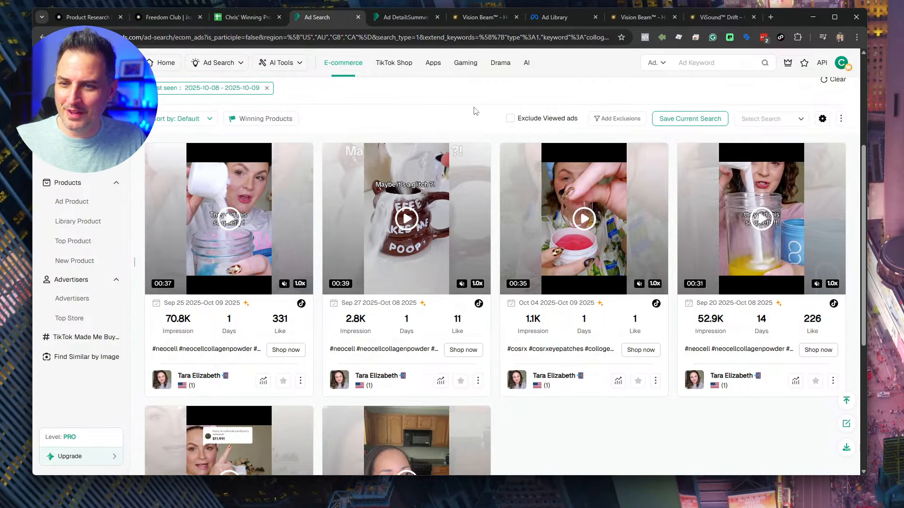
scroll(475, 113, up, 4)
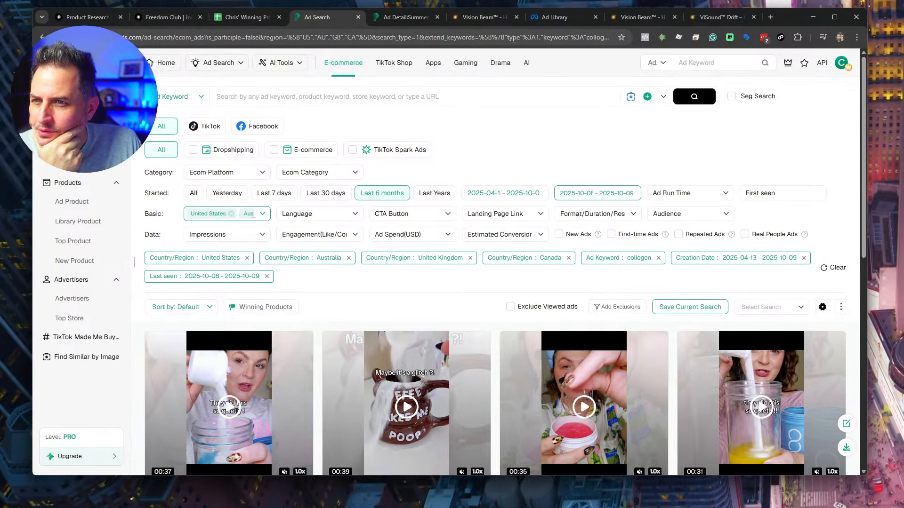
scroll(468, 159, down, 10)
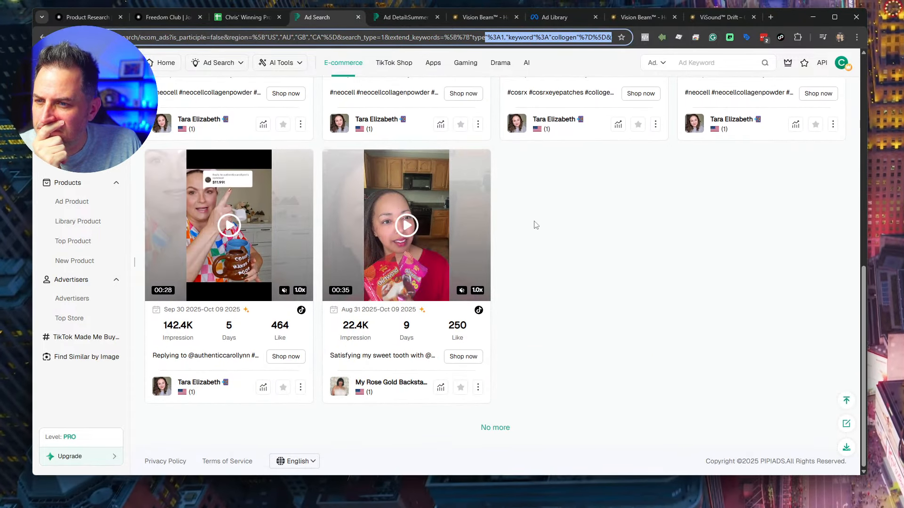
scroll(535, 225, up, 15)
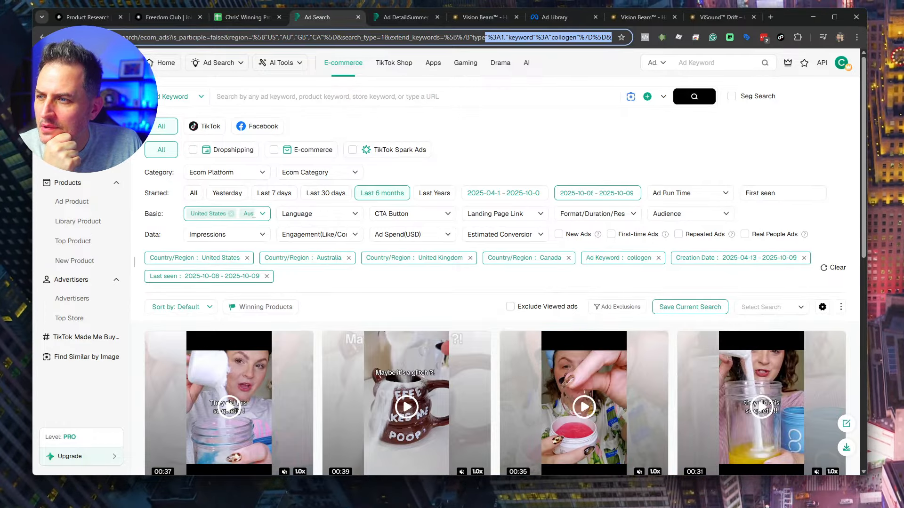
Step: Search the Pipiads Library Product section for "collogen" and scan the matching products
click(78, 222)
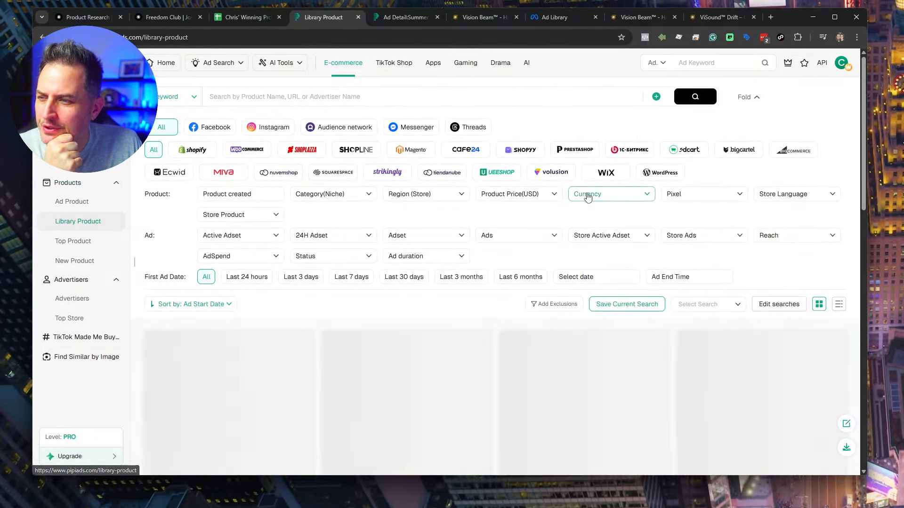
click(280, 96)
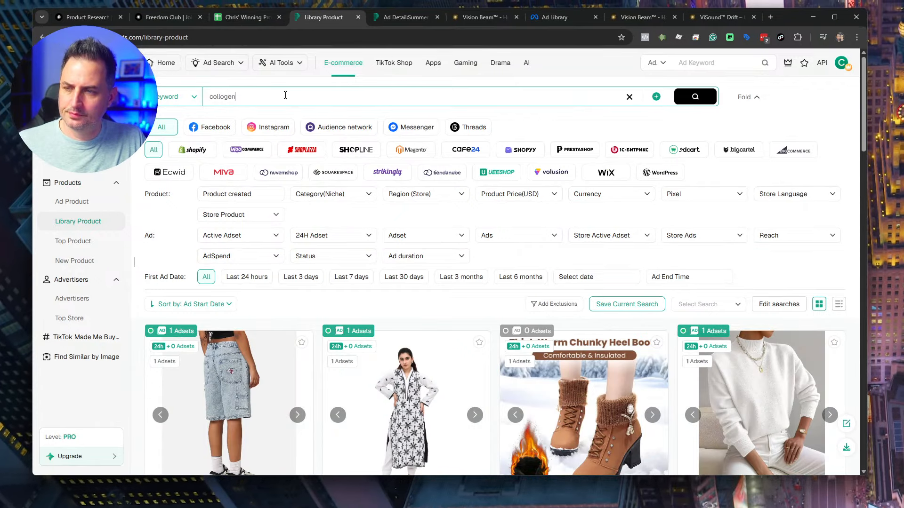
key(Return)
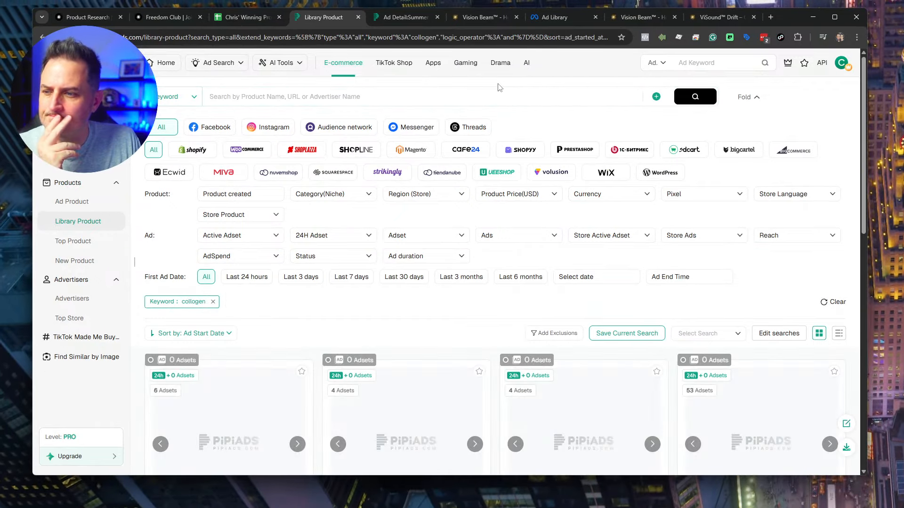
scroll(495, 140, down, 4)
scroll(496, 140, down, 1)
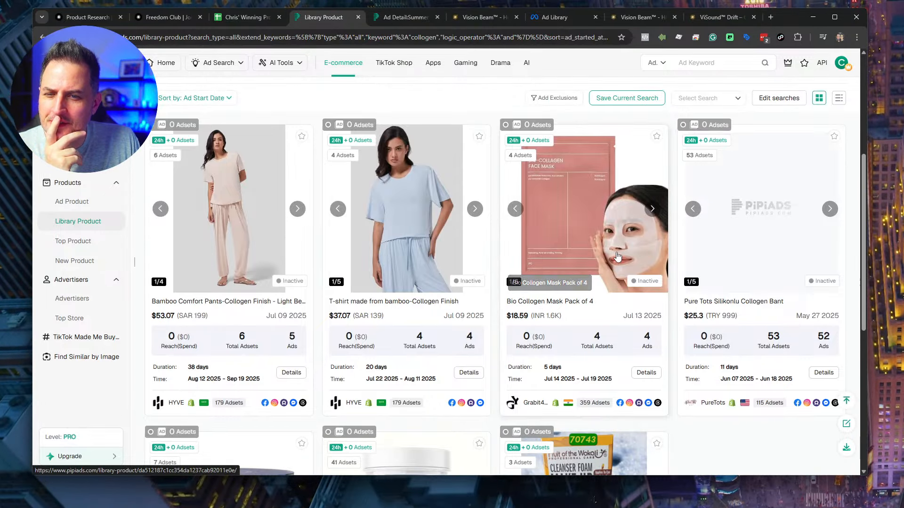
scroll(592, 233, down, 2)
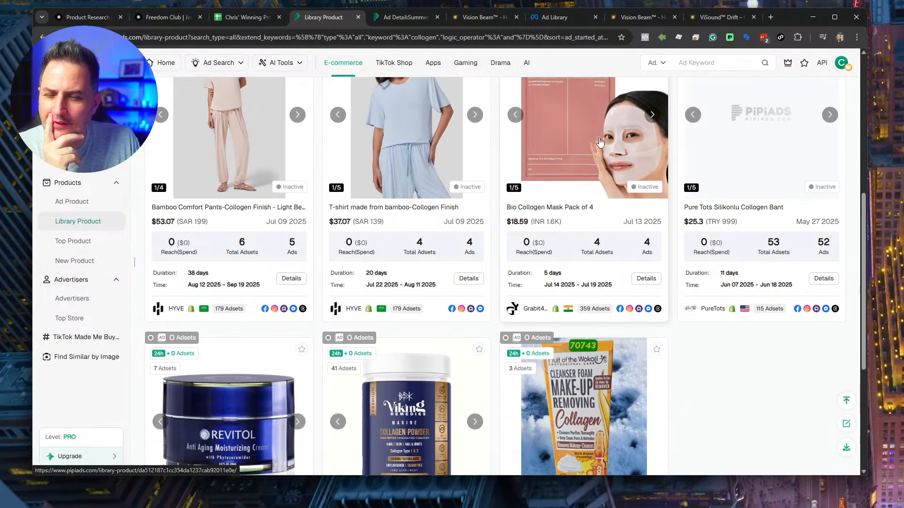
Step: Browse through the product images of the Pure Tots Silikonlu Collagen Bant
click(829, 114)
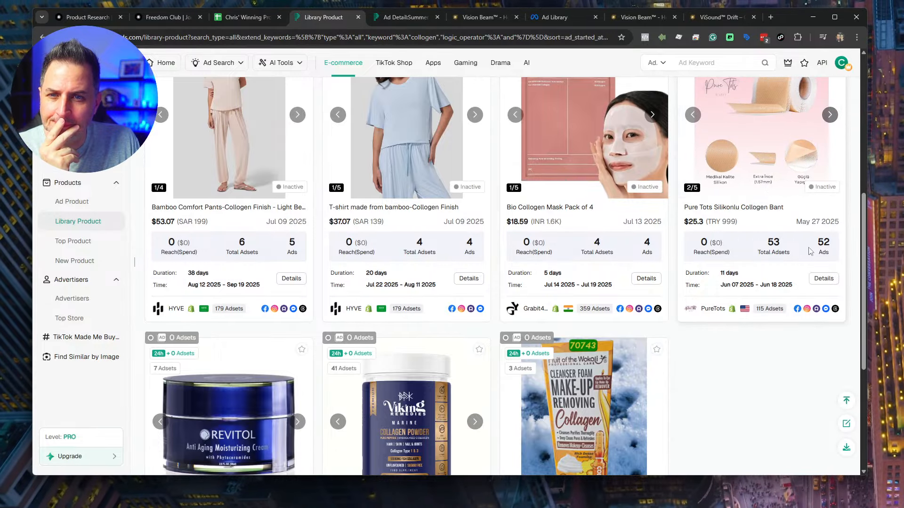
scroll(810, 252, up, 2)
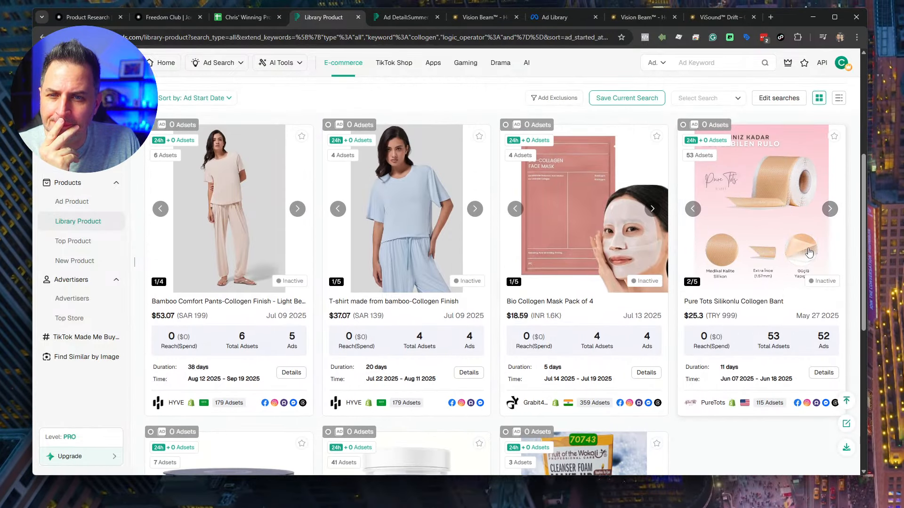
click(831, 210)
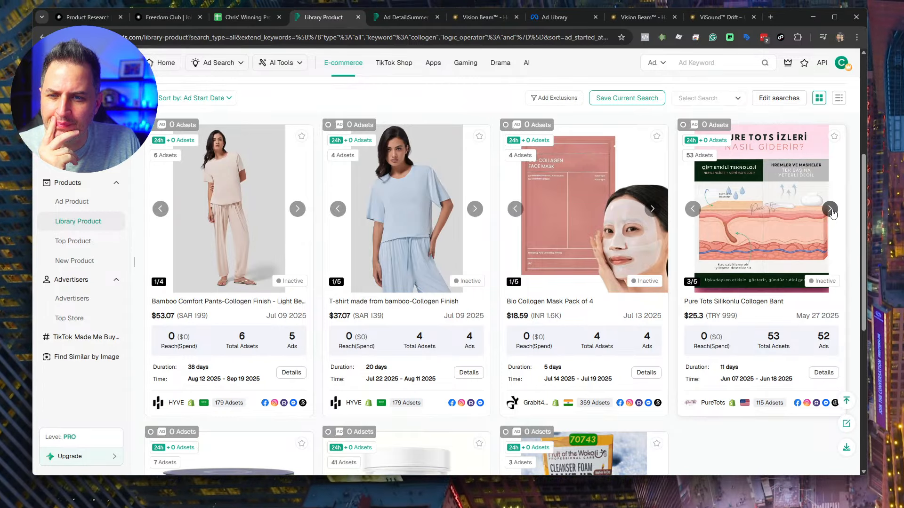
click(830, 210)
Step: Preview the Marine Collagen Powder 300gr product's next image and open its details page in a new tab
scroll(747, 274, down, 6)
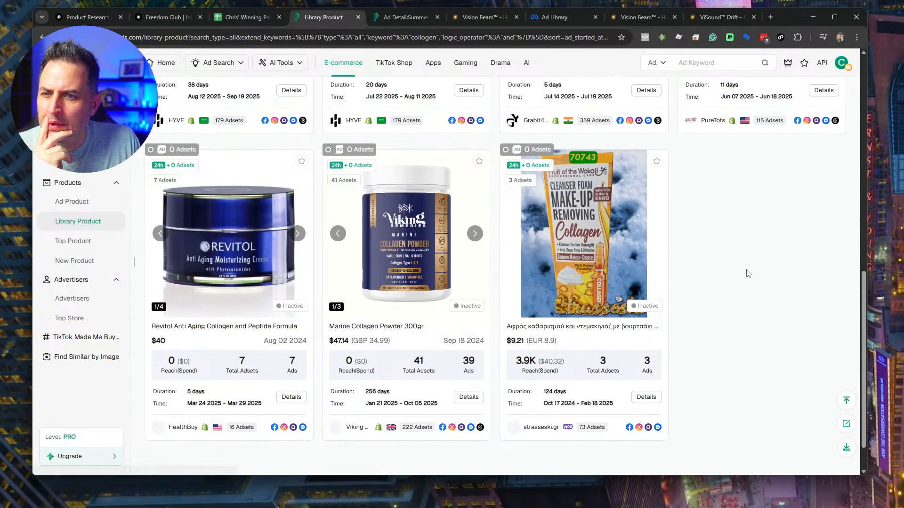
click(480, 236)
right_click(420, 287)
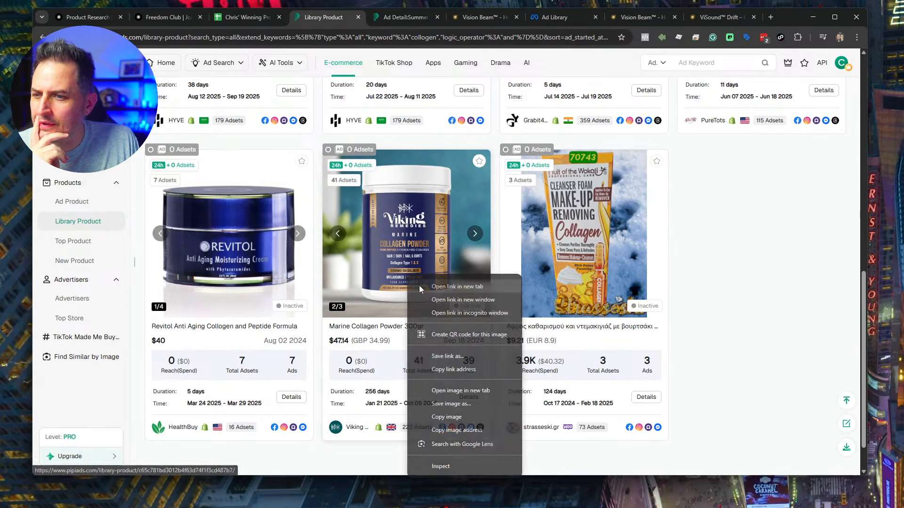
click(420, 287)
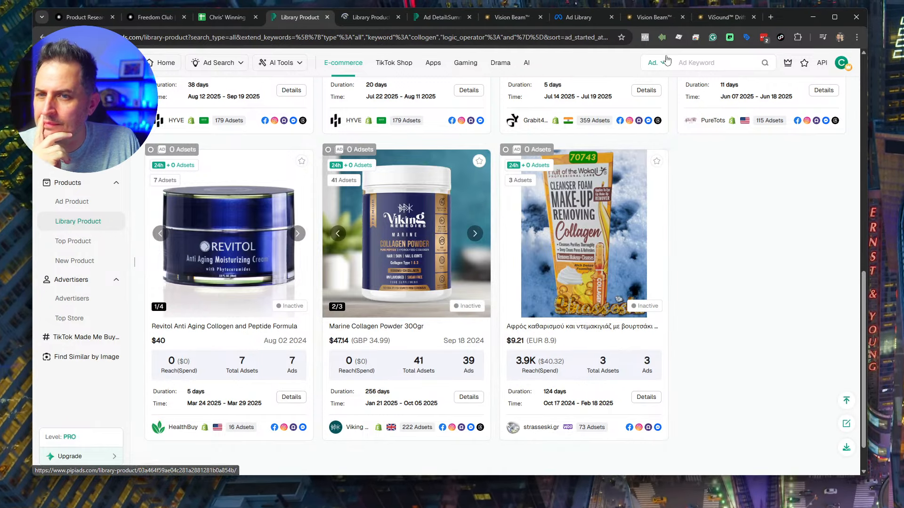
click(365, 17)
Step: Look through the Marine Collagen Powder's ads and return to the product and store information
scroll(379, 350, down, 5)
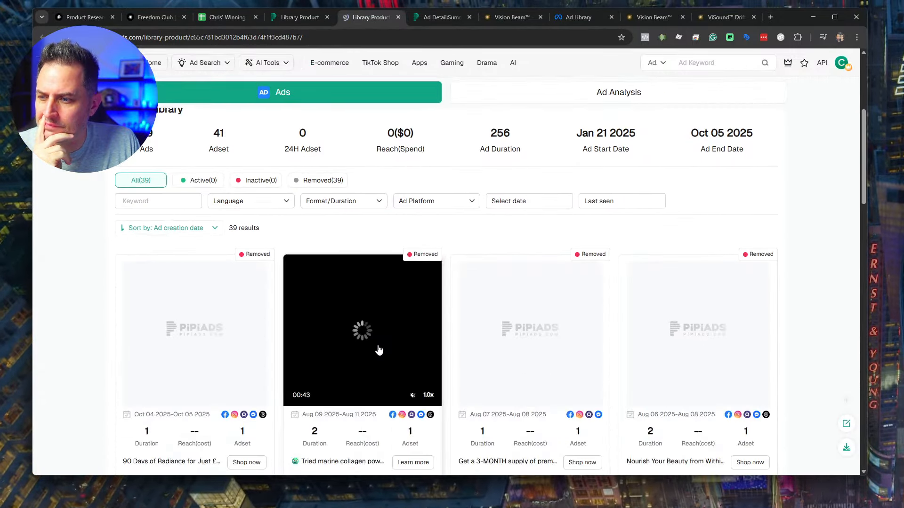
scroll(379, 349, down, 8)
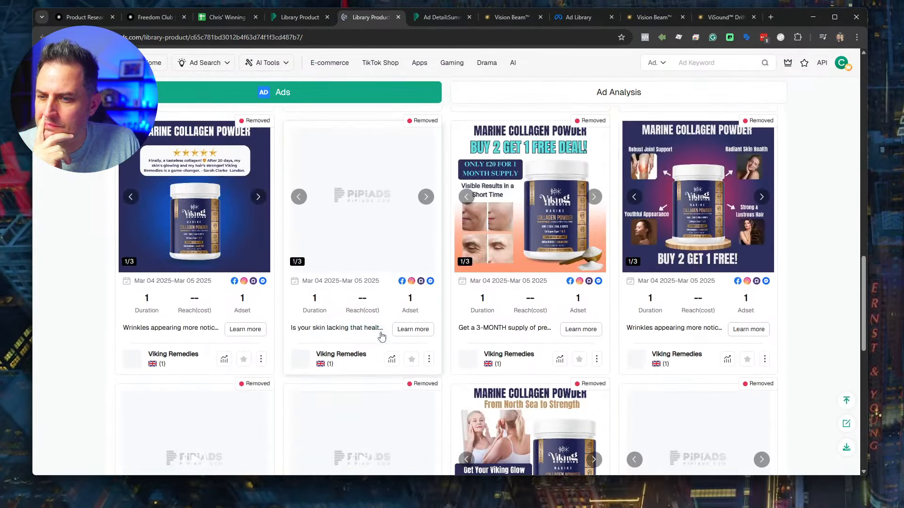
scroll(584, 398, down, 10)
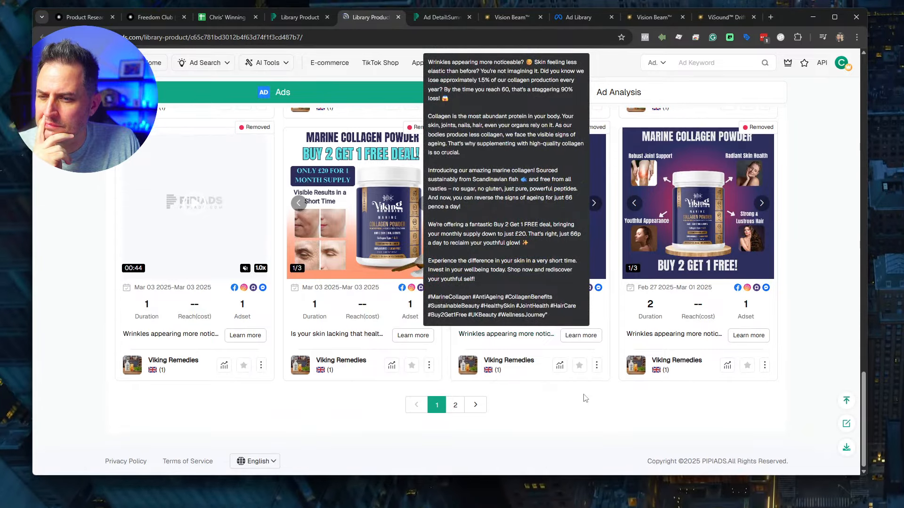
scroll(584, 398, up, 15)
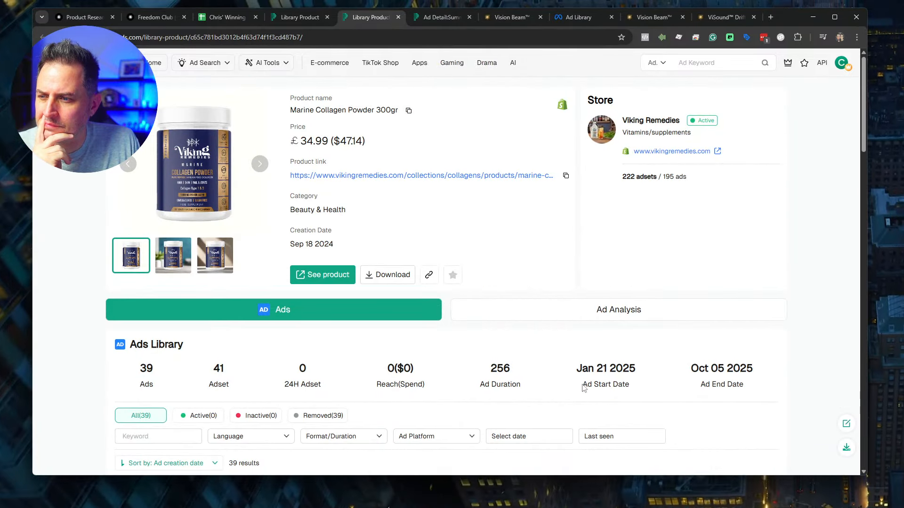
Step: Open the Marine Collagen Powder's product link and copy "vikingremedies" from the page's web address
click(440, 176)
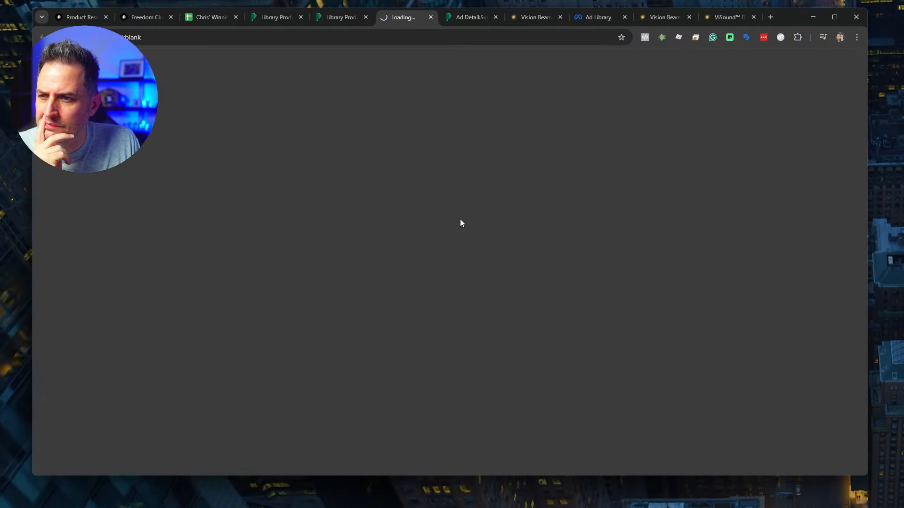
double_click(171, 37)
key(ctrl+c)
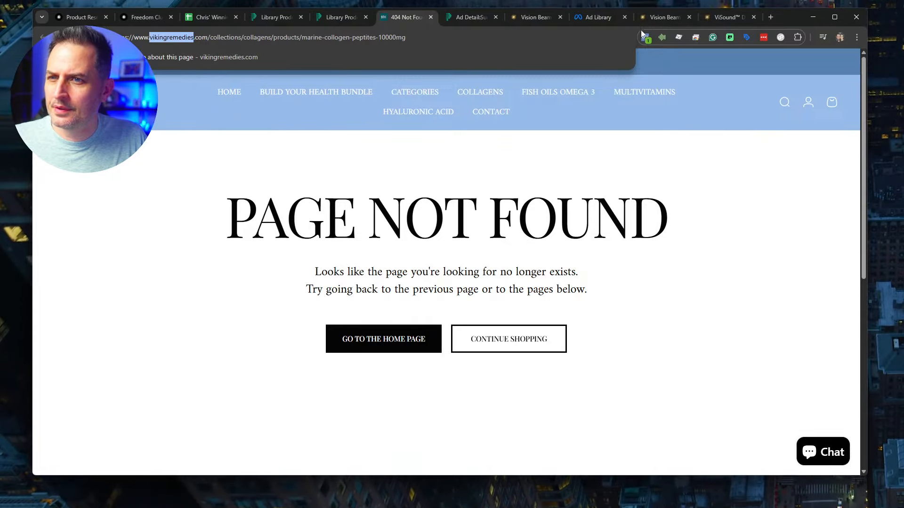
Step: Look up vikingremedies in the Facebook Ad Library, open the Viking Remedies advertiser, and examine its active ads
click(580, 21)
click(286, 91)
key(ctrl+a)
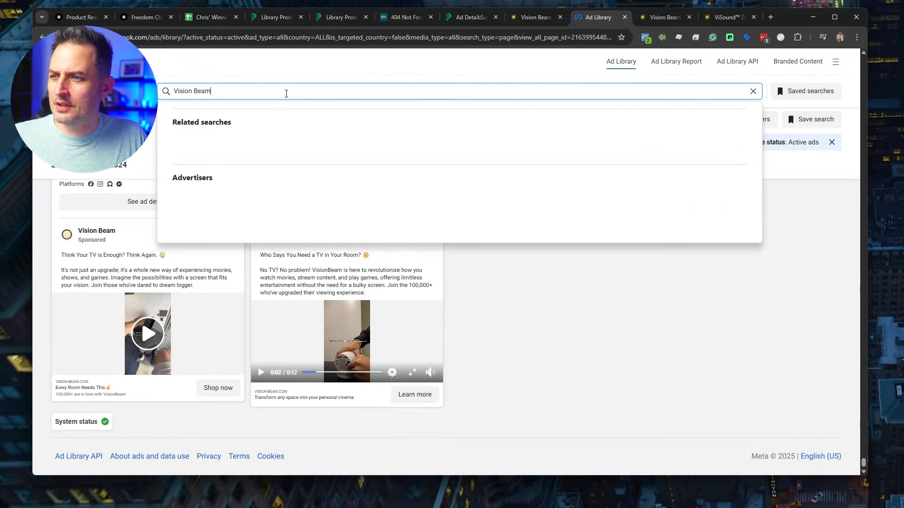
key(ctrl+v)
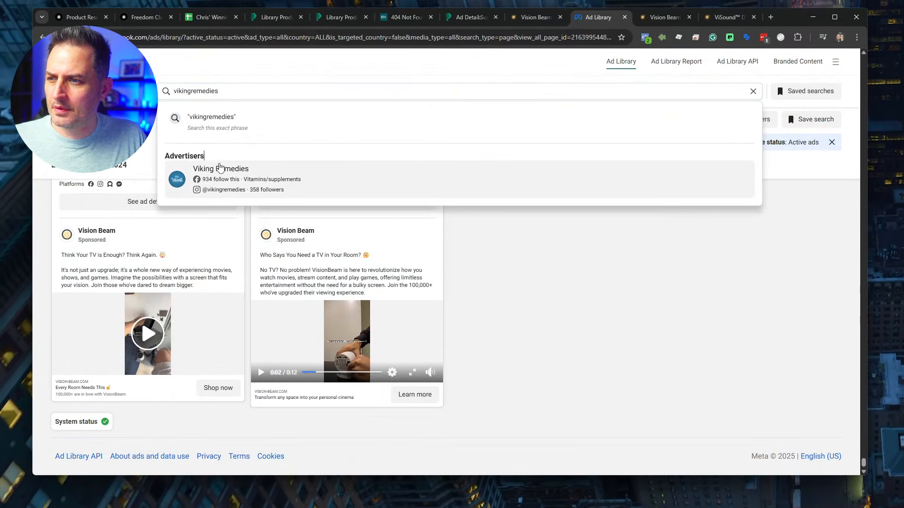
click(220, 168)
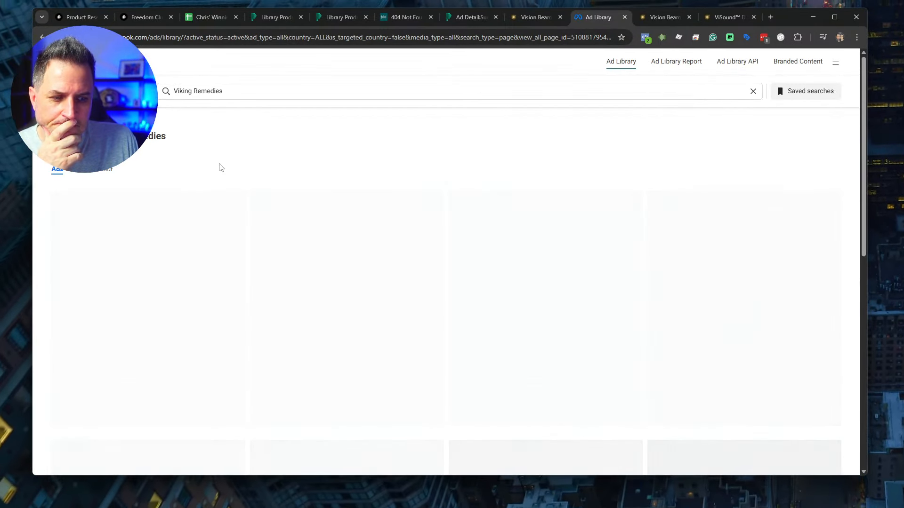
scroll(413, 156, down, 6)
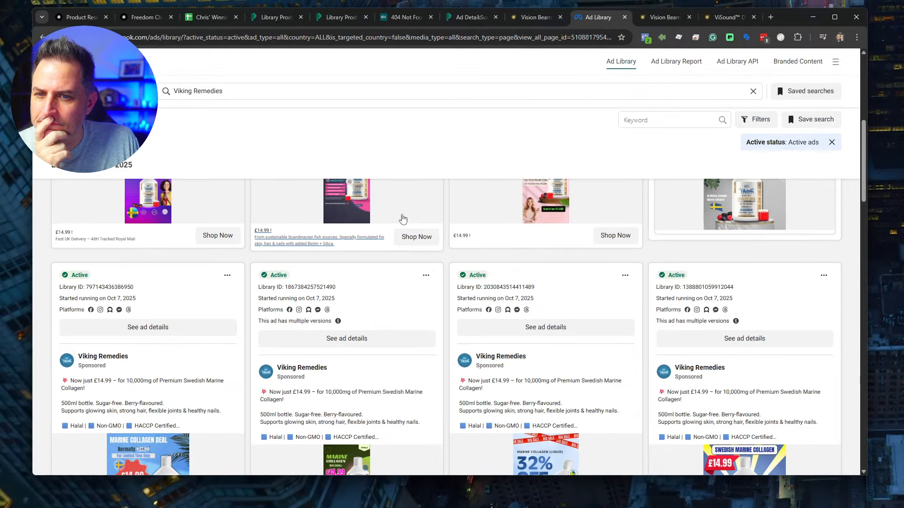
scroll(391, 241, down, 6)
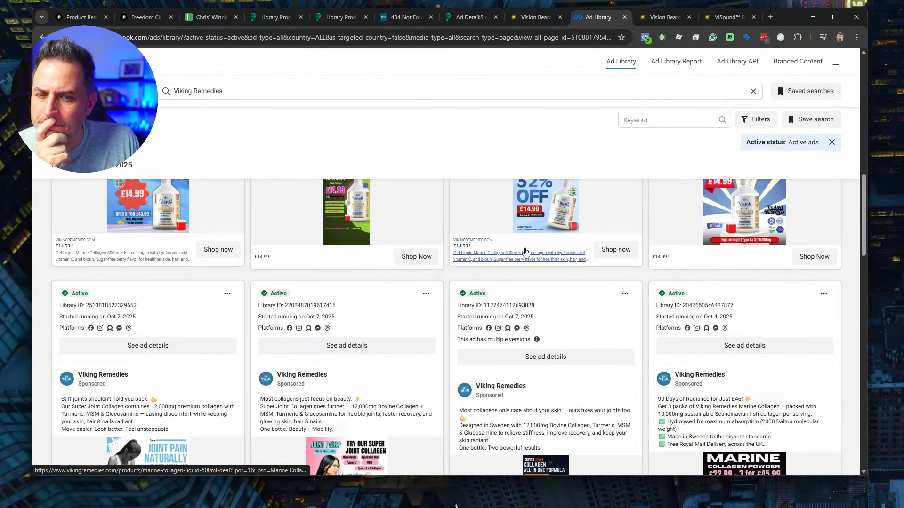
Step: Examine the rest of Viking Remedies' active ads, from the October launches down to the oldest one from August 2025
scroll(509, 259, down, 7)
scroll(485, 268, up, 2)
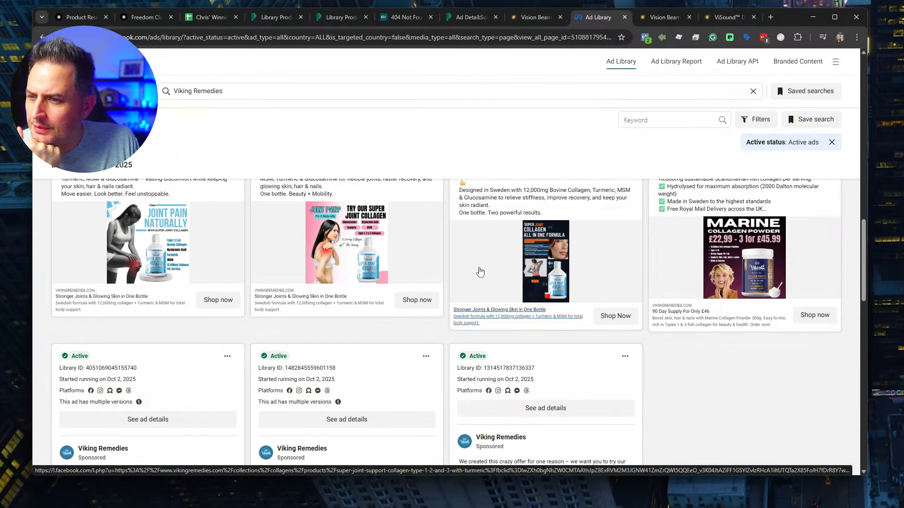
scroll(480, 272, down, 8)
scroll(479, 266, up, 6)
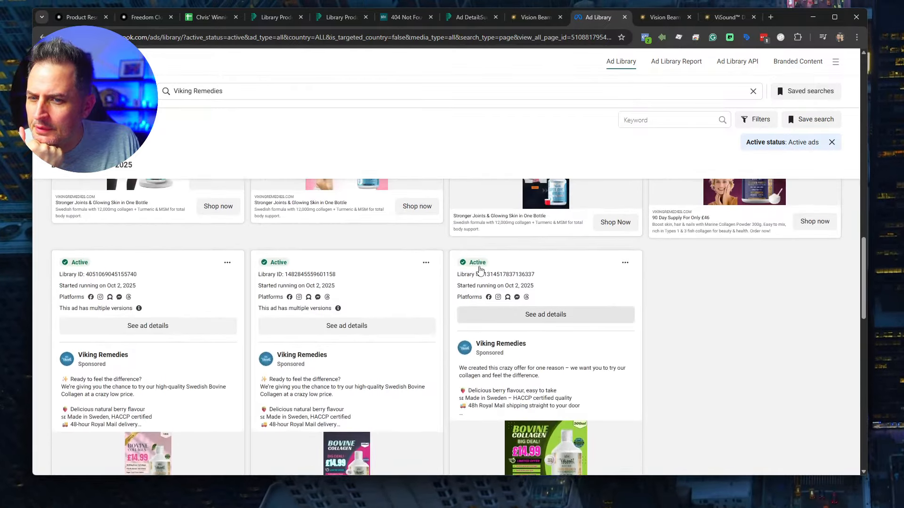
scroll(480, 269, up, 5)
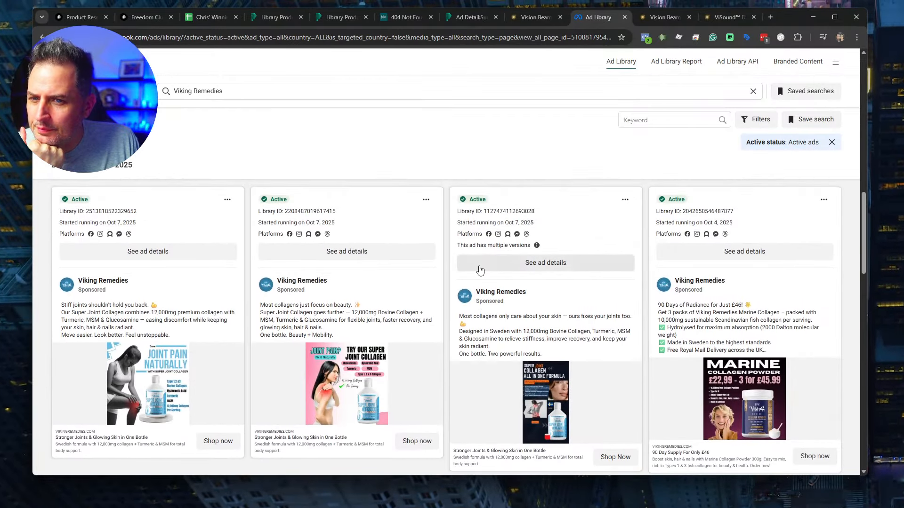
scroll(480, 270, down, 1)
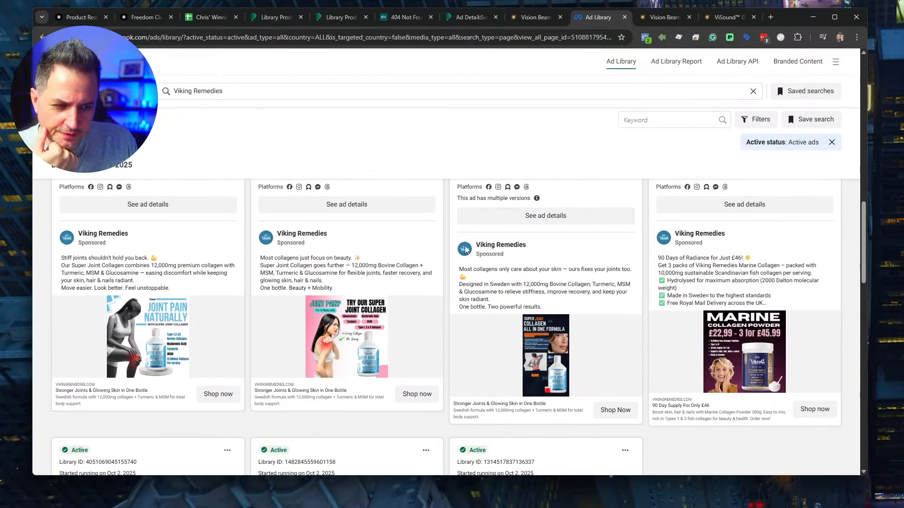
scroll(436, 307, down, 6)
scroll(432, 309, down, 15)
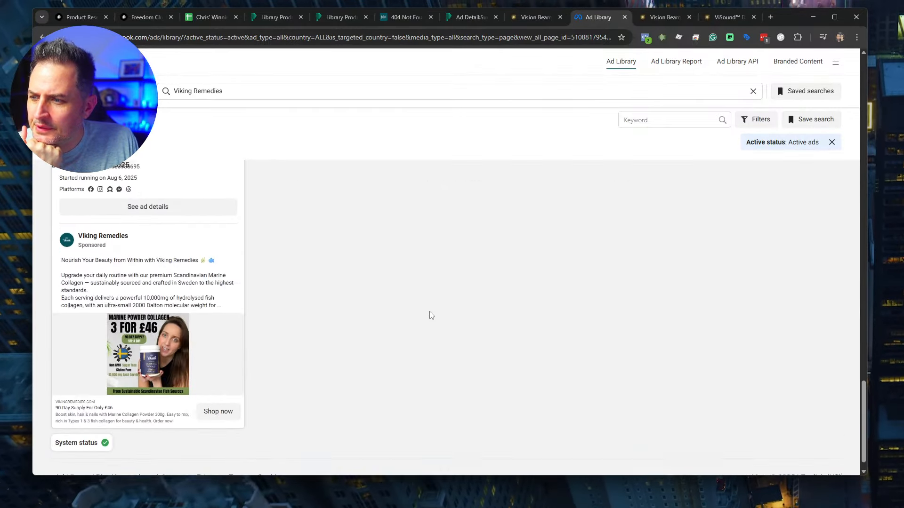
scroll(430, 315, up, 10)
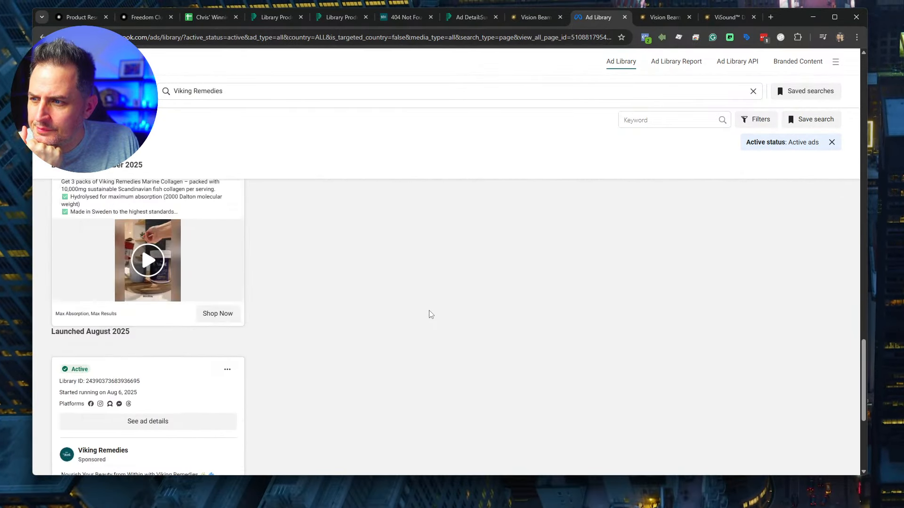
scroll(430, 314, down, 10)
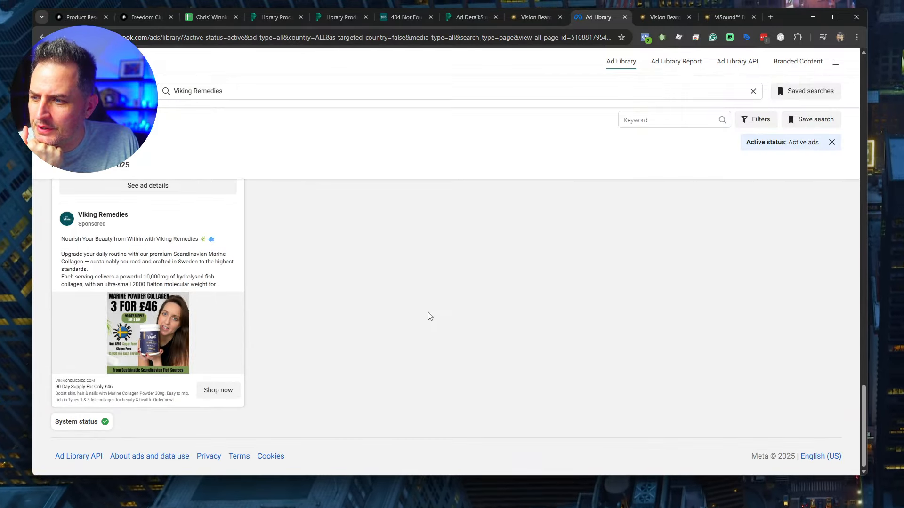
scroll(429, 316, up, 15)
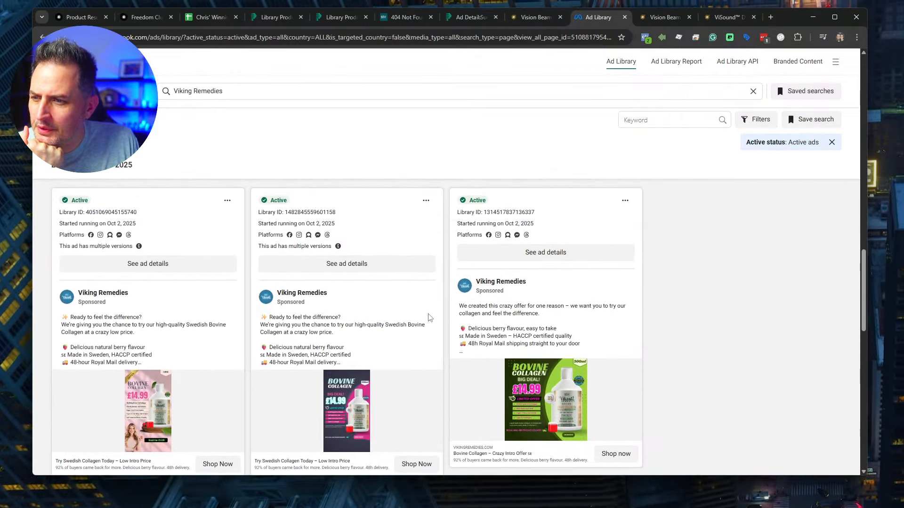
scroll(429, 316, down, 5)
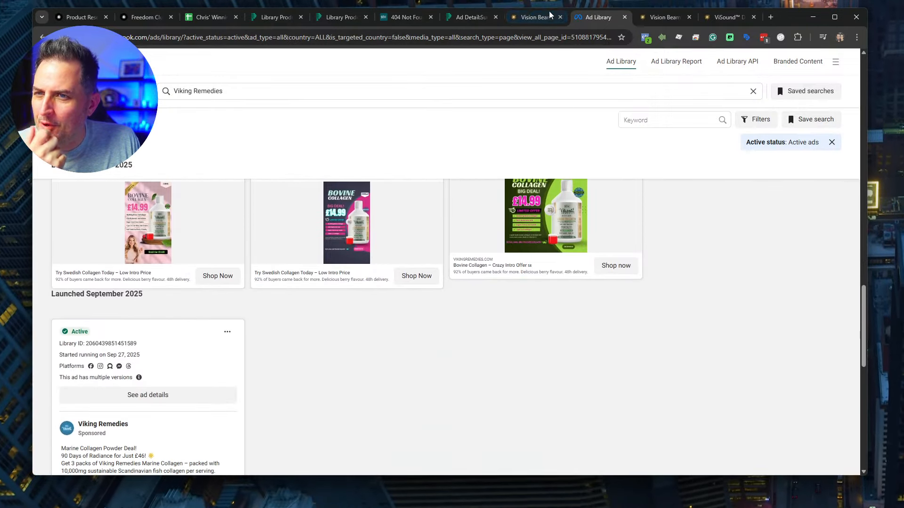
Step: Close the leftover Vision Beam, ViSound, ad detail, 404 and Marine Collagen Powder pages, keeping the collagen product results and the Ad Library open
click(522, 18)
click(560, 17)
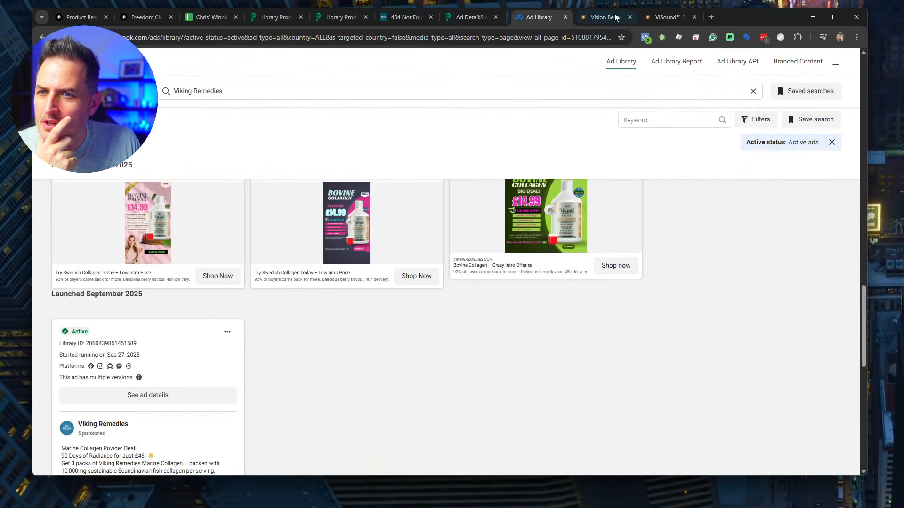
click(625, 17)
click(624, 18)
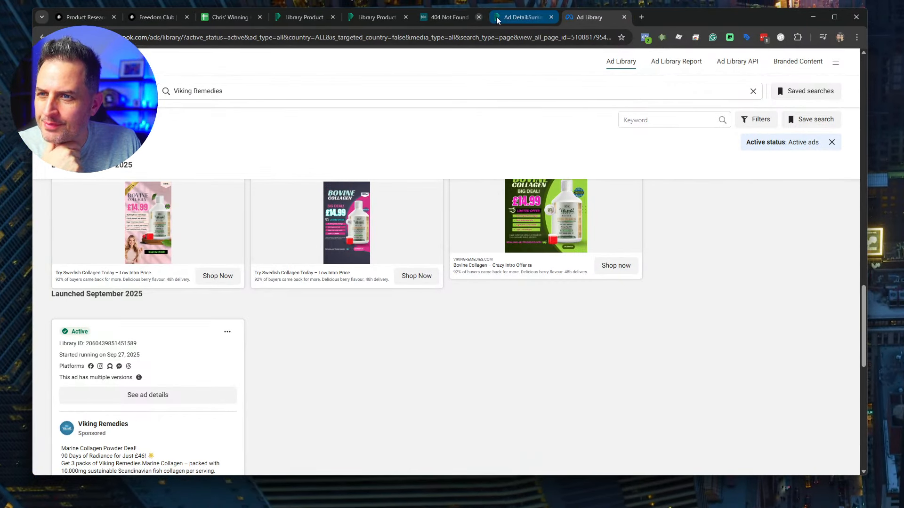
click(514, 18)
scroll(480, 170, up, 3)
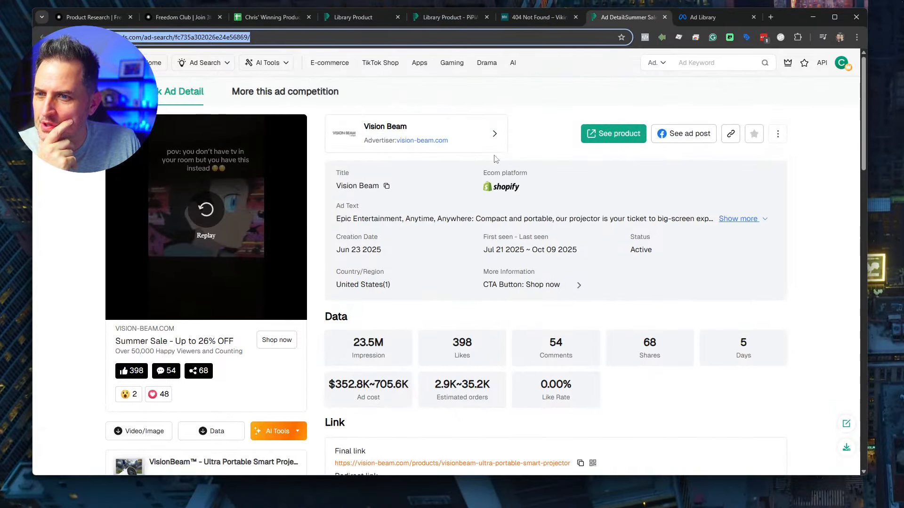
click(664, 17)
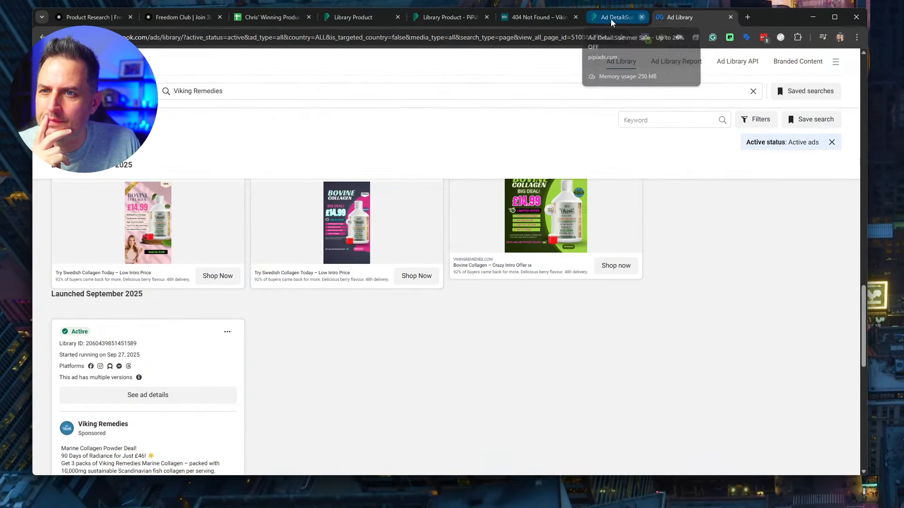
click(551, 16)
click(575, 17)
click(443, 18)
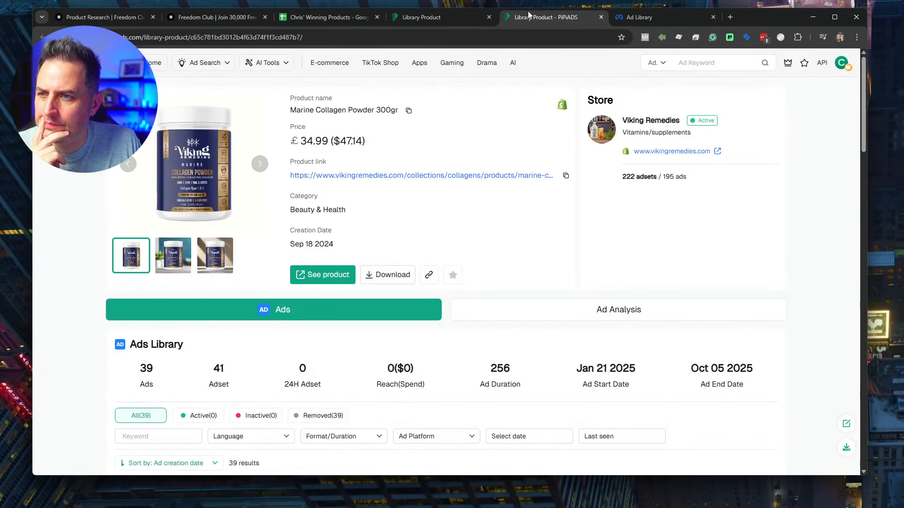
click(601, 17)
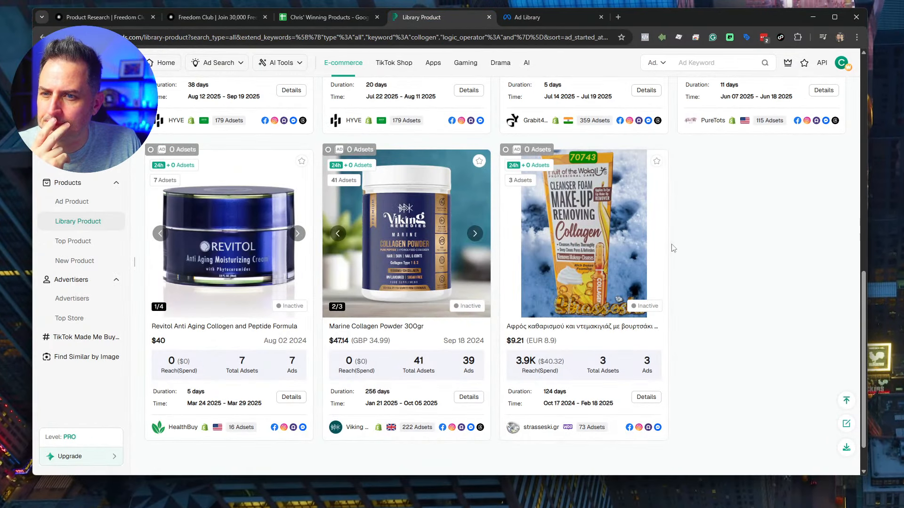
Step: Look over the last collagen products in the library results and open the e-commerce ad search page
scroll(674, 248, down, 2)
scroll(674, 248, up, 5)
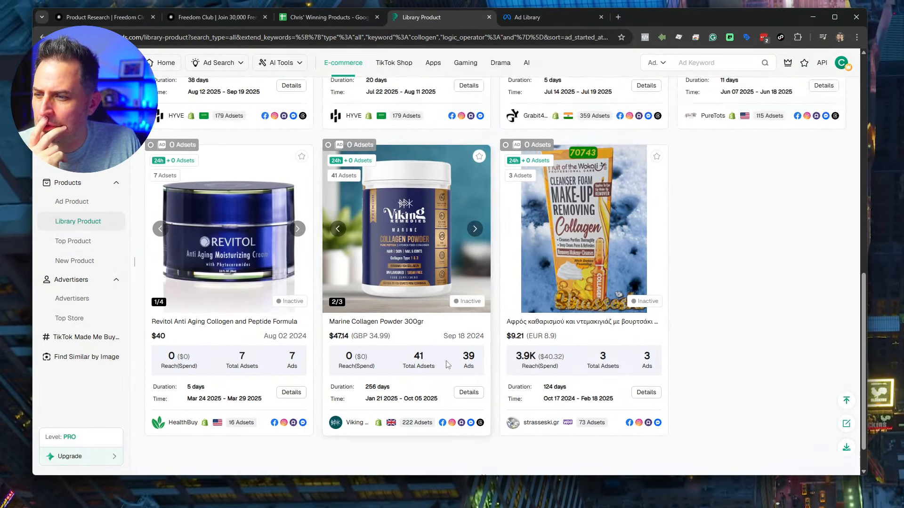
scroll(449, 358, up, 4)
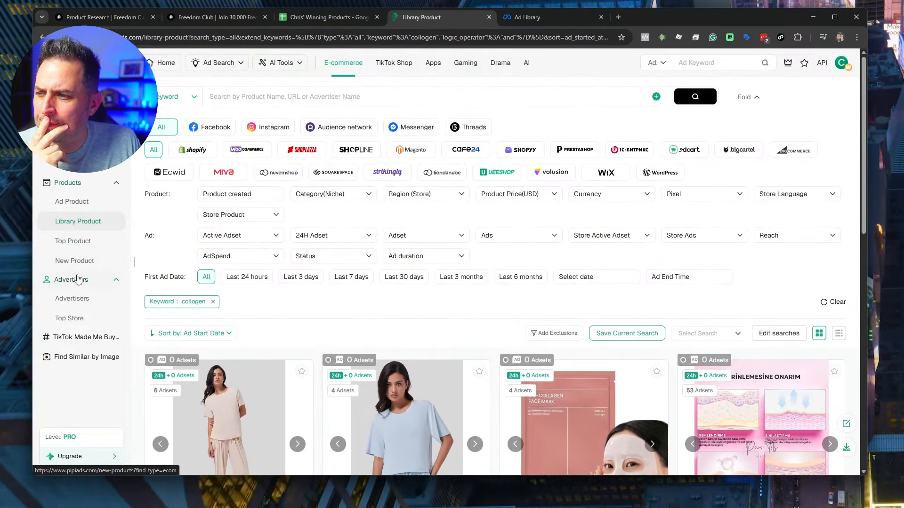
click(73, 141)
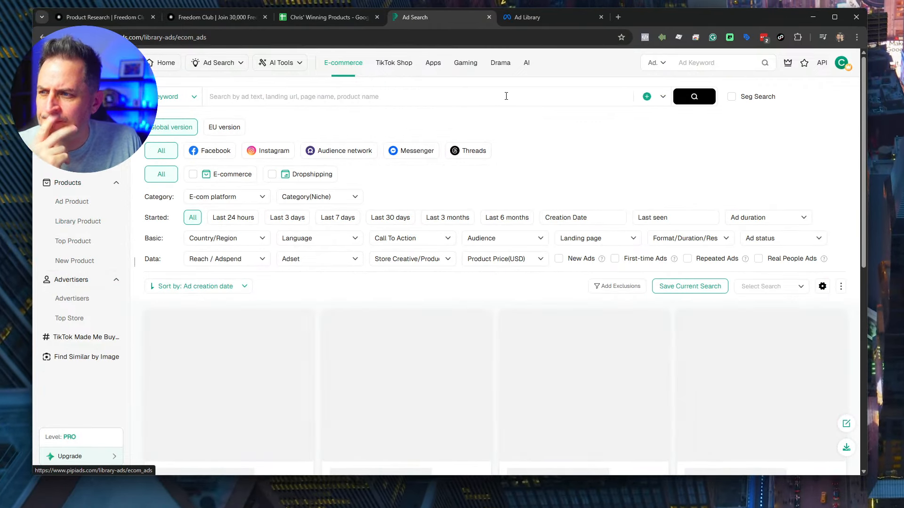
click(394, 96)
text(vikingremedies)
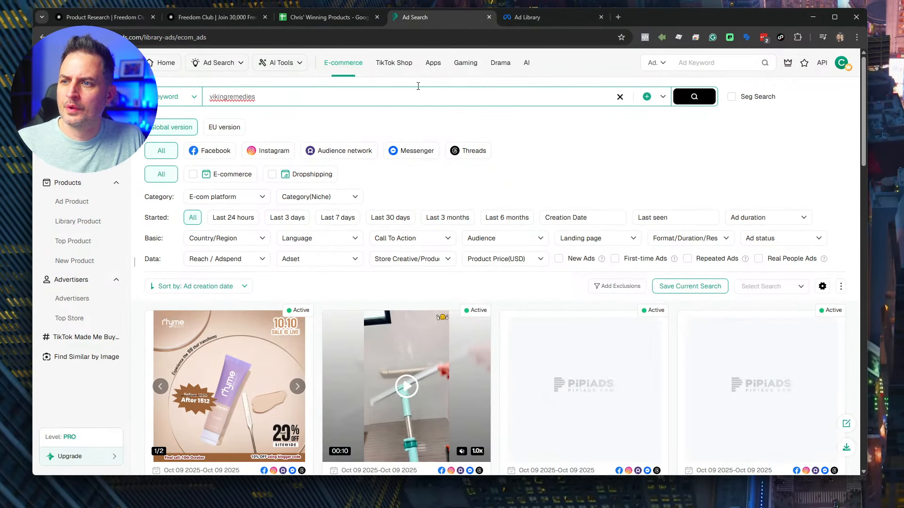
key(ctrl+z)
key(alt+Tab)
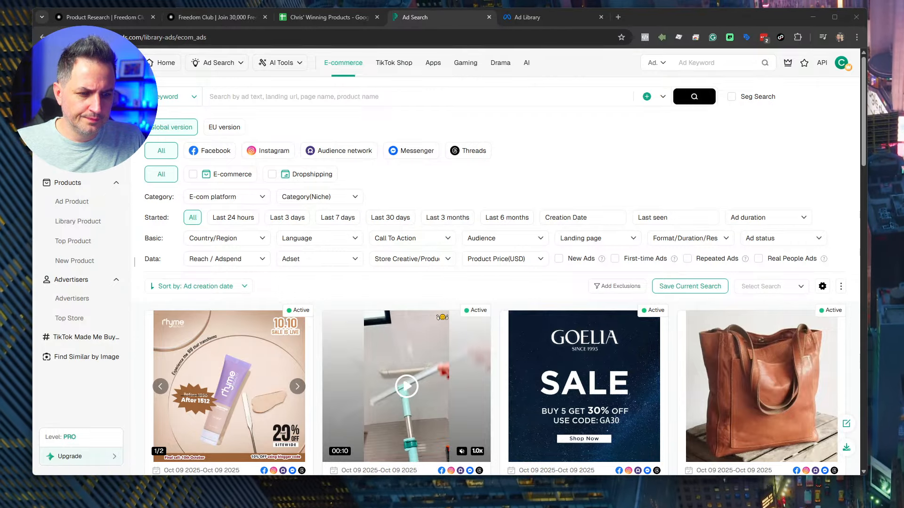
Step: Search the e-commerce ads for the keyword "collagen"
click(282, 99)
text(collagen)
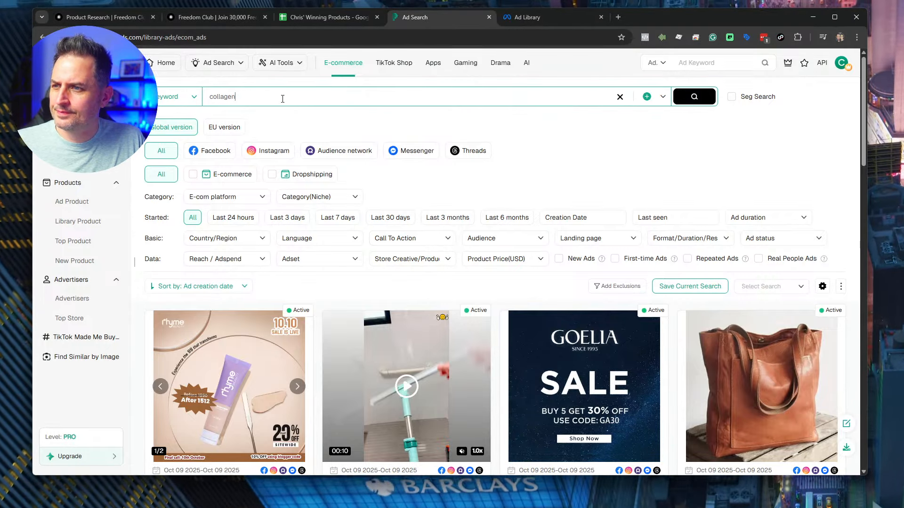
click(685, 98)
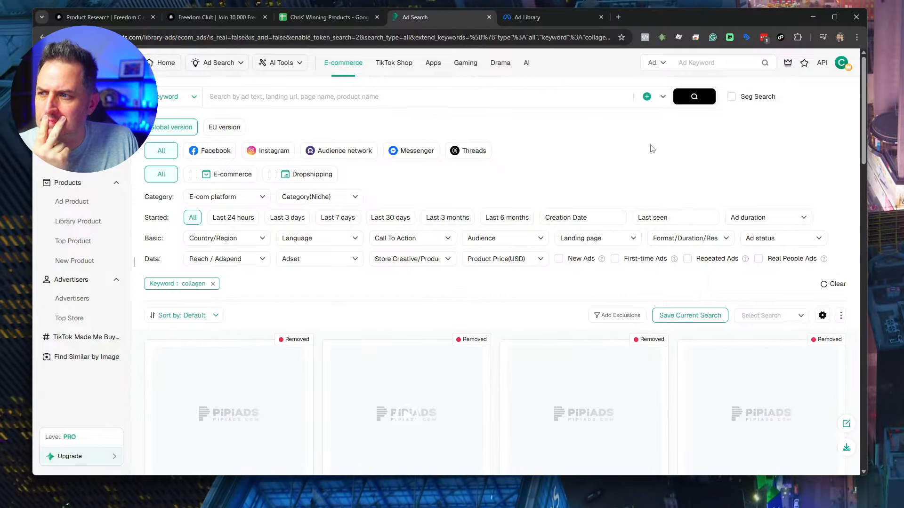
Step: Look through the collagen ad results, examining their creatives, run dates, duration, reach and cost, and advertisers
scroll(652, 150, down, 4)
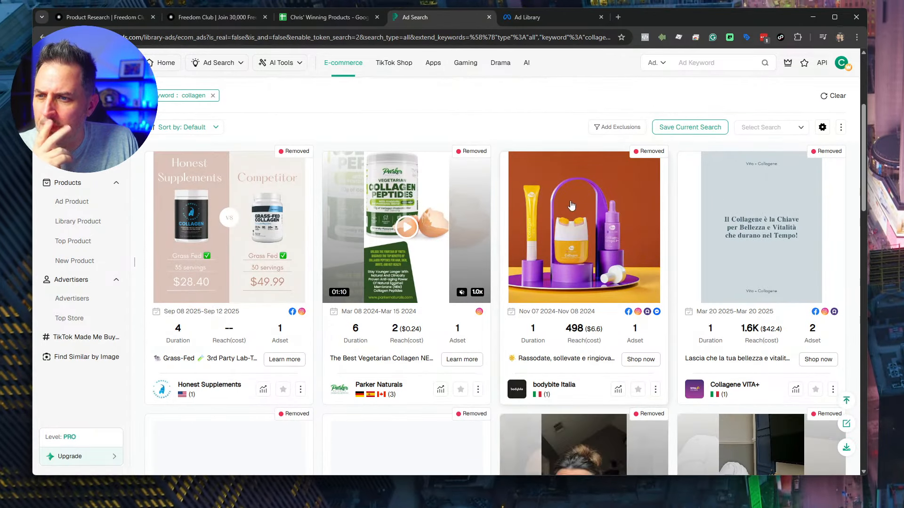
mouse_move(440, 254)
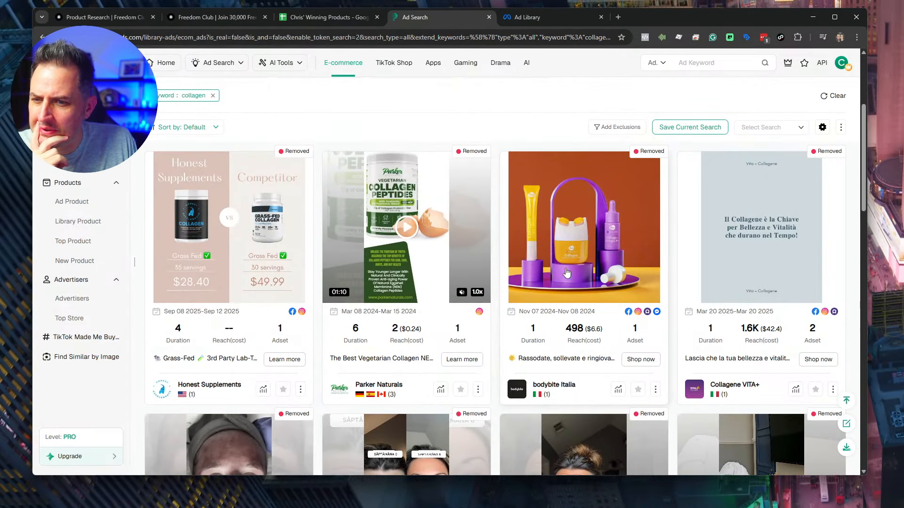
scroll(592, 245, down, 8)
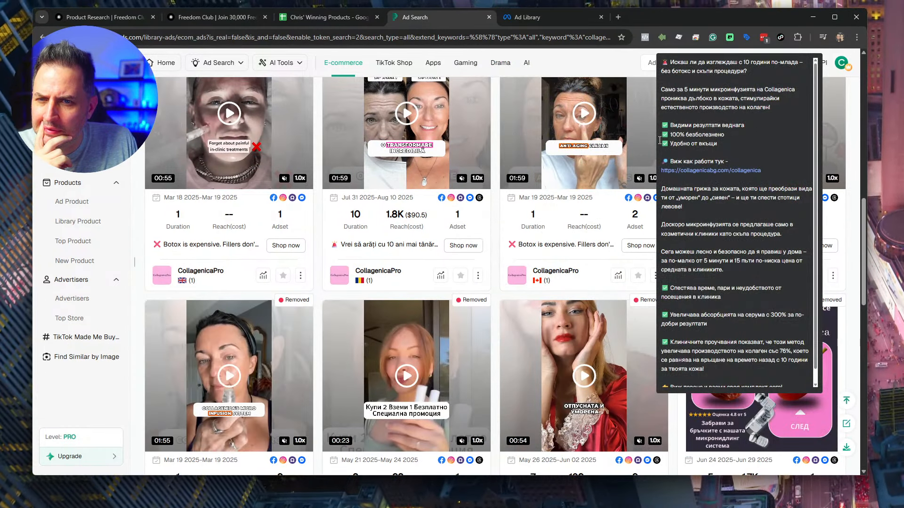
mouse_move(746, 144)
scroll(748, 141, up, 3)
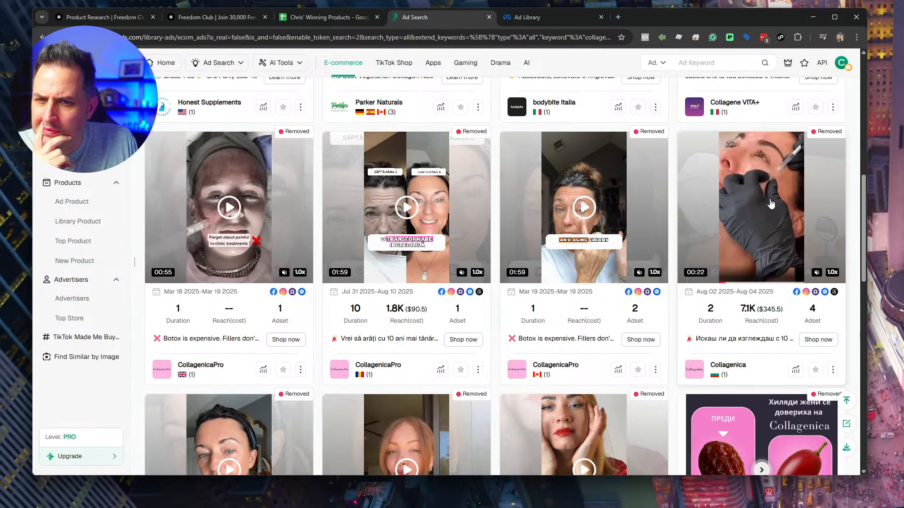
scroll(770, 203, down, 7)
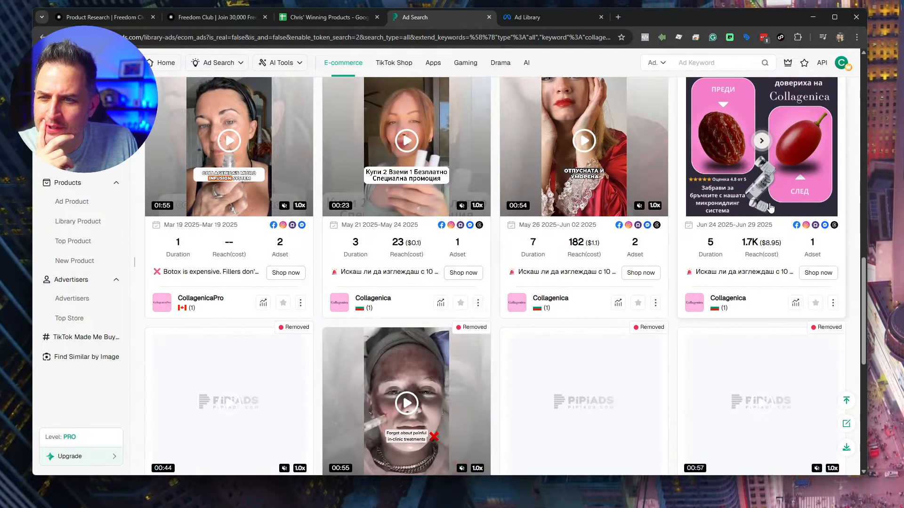
scroll(754, 211, down, 5)
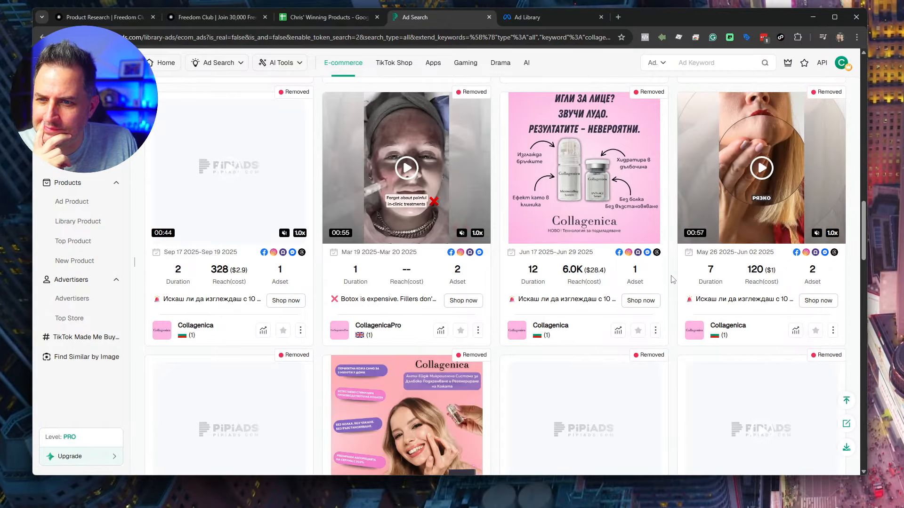
scroll(673, 279, down, 7)
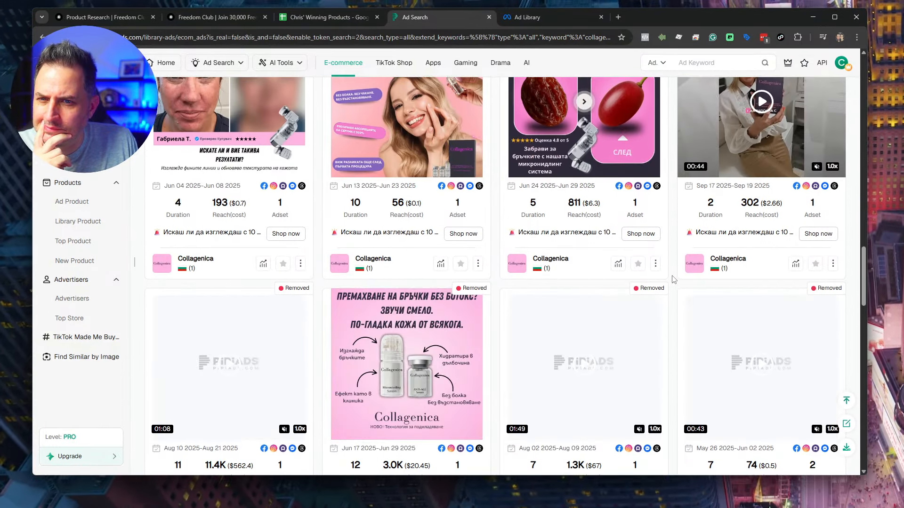
scroll(672, 279, down, 6)
scroll(673, 279, down, 4)
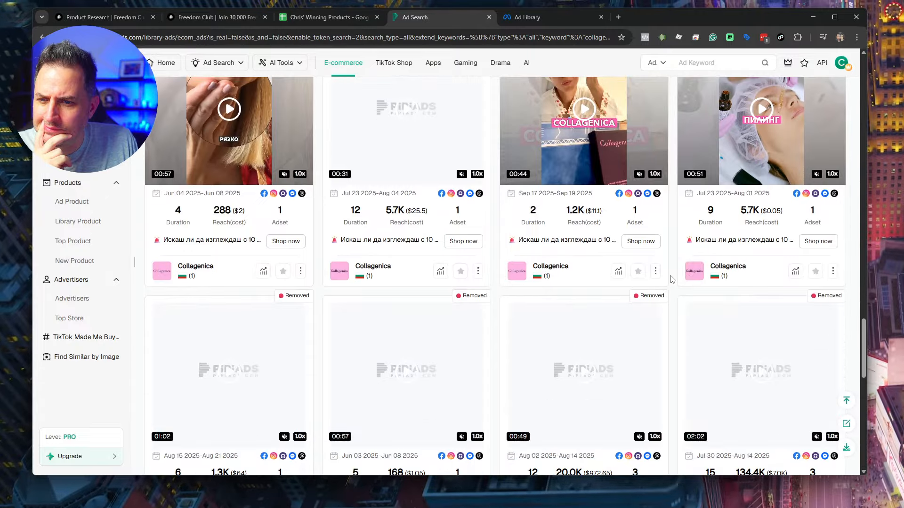
scroll(673, 279, down, 5)
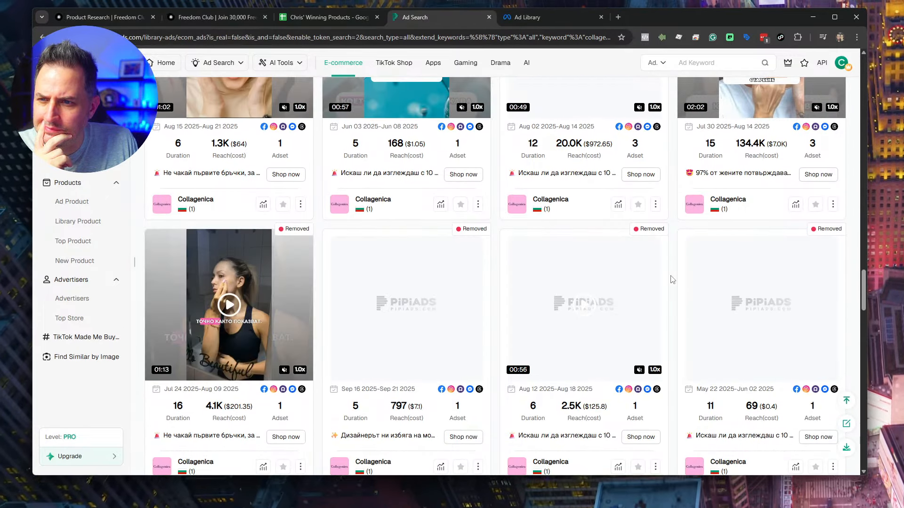
scroll(673, 279, down, 5)
scroll(672, 279, down, 10)
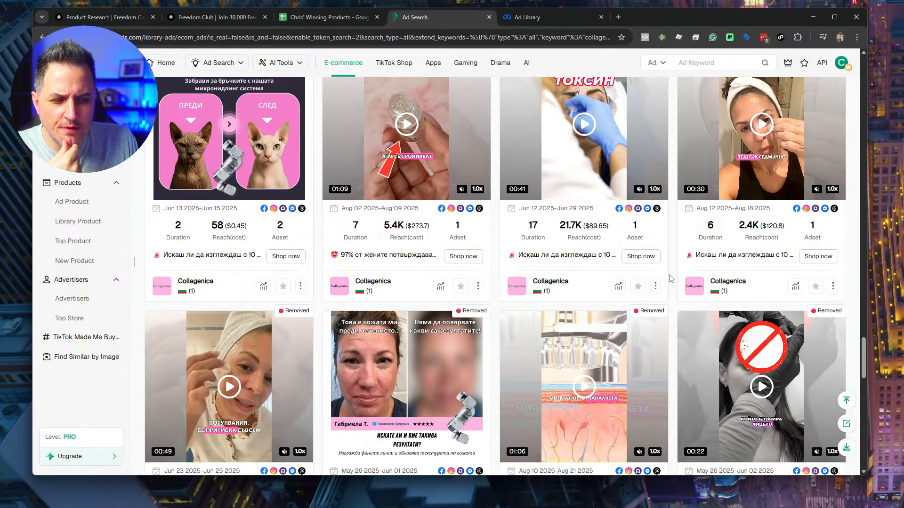
scroll(671, 278, down, 5)
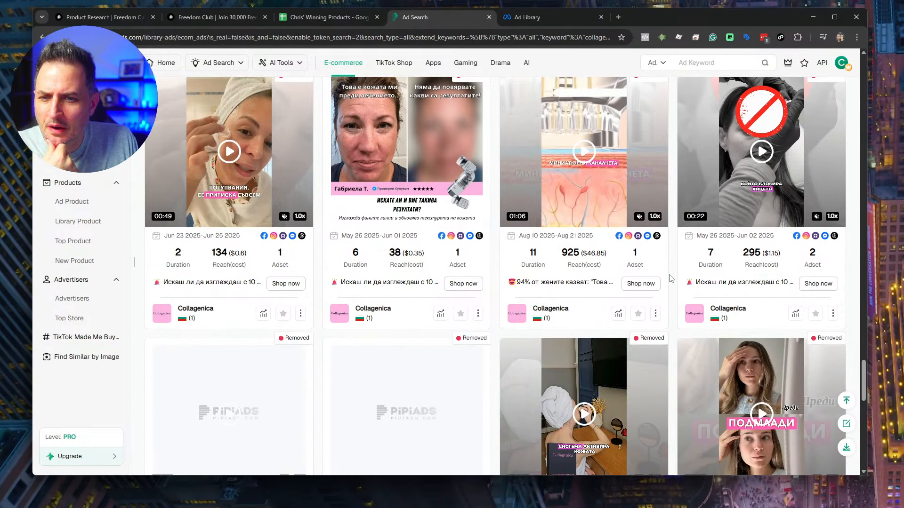
scroll(671, 279, up, 1)
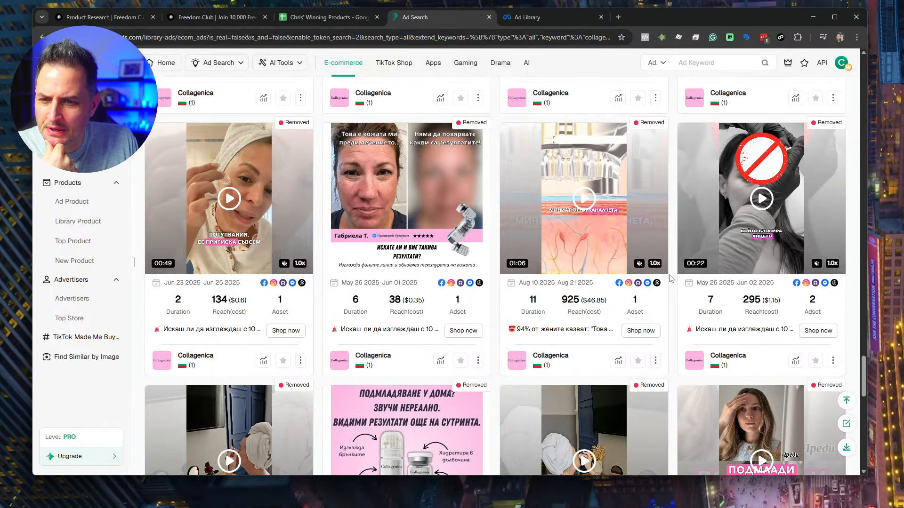
scroll(671, 278, down, 8)
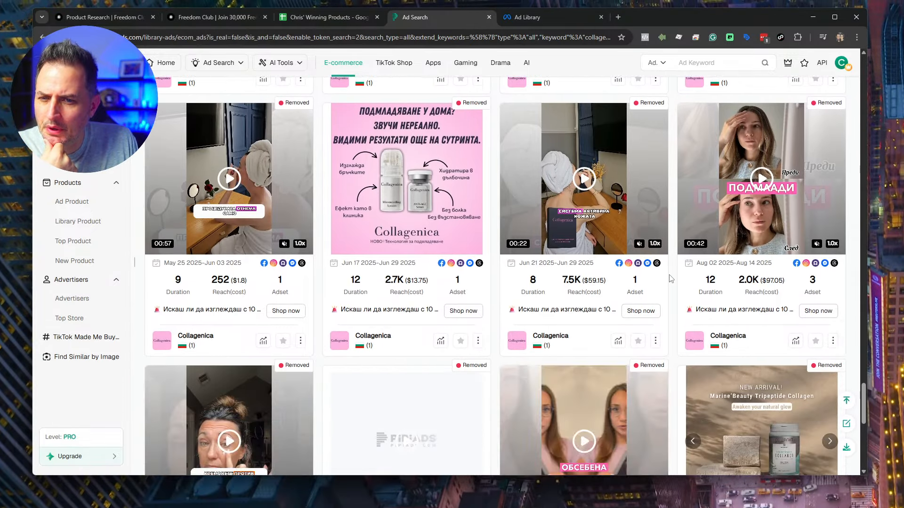
Step: Examine the Collagenica and CollagenicaPro ads among the collagen results, previewing their videos and comparing run dates, reach and cost
scroll(740, 66, up, 2)
mouse_move(636, 186)
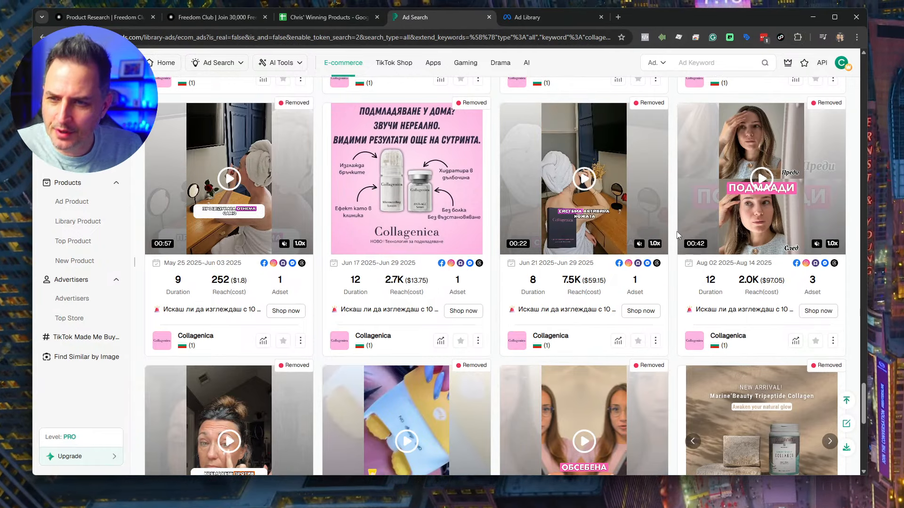
scroll(677, 231, down, 2)
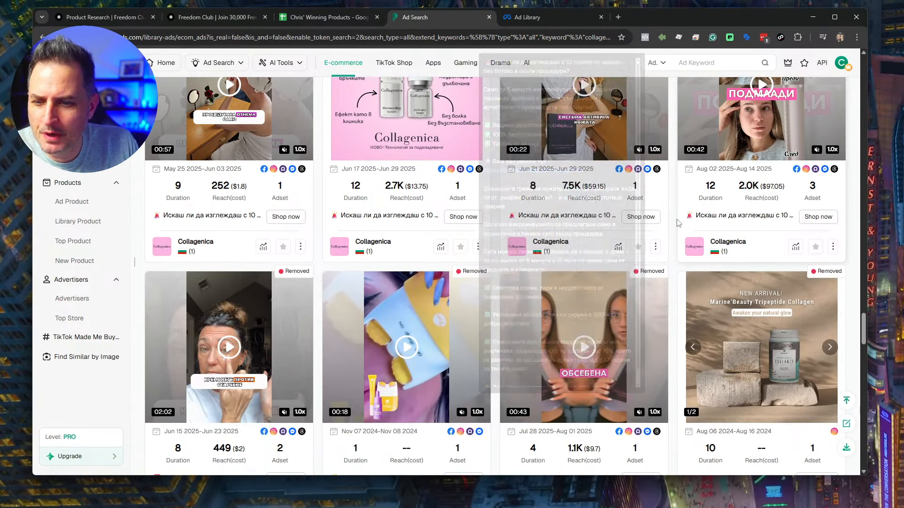
scroll(675, 217, down, 2)
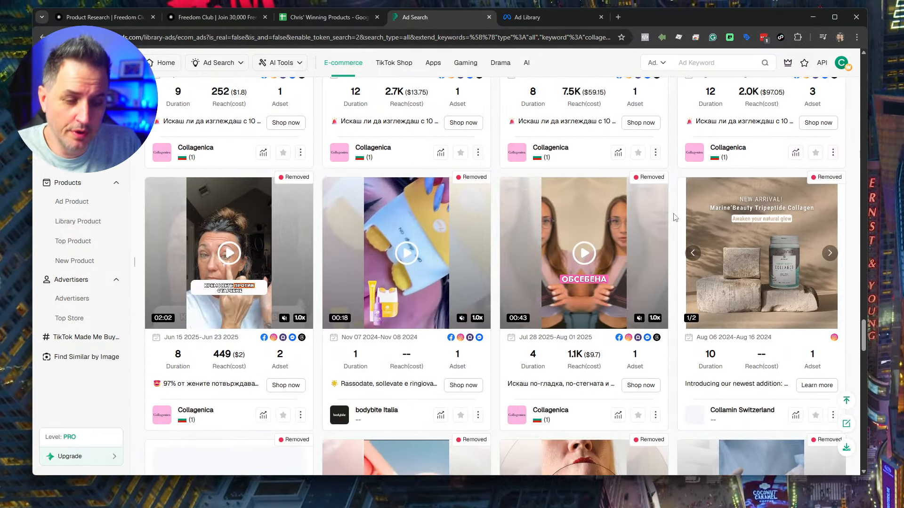
scroll(674, 217, down, 2)
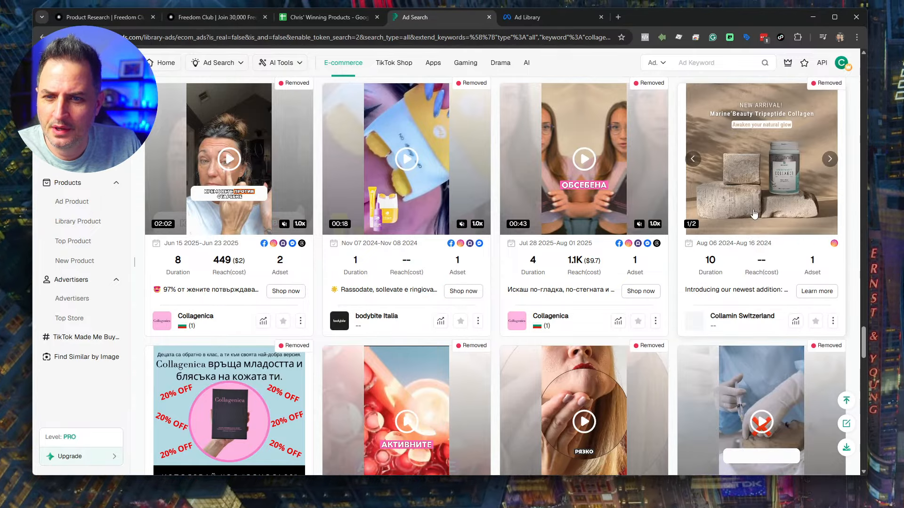
mouse_move(663, 220)
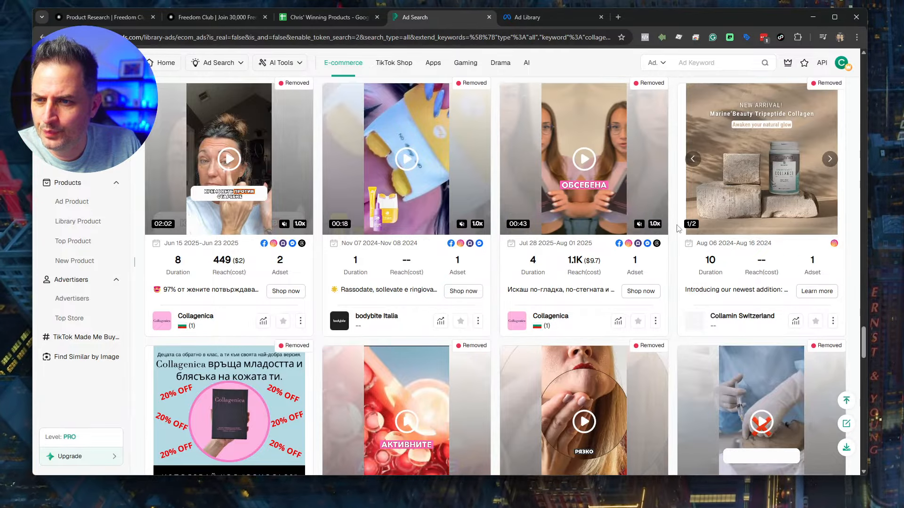
scroll(676, 225, down, 5)
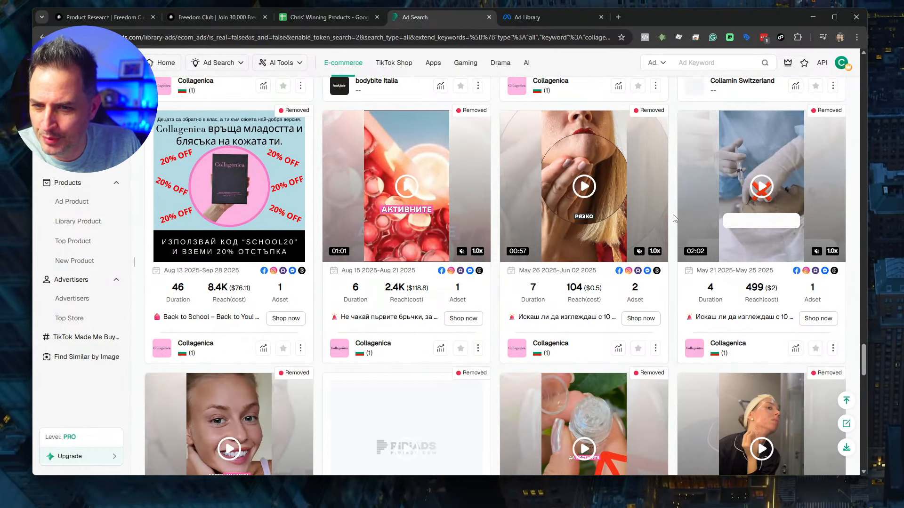
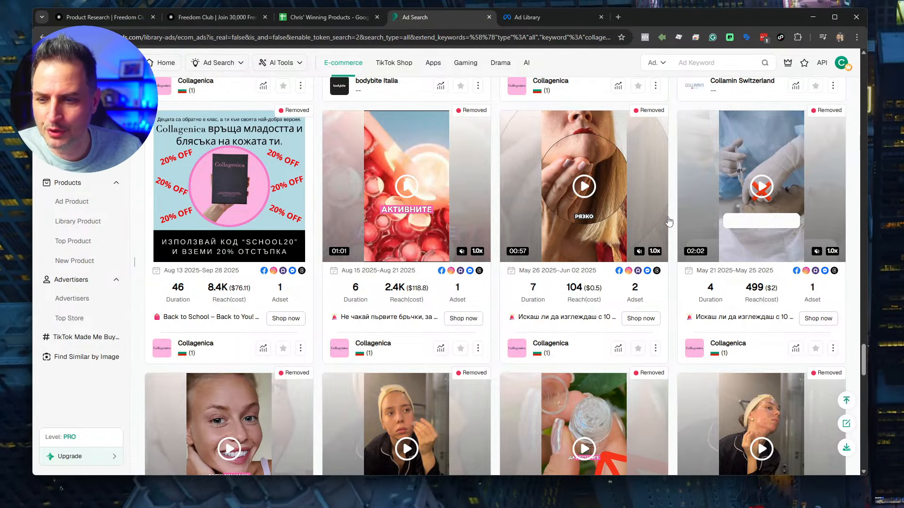
scroll(502, 308, down, 2)
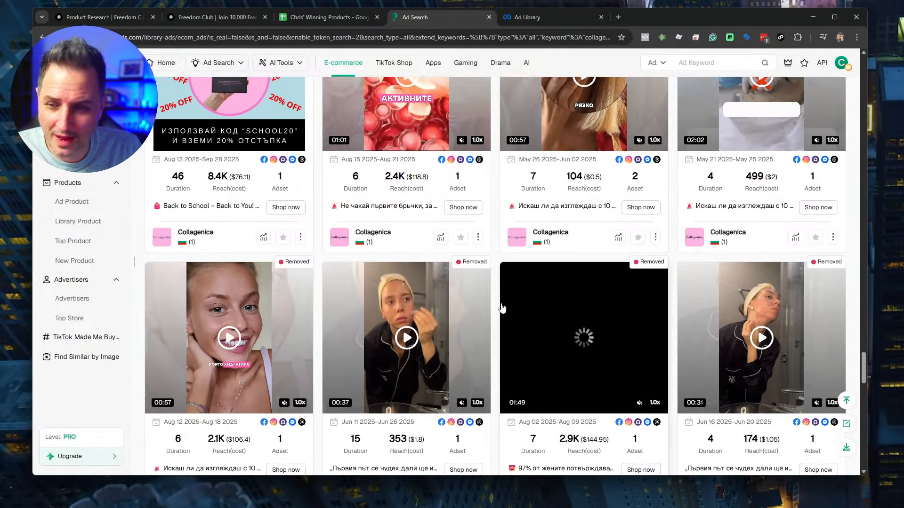
scroll(501, 308, down, 1)
scroll(499, 296, down, 8)
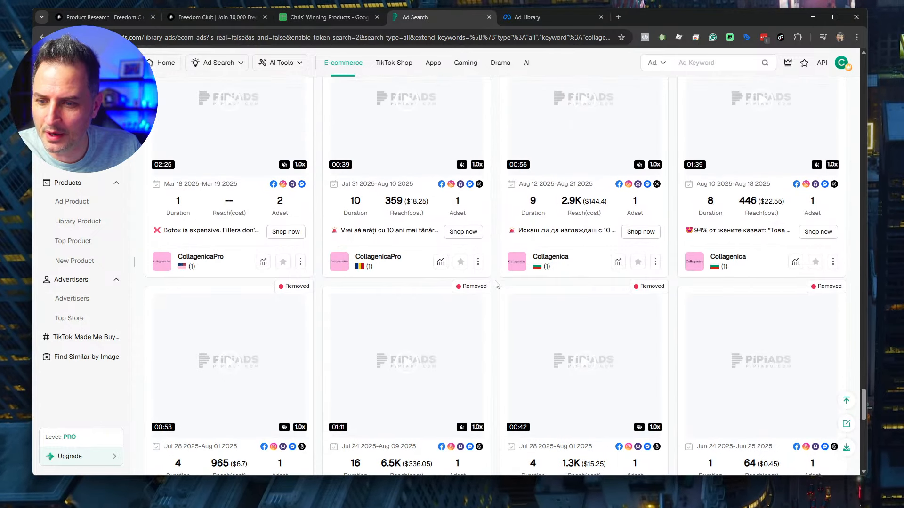
scroll(495, 285, up, 1)
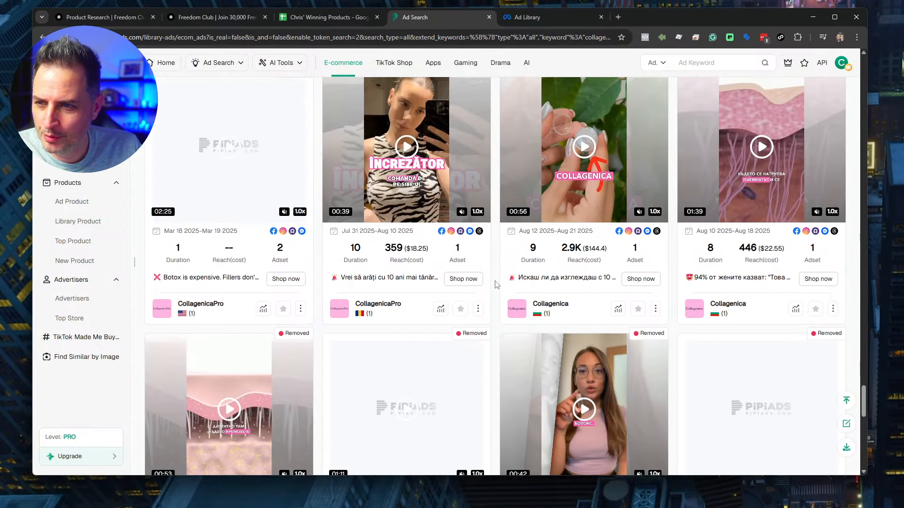
scroll(495, 285, up, 1)
mouse_move(569, 242)
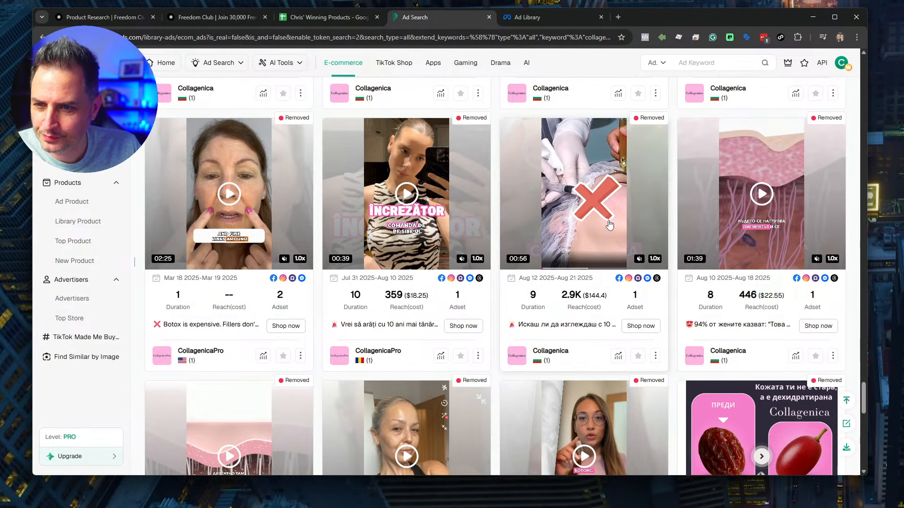
mouse_move(447, 230)
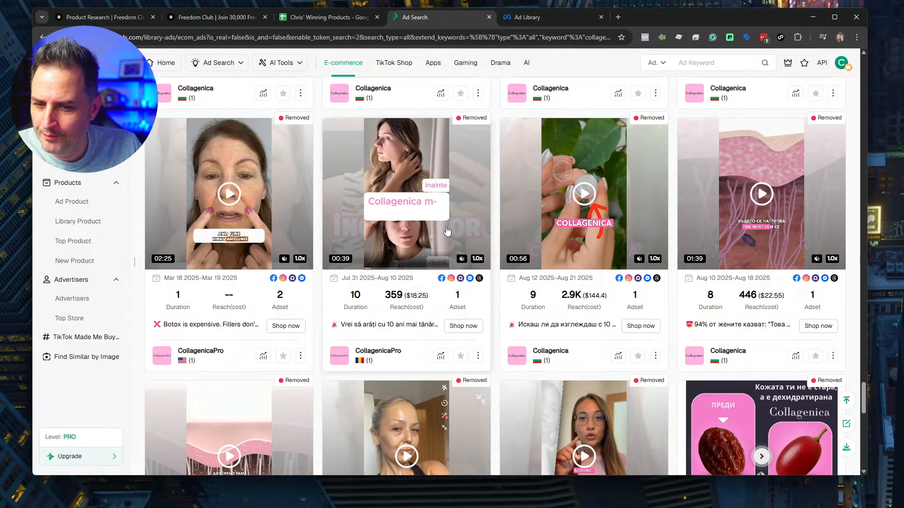
Step: Browse further down the collagen ads, comparing the Collagenica and bodybite creatives by duration, reach and target country
scroll(461, 240, down, 7)
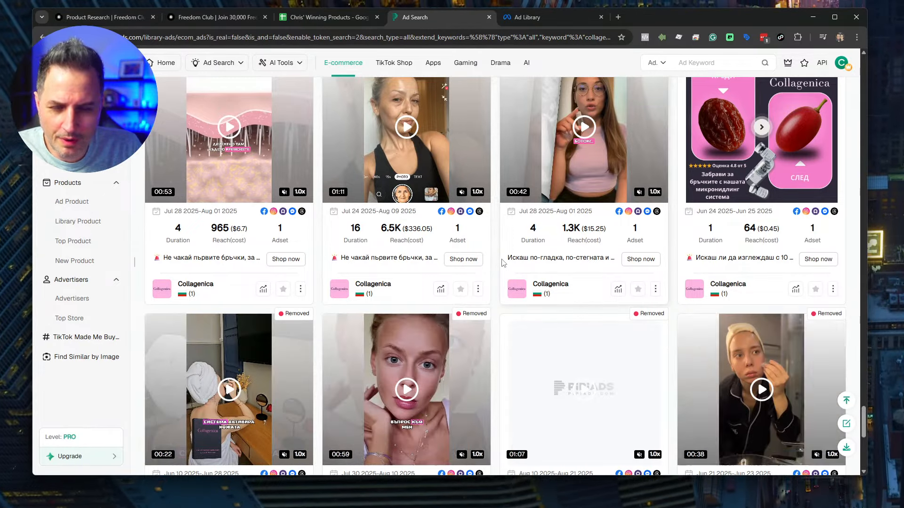
scroll(494, 260, down, 3)
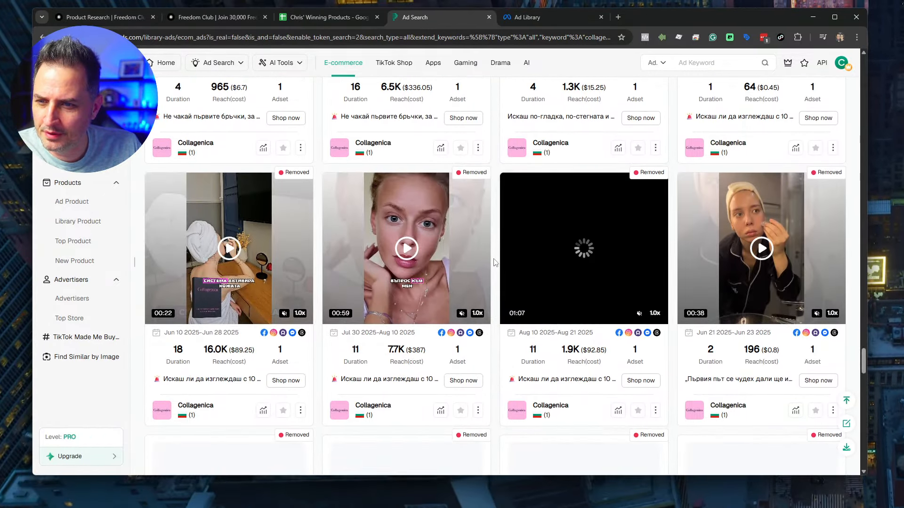
scroll(496, 261, down, 5)
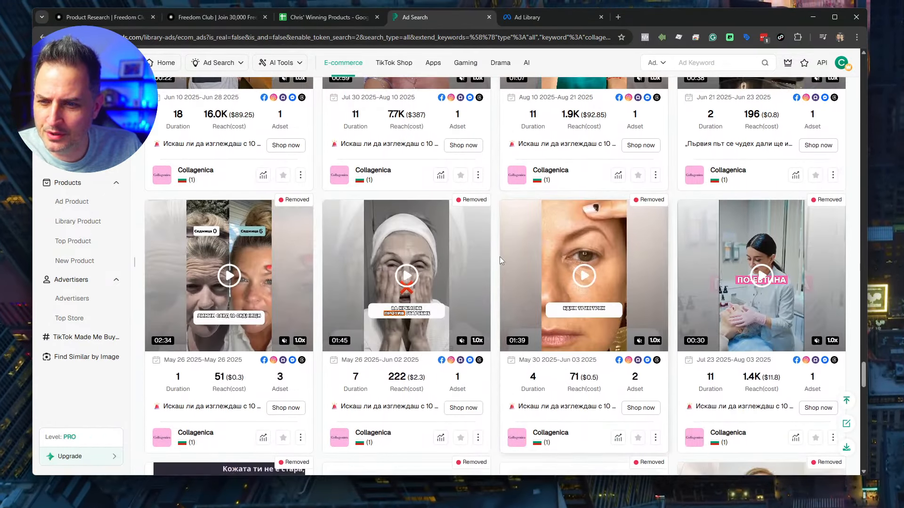
scroll(500, 260, down, 2)
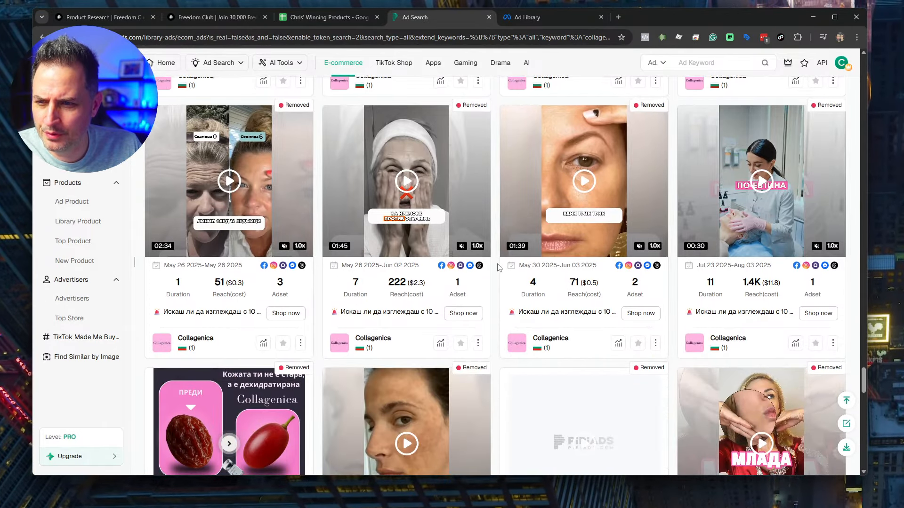
scroll(498, 267, down, 7)
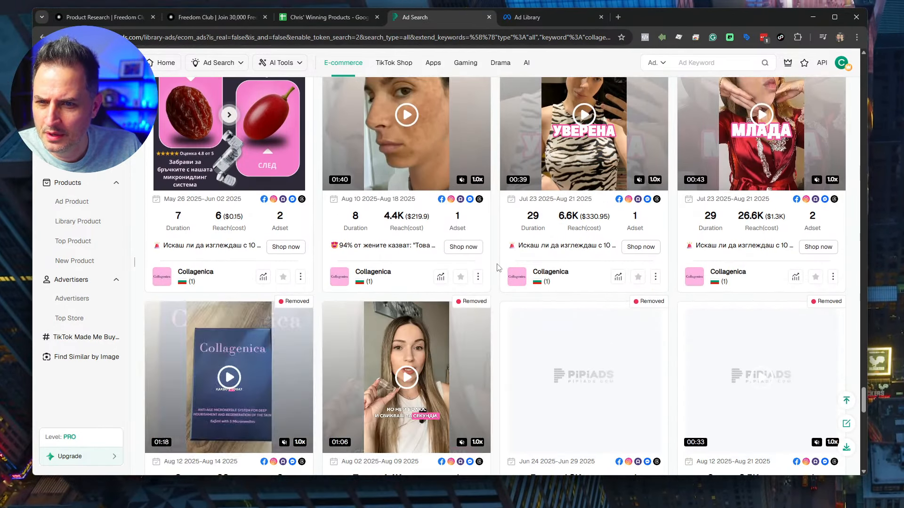
scroll(495, 261, up, 2)
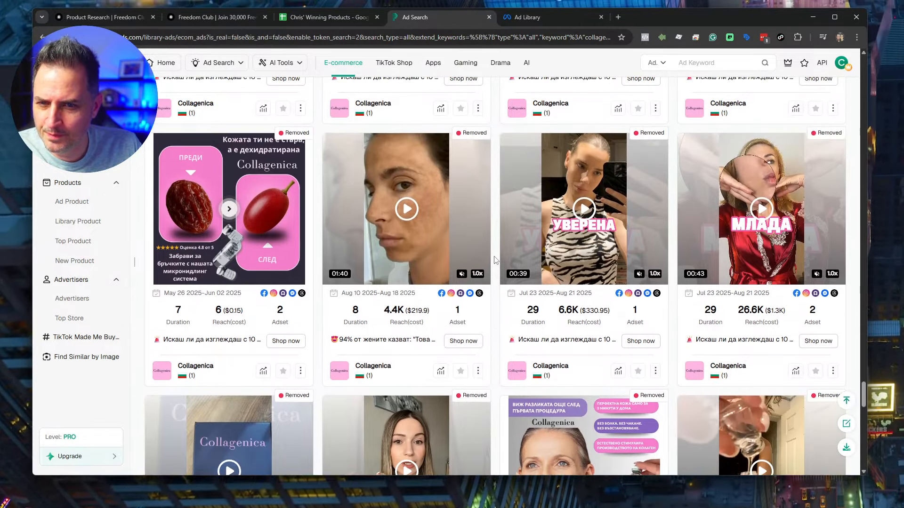
scroll(497, 260, down, 7)
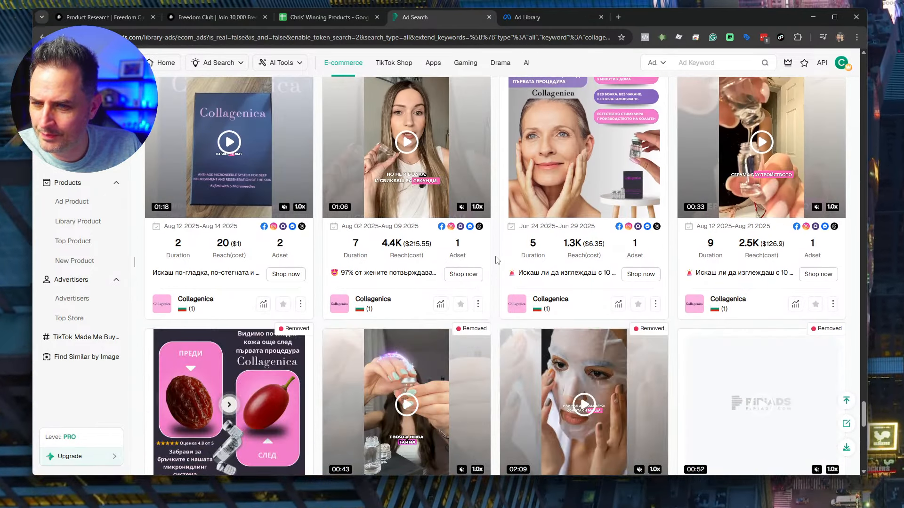
scroll(495, 260, down, 4)
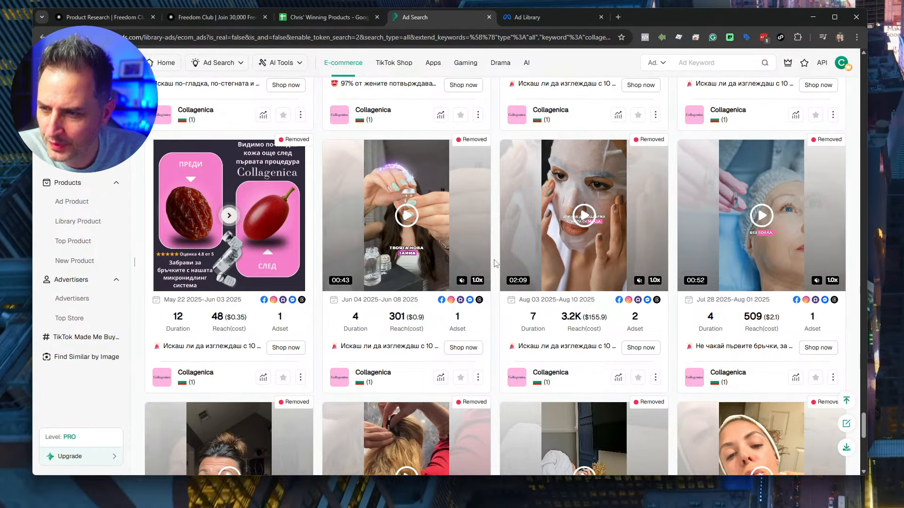
scroll(495, 264, down, 5)
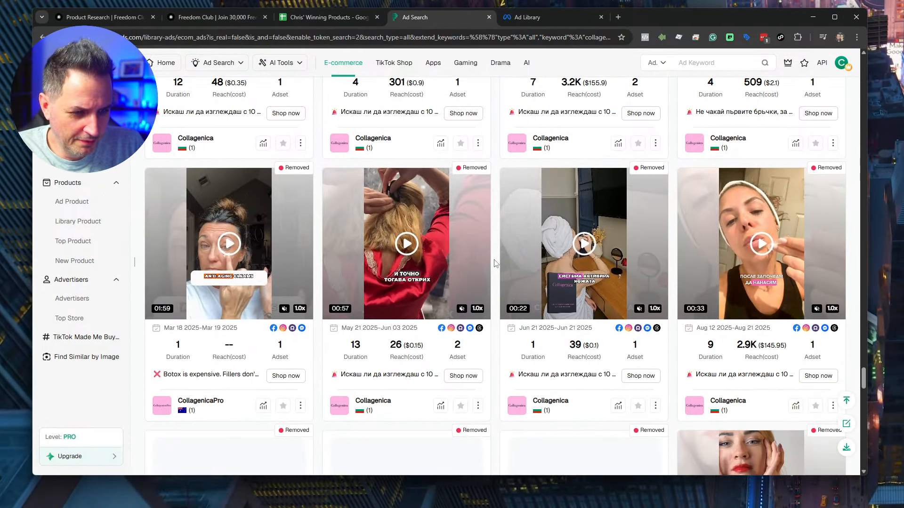
scroll(495, 262, down, 6)
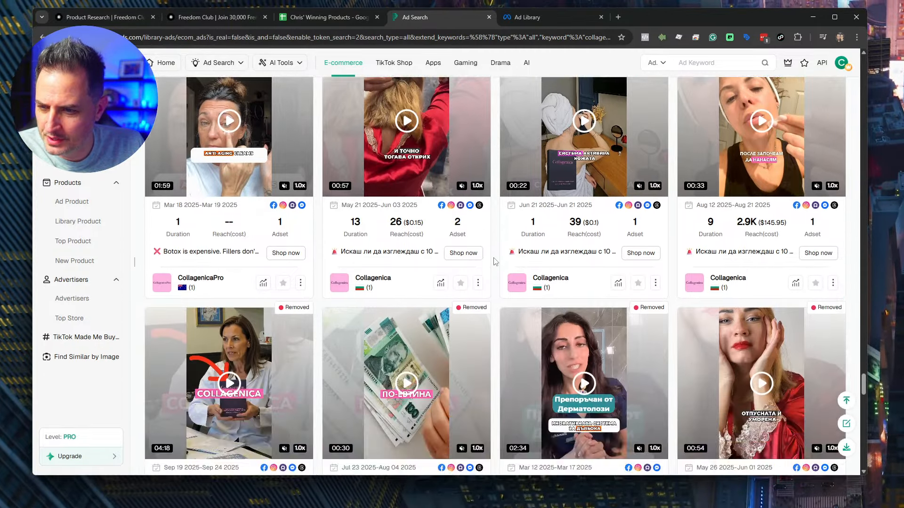
scroll(495, 261, down, 2)
scroll(495, 262, down, 4)
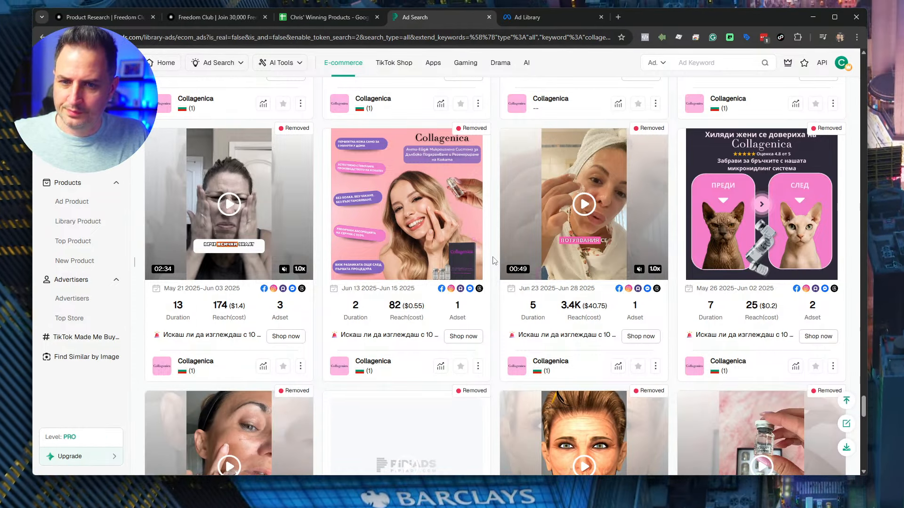
scroll(493, 261, down, 7)
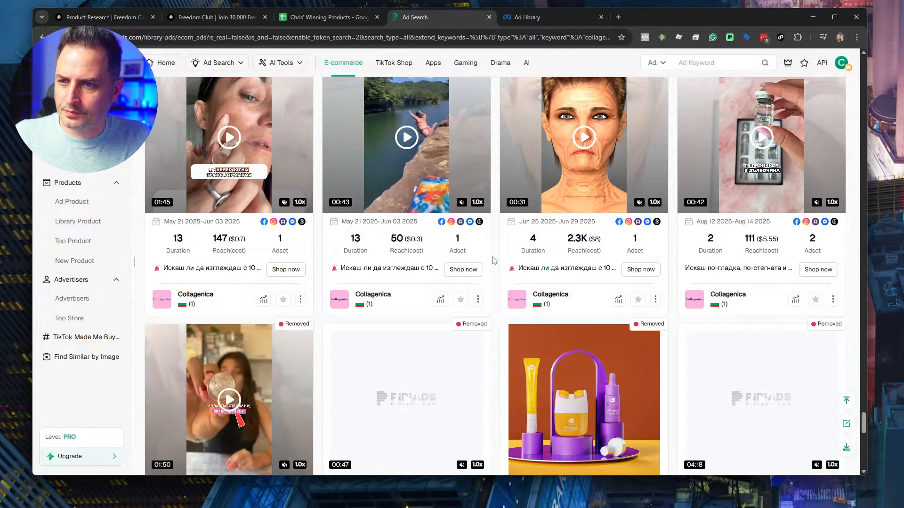
scroll(493, 260, down, 4)
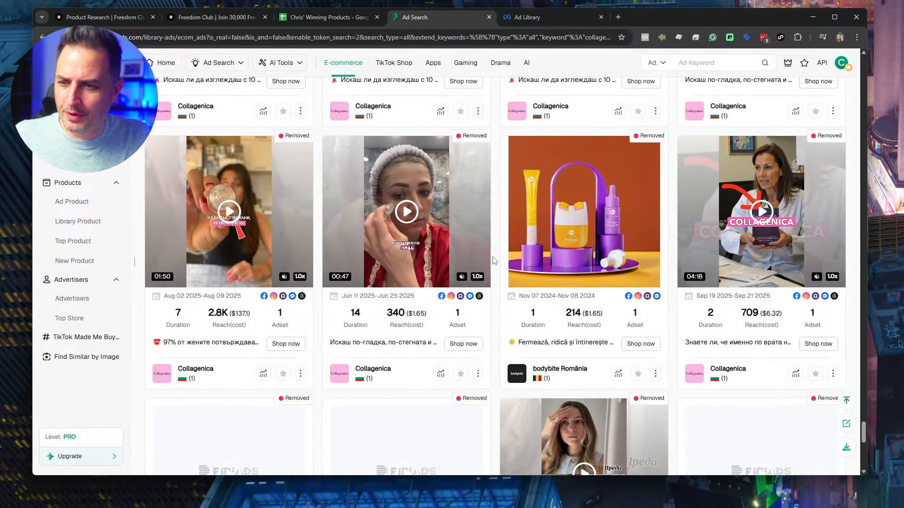
scroll(493, 260, down, 3)
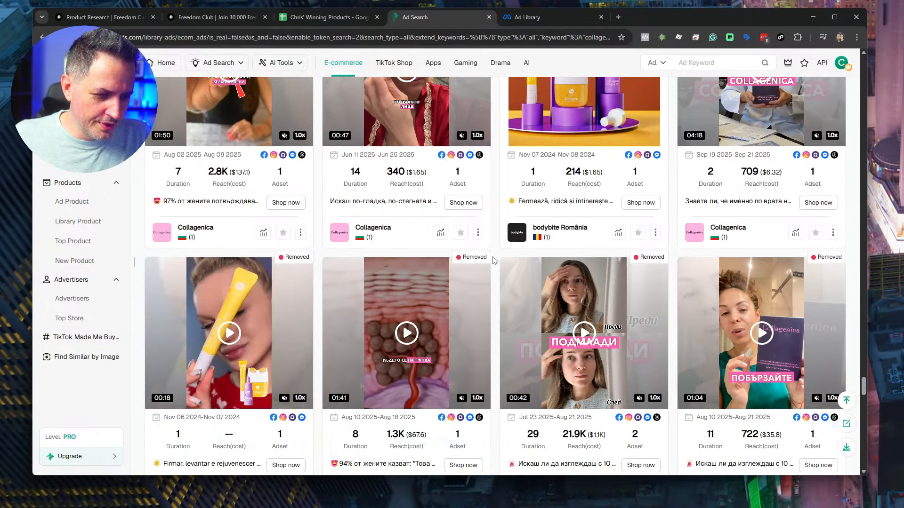
scroll(493, 261, down, 1)
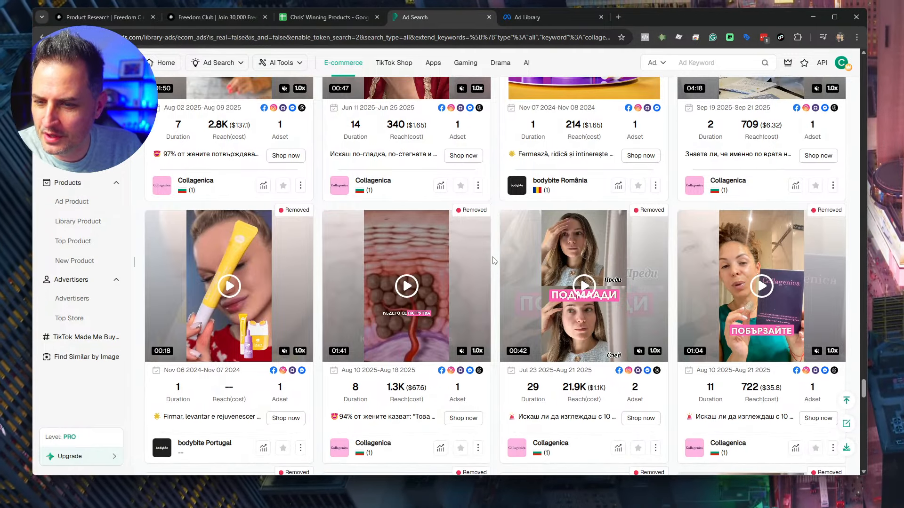
scroll(493, 260, down, 3)
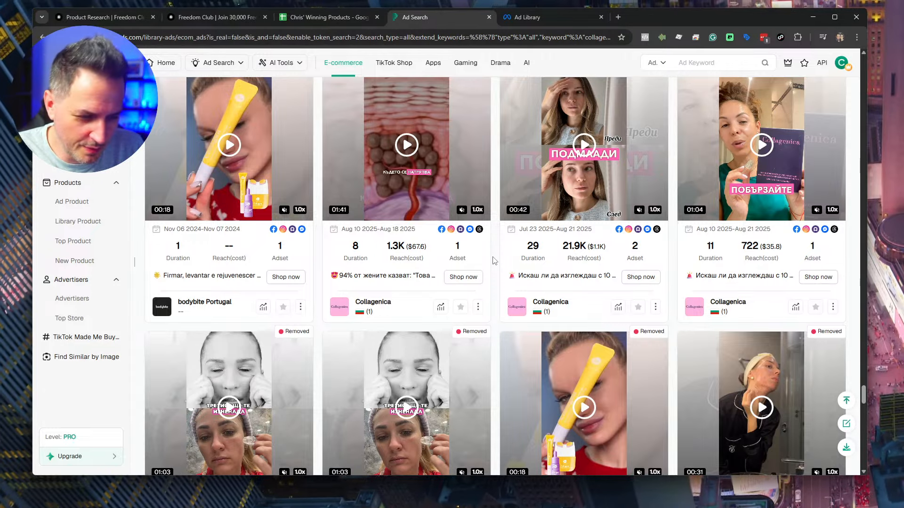
Step: Check the remaining collagen ads for advertisers other than Collagenica, such as Nutrabytes, Collagenly and Collageno, previewing video creatives of interest
scroll(492, 260, down, 7)
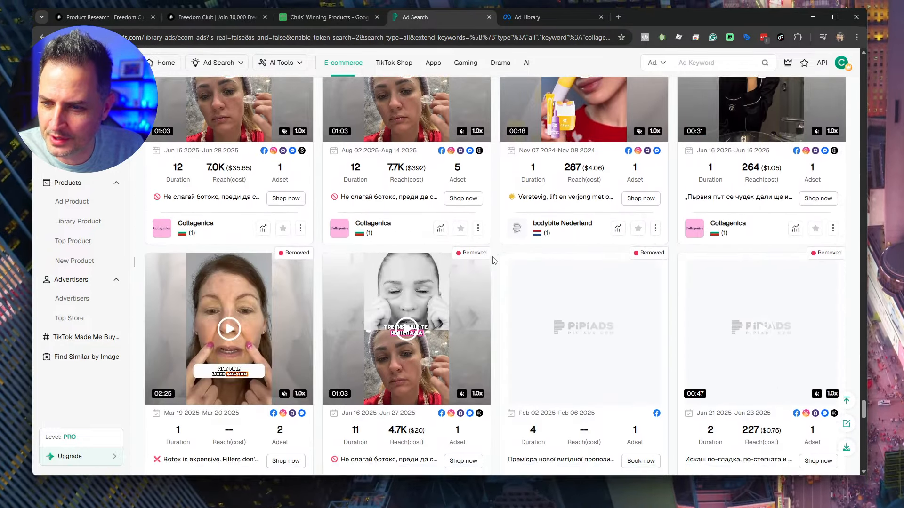
scroll(493, 260, down, 7)
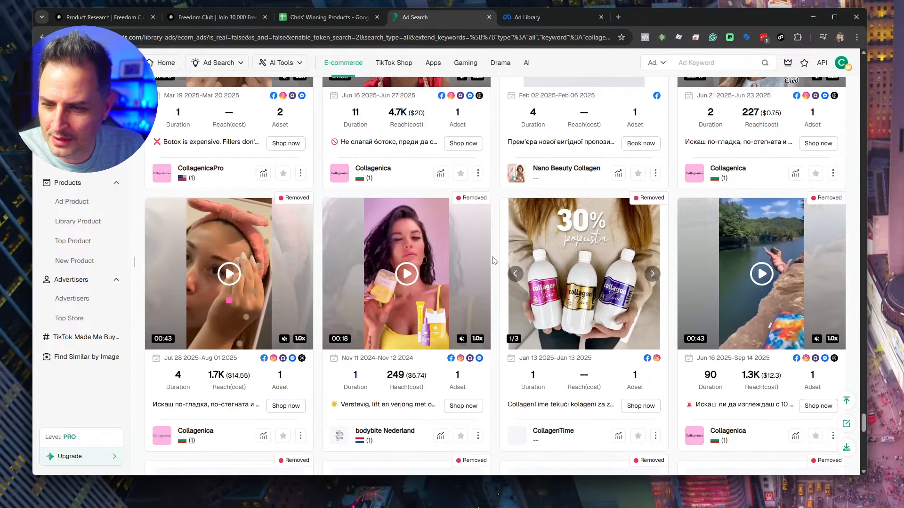
scroll(493, 261, down, 2)
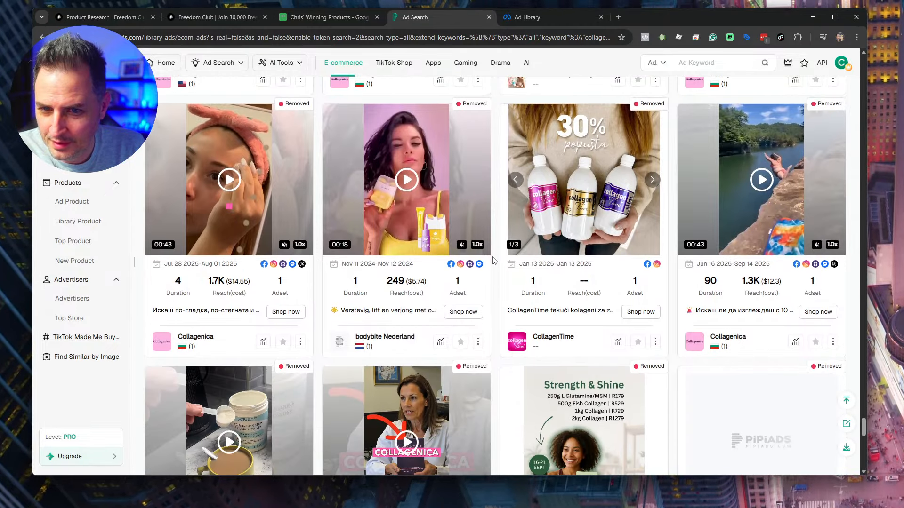
scroll(493, 260, down, 3)
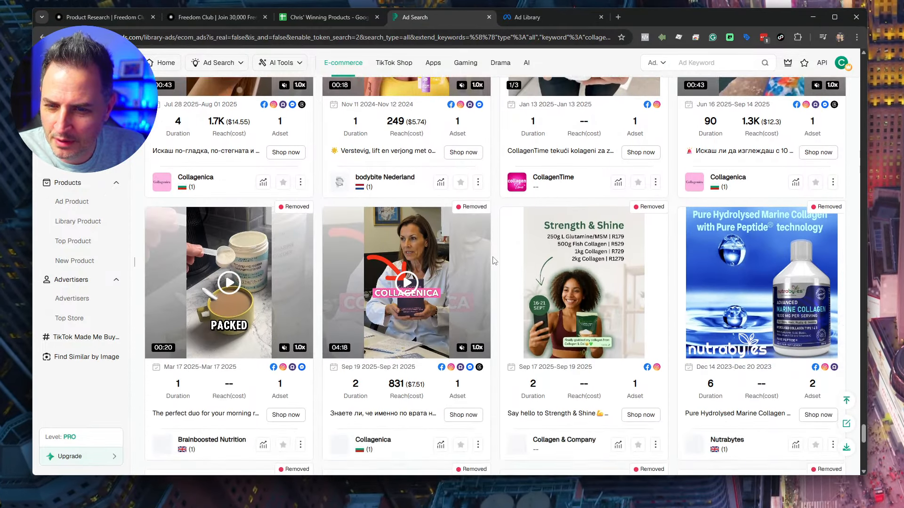
scroll(492, 260, down, 1)
scroll(493, 261, down, 9)
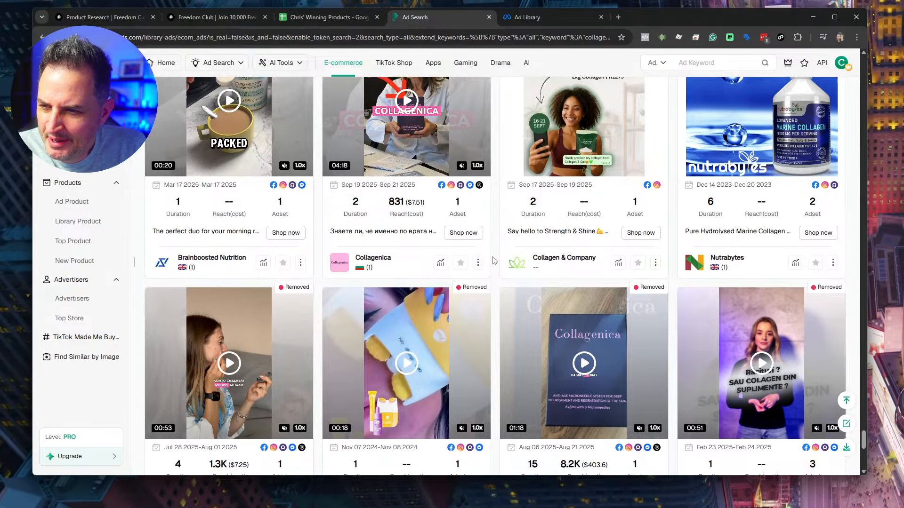
scroll(493, 261, up, 1)
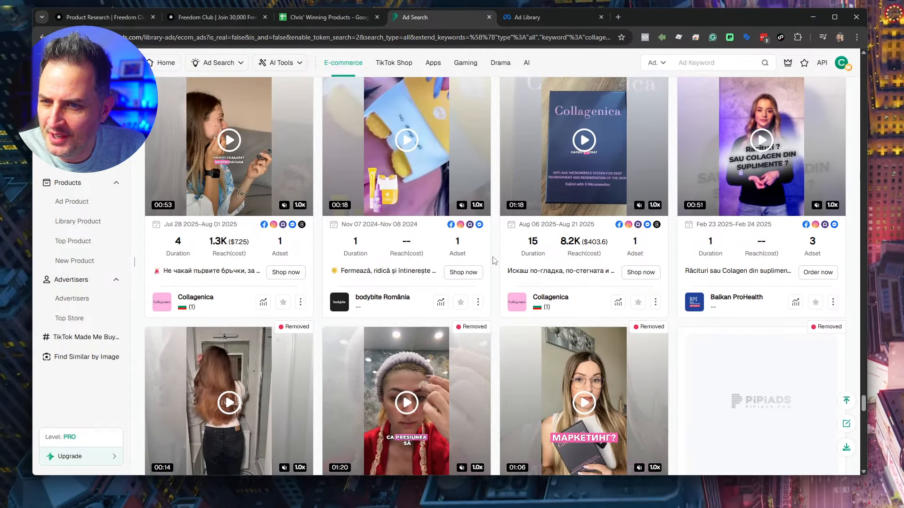
scroll(493, 261, down, 4)
scroll(493, 261, up, 4)
scroll(493, 261, up, 2)
mouse_move(575, 209)
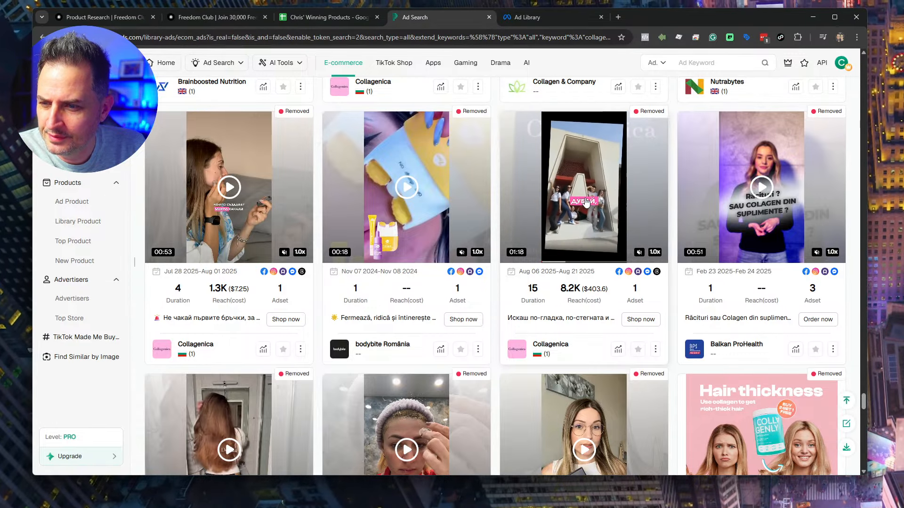
scroll(579, 207, down, 5)
scroll(572, 210, down, 5)
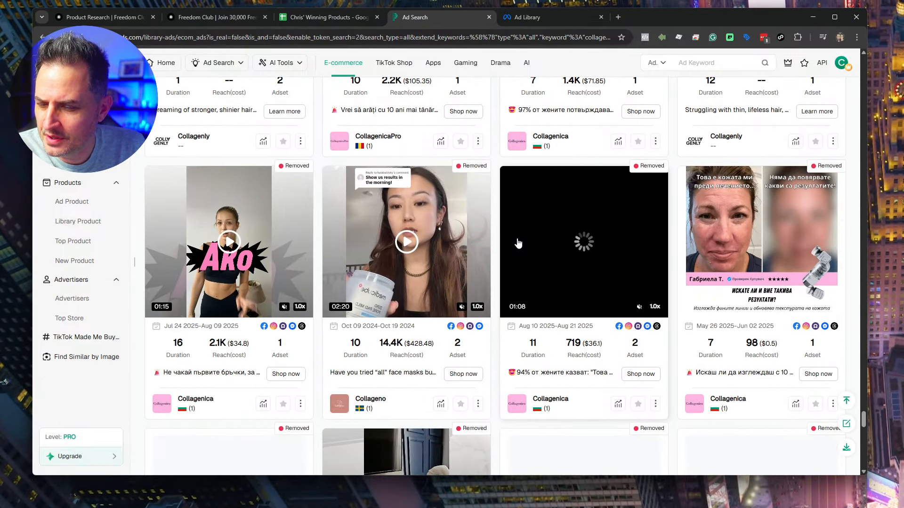
scroll(518, 243, down, 5)
scroll(400, 188, up, 5)
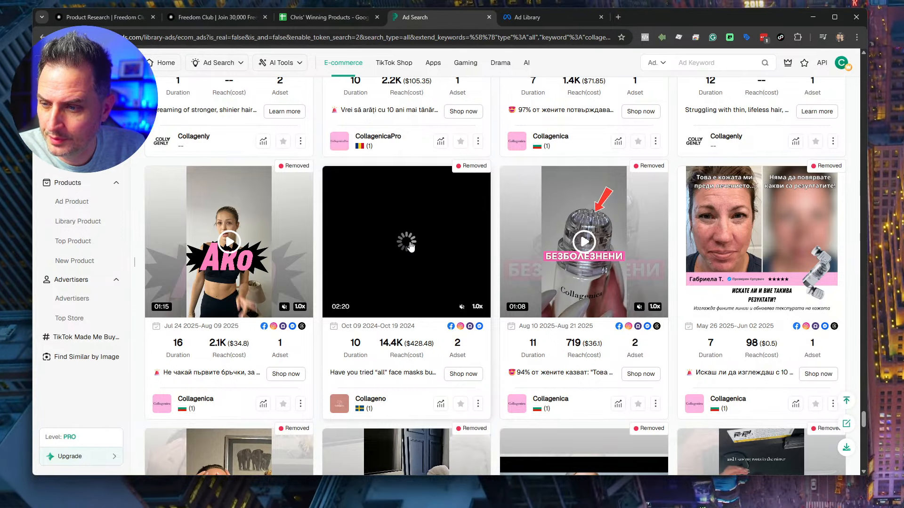
Step: Open the Collageno ad with 14.4K reach and proceed past the privacy warning to its collageno.se product page
click(411, 246)
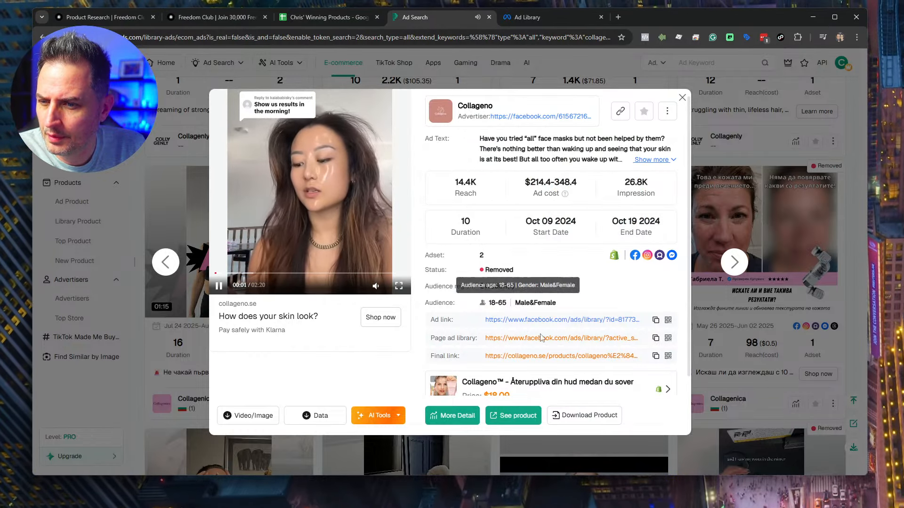
click(542, 357)
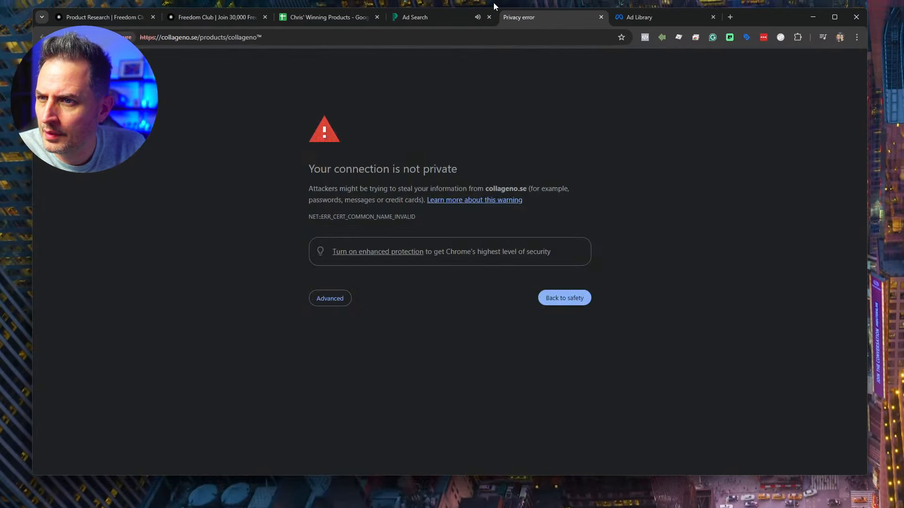
click(328, 298)
click(356, 370)
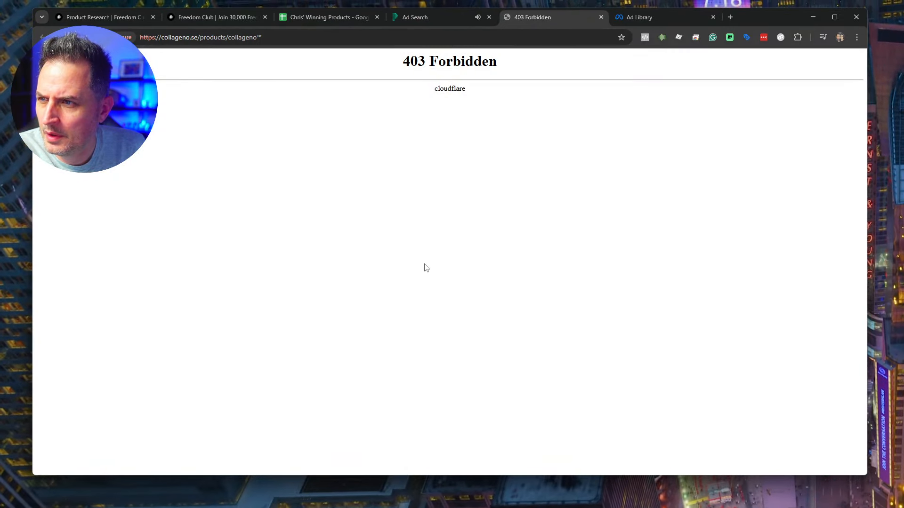
Step: Try reloading the collageno.se product page without the trademark sign and protocol prefix in its address, and close the page
click(294, 38)
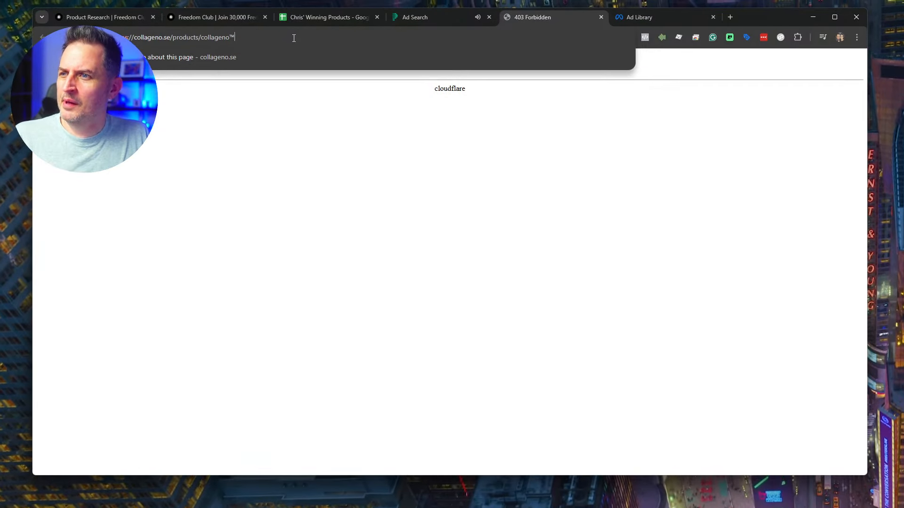
click(294, 37)
key(BackSpace)
key(Return)
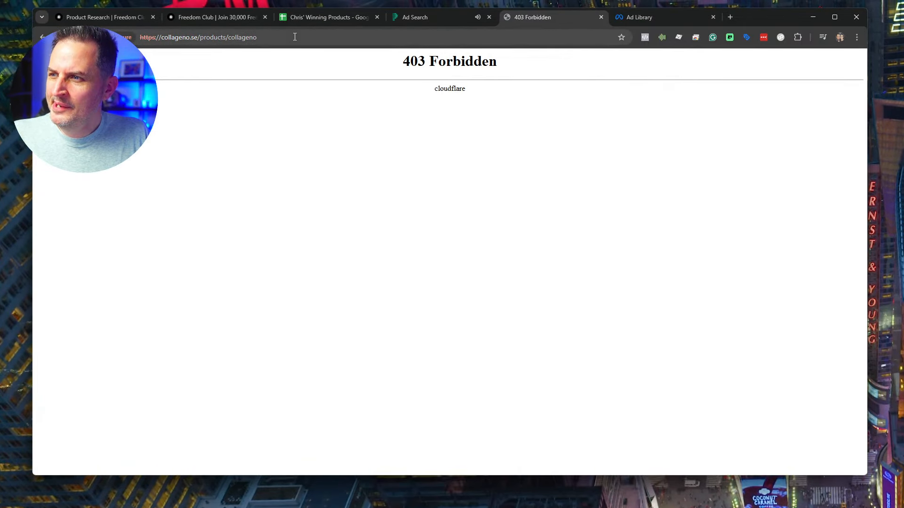
drag(161, 40, 137, 39)
key(BackSpace)
key(Return)
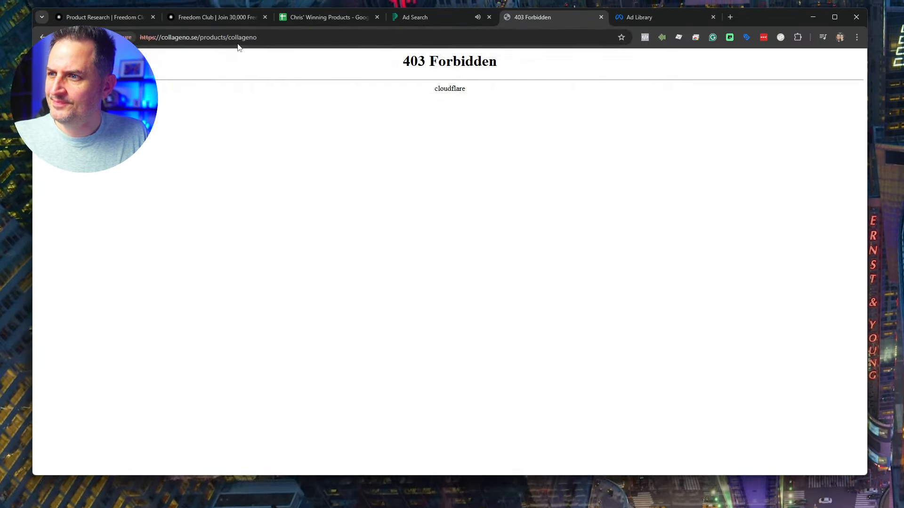
click(601, 17)
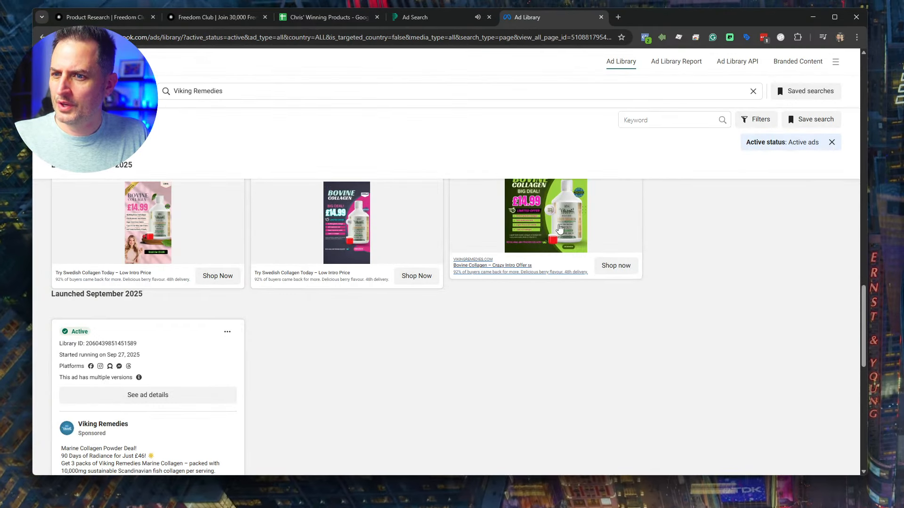
Step: Check the Collageno advertiser's active ads in the Facebook Ad Library, and close the ad's details in the PiPiADS search
click(419, 17)
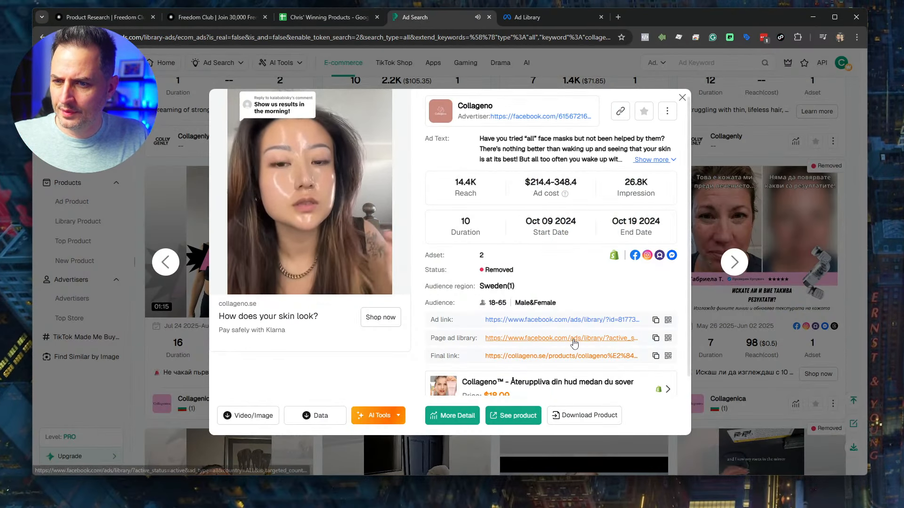
click(573, 338)
click(440, 18)
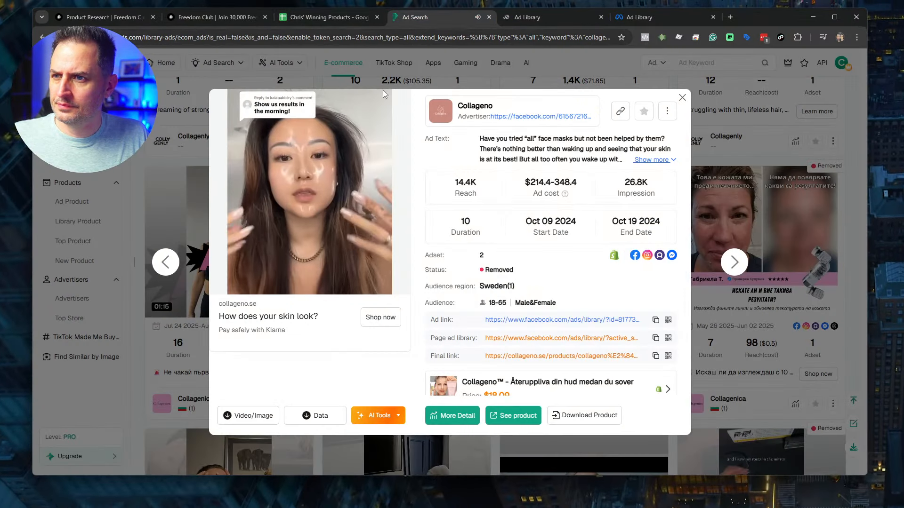
click(530, 18)
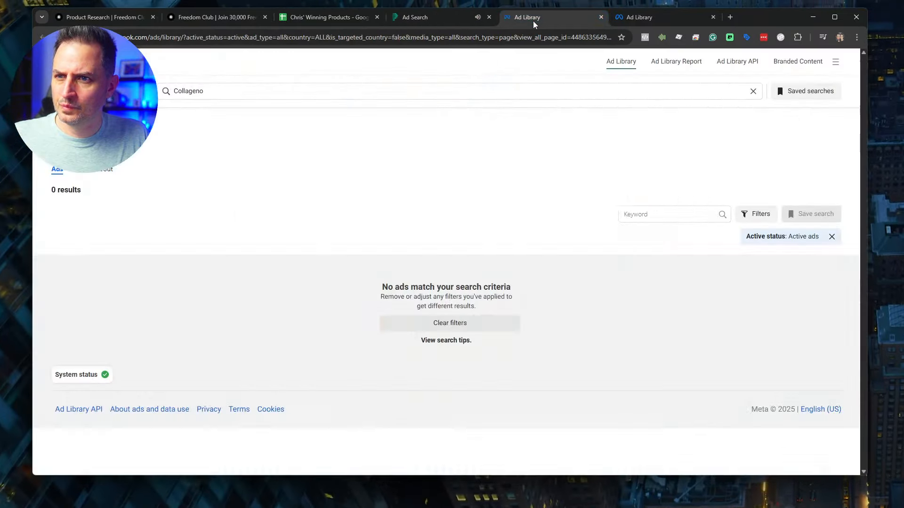
click(466, 16)
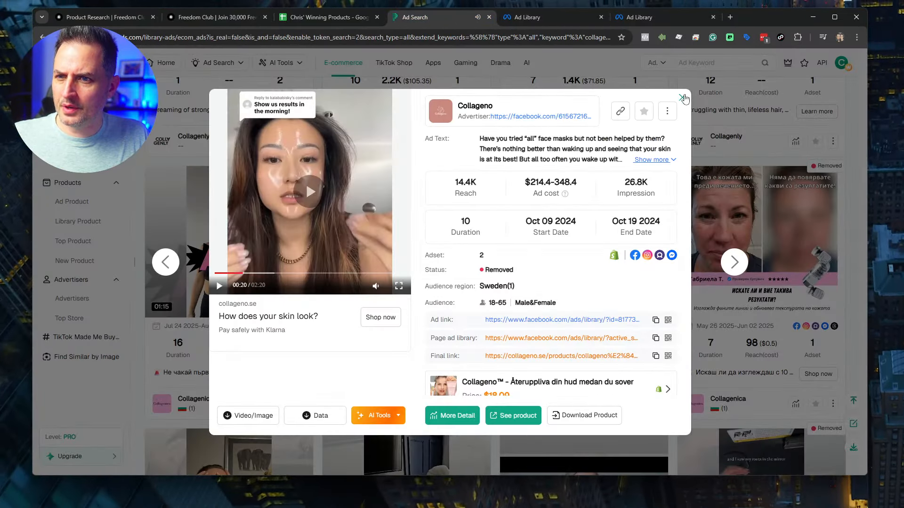
key(Escape)
Step: Start a new e-commerce ad search with the keyword "collagen"
scroll(388, 295, down, 10)
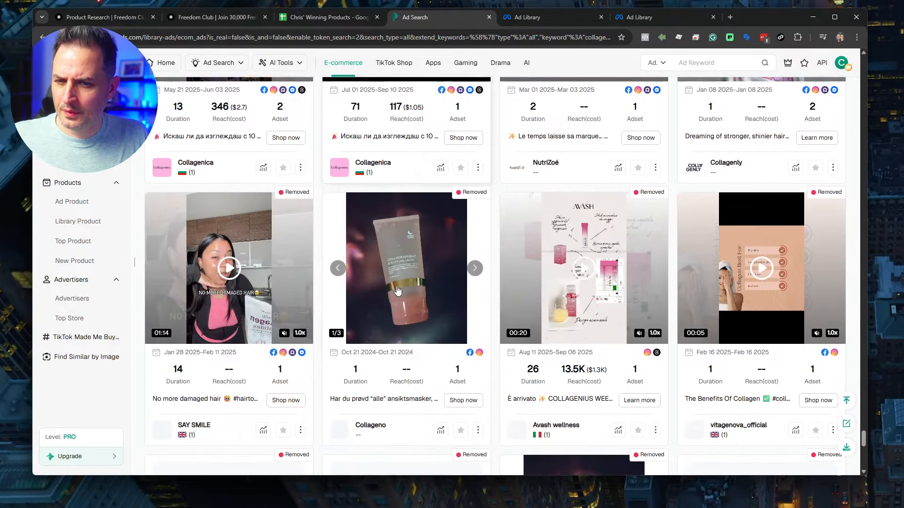
scroll(403, 288, down, 10)
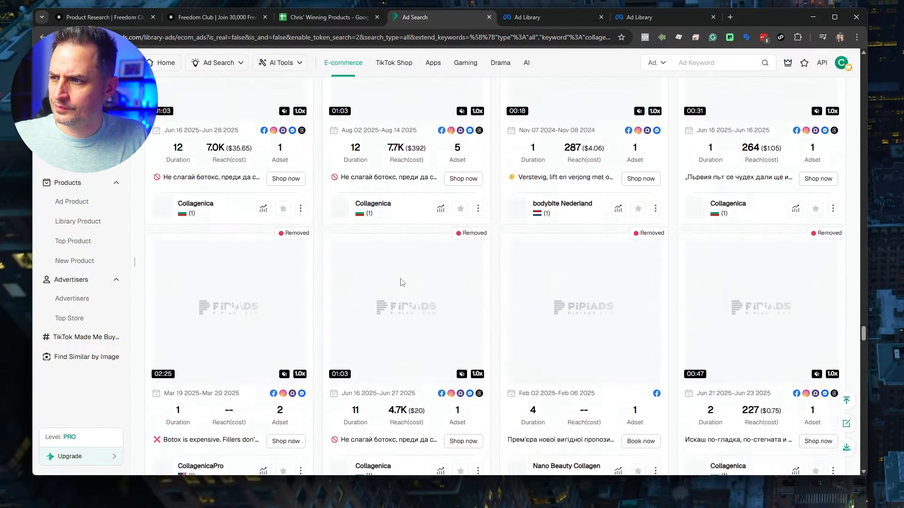
click(72, 104)
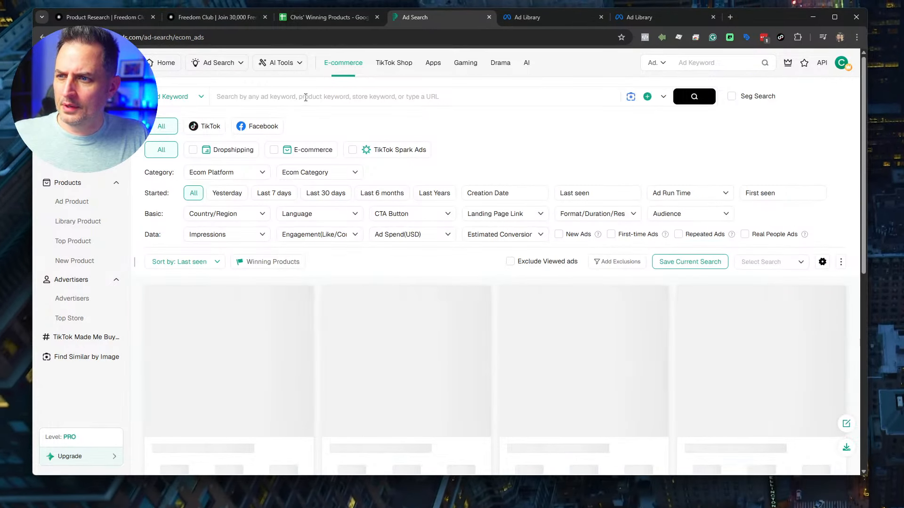
click(305, 96)
text(collagen)
key(Return)
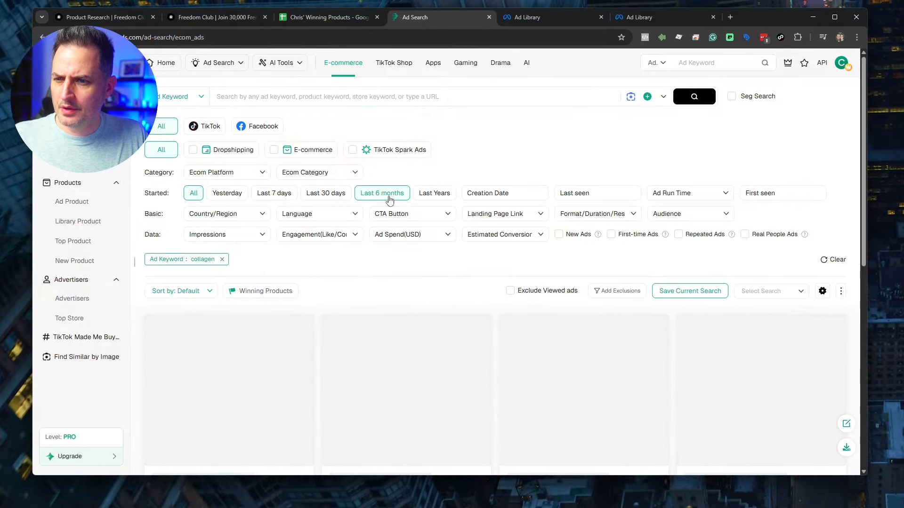
Step: Limit the collagen ads to those created in the last 6 months and last seen within 24 hours, sorted by Ad Spend
click(382, 193)
click(608, 194)
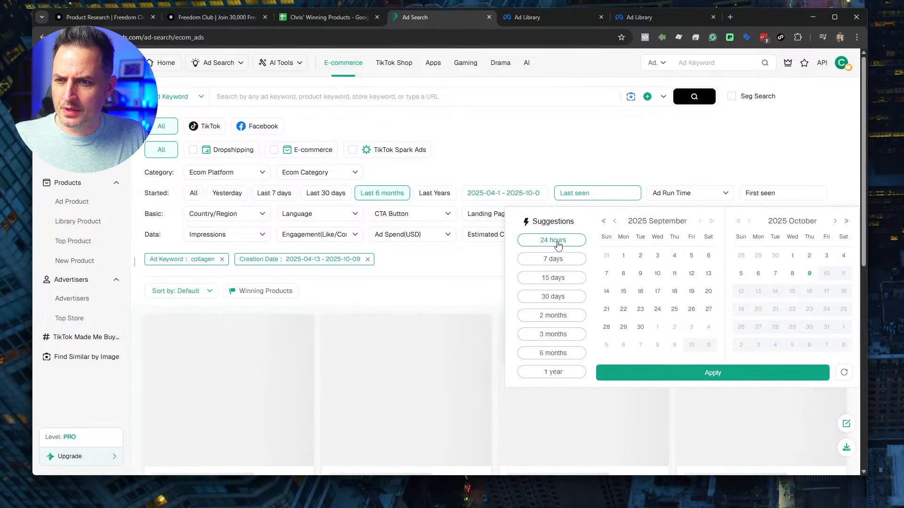
click(558, 241)
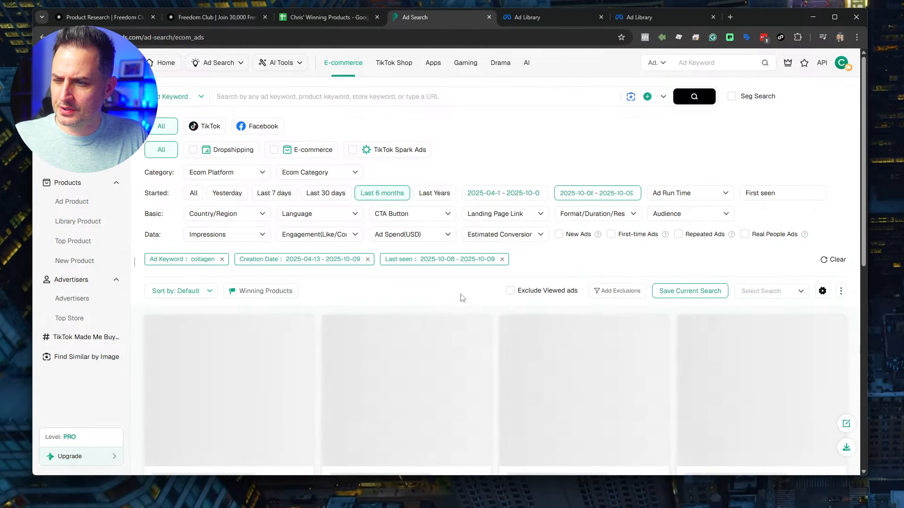
click(175, 292)
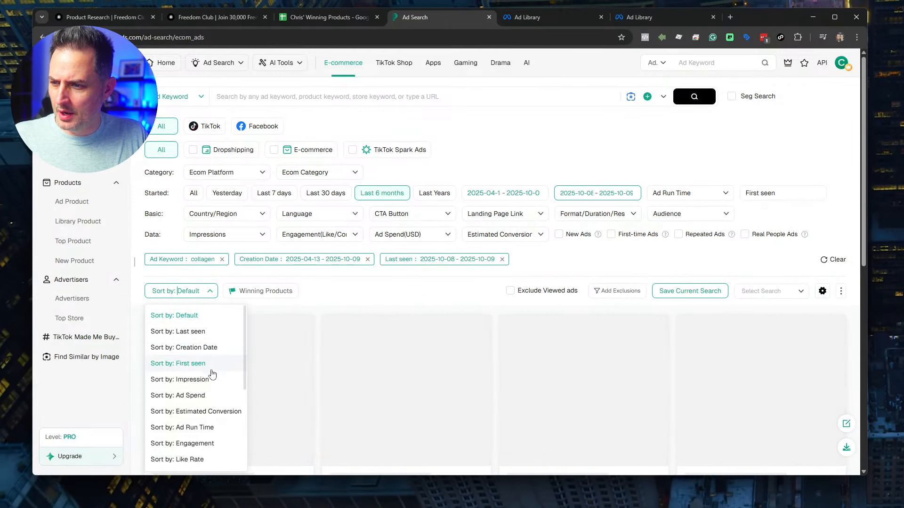
click(209, 395)
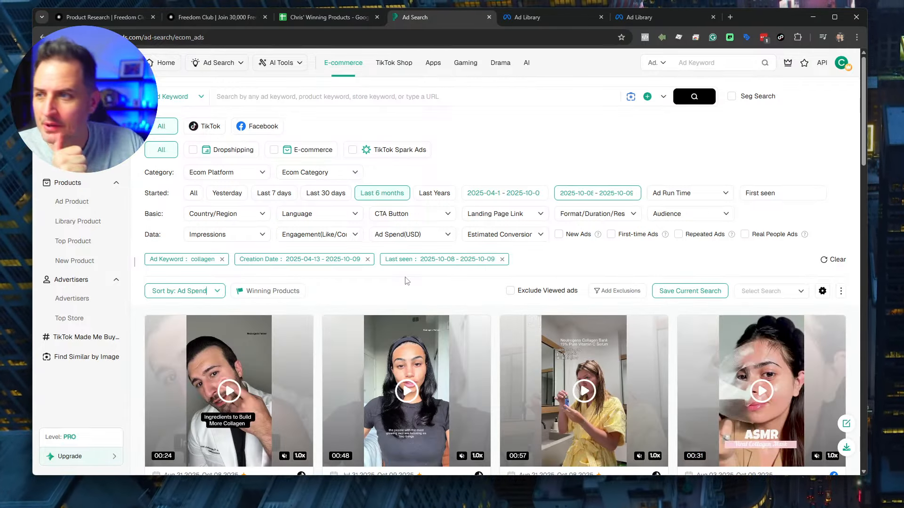
click(359, 17)
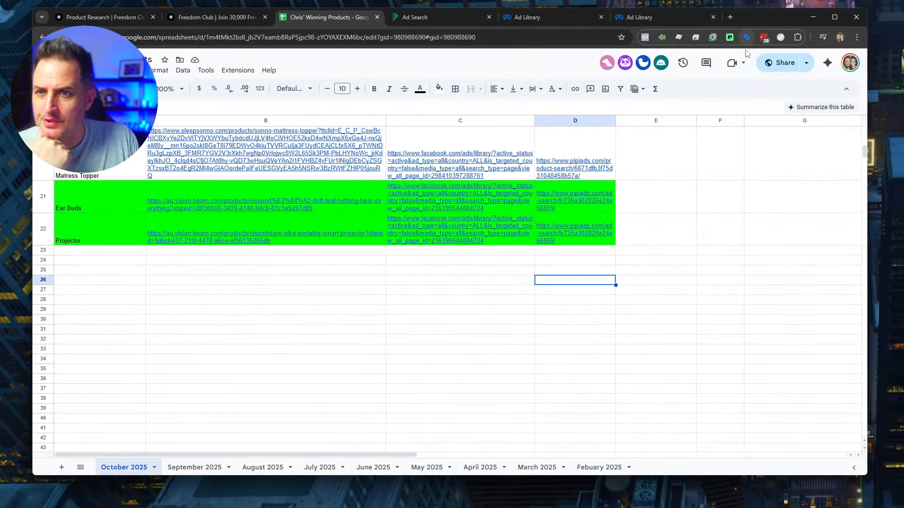
click(807, 63)
click(753, 79)
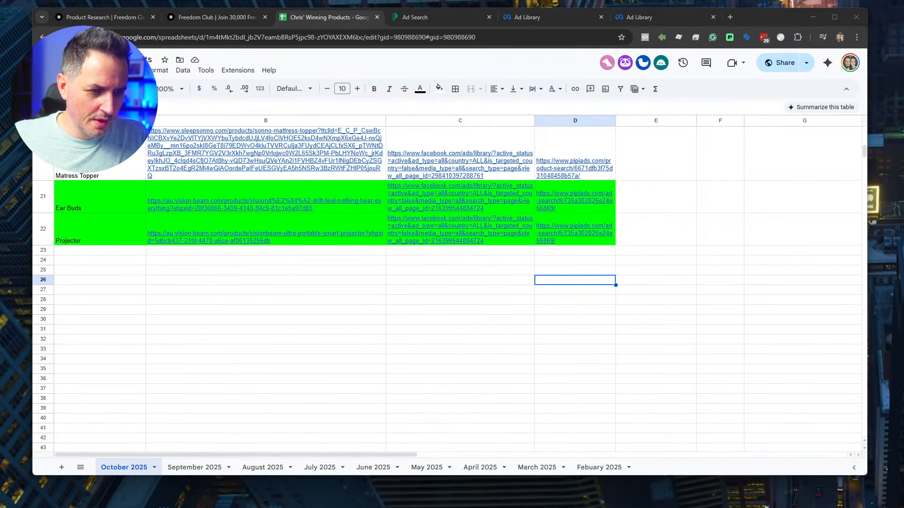
click(200, 16)
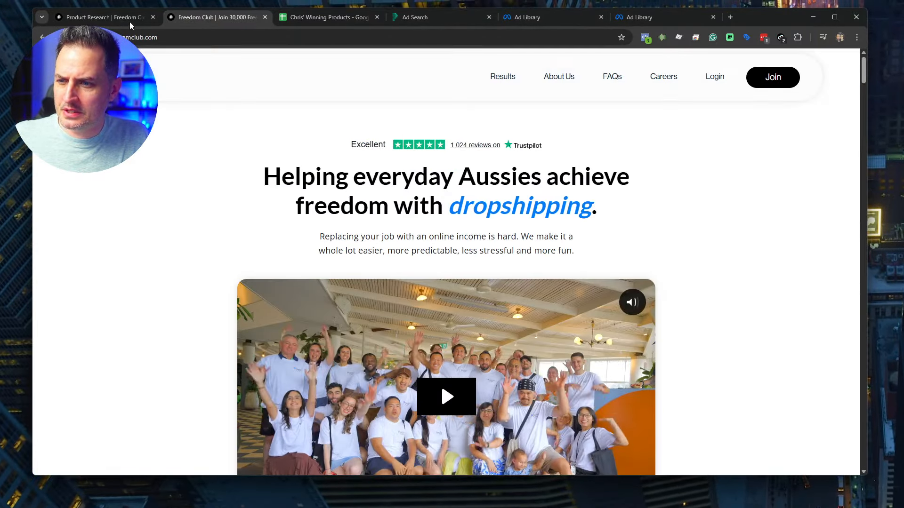
click(129, 21)
click(457, 17)
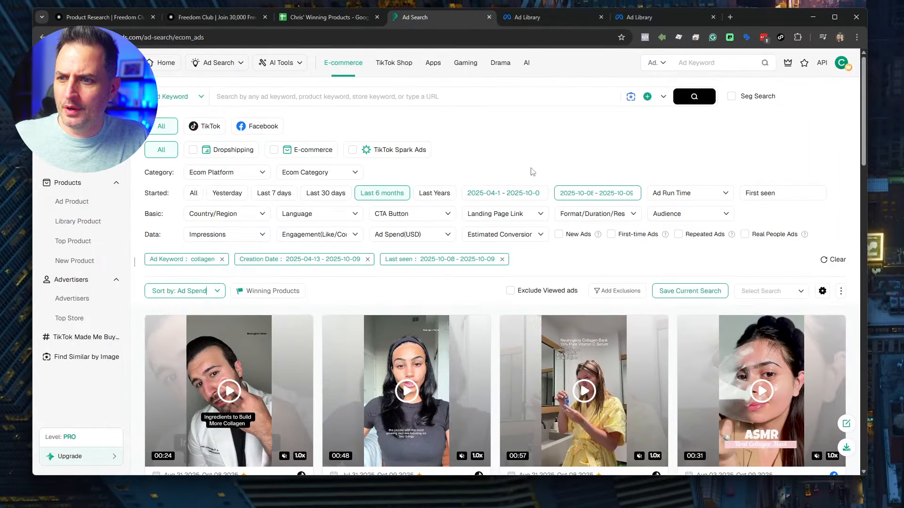
Step: Open the Neutrogena partner ad with 54.1M impressions, view its Amazon product page, and close the ad's details
scroll(531, 267, down, 3)
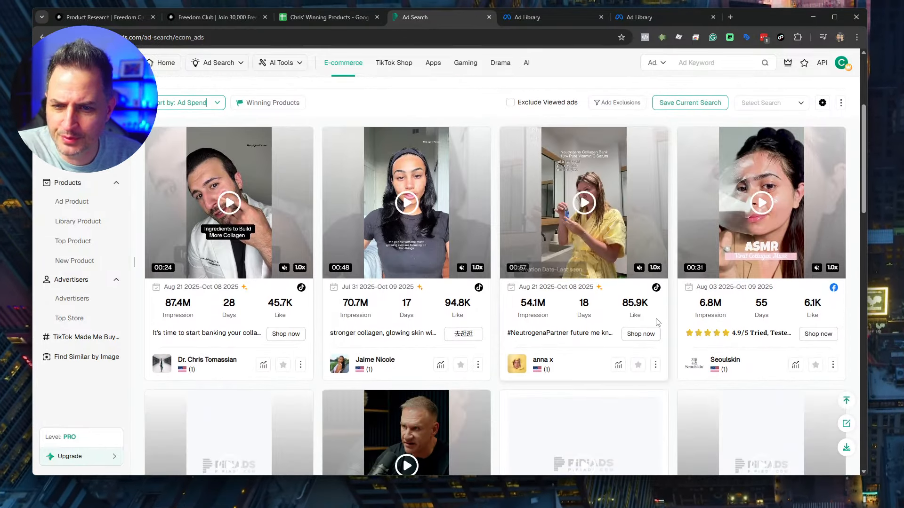
scroll(734, 258, up, 2)
scroll(754, 245, down, 2)
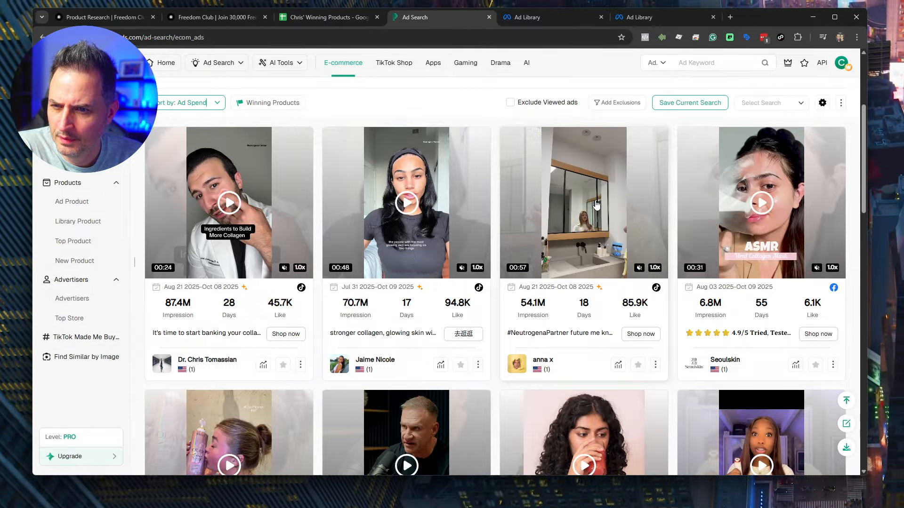
click(578, 233)
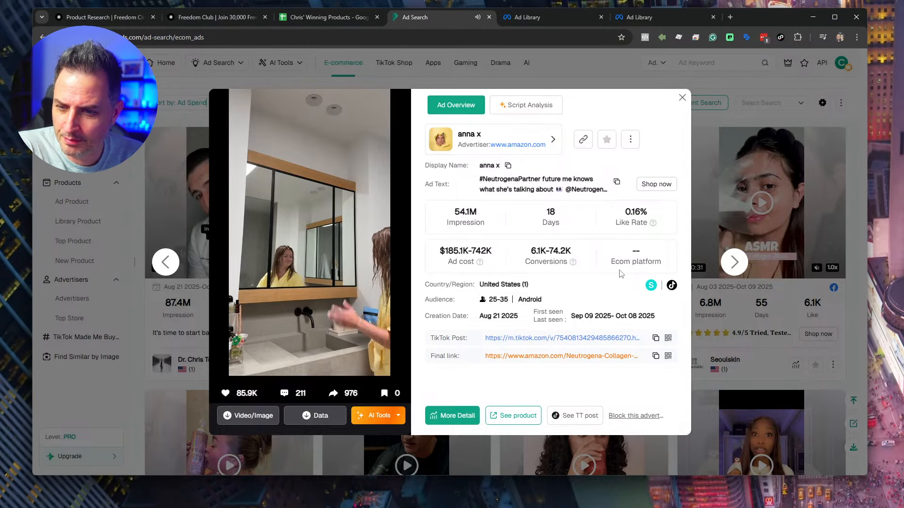
click(560, 356)
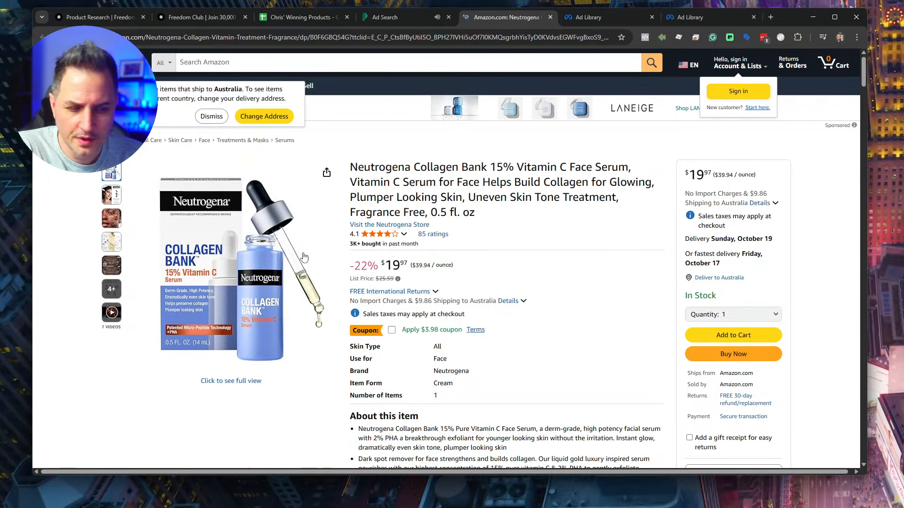
click(398, 14)
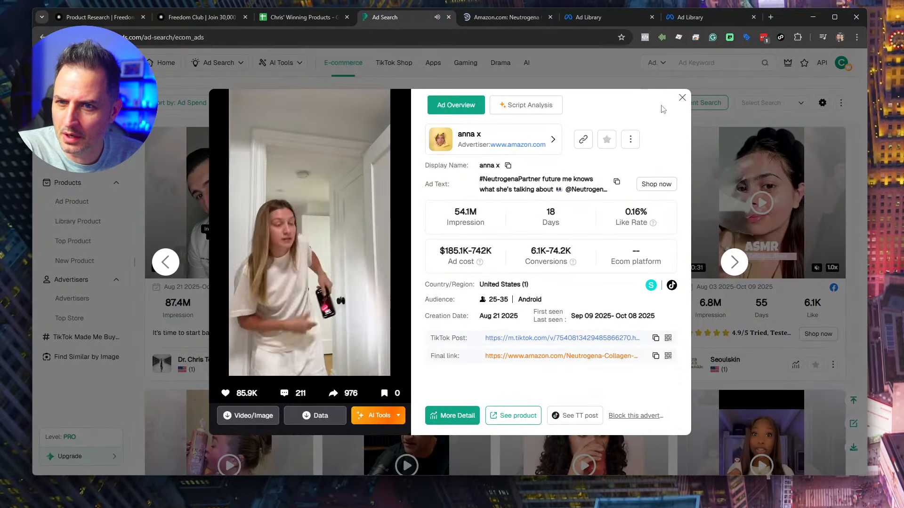
click(682, 97)
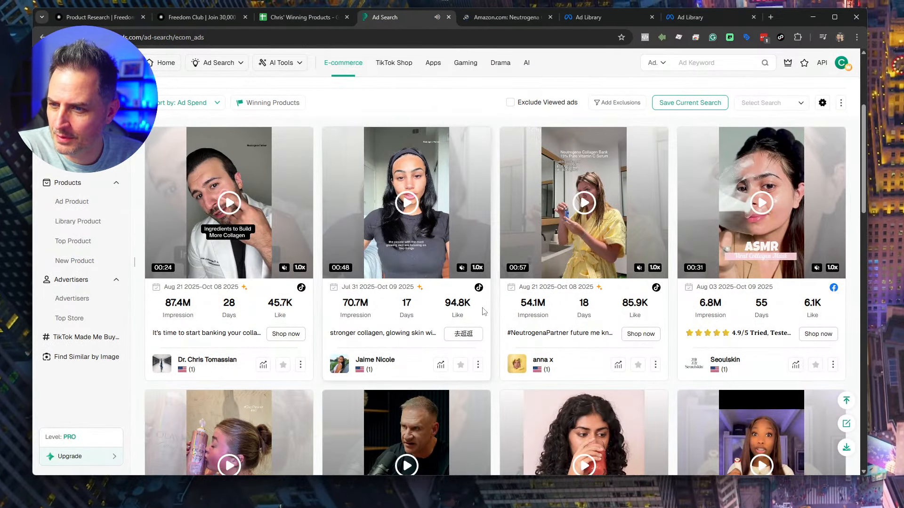
Step: Browse the collagen ads sorted by Ad Spend, comparing advertisers, impressions, and running days to find a smaller brand worth investigating
scroll(483, 311, down, 3)
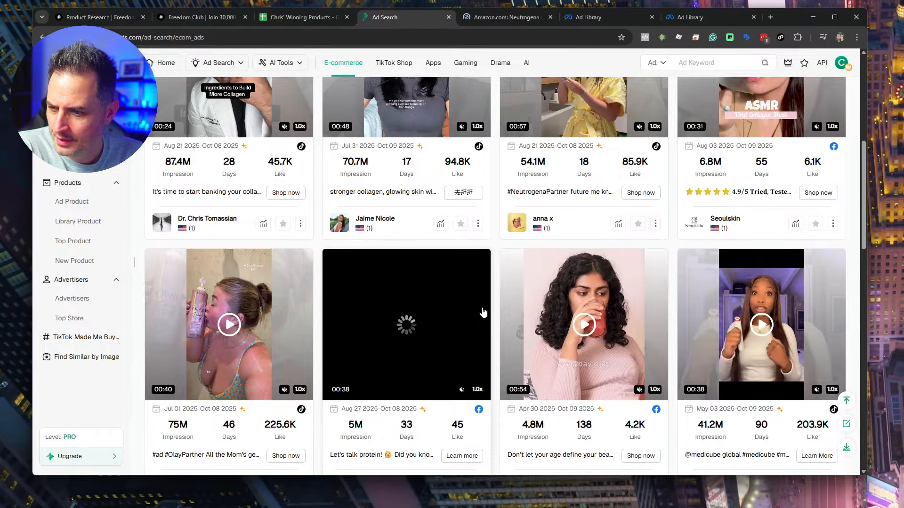
scroll(482, 311, down, 2)
scroll(483, 311, down, 2)
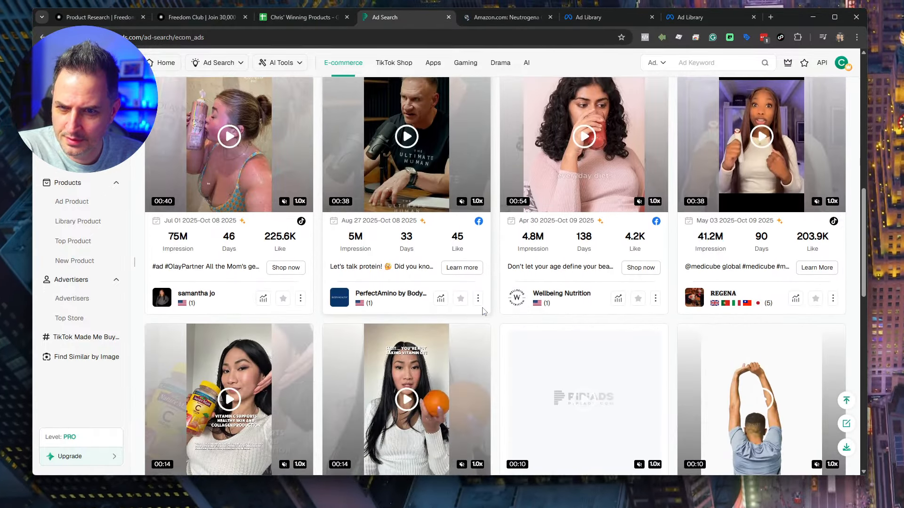
scroll(499, 299, down, 1)
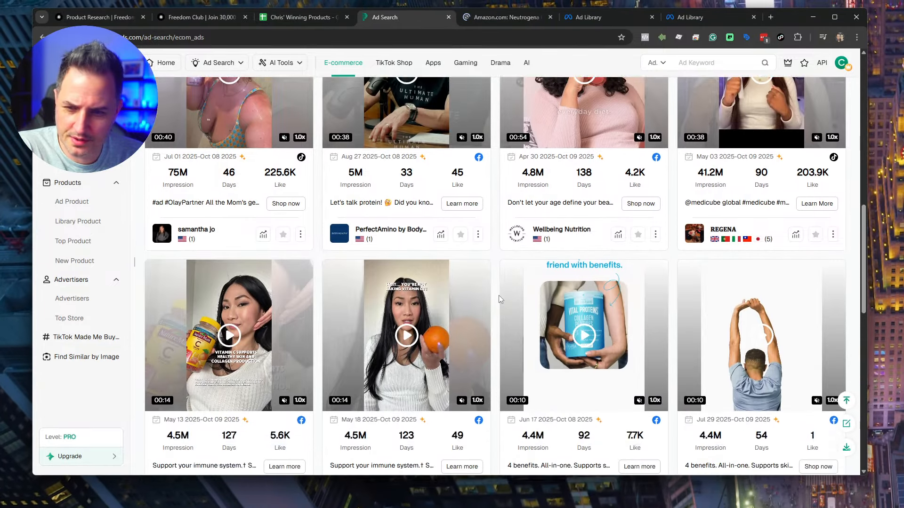
scroll(498, 295, down, 2)
scroll(498, 295, down, 4)
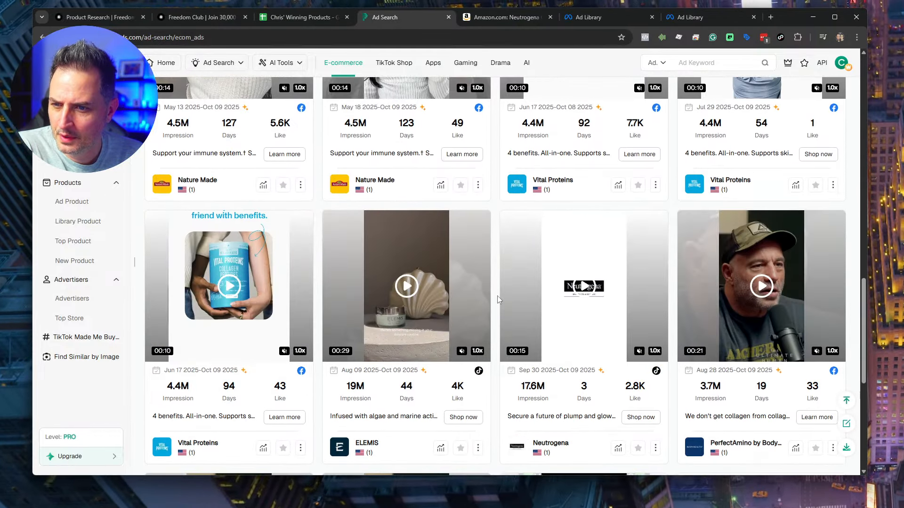
scroll(498, 300, down, 6)
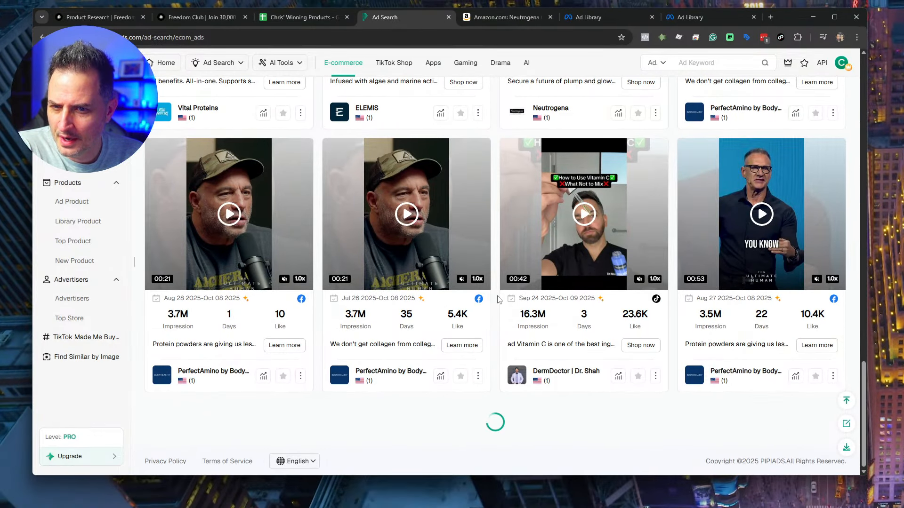
scroll(498, 299, down, 3)
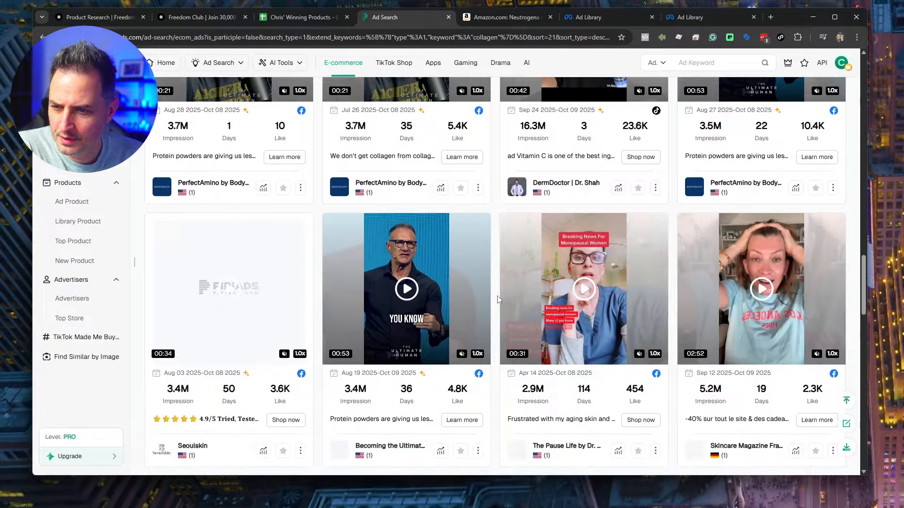
scroll(497, 298, down, 3)
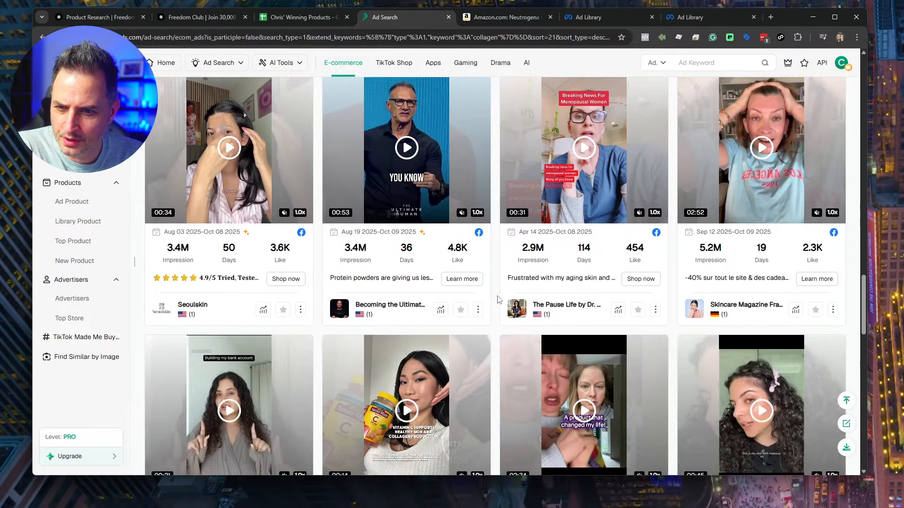
scroll(498, 299, down, 6)
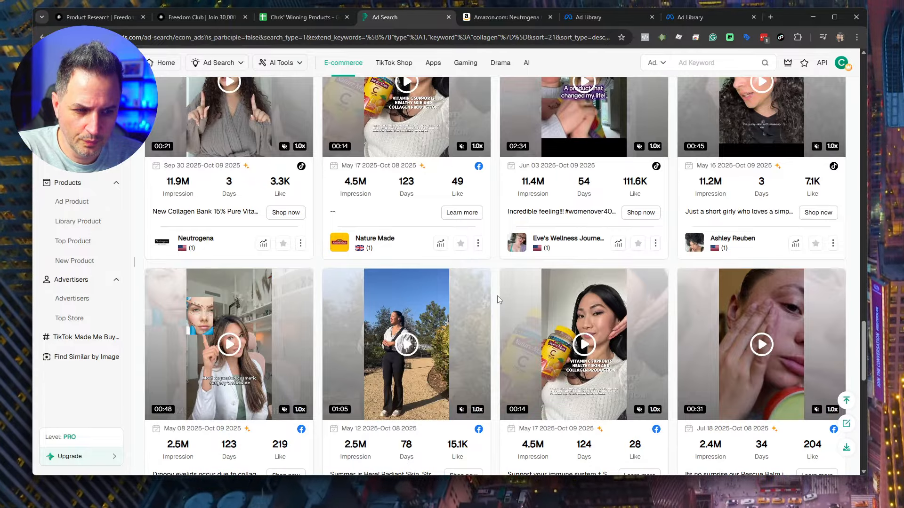
scroll(499, 300, down, 3)
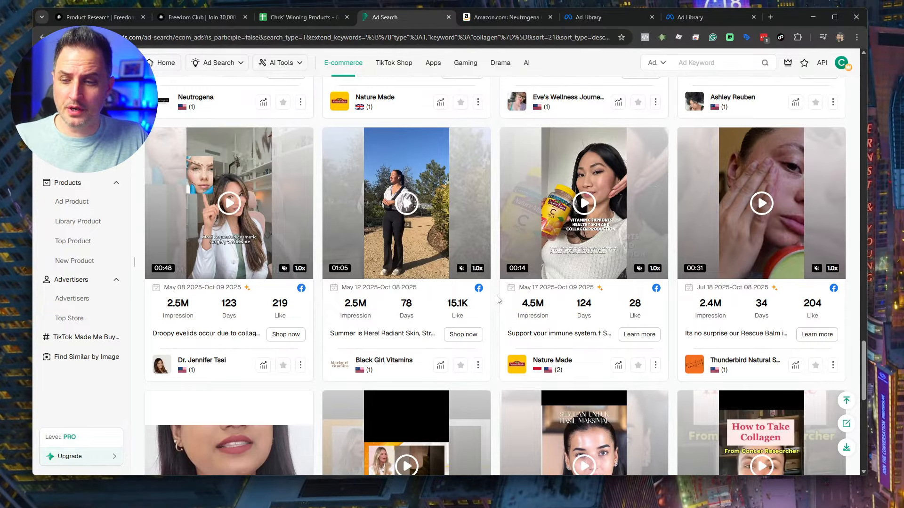
scroll(499, 299, down, 1)
scroll(499, 300, down, 2)
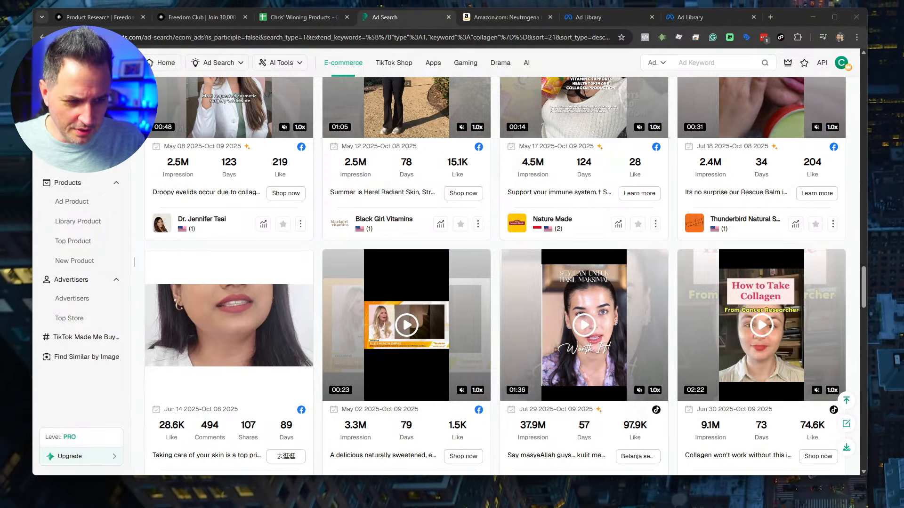
scroll(481, 281, down, 6)
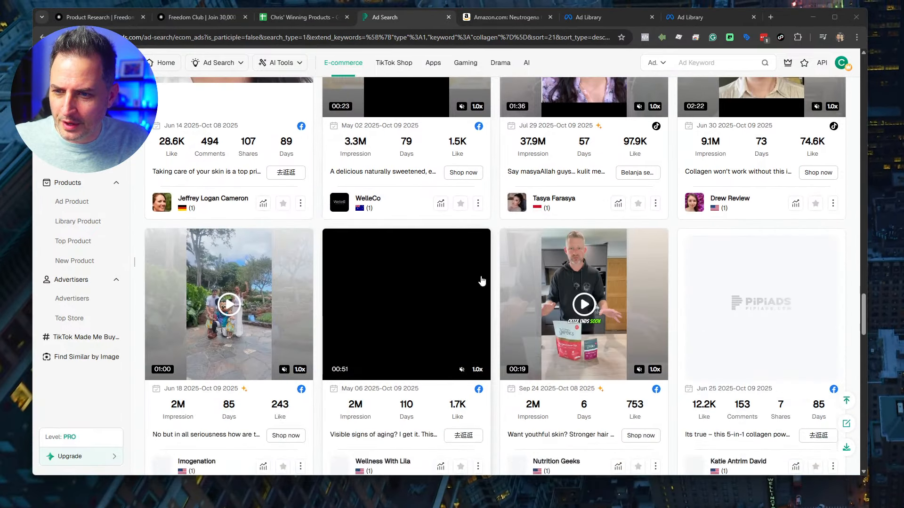
scroll(481, 281, down, 2)
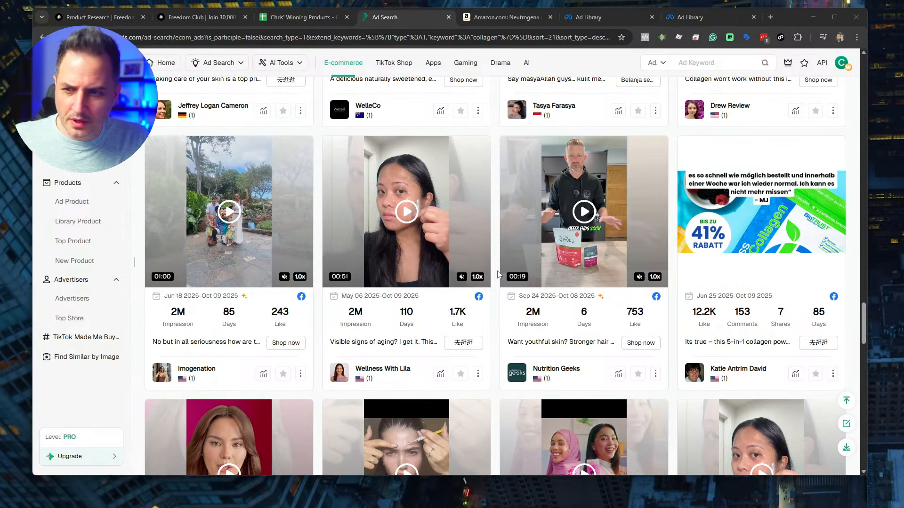
Step: Open the Nutrition Geeks ad's Collagen Glow Up Powder product page and examine its pack offers and brand comparison
click(592, 226)
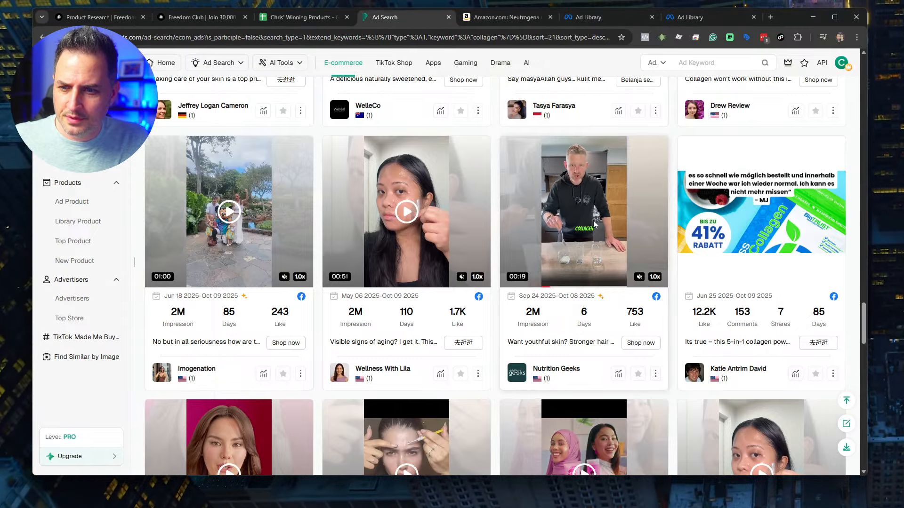
click(592, 228)
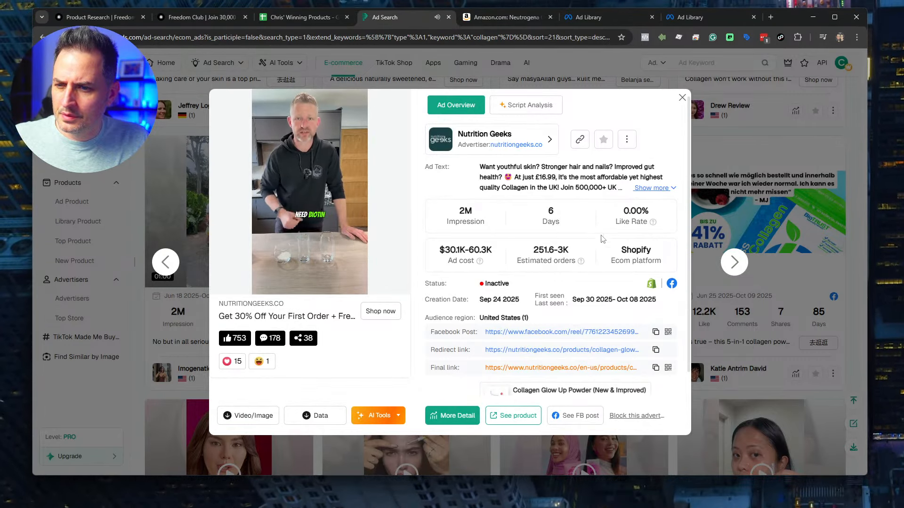
click(597, 369)
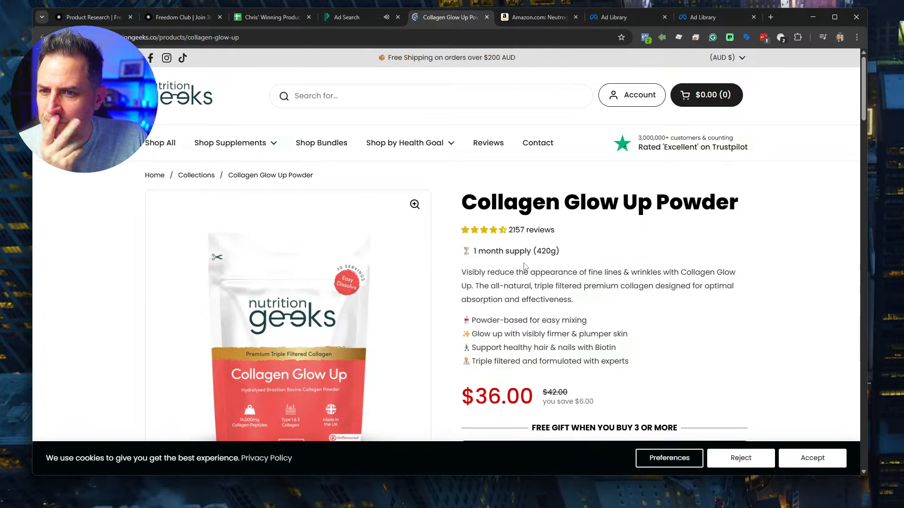
scroll(525, 266, down, 5)
scroll(526, 263, down, 5)
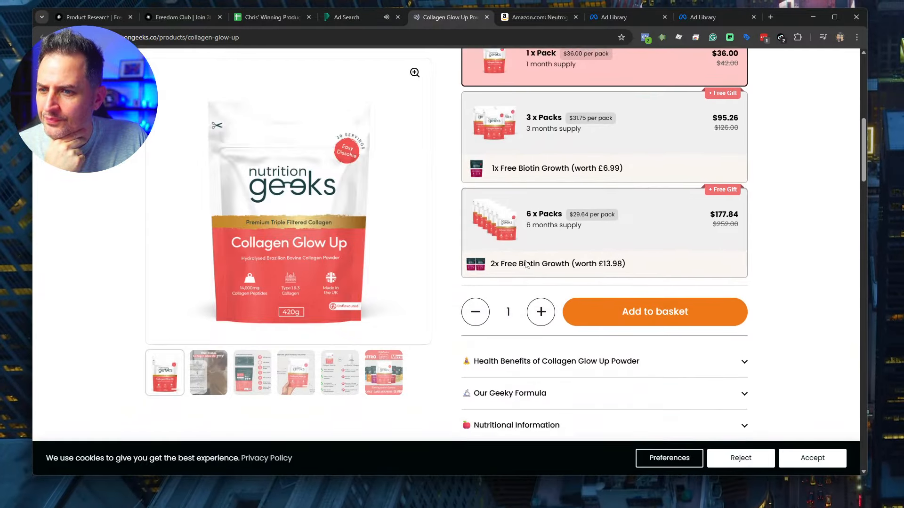
scroll(527, 263, down, 10)
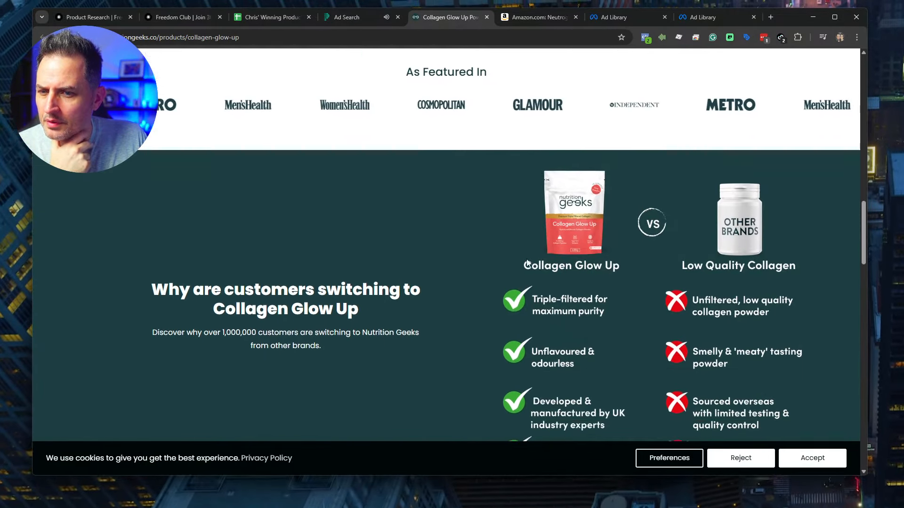
scroll(530, 248, up, 9)
key(Home)
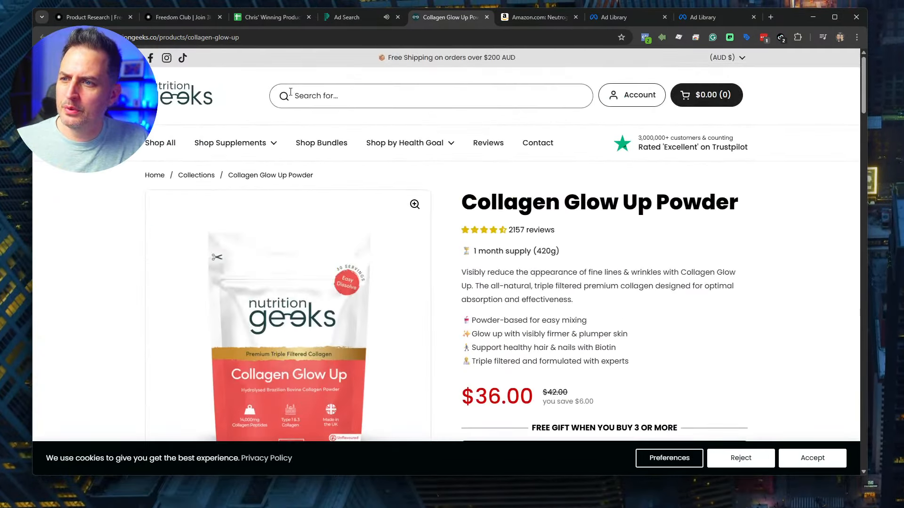
Step: Copy "nutritiongeeks" from the store's web address, search for it in the Facebook Ad Library, and open the Nutrition Geeks advertiser's active ads
key(ctrl+l)
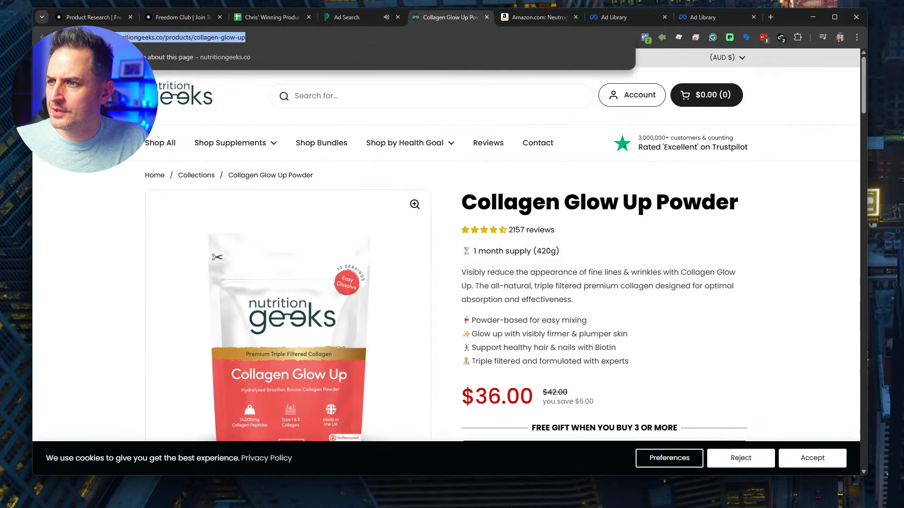
double_click(165, 37)
key(ctrl+c)
click(652, 17)
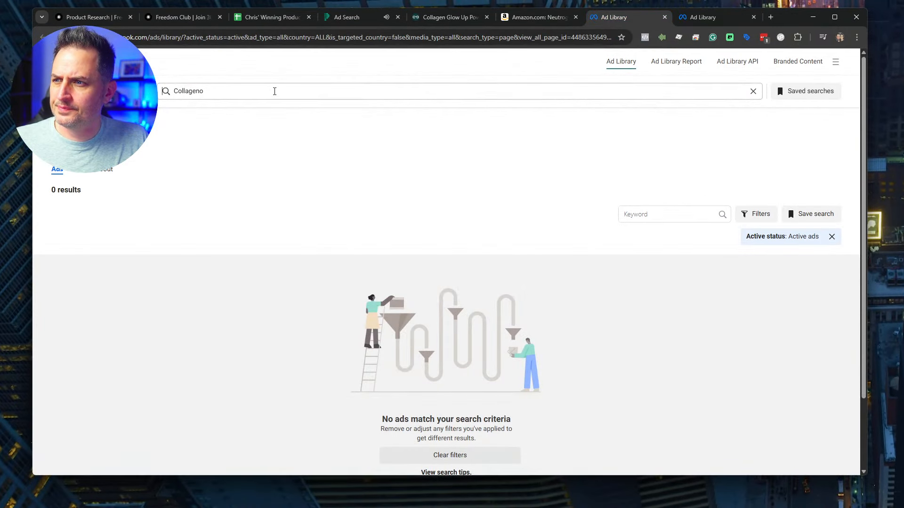
key(ctrl+a)
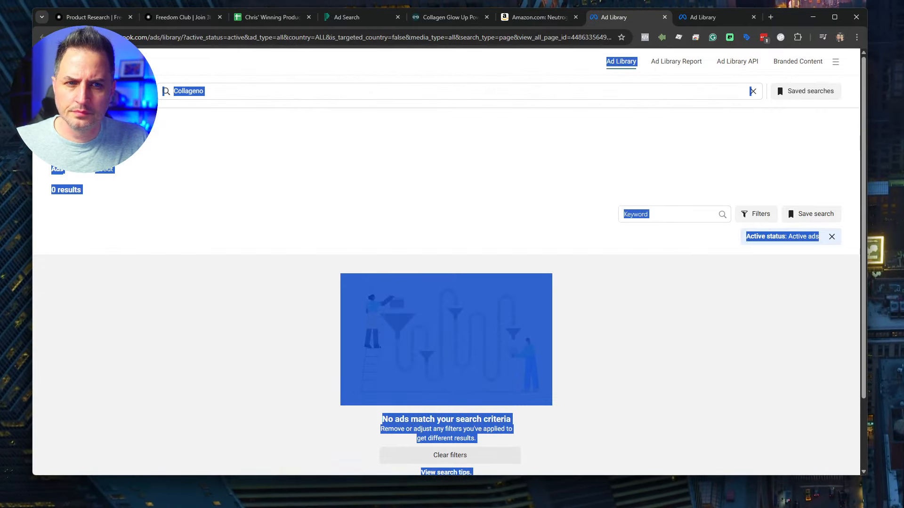
click(254, 93)
key(ctrl+a)
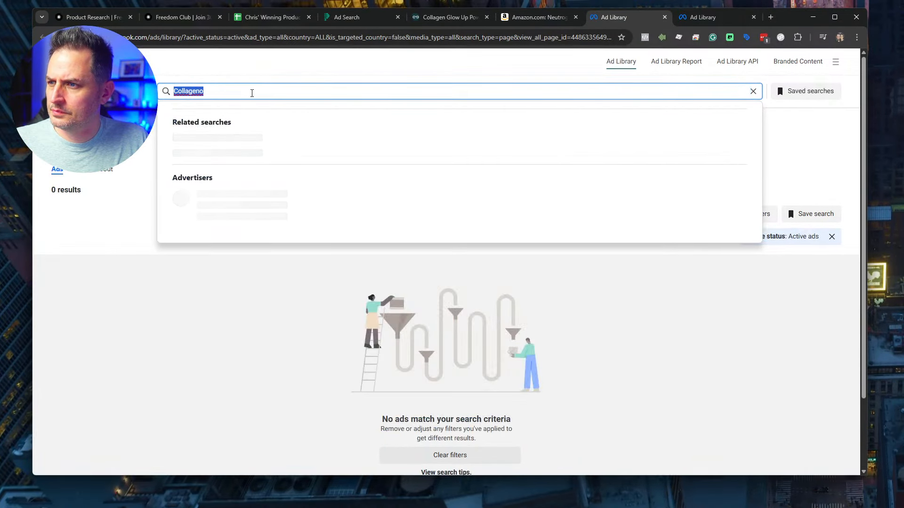
key(ctrl+v)
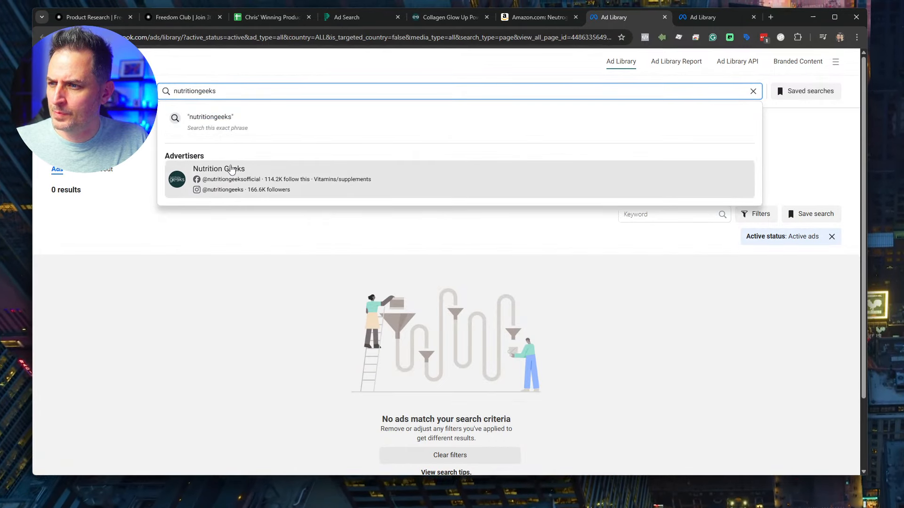
click(261, 174)
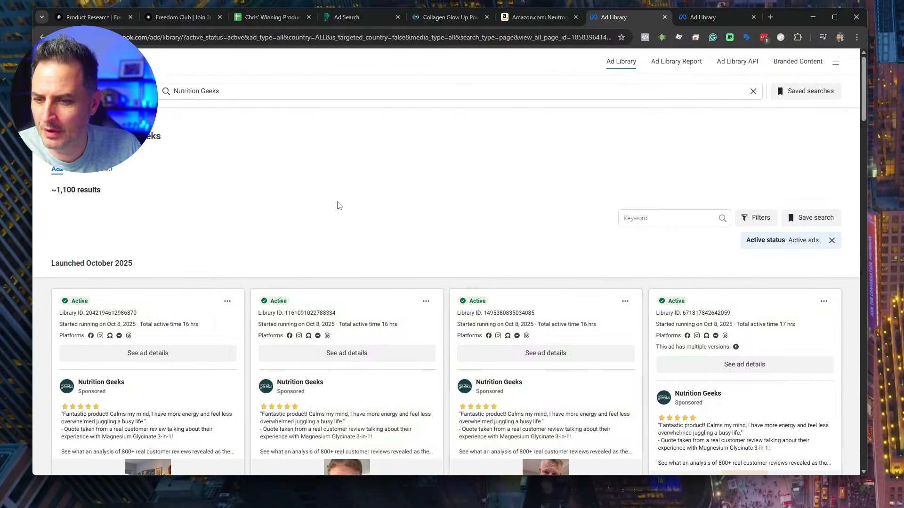
Step: Examine Nutrition Geeks' active ads from October and September 2025, checking start dates, creatives, and which products they promote
scroll(340, 202, down, 5)
scroll(340, 201, up, 4)
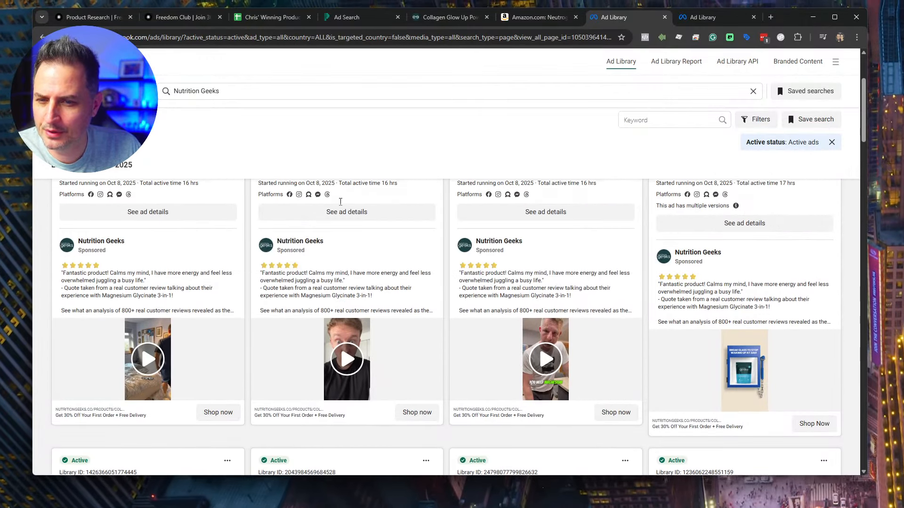
scroll(340, 206, down, 3)
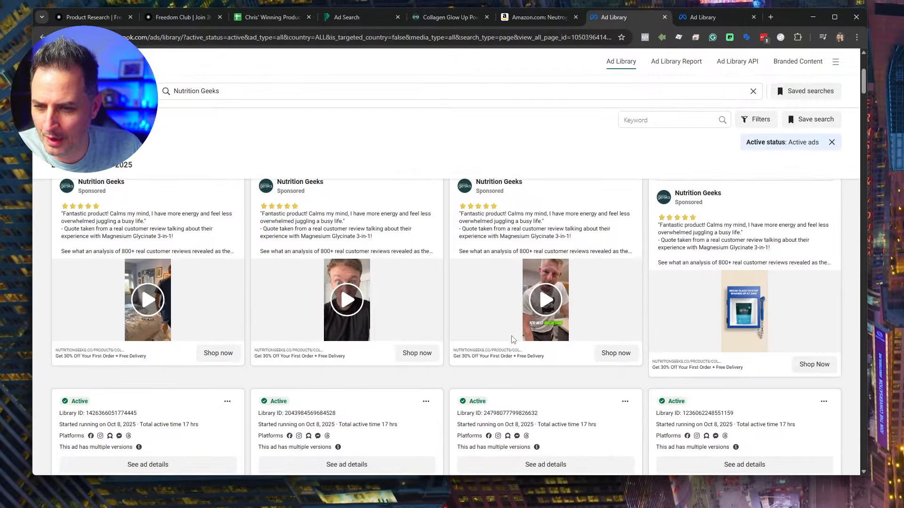
scroll(455, 331, down, 10)
scroll(461, 326, down, 5)
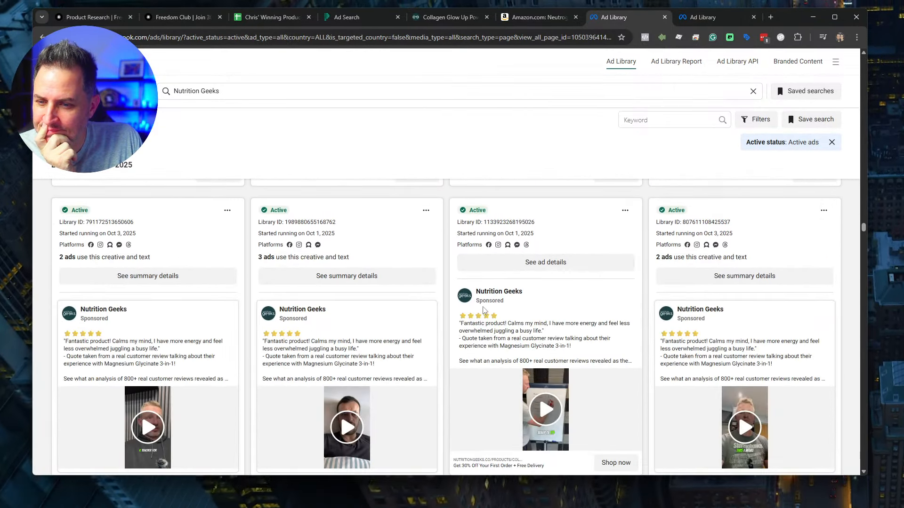
scroll(485, 311, down, 8)
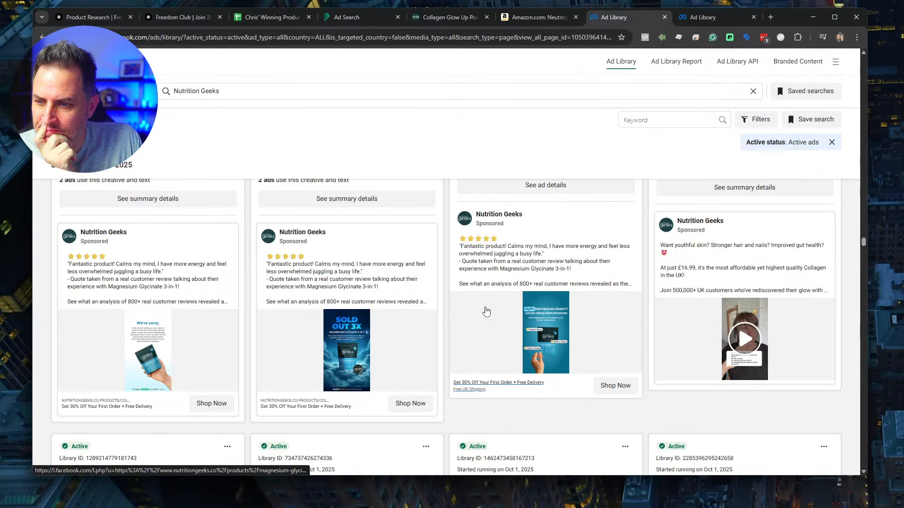
scroll(486, 311, down, 5)
scroll(487, 310, down, 15)
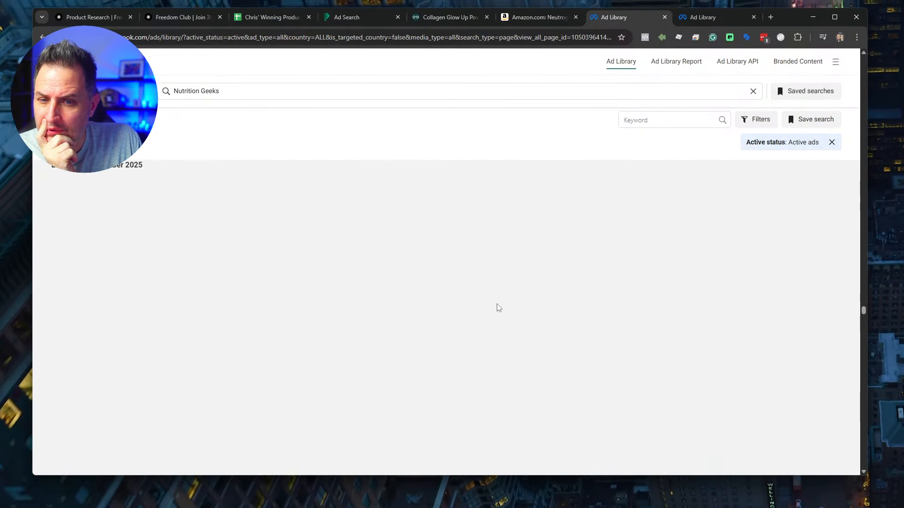
scroll(499, 308, down, 10)
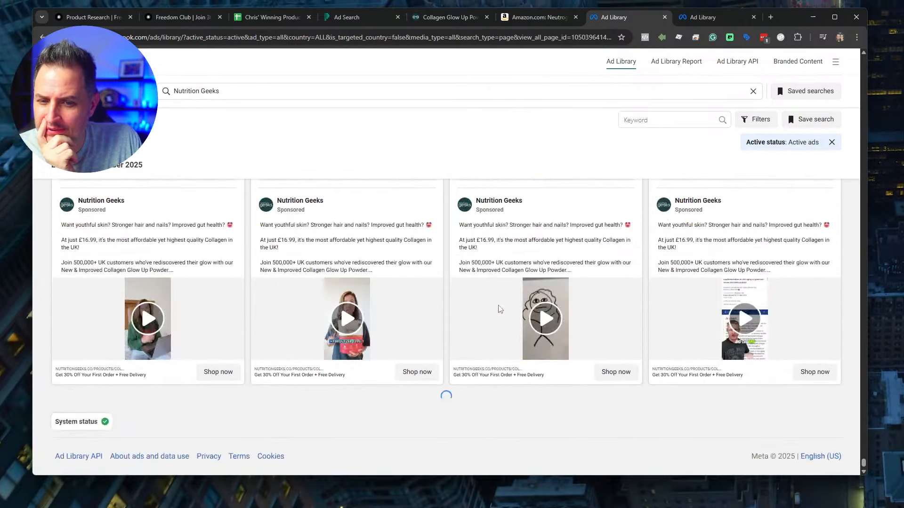
scroll(500, 309, down, 10)
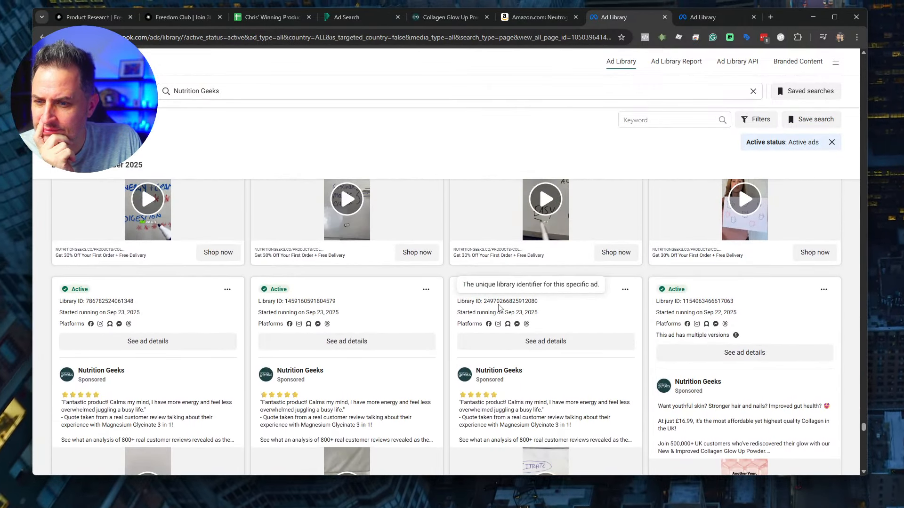
scroll(500, 308, down, 5)
scroll(558, 308, down, 5)
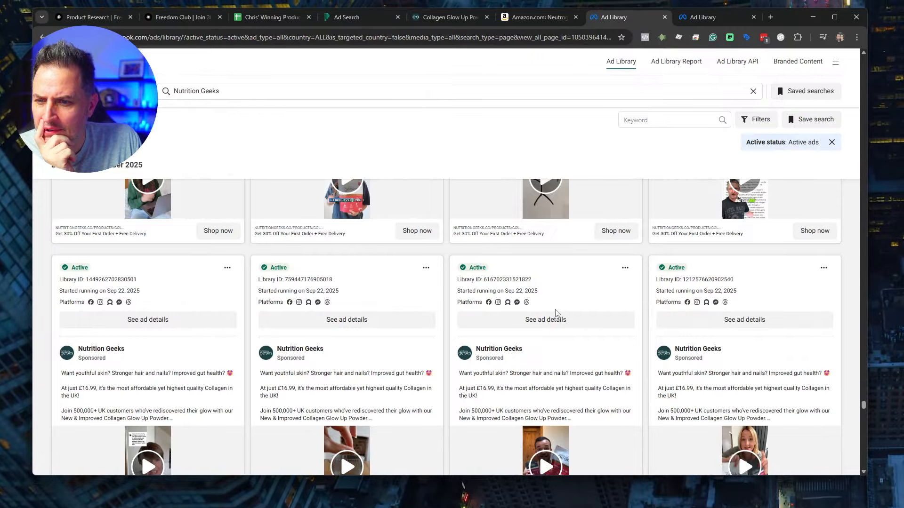
Step: Enter "Collagen" in cell A23 of the October 2025 sheet and paste the Nutrition Geeks Facebook Ad Library link into C23
click(289, 39)
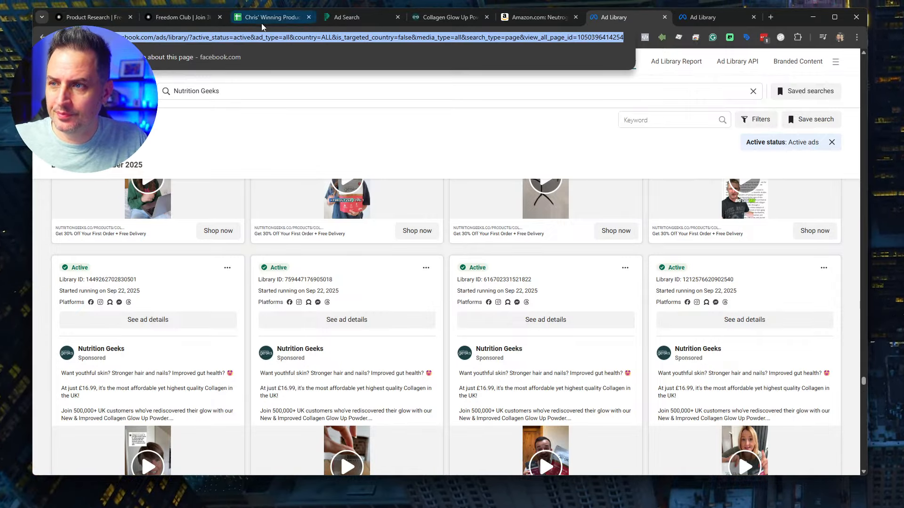
click(297, 17)
click(74, 252)
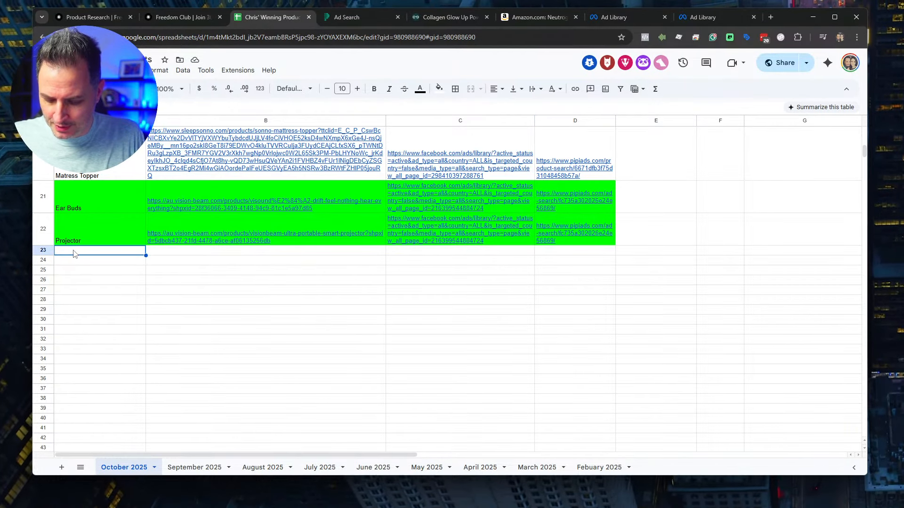
text(Collo)
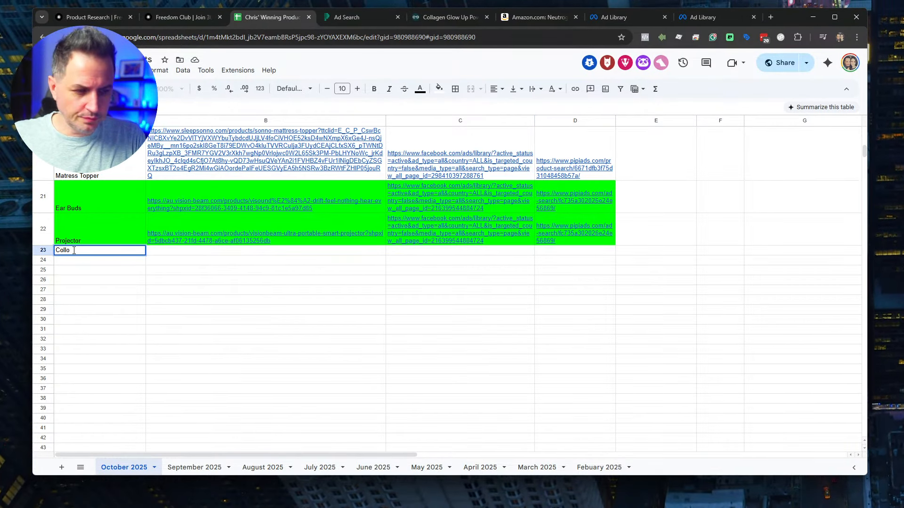
text(gen)
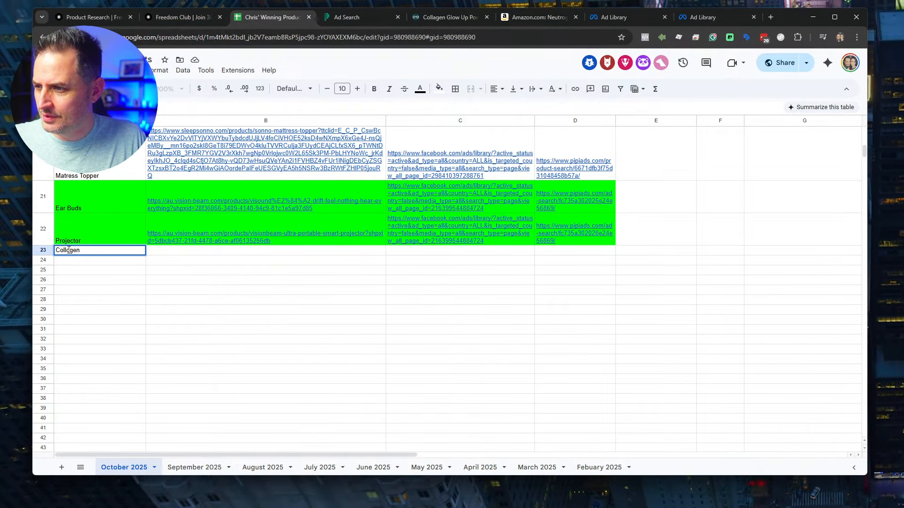
drag(197, 238, 444, 254)
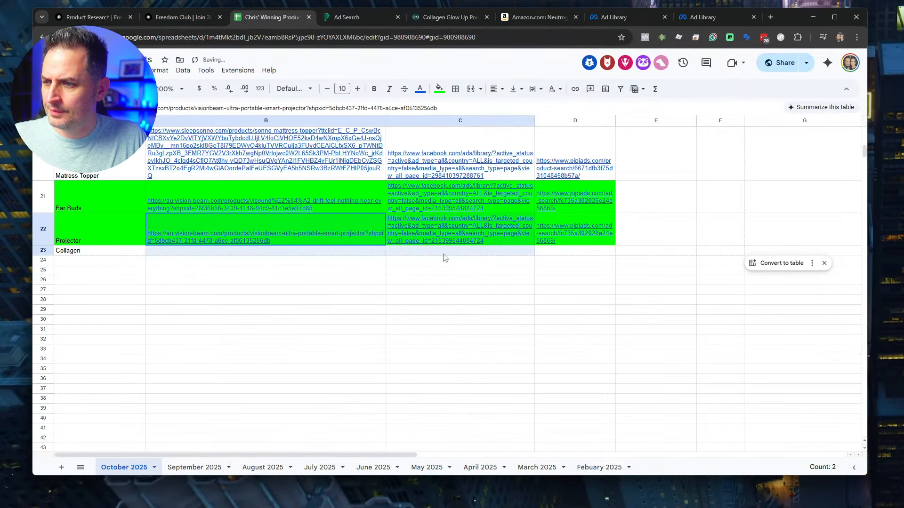
click(436, 285)
click(426, 252)
key(ctrl+v)
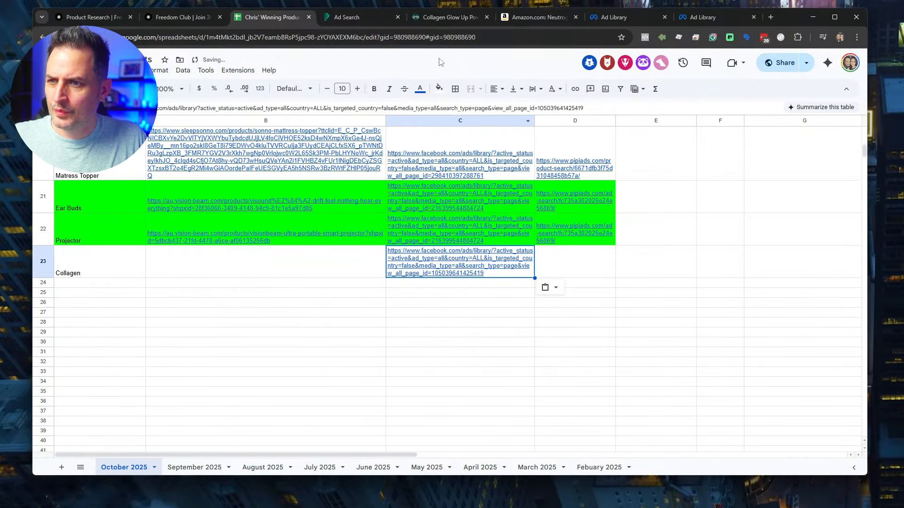
Step: Copy the PiPiADS collagen ad search address and paste it into cell D23 of the Collagen row
click(373, 19)
click(425, 19)
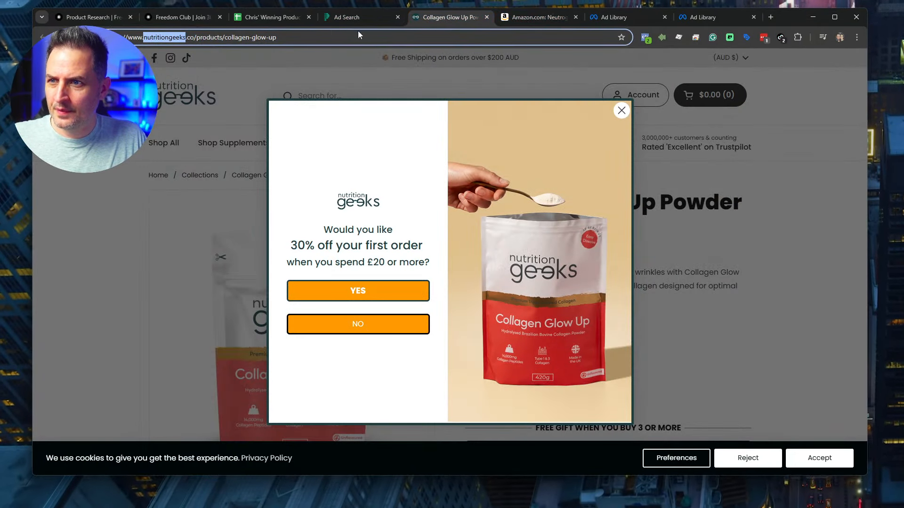
click(358, 18)
click(271, 17)
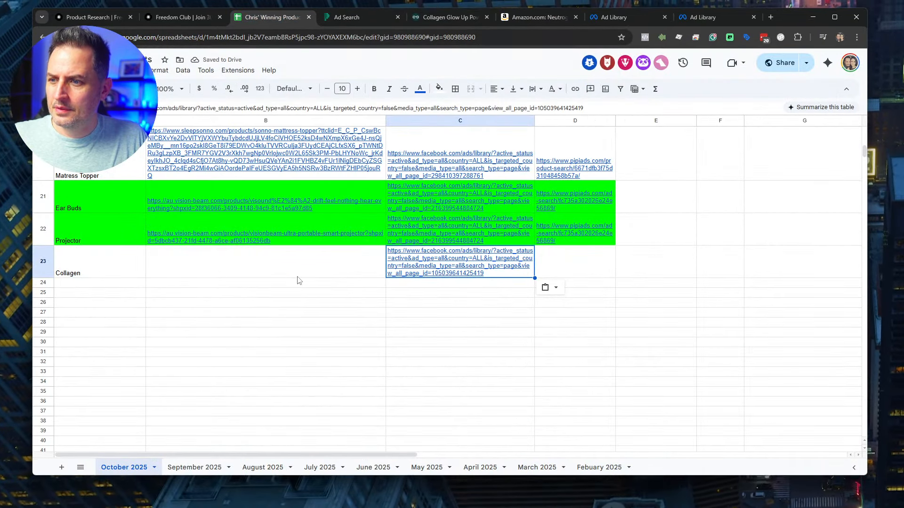
click(557, 262)
key(ctrl+v)
Step: Copy the Nutrition Geeks Ad Library address again and paste it into cell B23 of the Collagen row
click(616, 18)
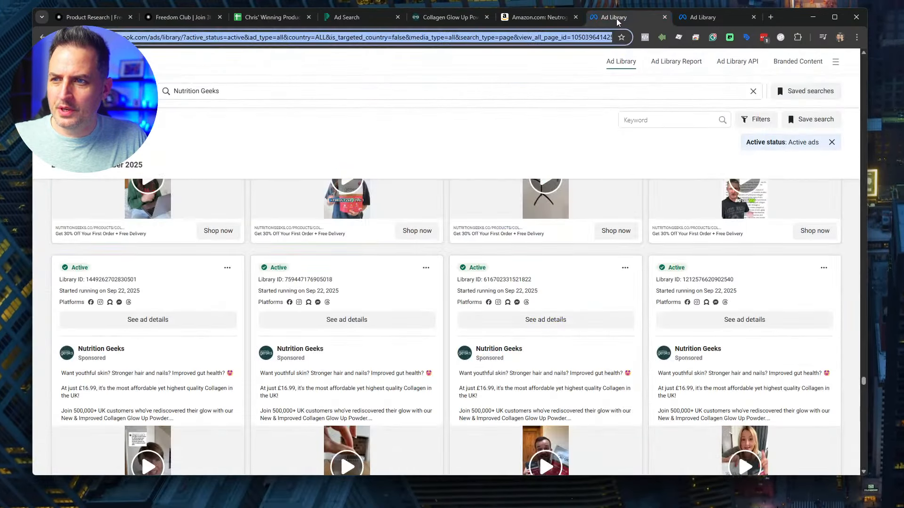
click(271, 17)
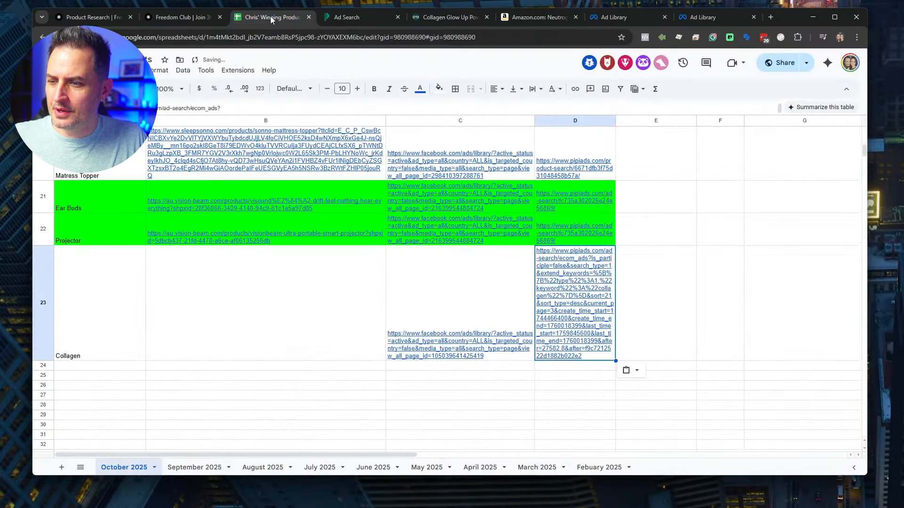
click(282, 286)
key(ctrl+v)
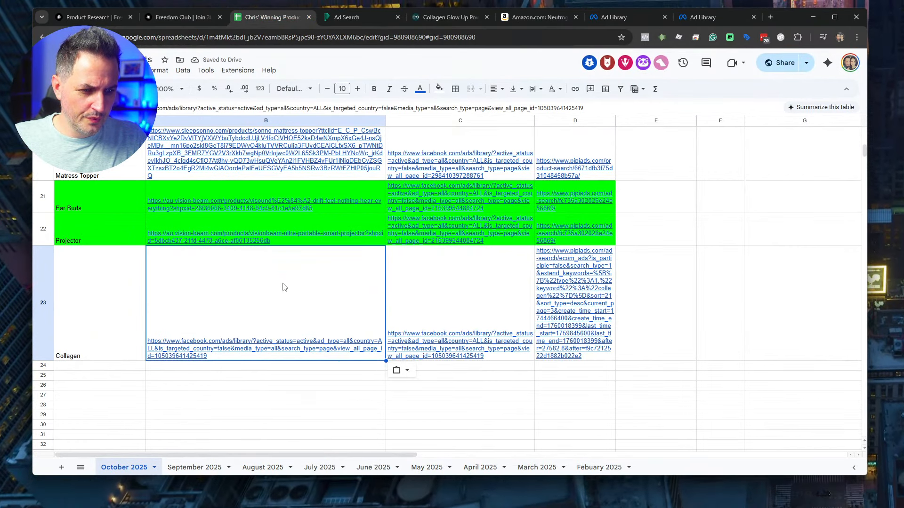
click(283, 287)
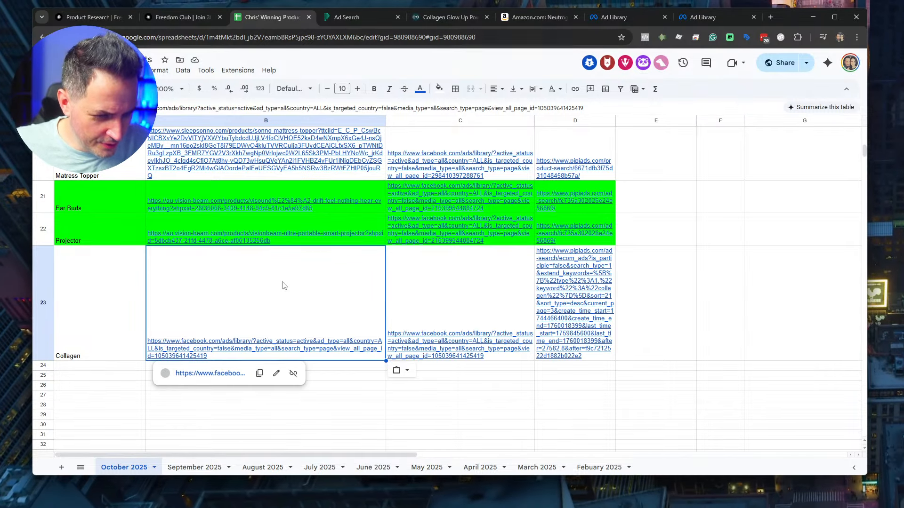
click(236, 387)
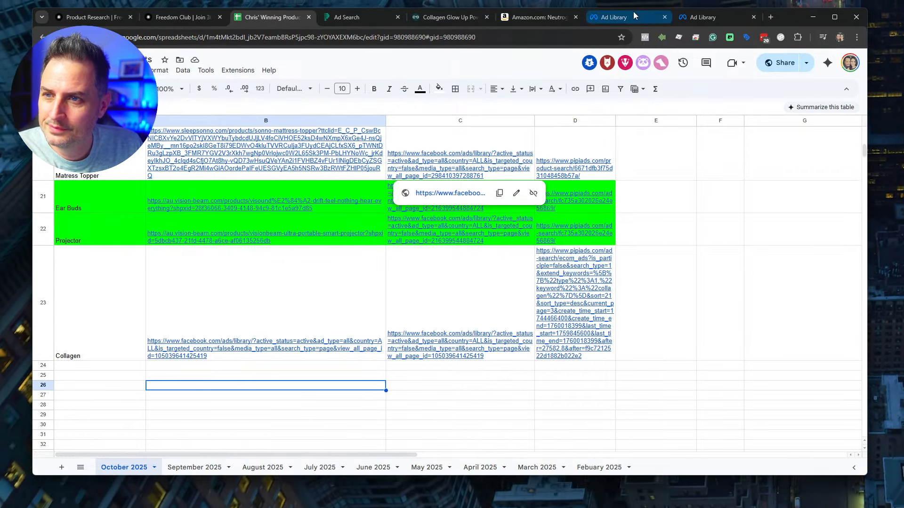
click(671, 334)
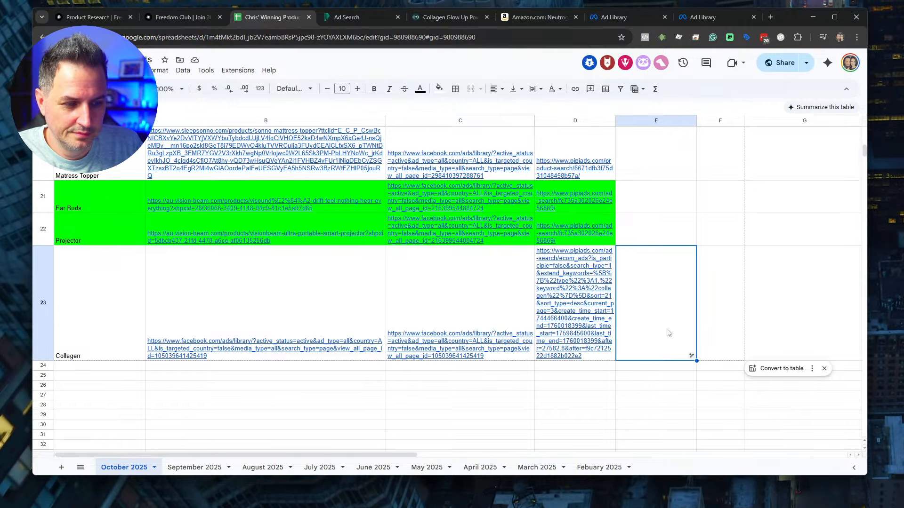
mouse_move(588, 305)
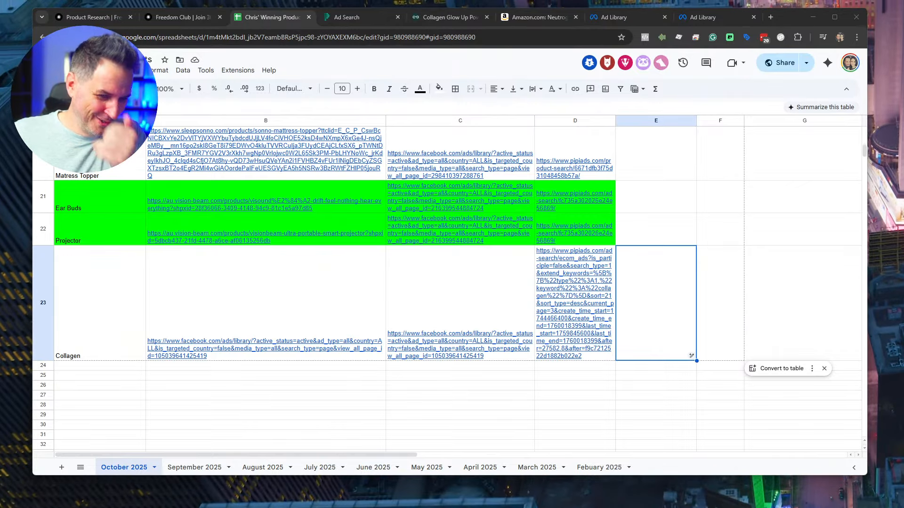
click(523, 415)
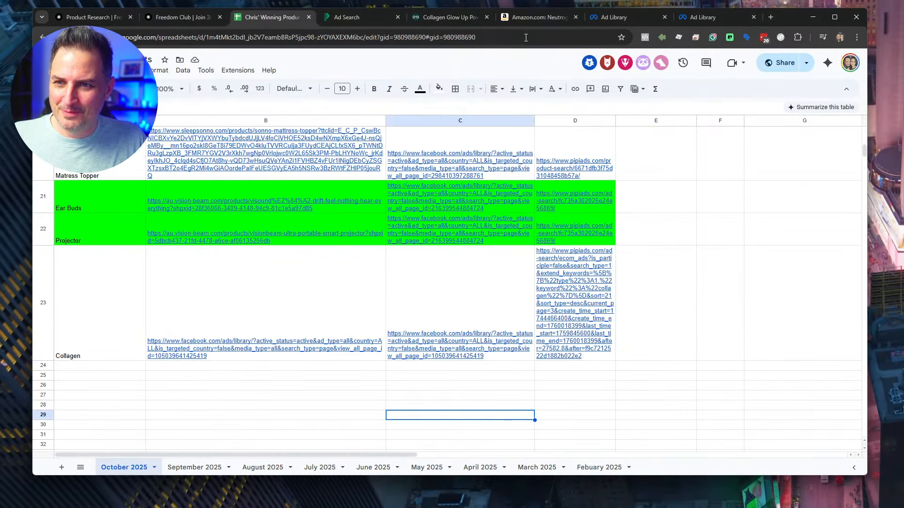
Step: Return to the PiPiADS ad search, close the Nutrition Geeks ad details, and search for the ad keyword "gardening"
key(ctrl+Tab)
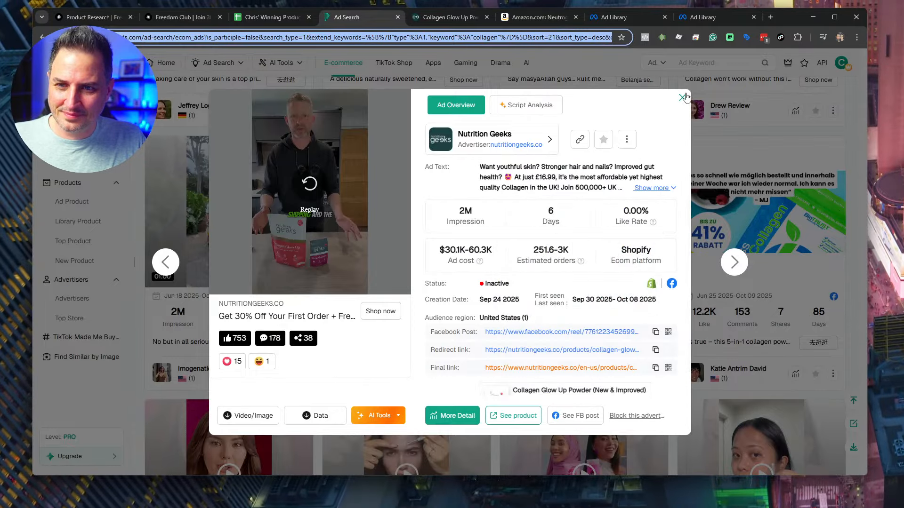
click(682, 97)
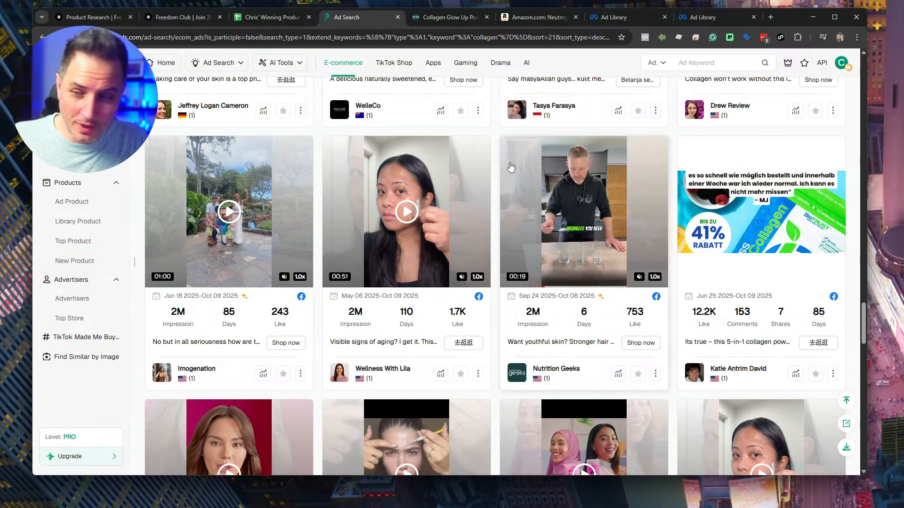
scroll(359, 232, down, 10)
scroll(355, 229, up, 10)
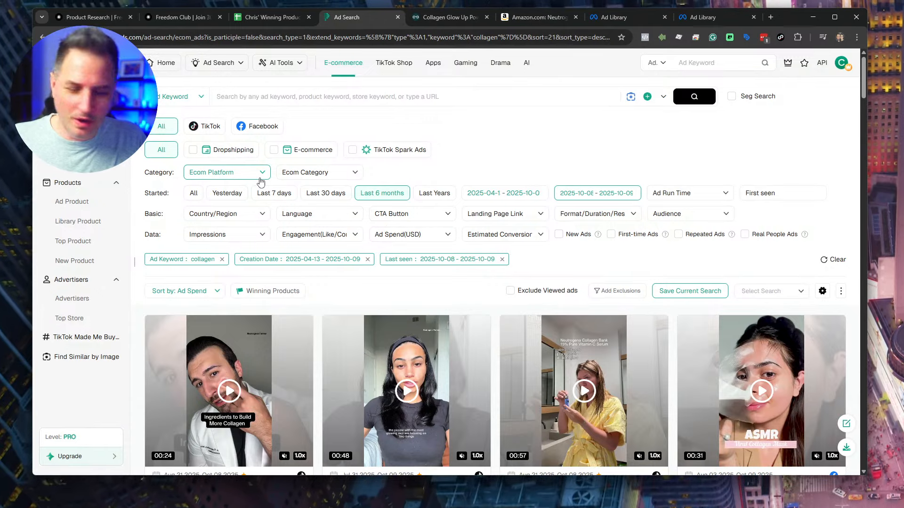
click(310, 103)
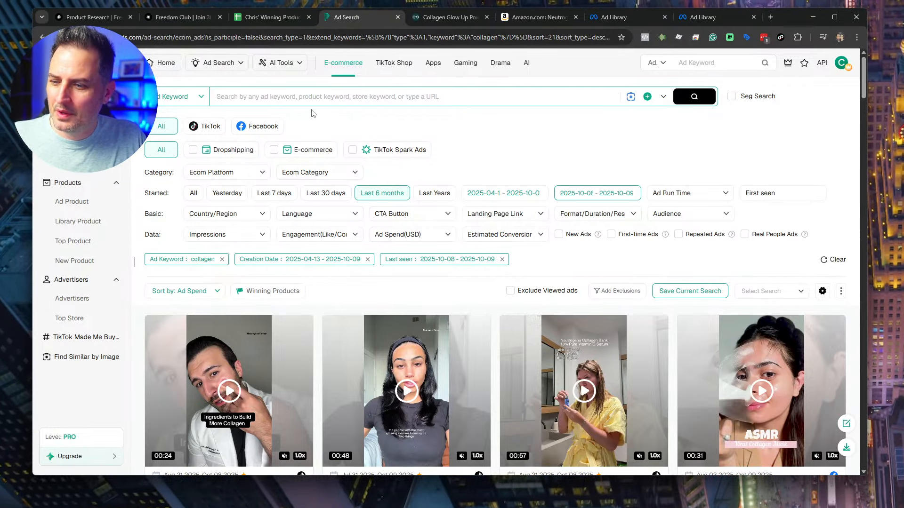
text(gaRDE)
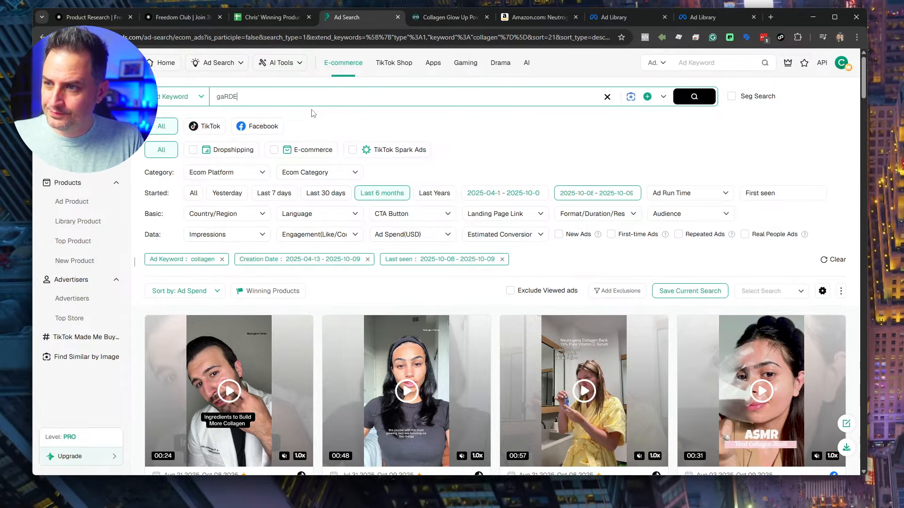
key(BackSpace)
key(BackSpace)
text(rdening)
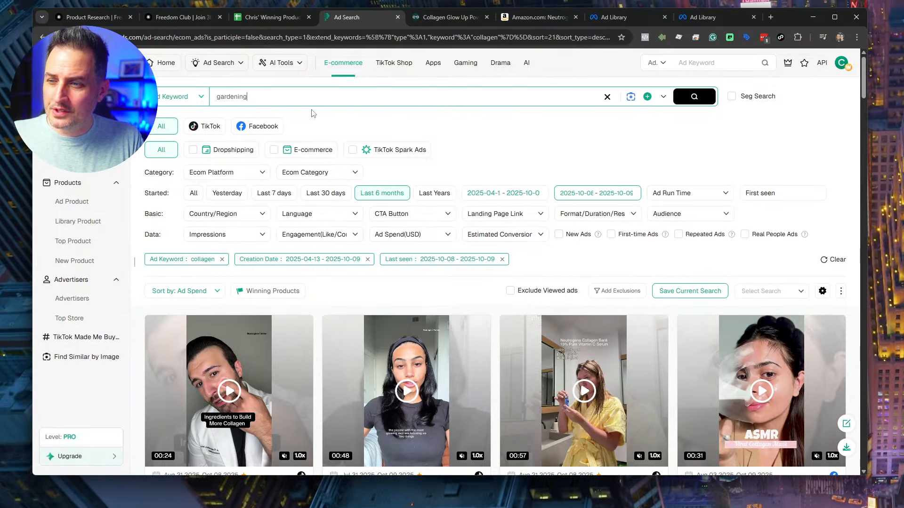
key(Return)
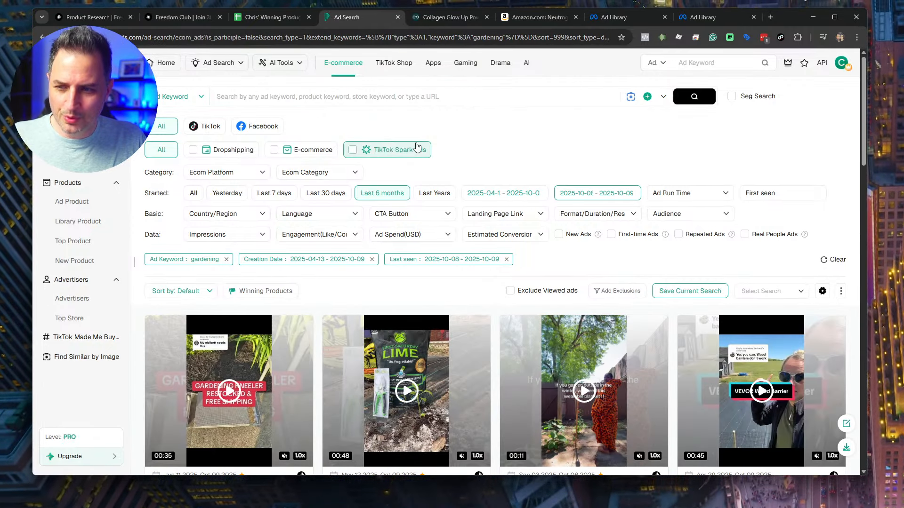
Step: Browse the gardening ads, comparing products, impressions, running days, and likes to find a promising item
scroll(476, 139, down, 2)
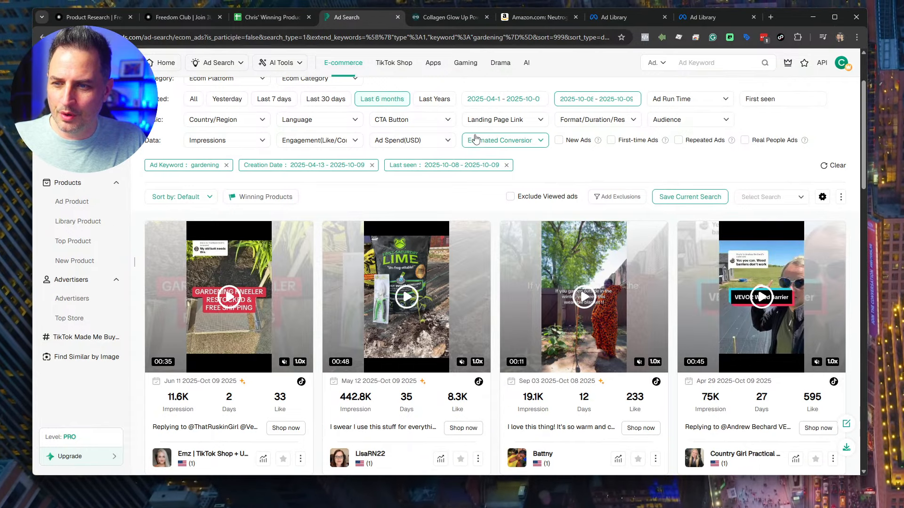
scroll(481, 141, down, 4)
scroll(603, 194, down, 3)
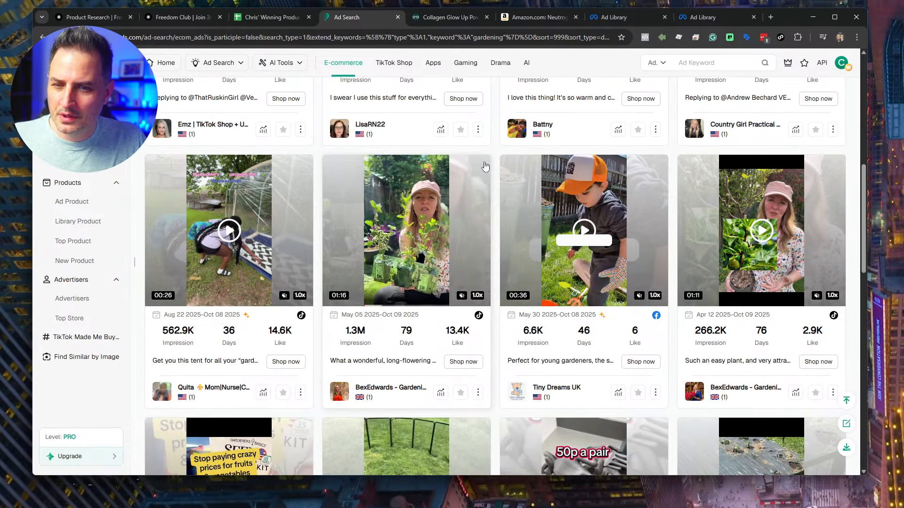
scroll(485, 166, down, 7)
scroll(583, 265, up, 2)
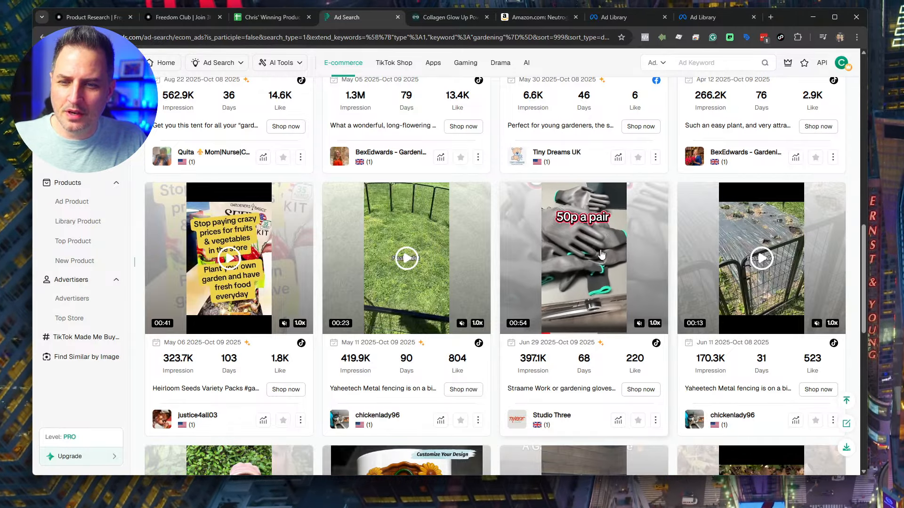
scroll(451, 281, down, 2)
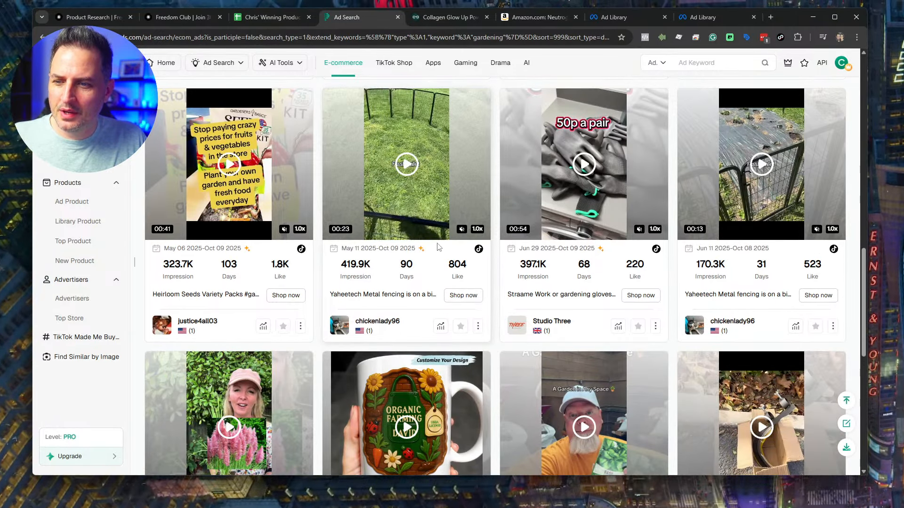
scroll(498, 217, down, 4)
scroll(498, 216, down, 1)
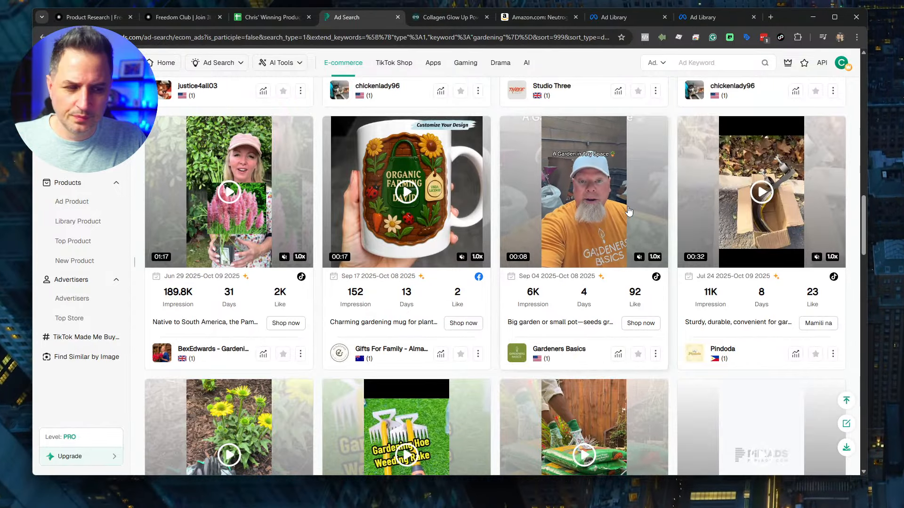
scroll(629, 211, down, 4)
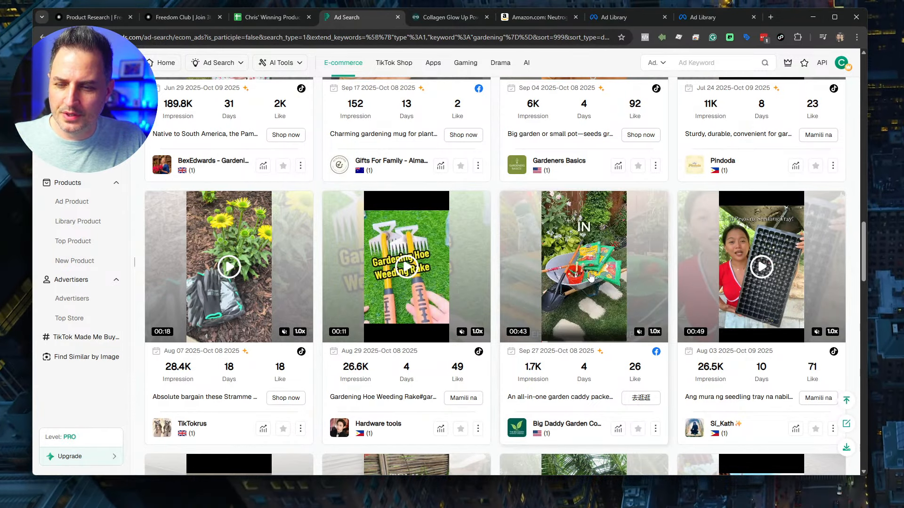
scroll(746, 266, down, 10)
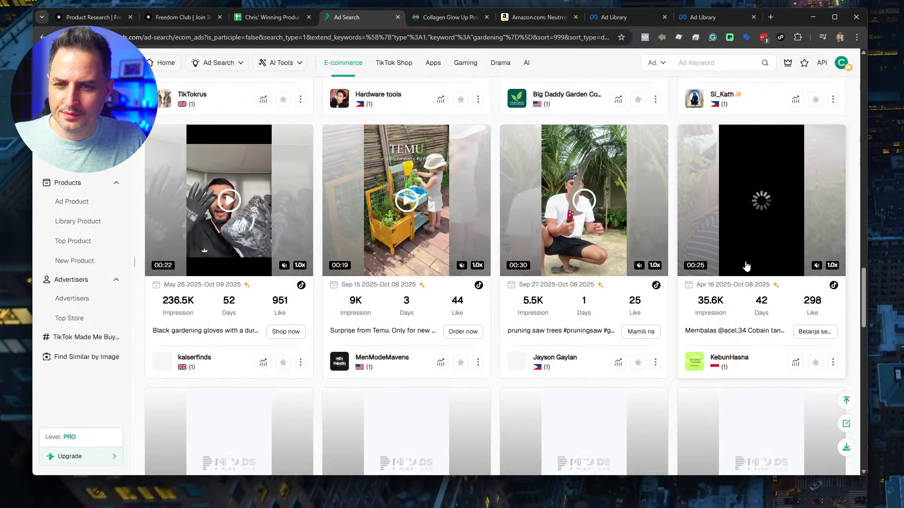
scroll(580, 263, down, 1)
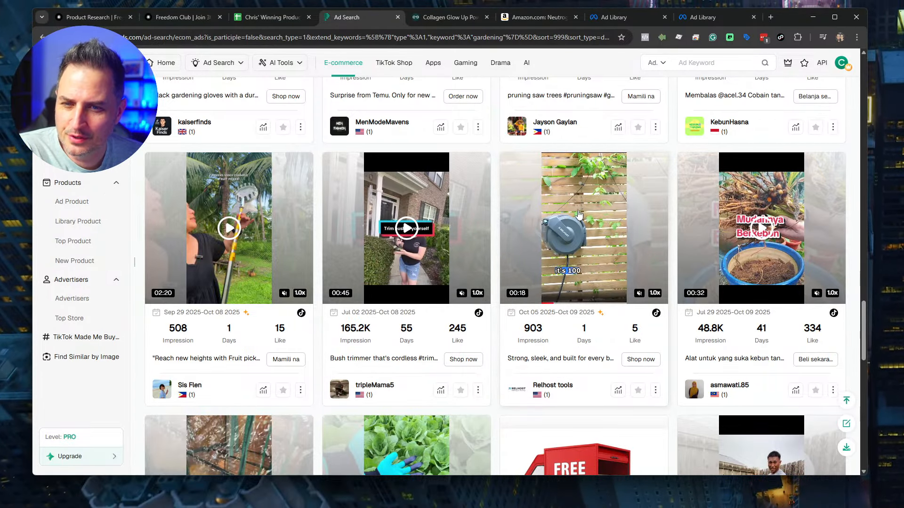
Step: Open the cordless bush trimmer ad's details and follow its final link to the TikTok Shop product page
mouse_move(407, 225)
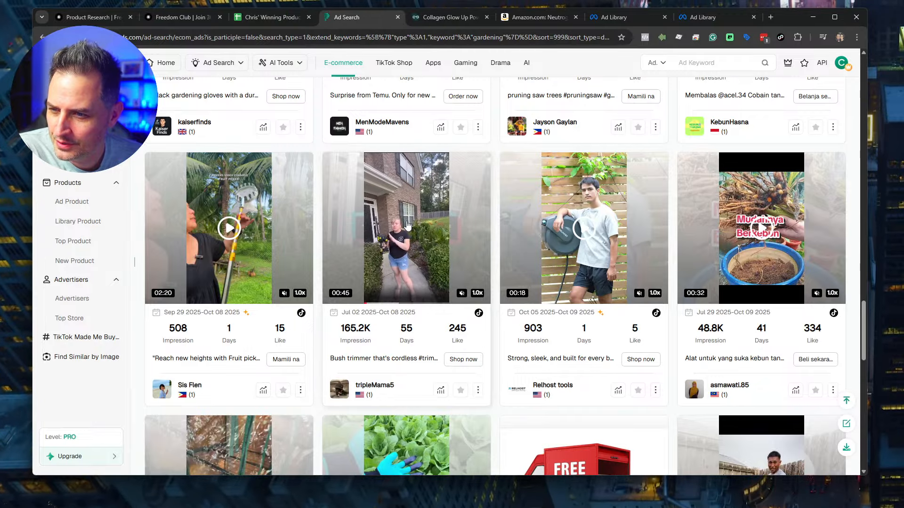
click(407, 225)
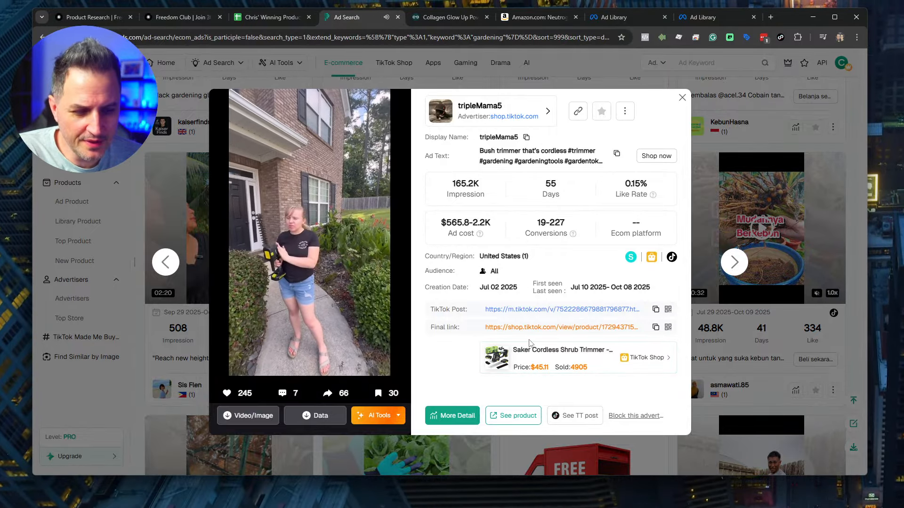
drag(485, 328, 560, 332)
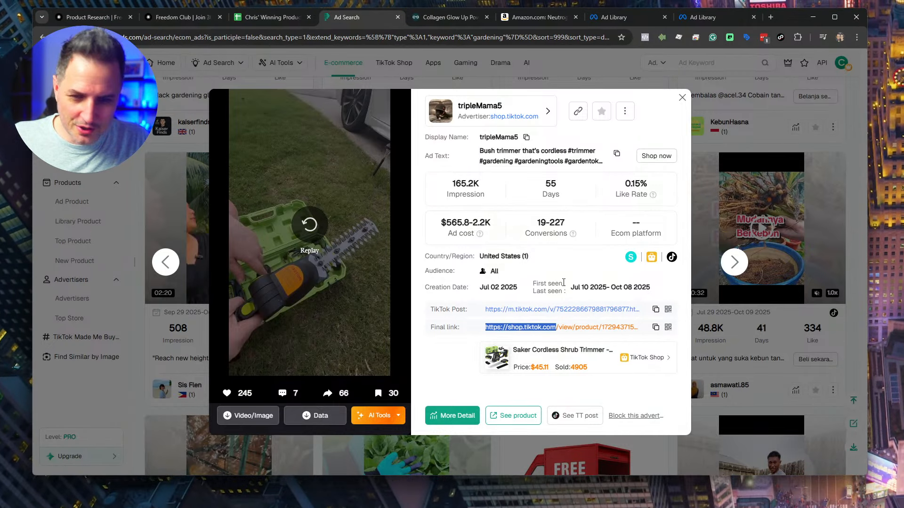
click(586, 327)
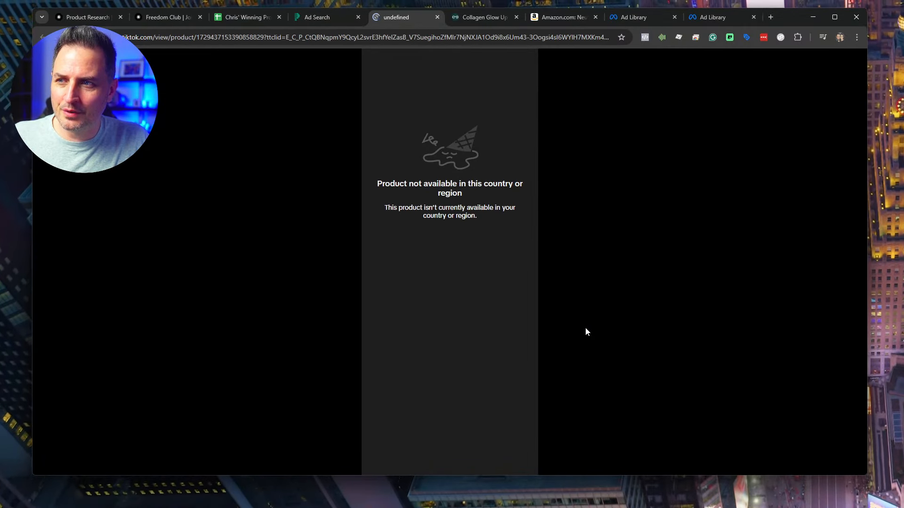
Step: Close the TikTok Shop product page and review the bush trimmer ad's full detail page, including its impression trend, audience, and ad copy
click(437, 18)
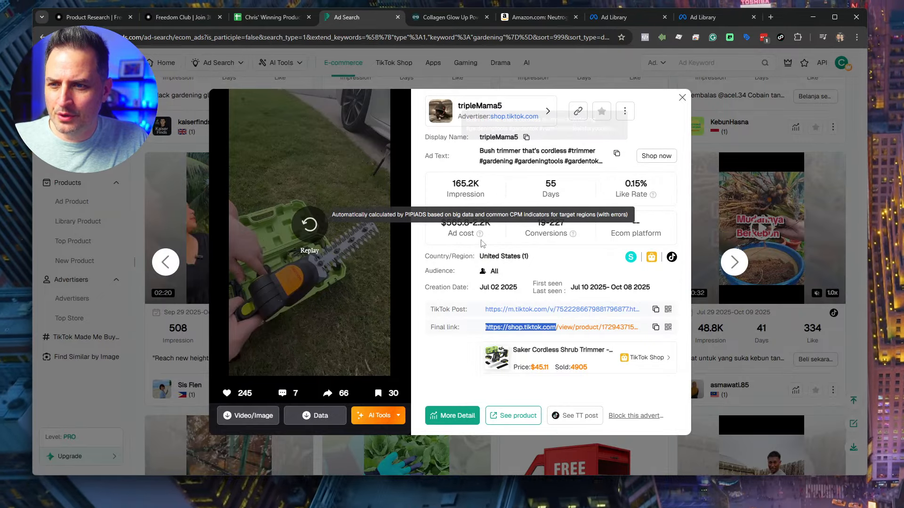
click(462, 416)
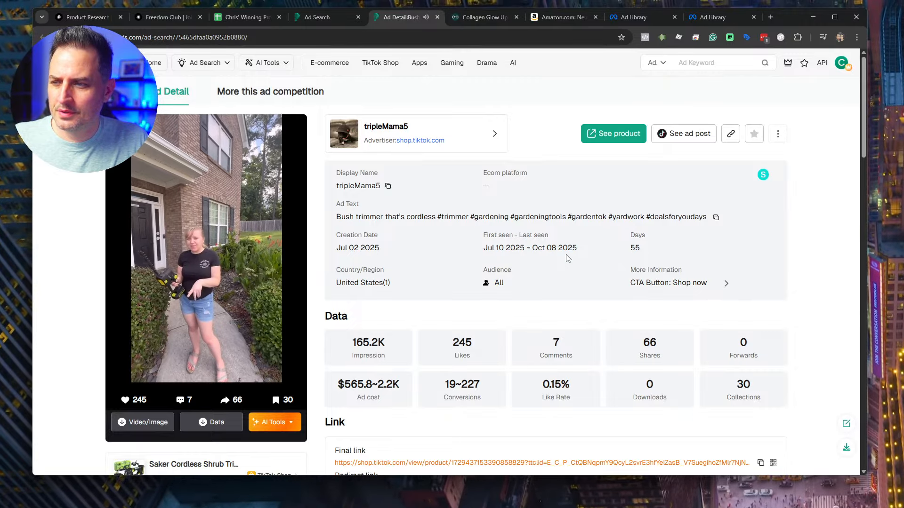
scroll(568, 258, down, 7)
scroll(568, 257, down, 2)
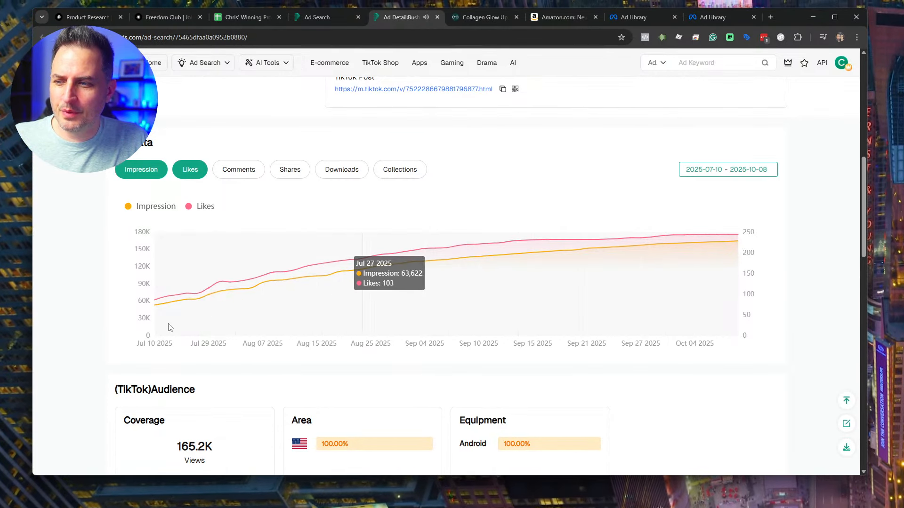
scroll(595, 275, down, 7)
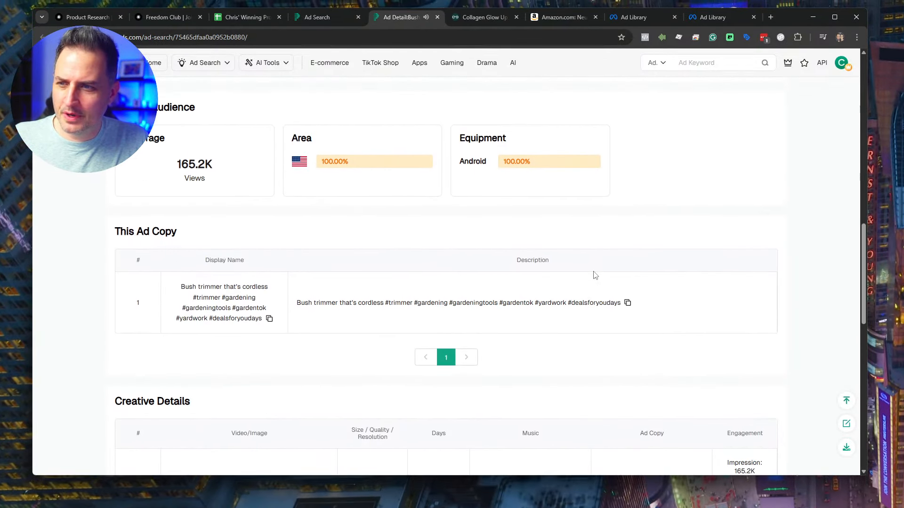
scroll(595, 276, down, 5)
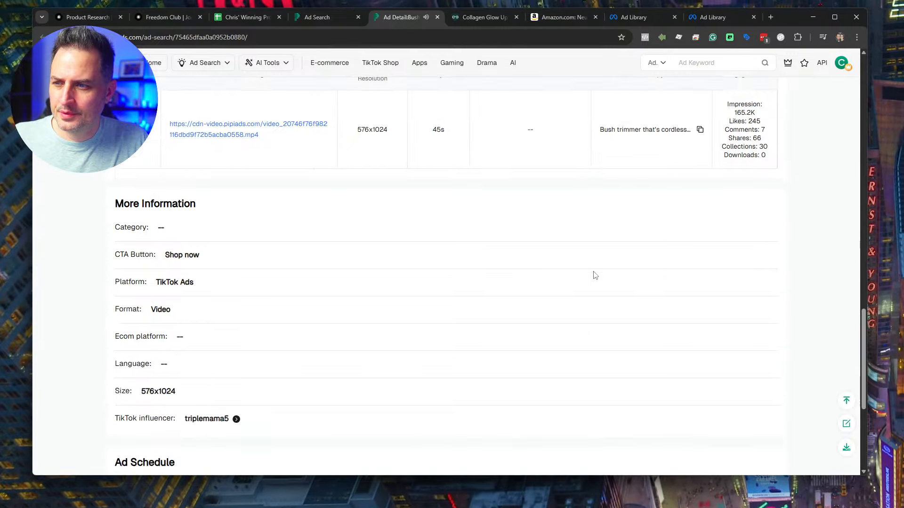
key(Home)
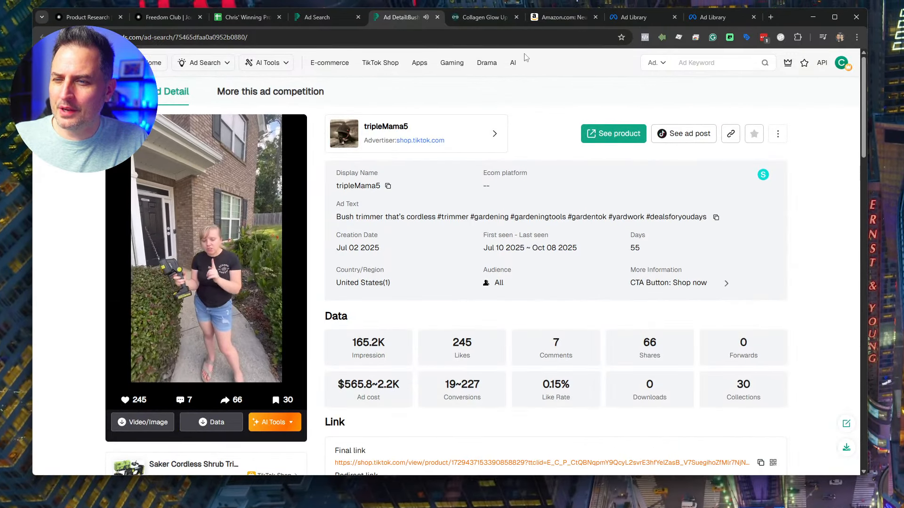
Step: Copy the bush trimmer ad detail page's address and enter "Hedge Trimmer" in cell A24 of the October 2025 sheet
click(314, 35)
key(ctrl+c)
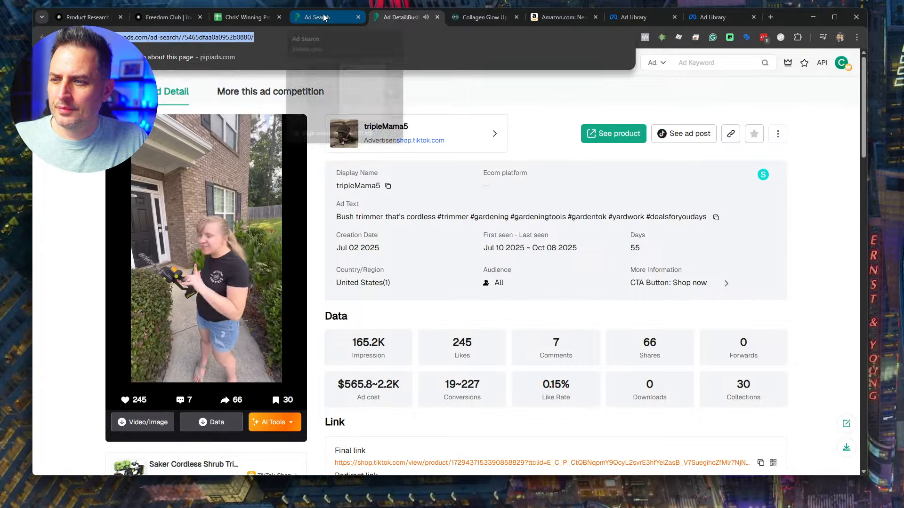
click(243, 17)
click(89, 367)
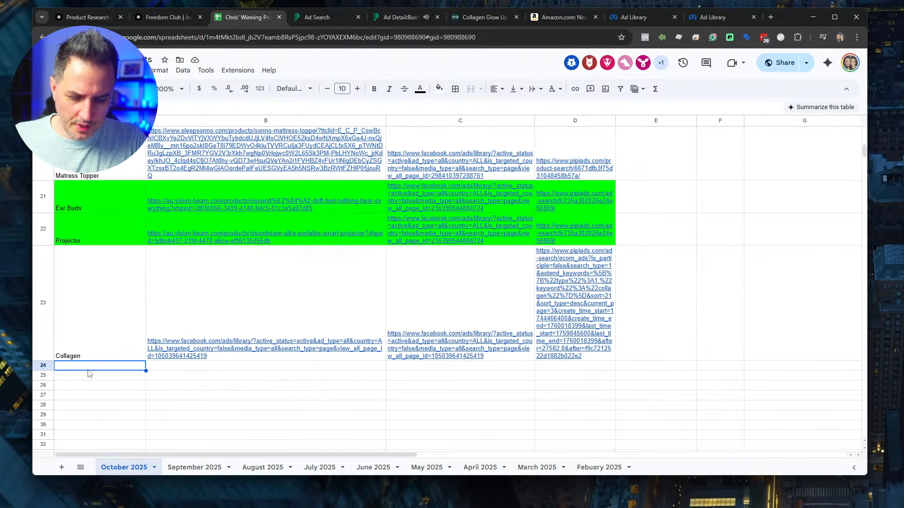
text(Hedge Trim)
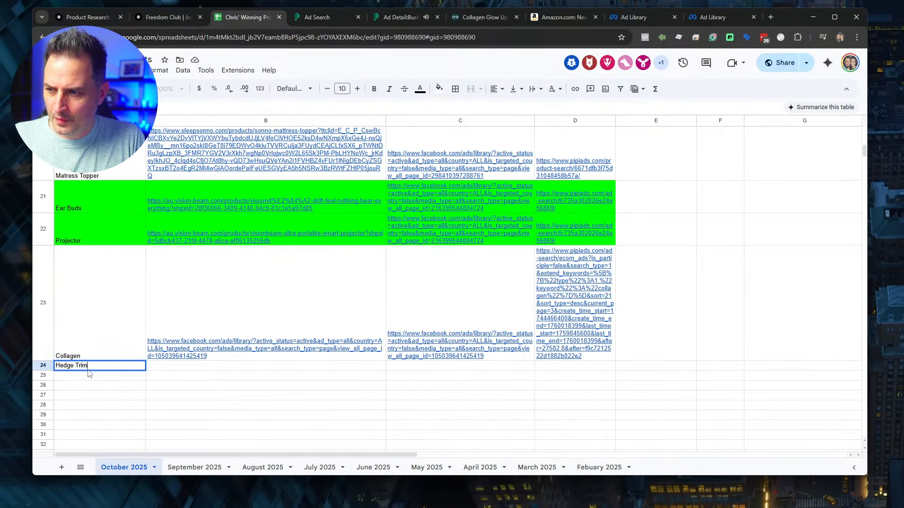
text(mer)
key(Tab)
key(Tab)
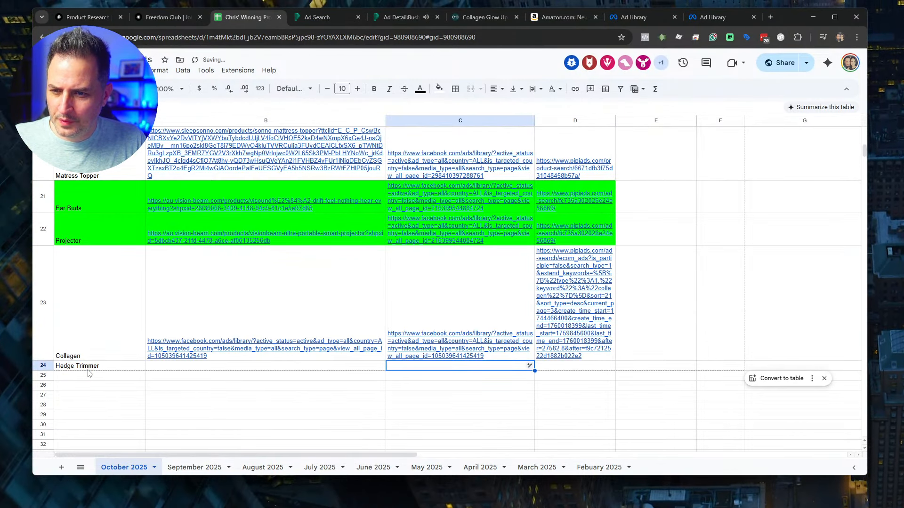
key(ctrl+v)
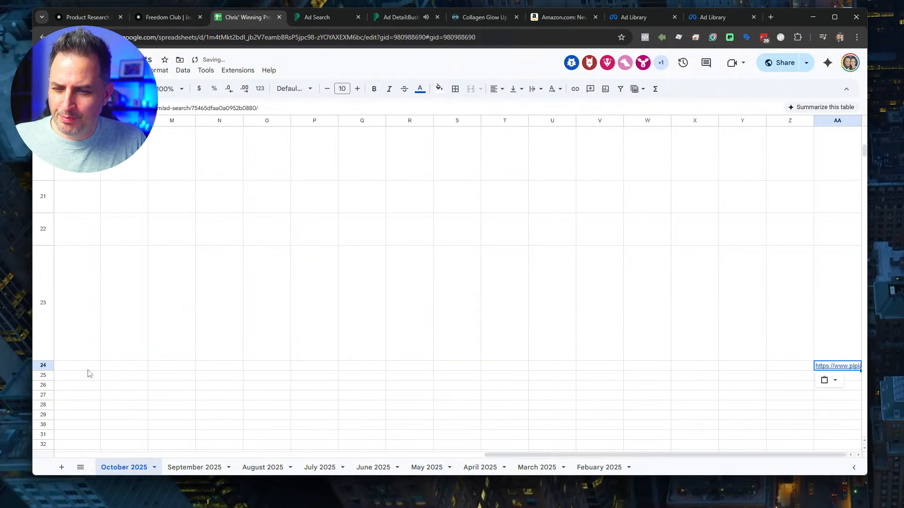
scroll(210, 295, down, 7)
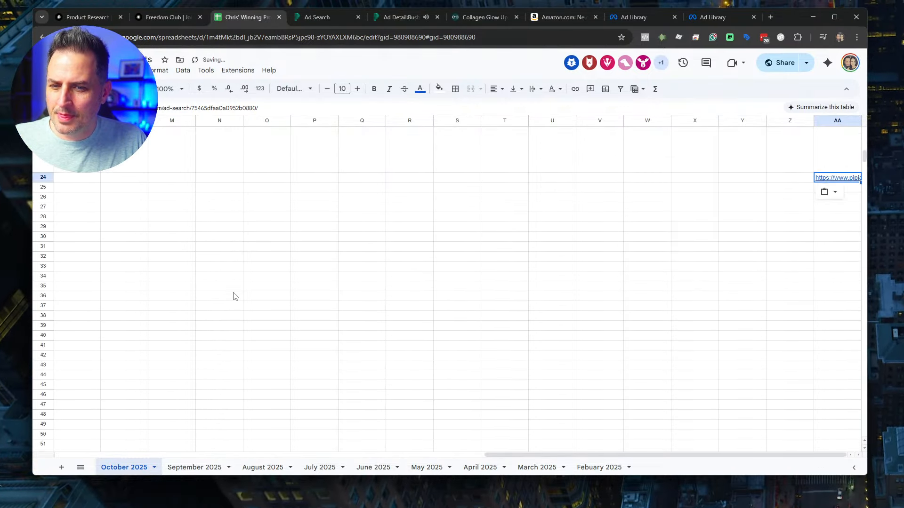
key(ctrl+z)
scroll(455, 288, up, 14)
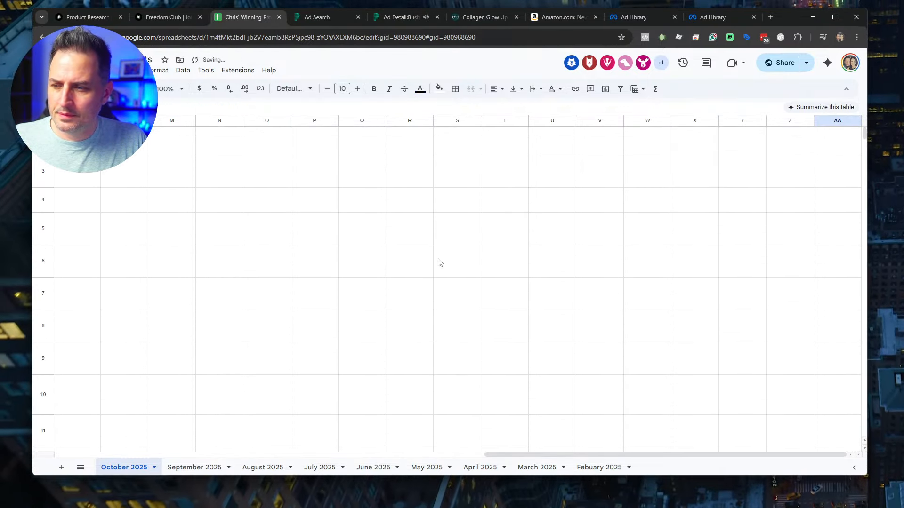
drag(500, 457, 103, 449)
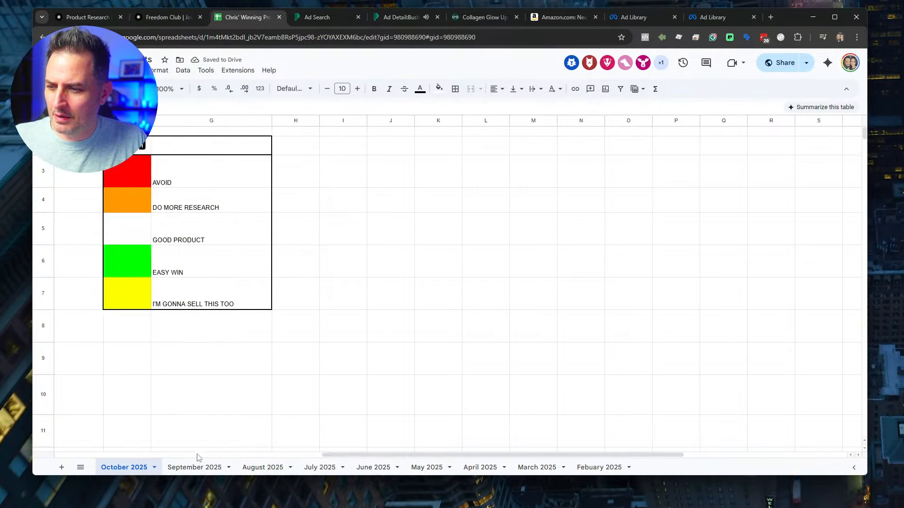
scroll(475, 396, down, 8)
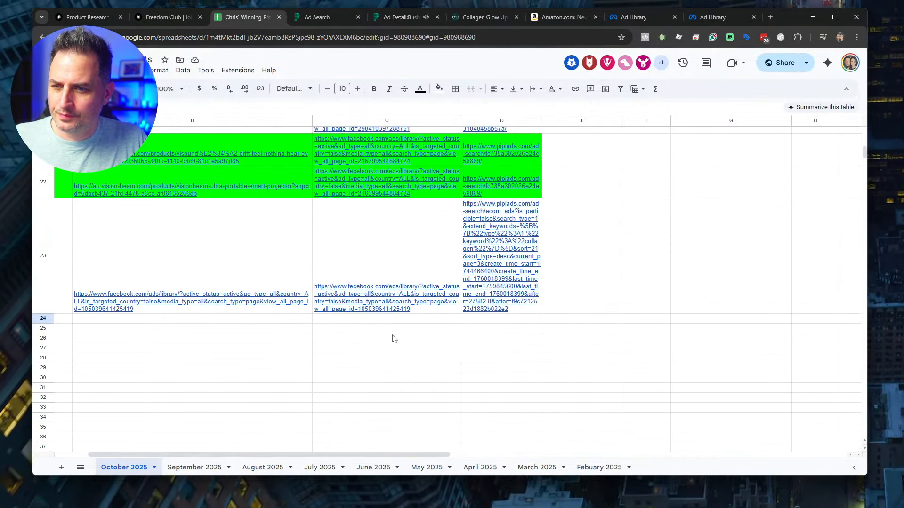
drag(123, 455, 12, 454)
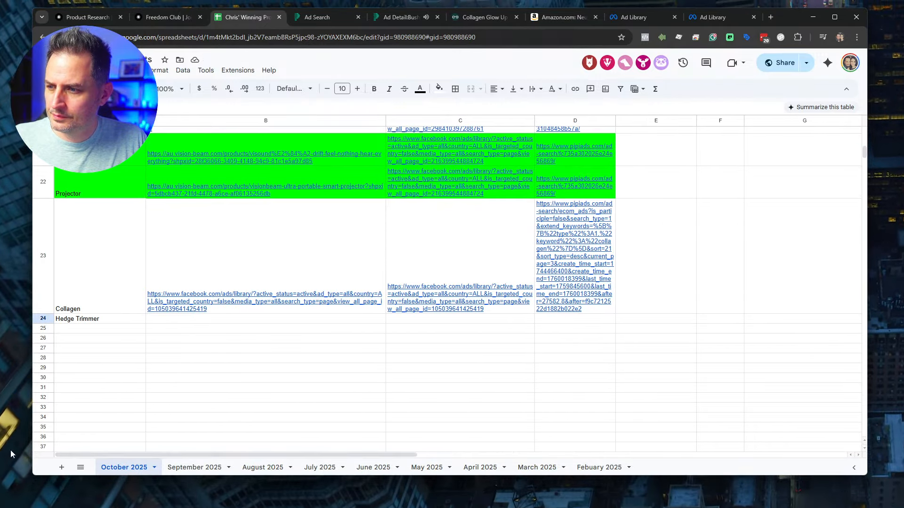
Step: Paste the copied PiPiADS ad address into cell D24 of the Hedge Trimmer row
click(535, 322)
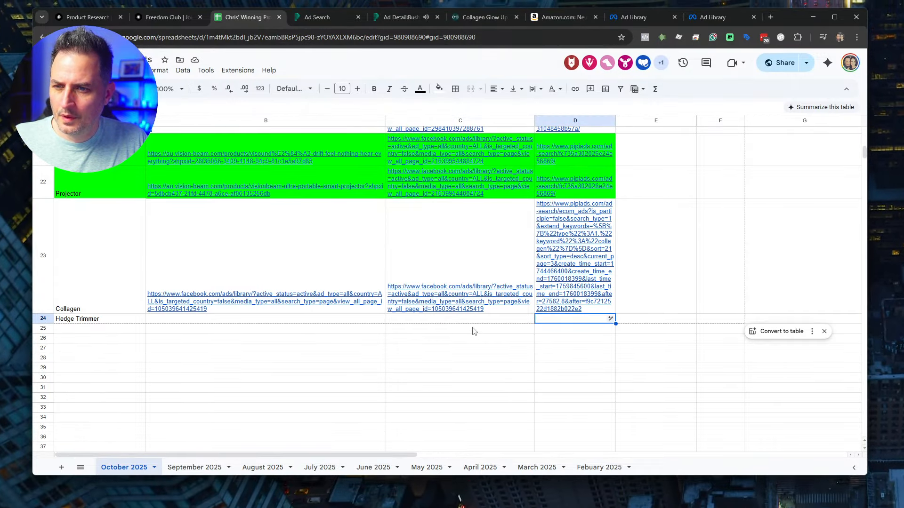
key(ctrl+v)
drag(264, 327, 442, 331)
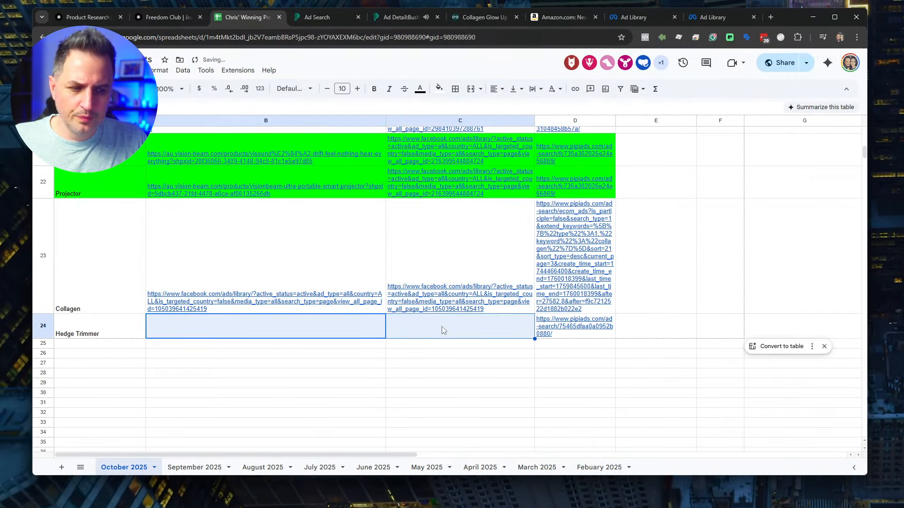
drag(95, 329, 438, 329)
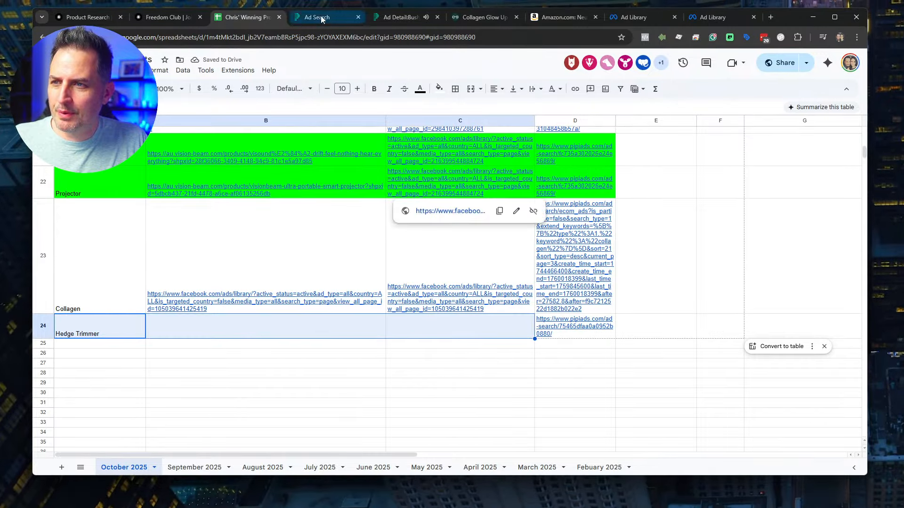
Step: Close the bush trimmer ad's detail page and its preview window to return to the gardening ad results
click(378, 19)
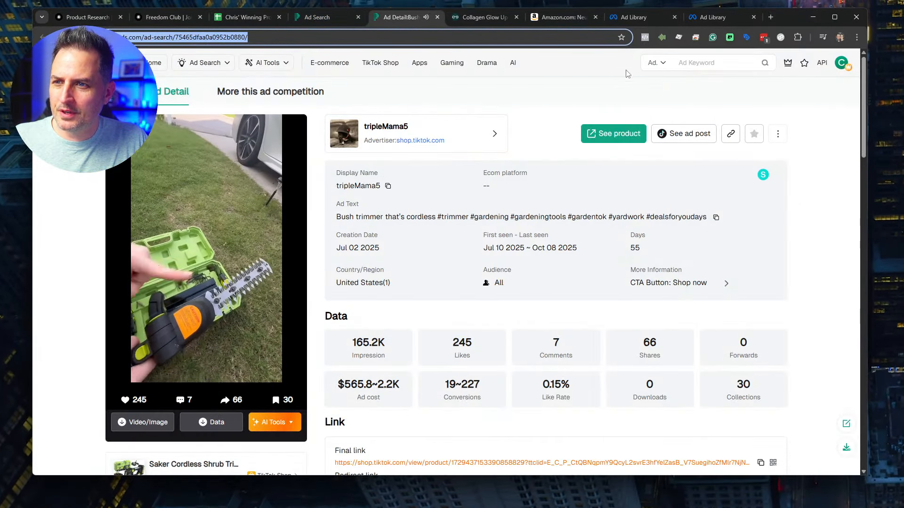
click(437, 17)
click(325, 18)
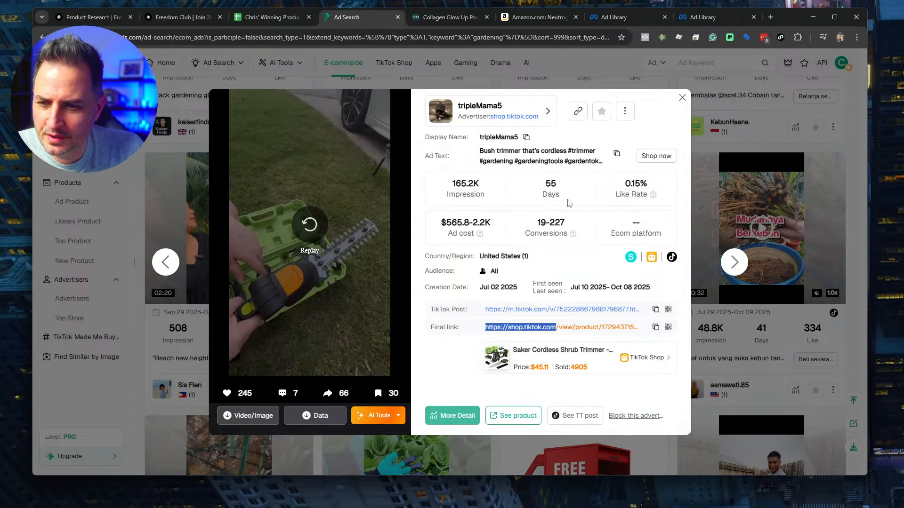
click(682, 98)
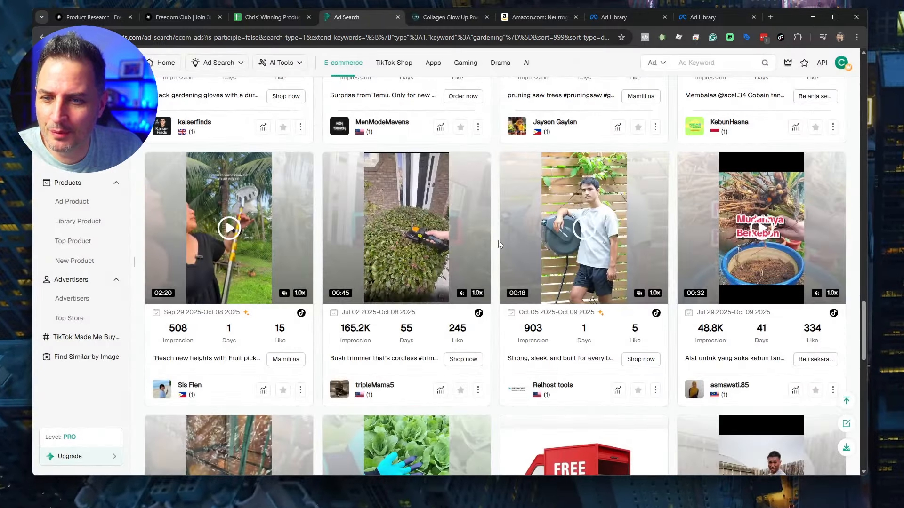
Step: Examine more gardening ads further down the results, previewing videos and comparing products, impressions, running days, and likes
scroll(511, 250, down, 1)
scroll(511, 250, down, 5)
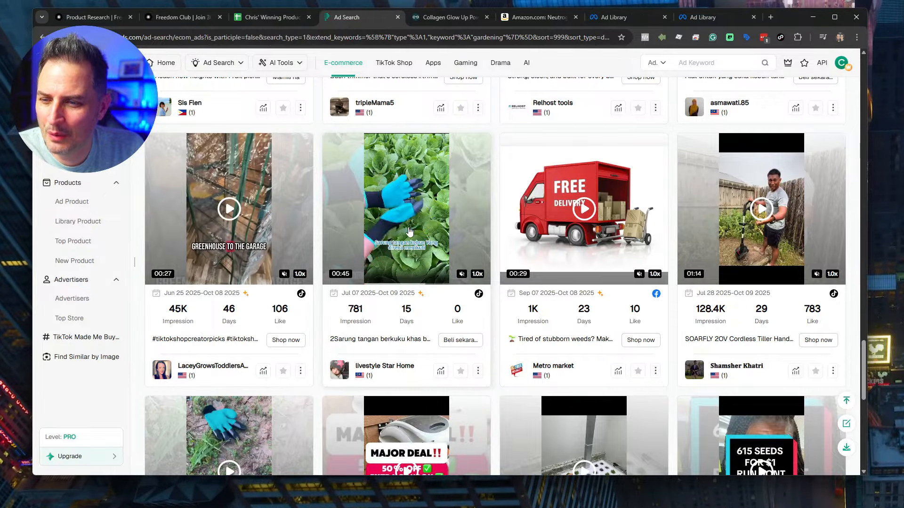
scroll(410, 235, up, 1)
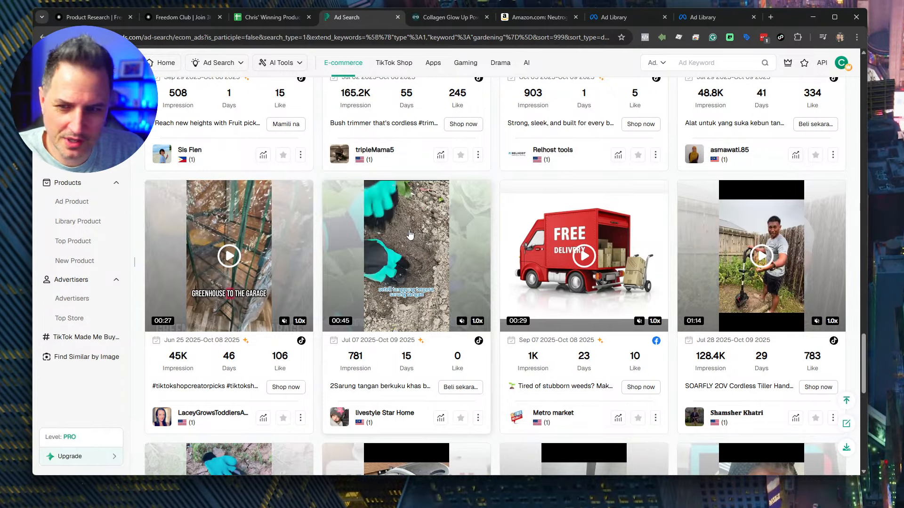
scroll(264, 238, down, 1)
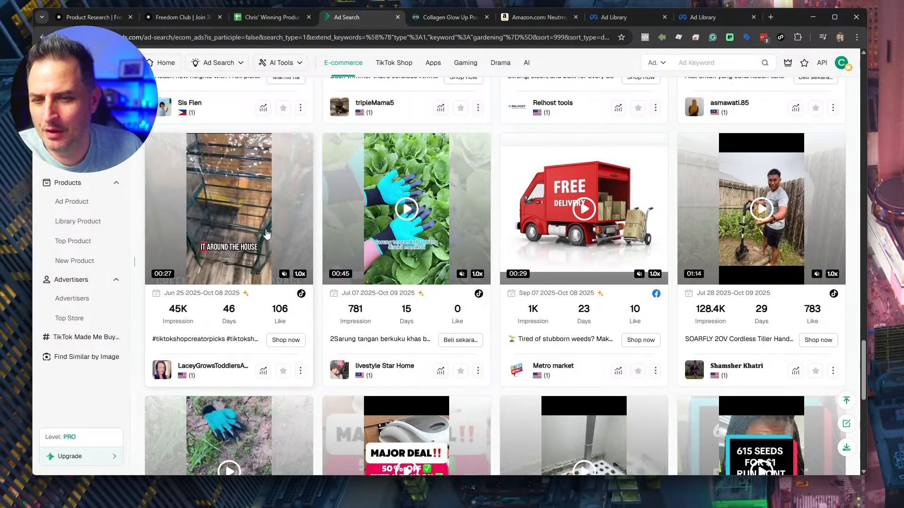
mouse_move(617, 210)
mouse_move(782, 209)
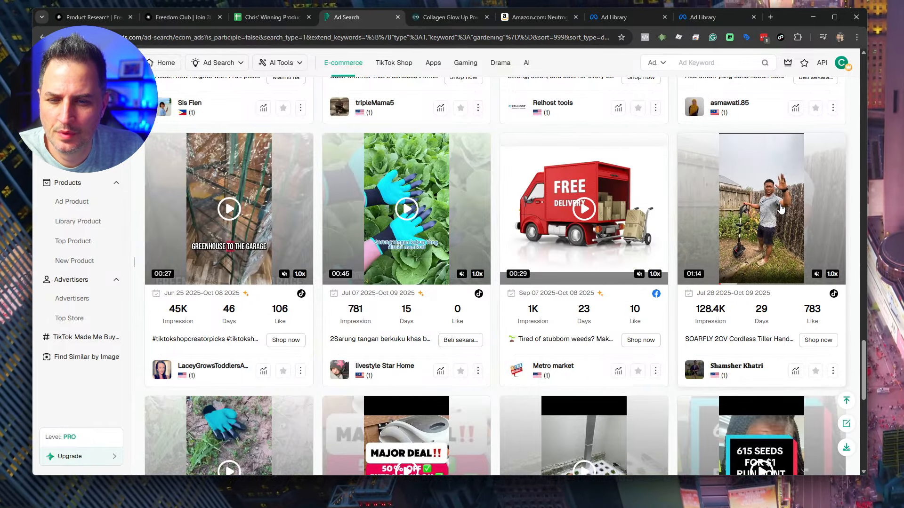
scroll(781, 209, down, 5)
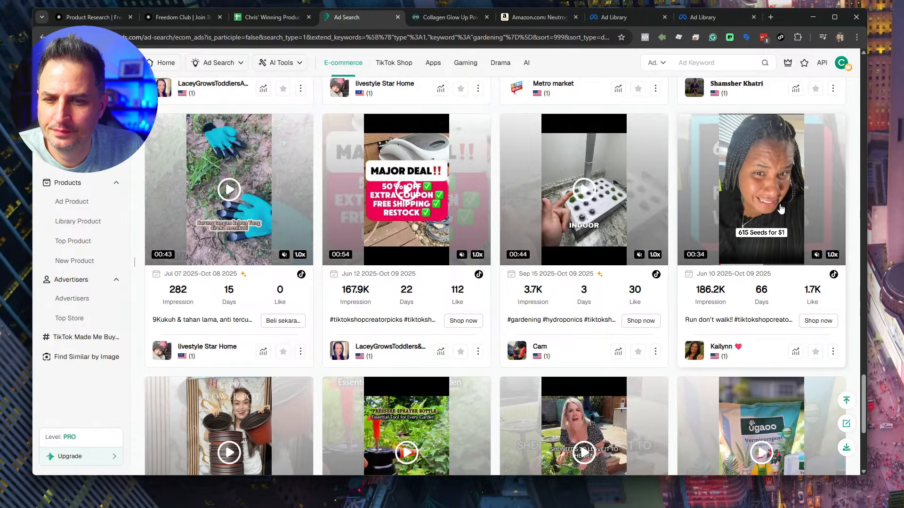
mouse_move(648, 202)
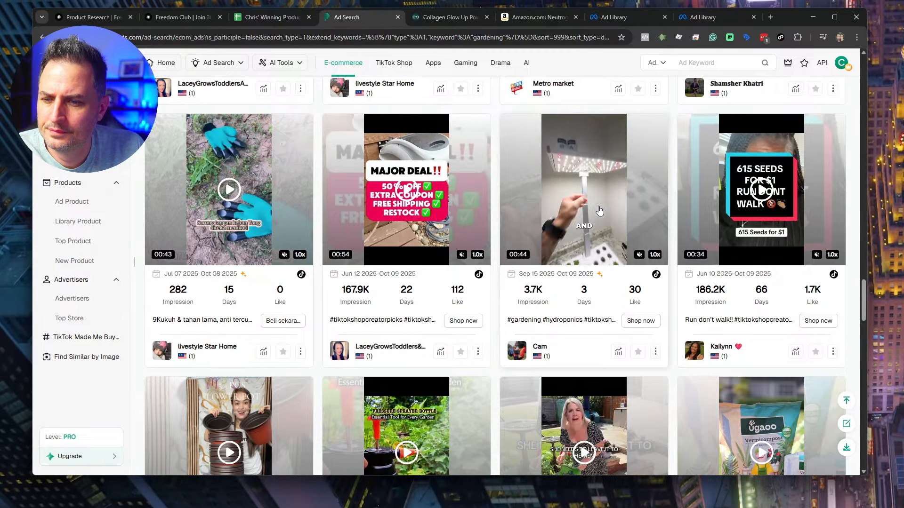
scroll(599, 210, down, 1)
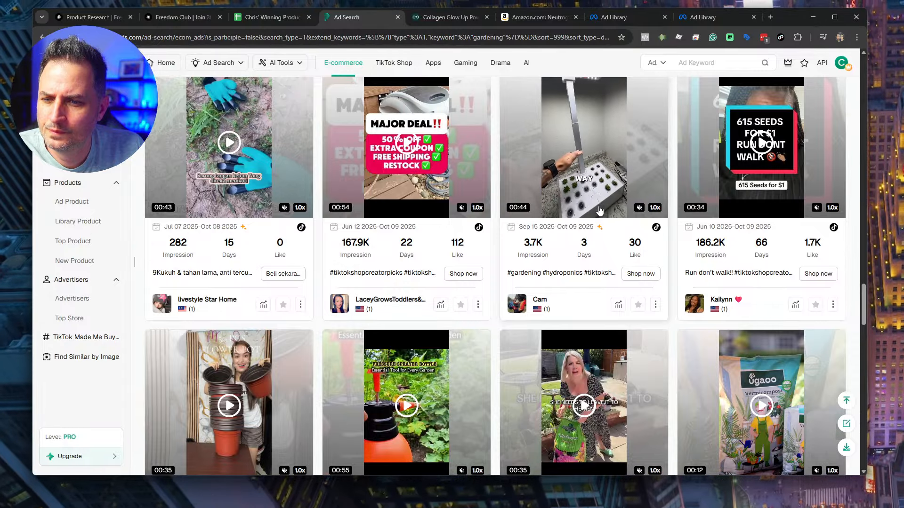
scroll(599, 210, up, 1)
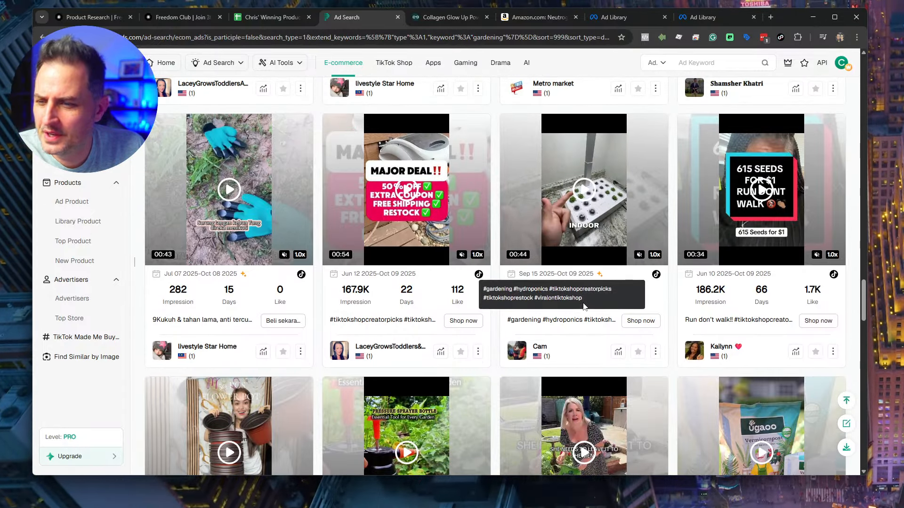
scroll(285, 301, down, 4)
scroll(285, 302, down, 3)
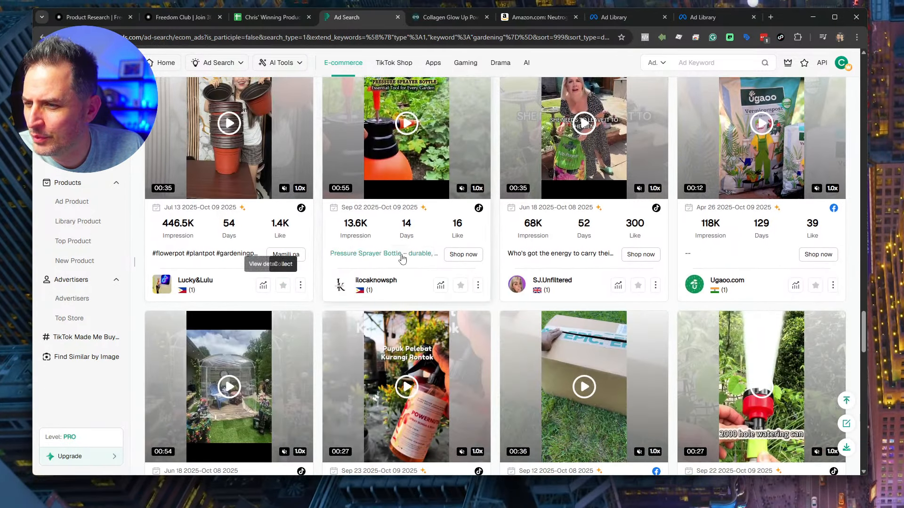
scroll(612, 249, up, 2)
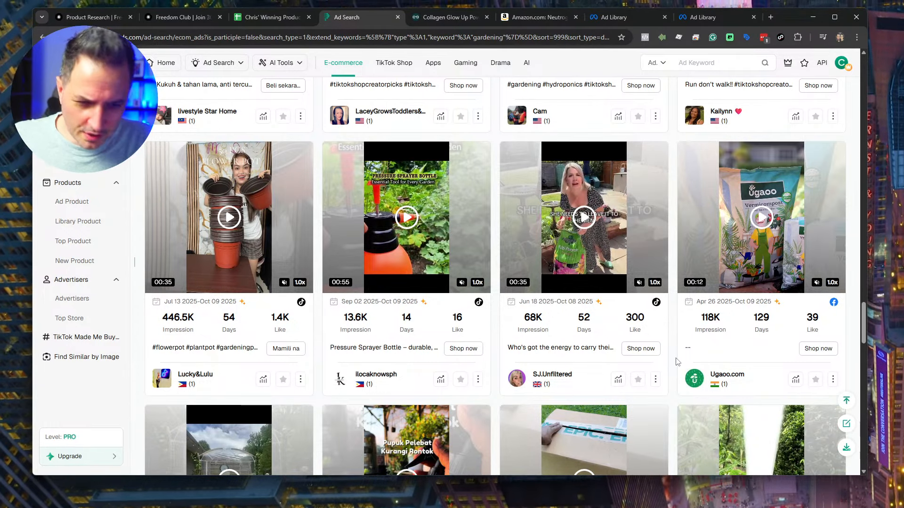
scroll(676, 361, down, 2)
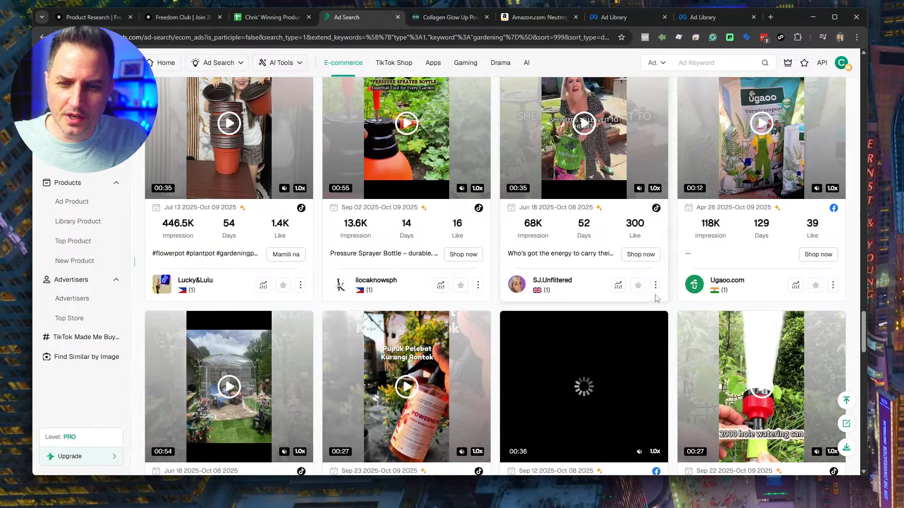
scroll(669, 330, up, 1)
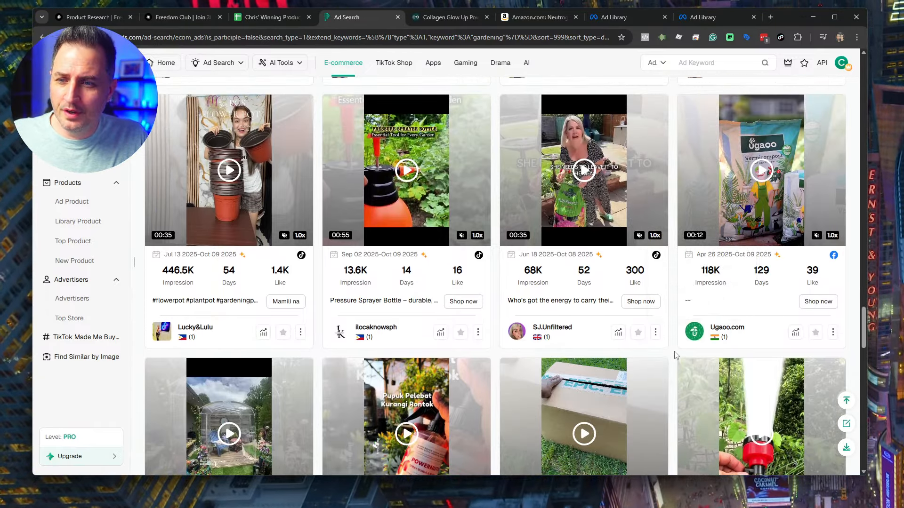
mouse_move(438, 181)
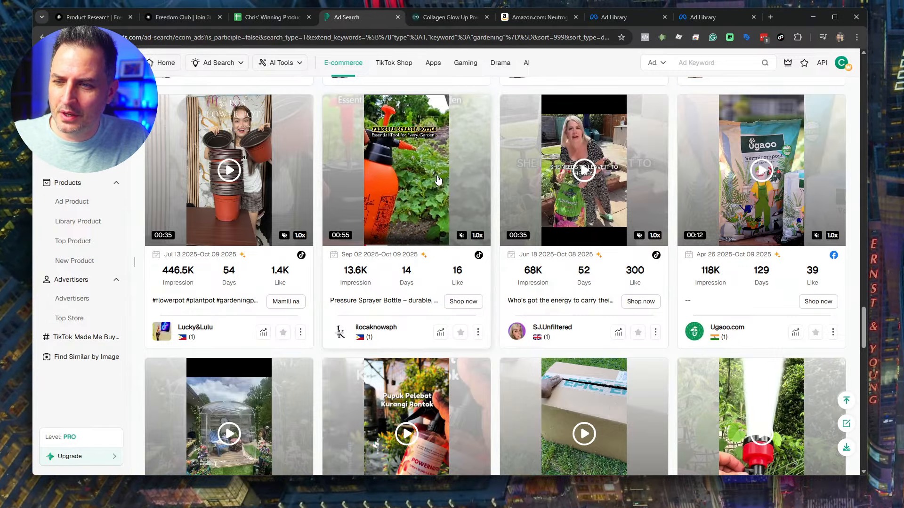
Step: Examine further gardening ads in the results, comparing products, impressions, running days, and likes
scroll(438, 180, up, 1)
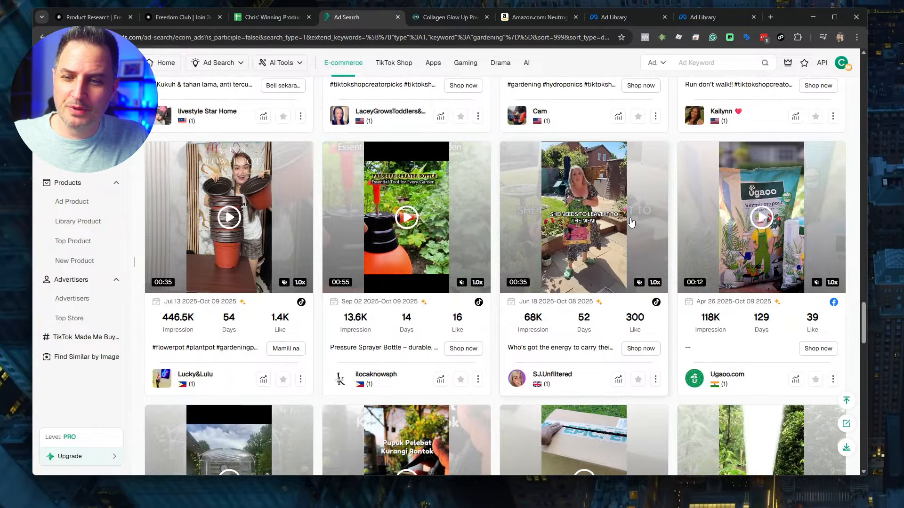
scroll(631, 223, down, 1)
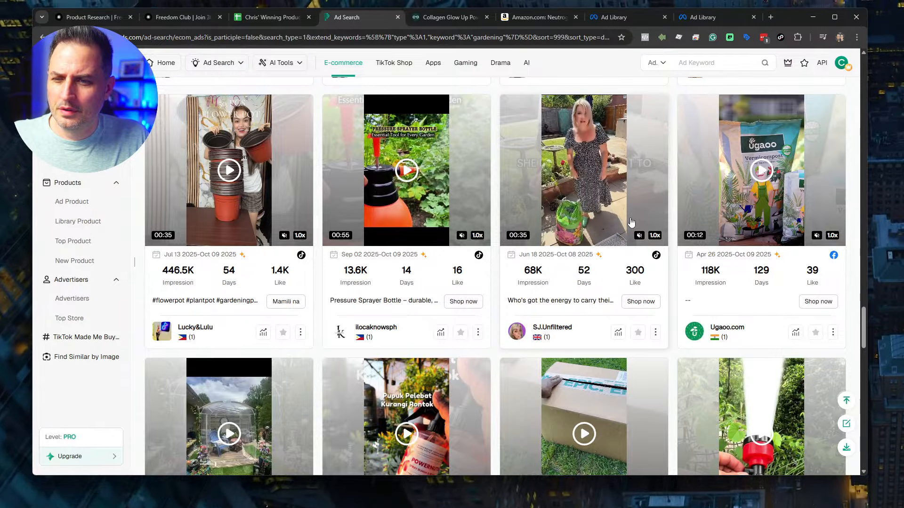
scroll(632, 223, down, 3)
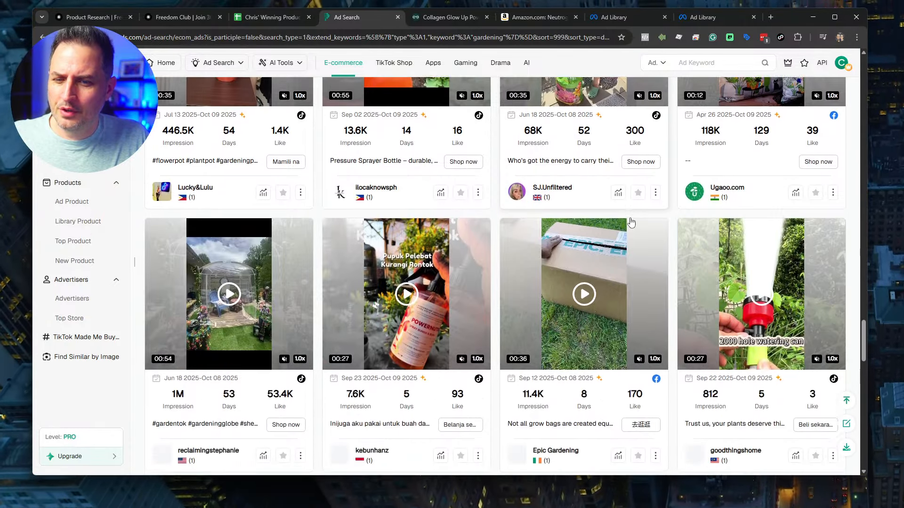
scroll(722, 230, down, 3)
scroll(722, 231, up, 2)
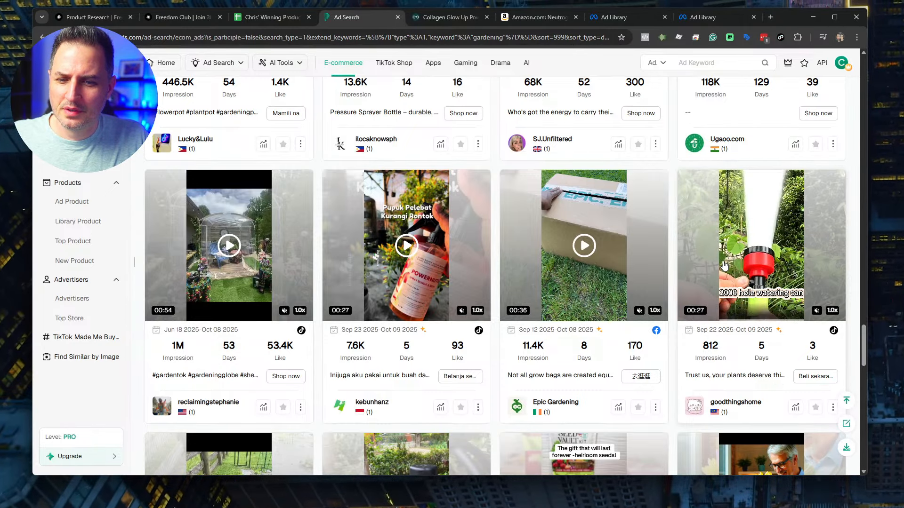
scroll(585, 264, down, 5)
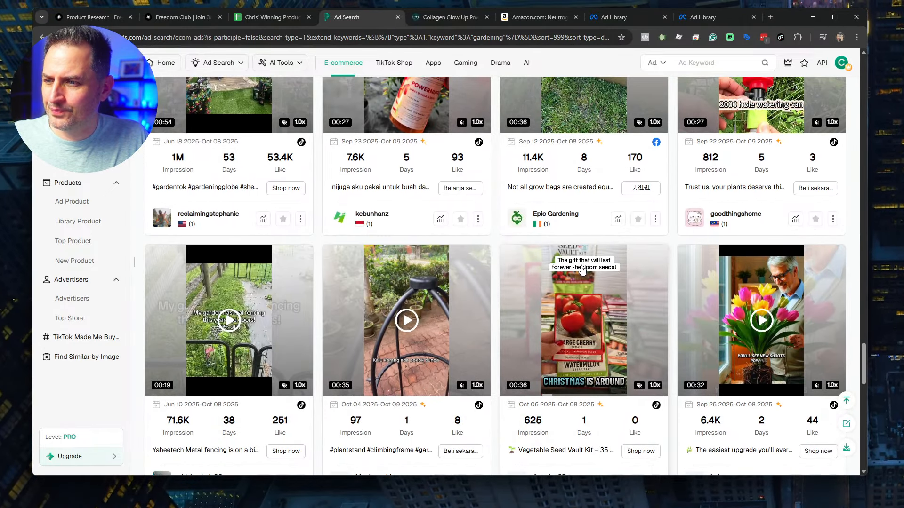
scroll(586, 263, down, 10)
scroll(586, 263, up, 15)
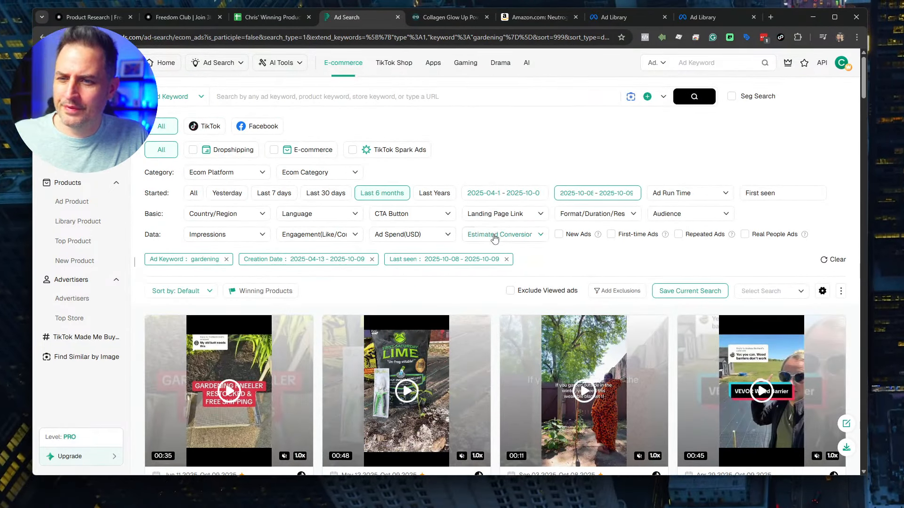
click(678, 193)
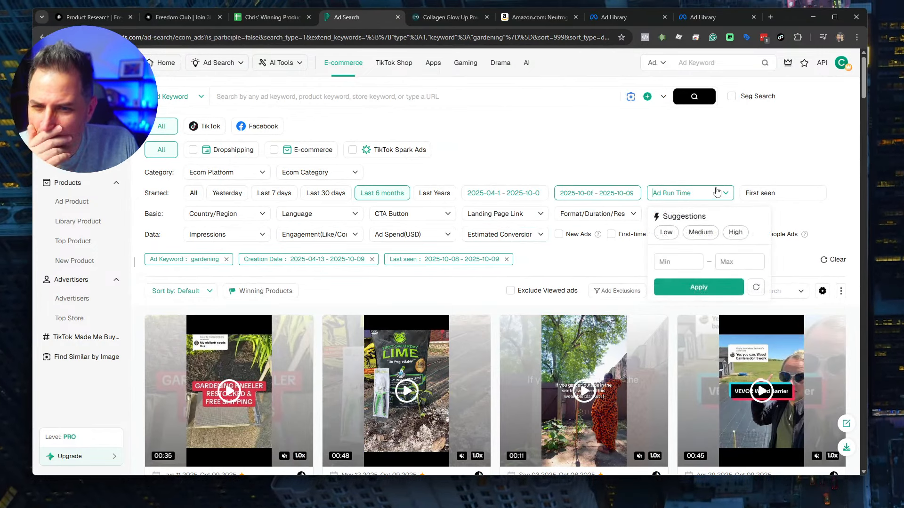
click(760, 195)
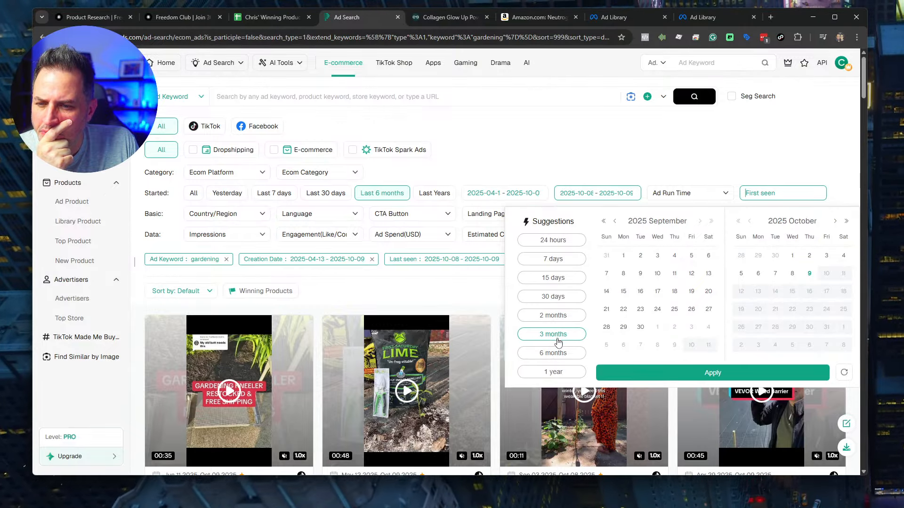
click(498, 151)
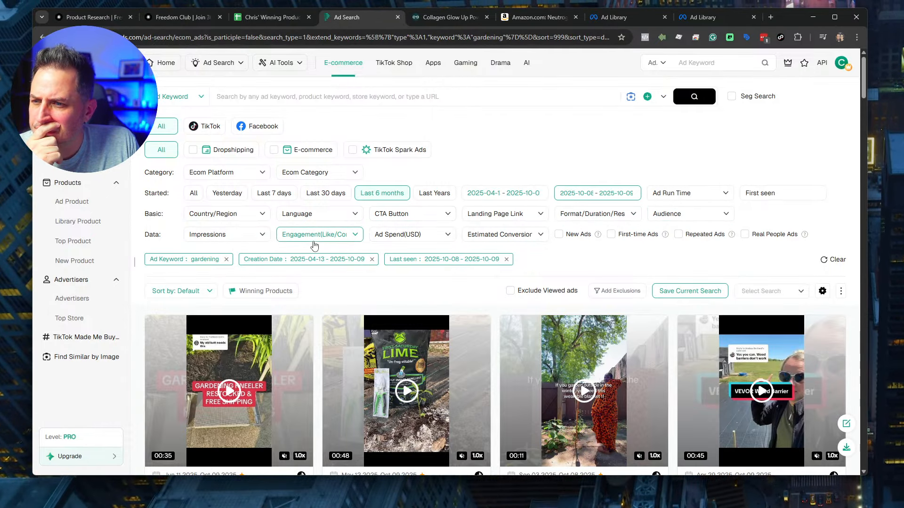
Step: Sort the gardening ads by Creation Date
click(210, 295)
scroll(221, 330, down, 1)
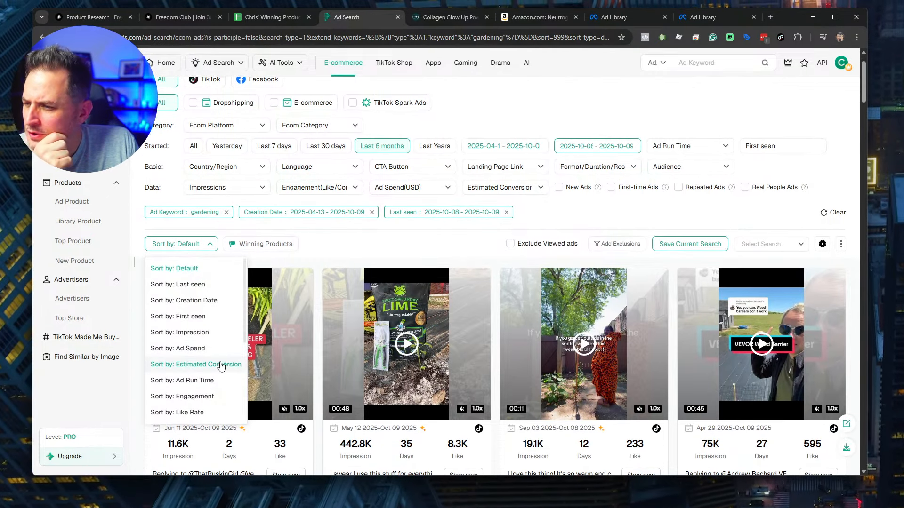
click(226, 300)
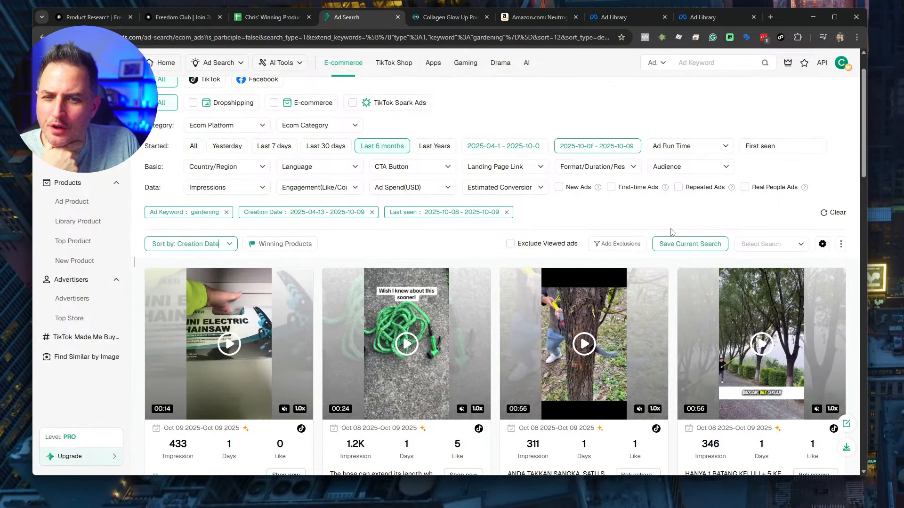
Step: Change the sort order of the gardening ads to First seen
click(230, 246)
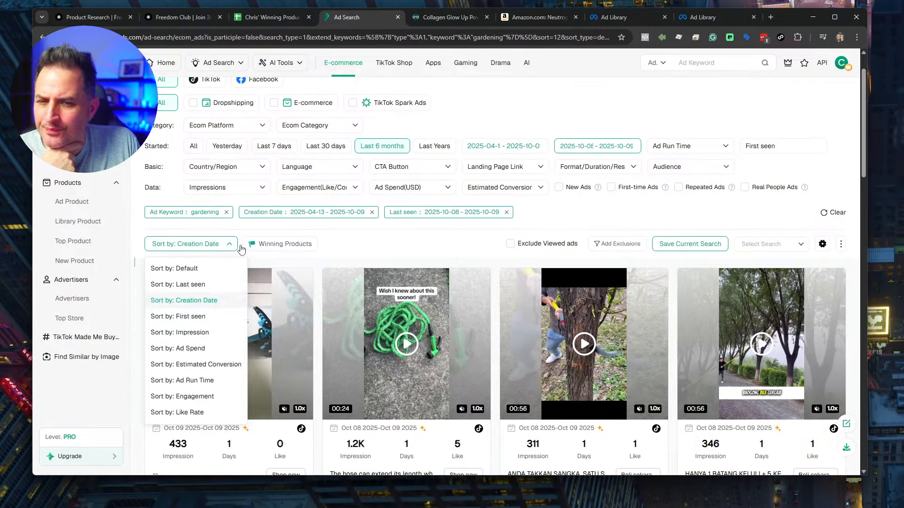
click(805, 246)
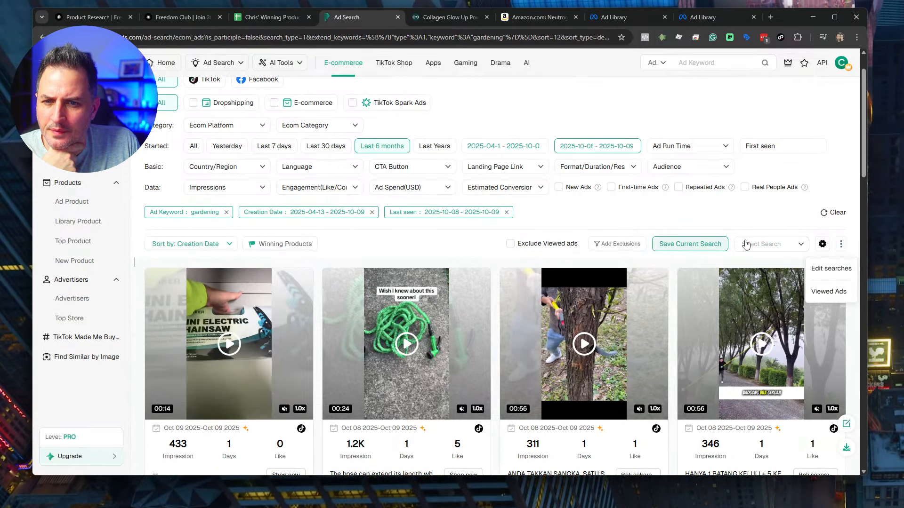
click(228, 244)
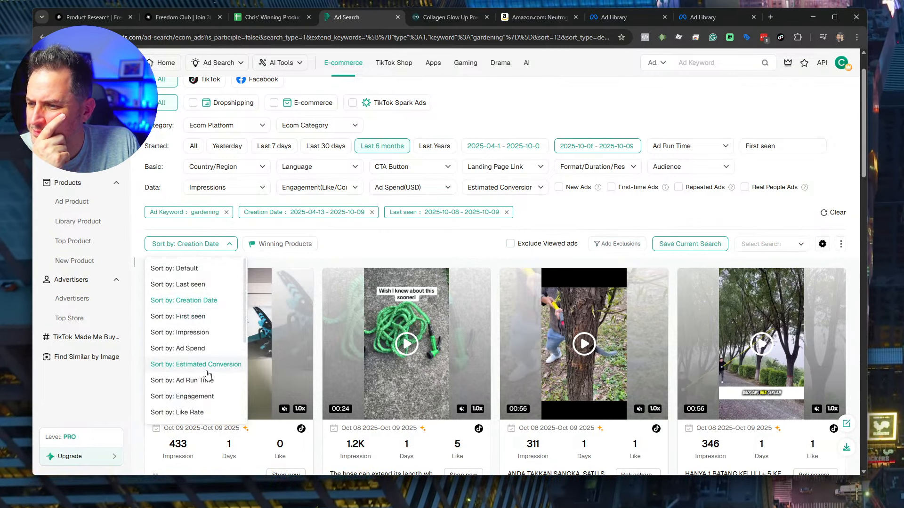
click(203, 318)
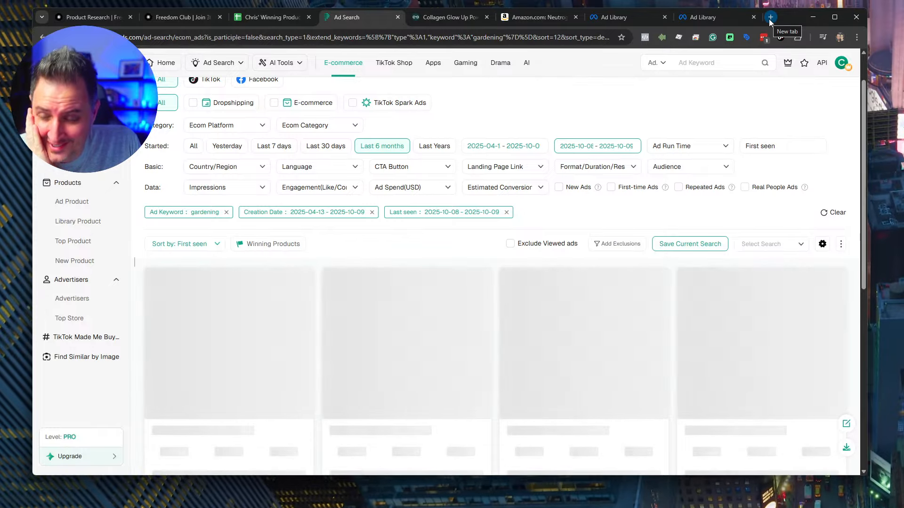
Step: Search Google for "magic wipe" in a new browser tab and open the official Magicwipe store site
click(770, 18)
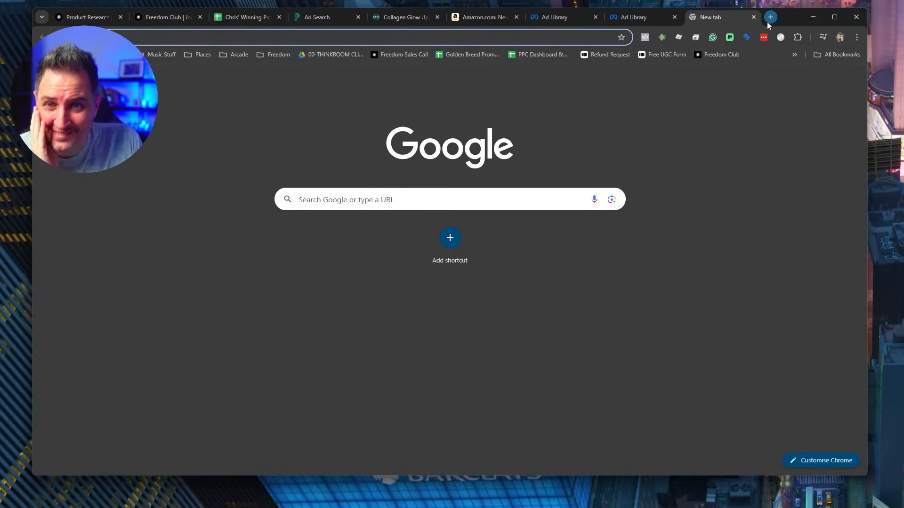
text(magic wipe)
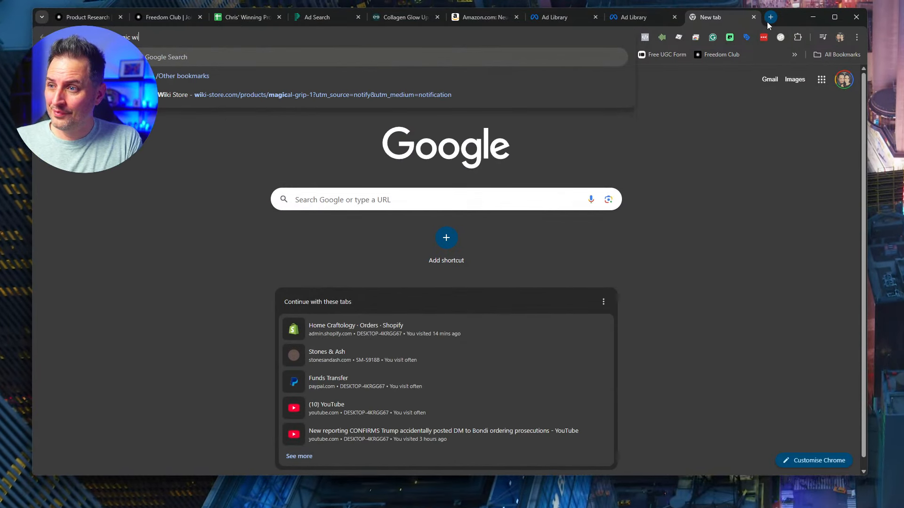
key(Return)
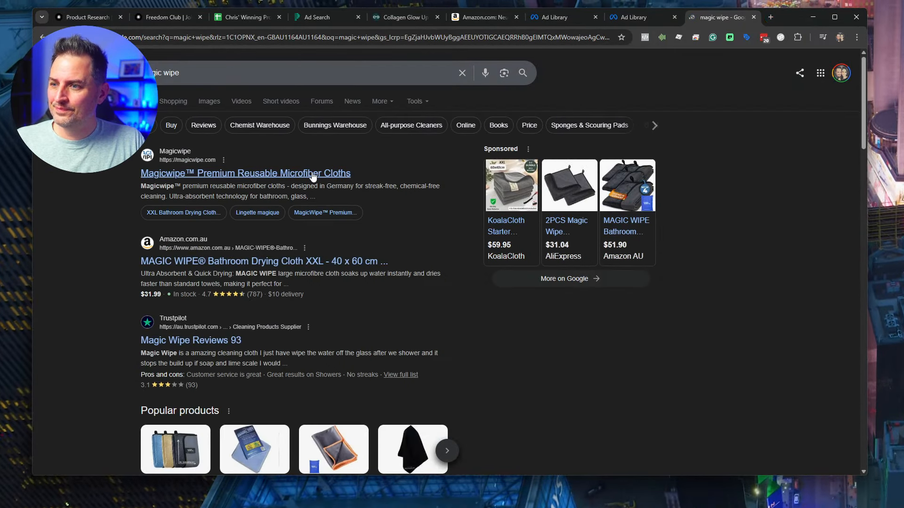
click(312, 174)
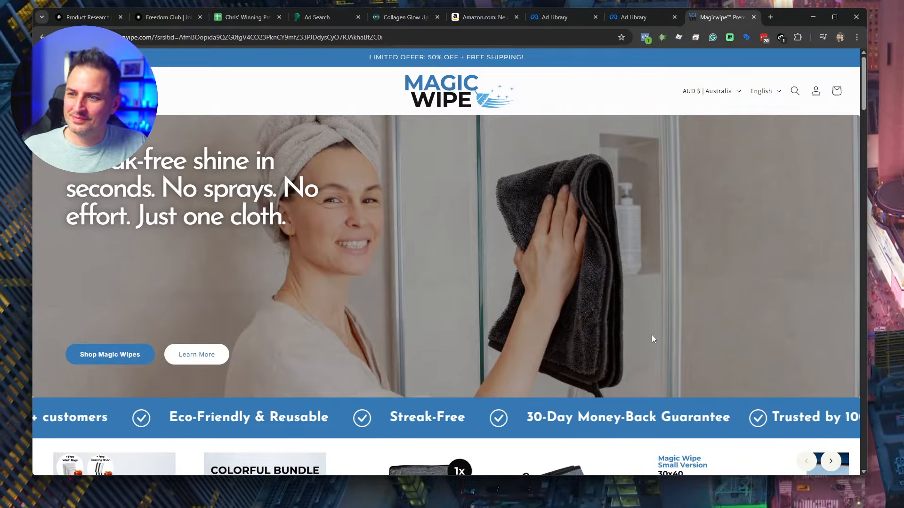
Step: Review the Magicwipe store's homepage and product offers, and close its tab to return to the PiPiADS ad search
scroll(652, 338, down, 1)
scroll(620, 311, down, 5)
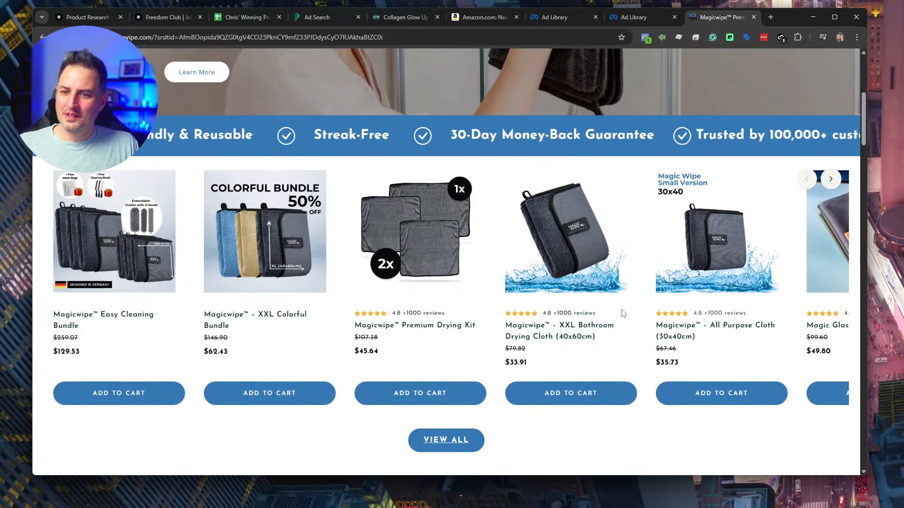
scroll(555, 309, up, 6)
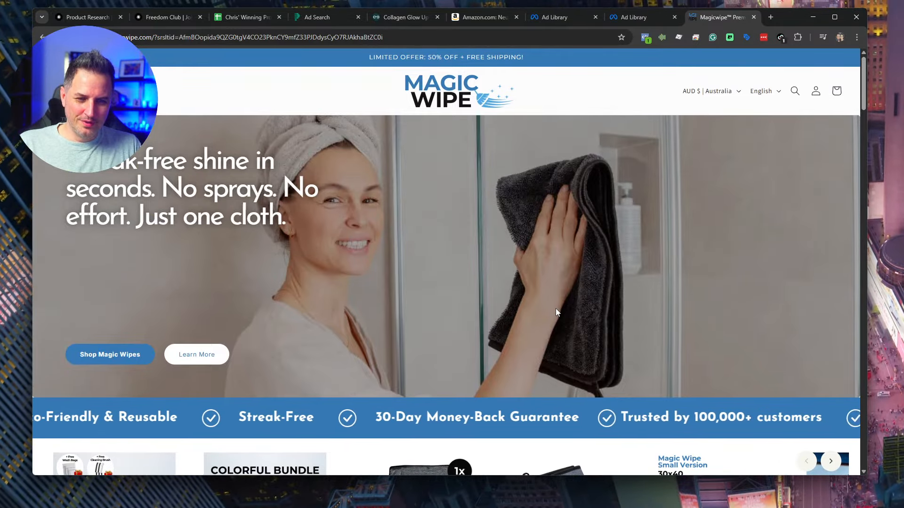
click(753, 17)
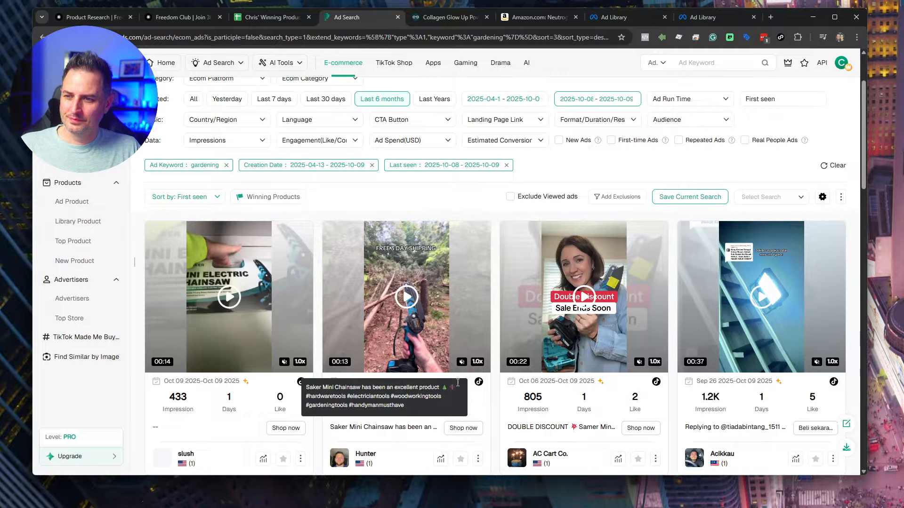
Step: Look through the gardening ads sorted by First seen and remove the "gardening" keyword filter
scroll(476, 356, down, 5)
scroll(476, 357, down, 10)
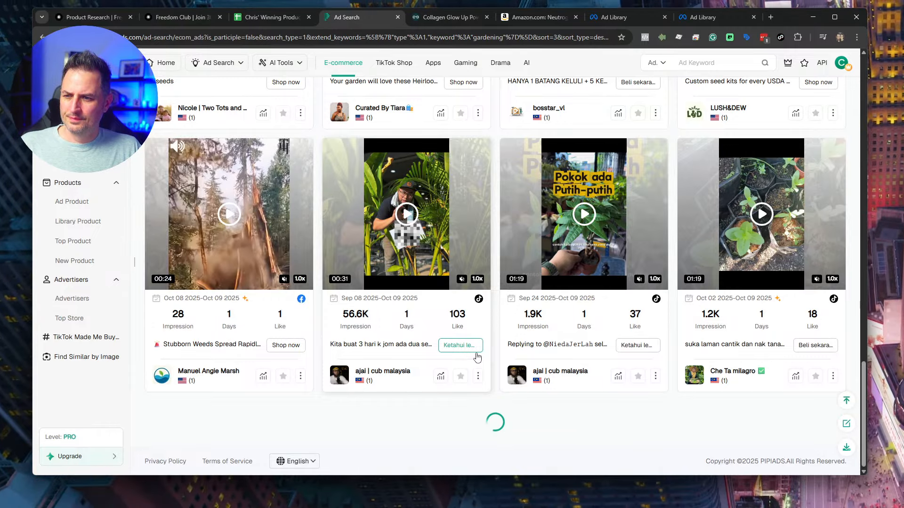
scroll(474, 350, up, 15)
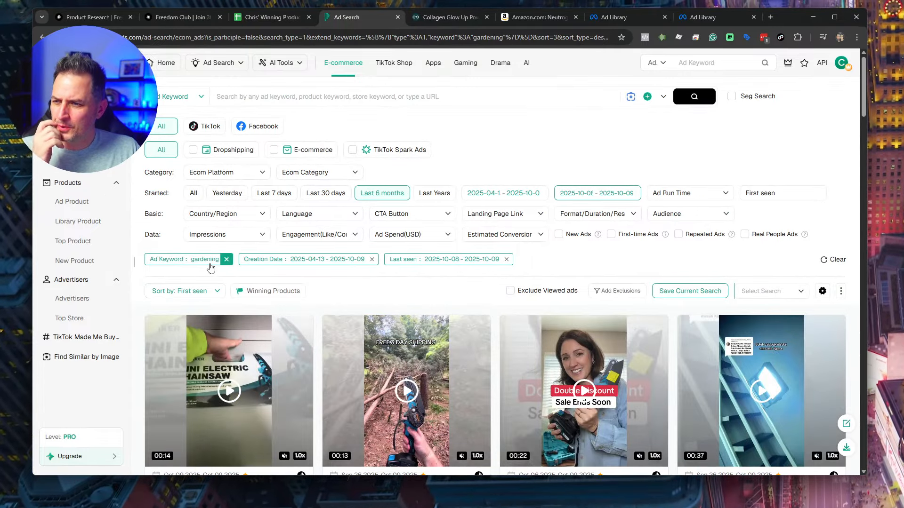
click(211, 263)
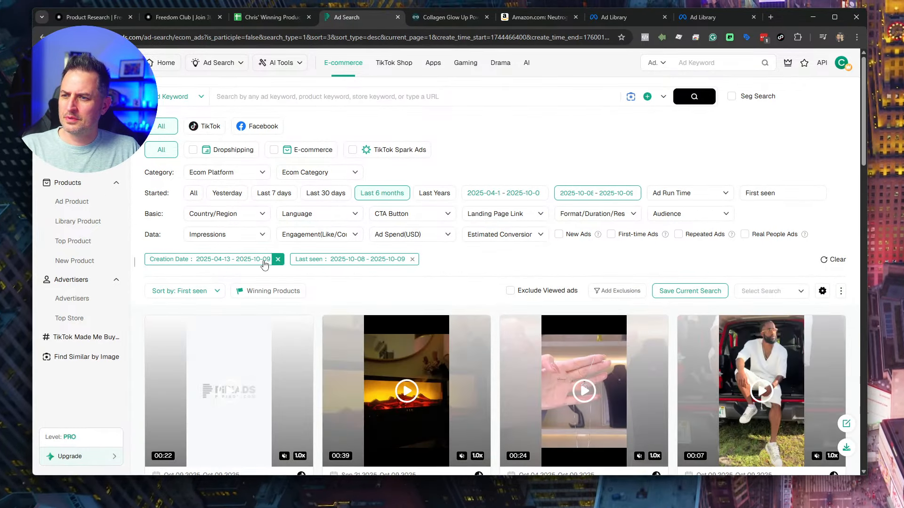
Step: Skim the ads without a keyword filter and sort them by Impression
scroll(424, 292, down, 5)
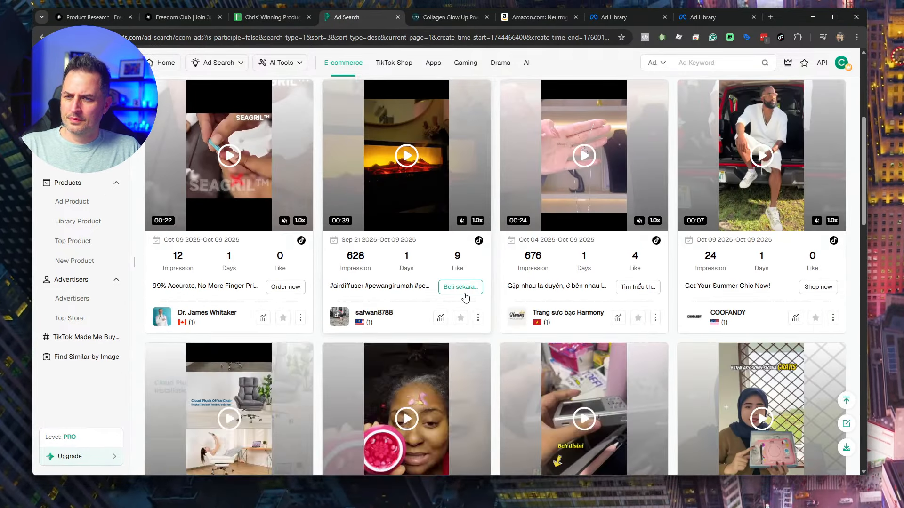
scroll(464, 296, up, 2)
scroll(466, 301, down, 2)
scroll(465, 302, up, 3)
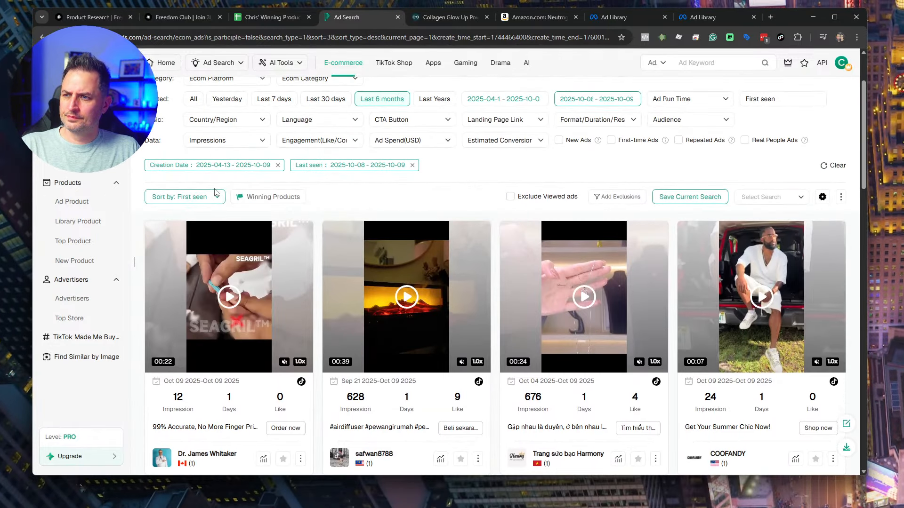
click(215, 197)
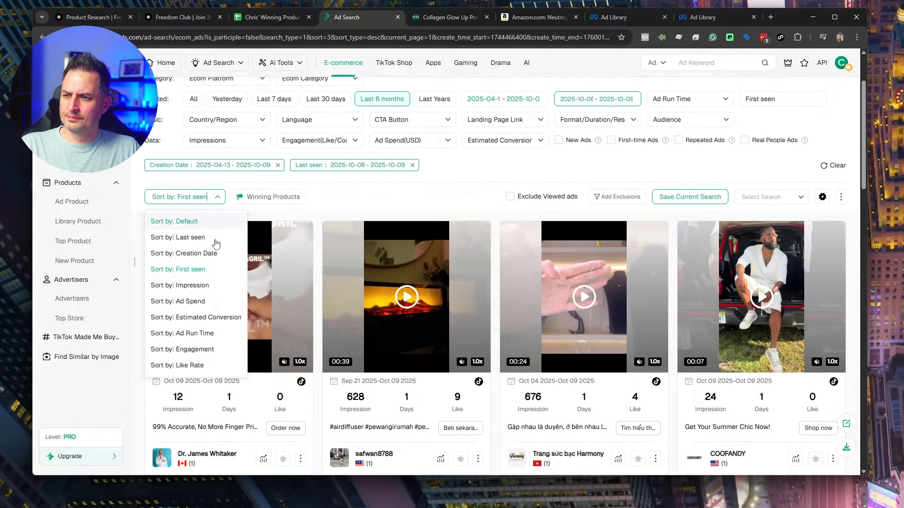
click(214, 287)
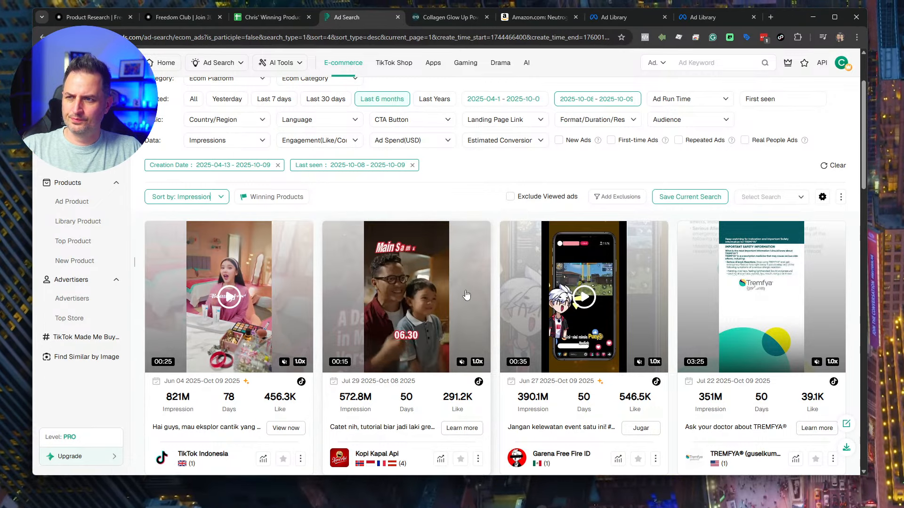
Step: Search the ads for the keyword "garden"
scroll(459, 296, up, 3)
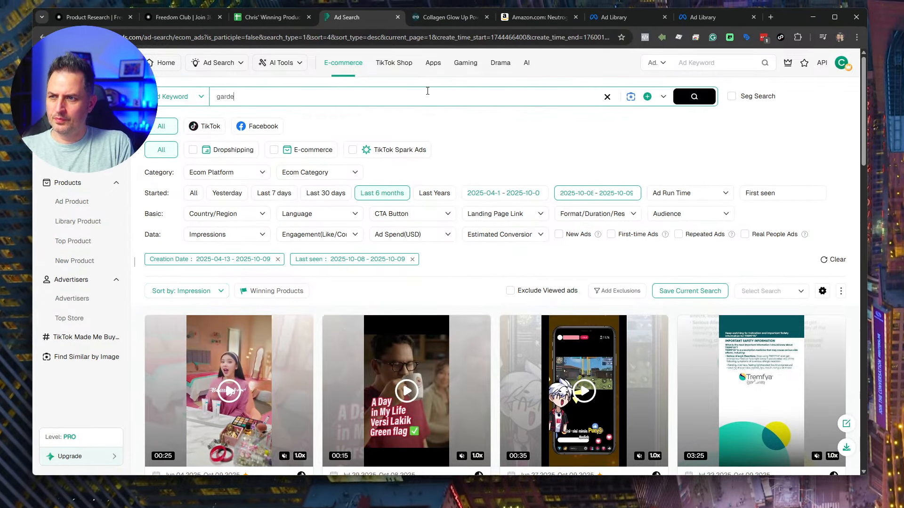
text(n)
key(Return)
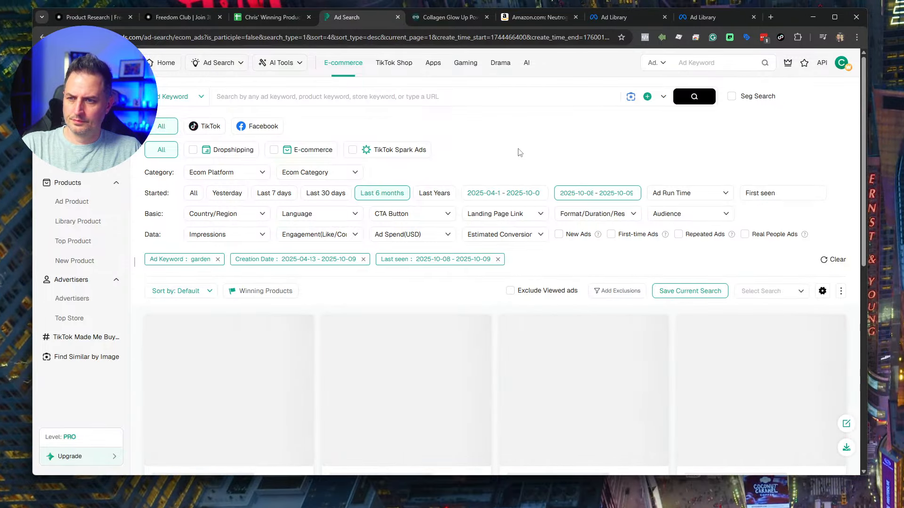
Step: Look through the first "garden" ads, previewing the metal fencing, gardening kneeler, play tent, yard tool and lamp post videos
scroll(520, 152, down, 9)
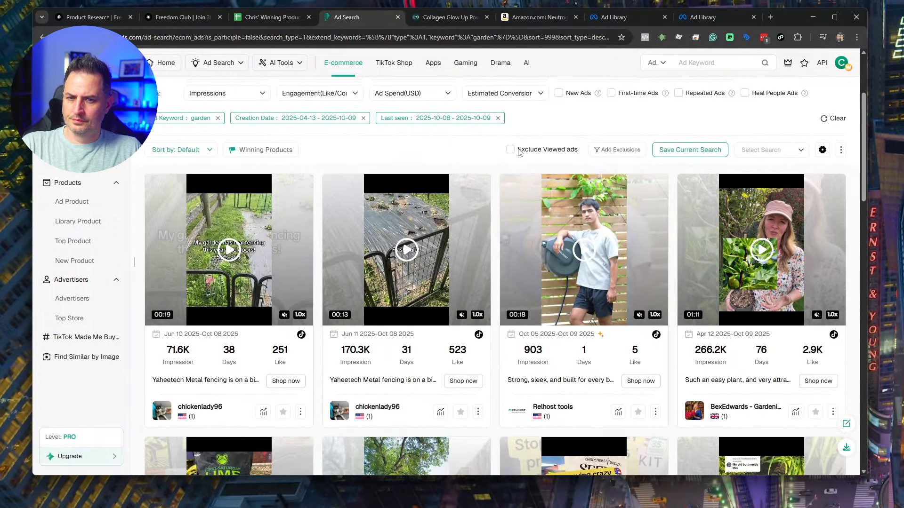
scroll(519, 152, up, 4)
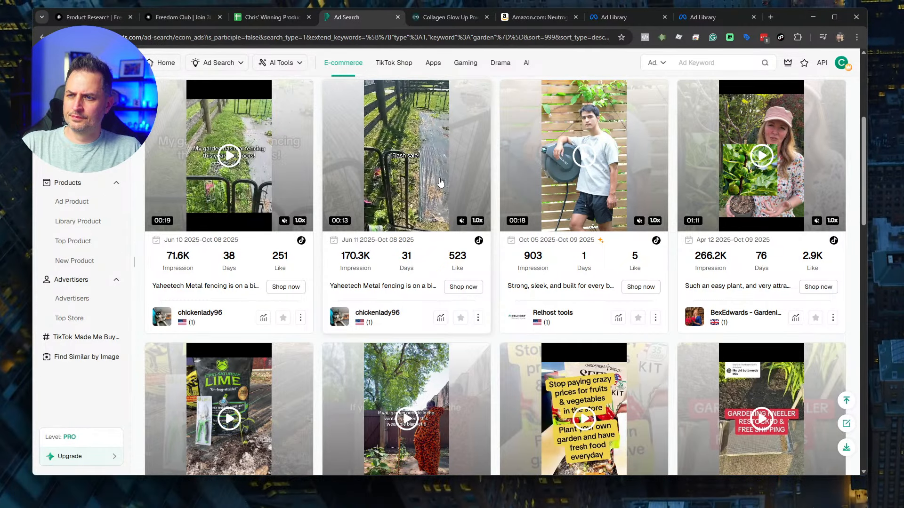
scroll(440, 182, down, 1)
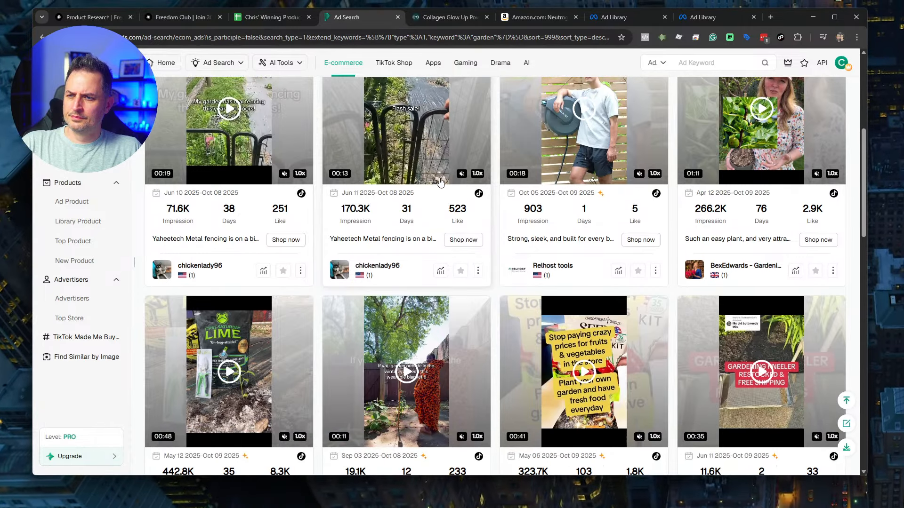
scroll(441, 182, down, 4)
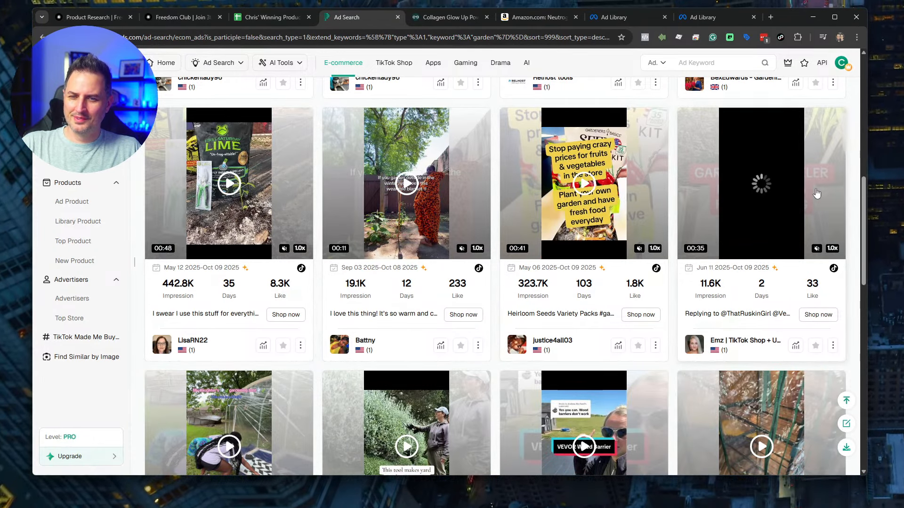
scroll(790, 194, down, 5)
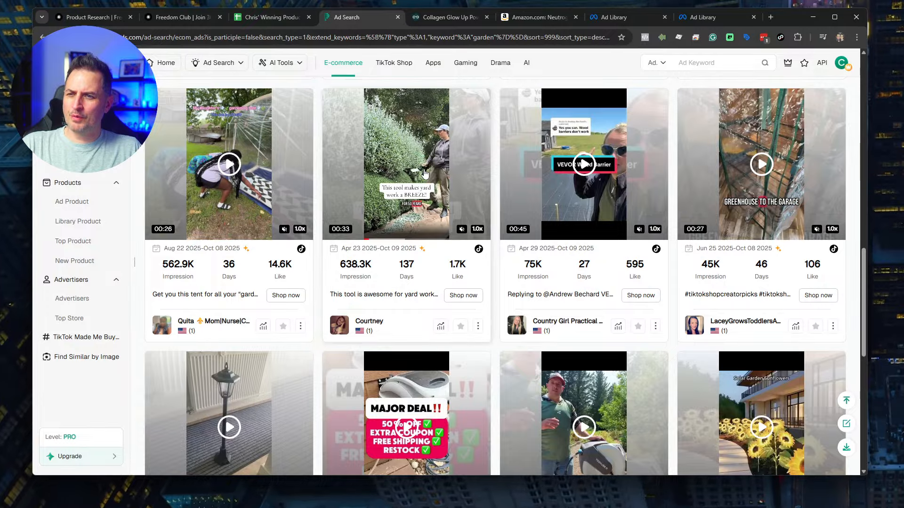
scroll(424, 173, down, 4)
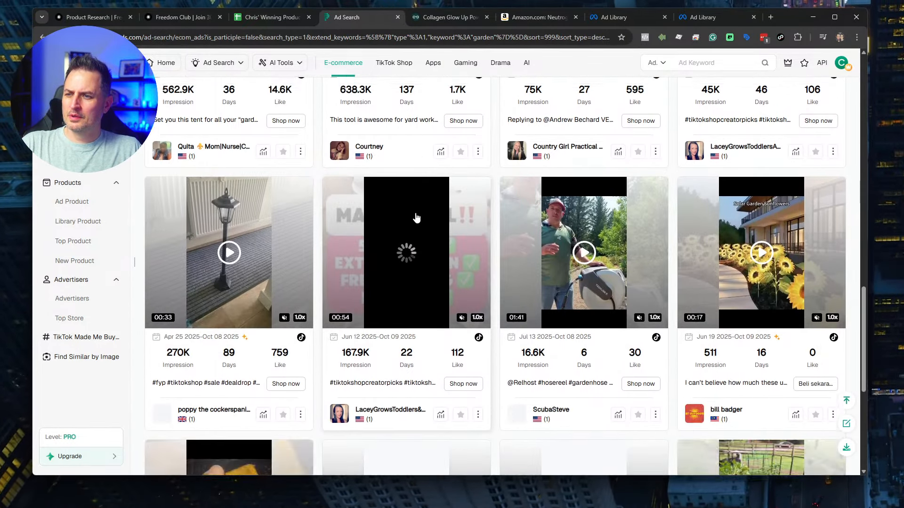
scroll(245, 151, up, 4)
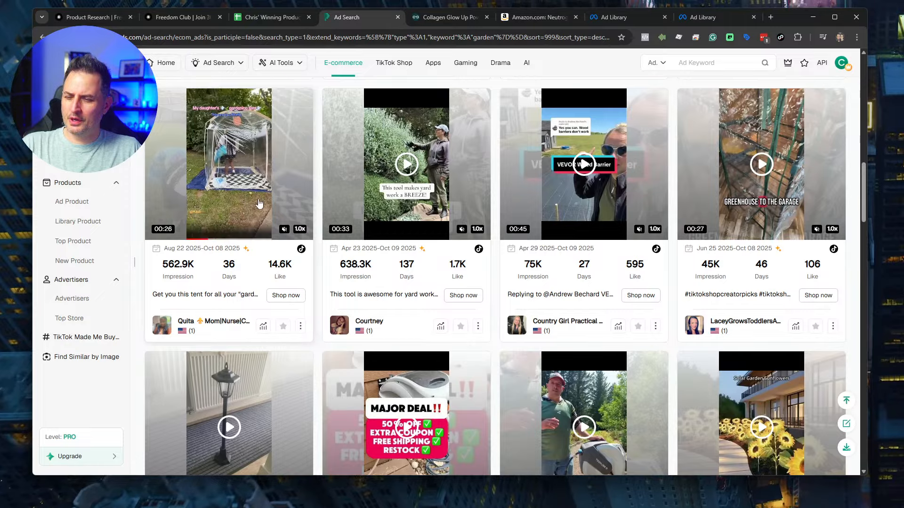
scroll(258, 203, down, 5)
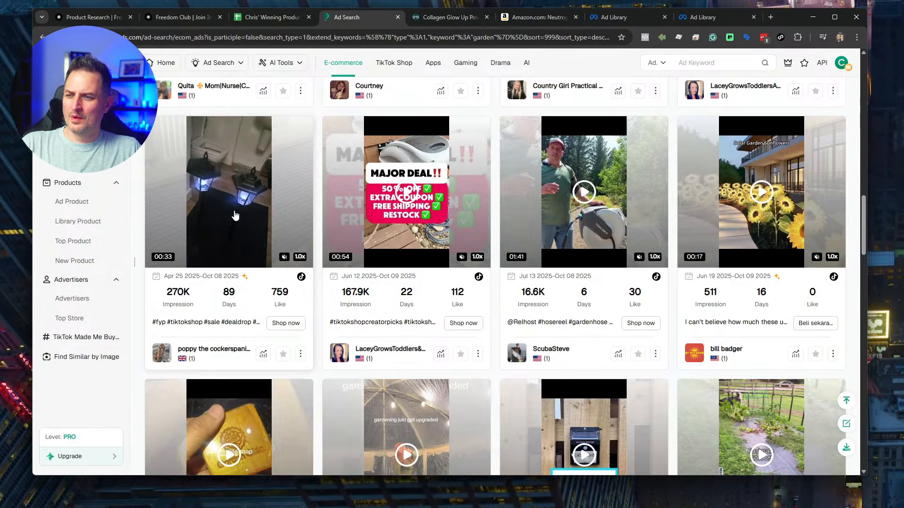
scroll(235, 215, down, 6)
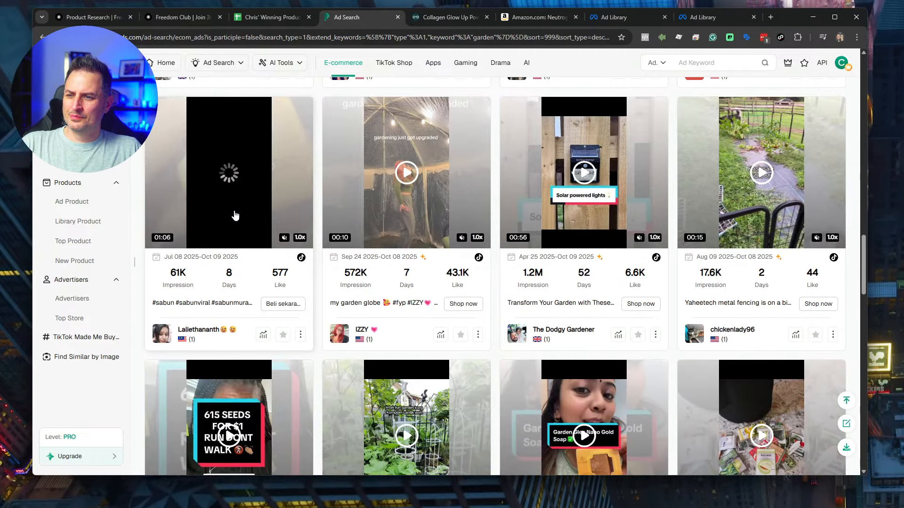
Step: Preview the solar-powered light, metal fencing and garden hose ads while checking their impressions and running days
mouse_move(594, 189)
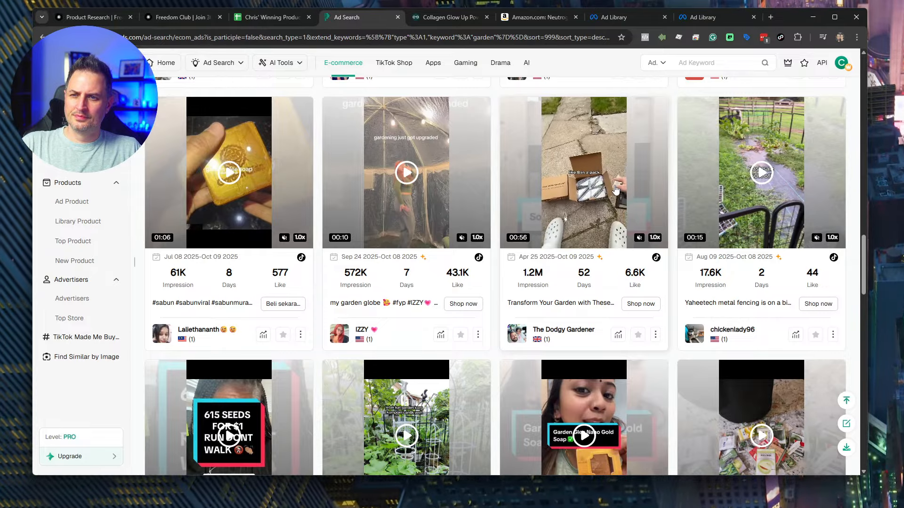
scroll(615, 188, down, 4)
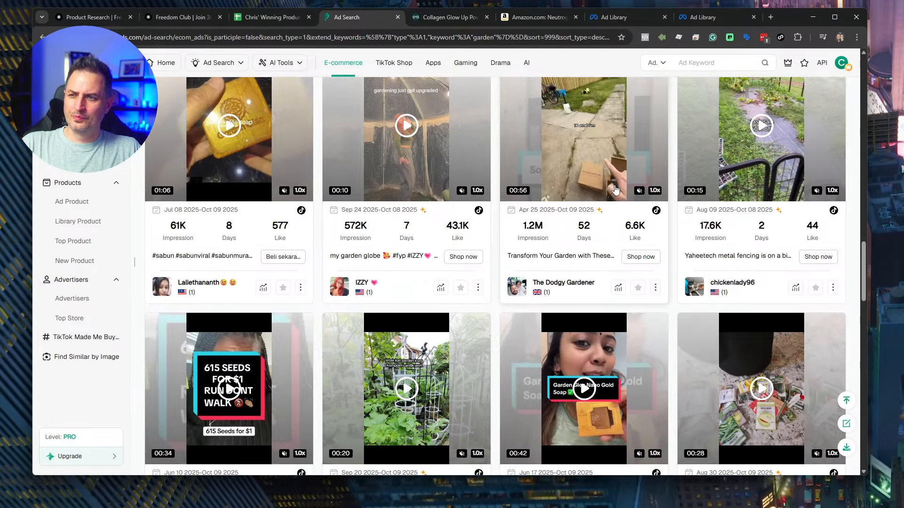
scroll(455, 229, down, 1)
scroll(226, 263, up, 1)
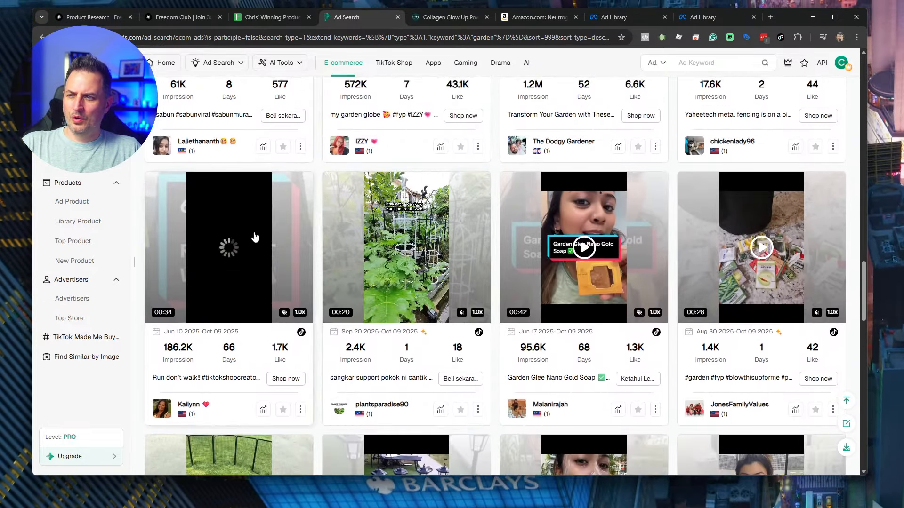
scroll(691, 379, down, 5)
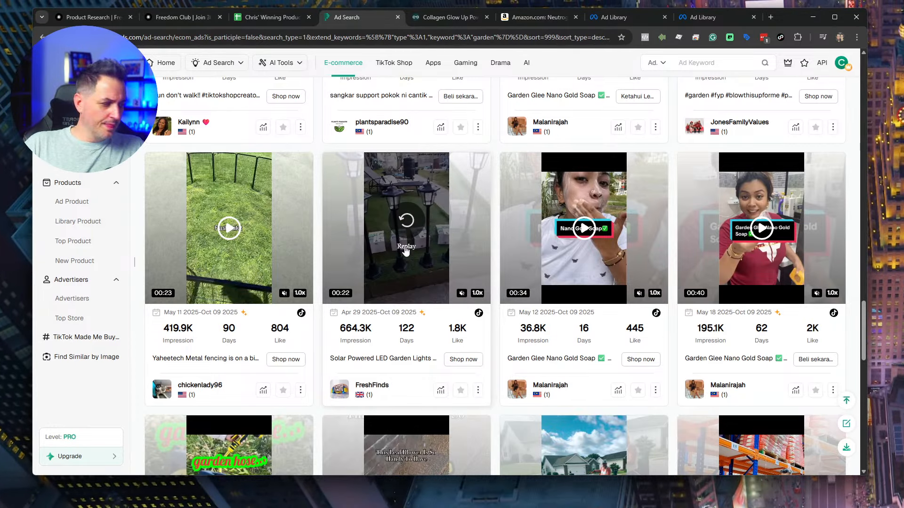
mouse_move(234, 253)
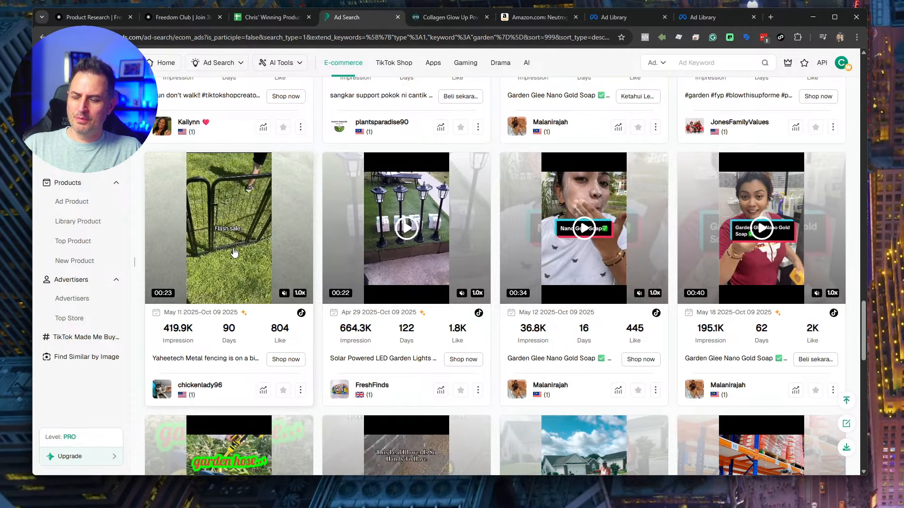
scroll(234, 253, down, 5)
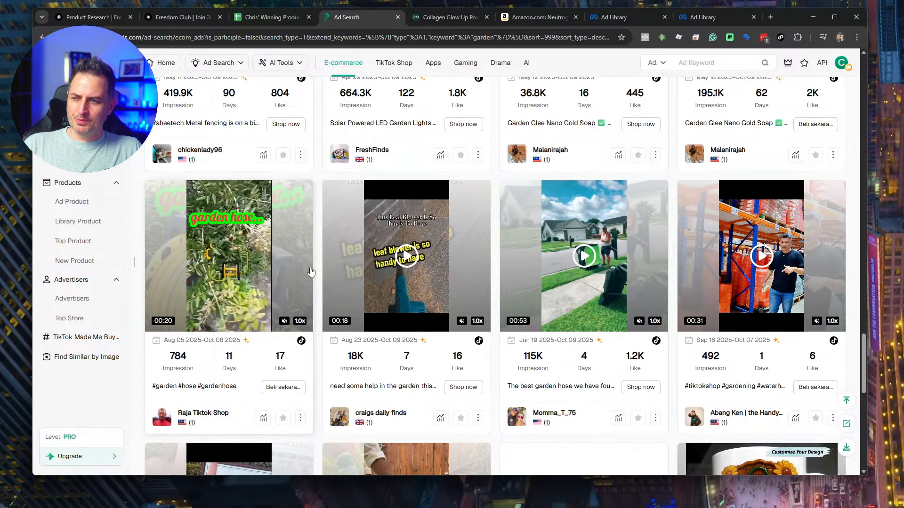
scroll(468, 260, down, 5)
scroll(468, 259, down, 5)
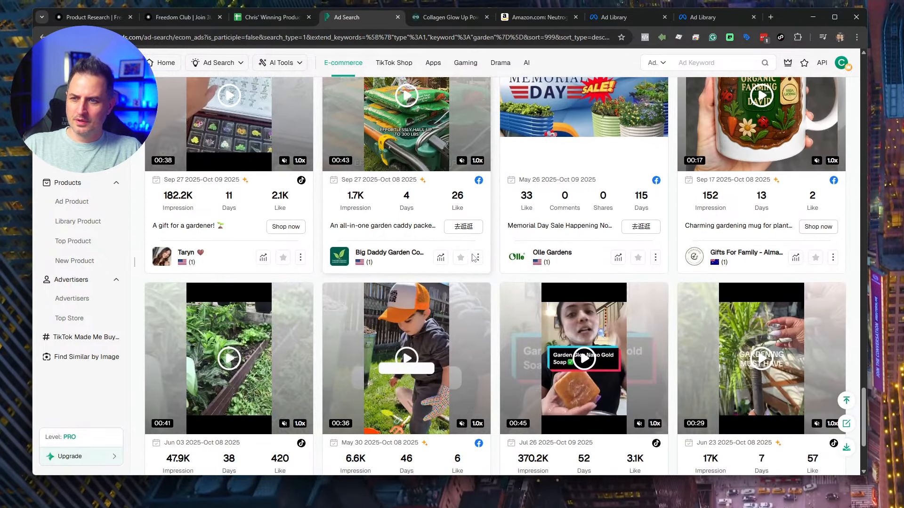
Step: Examine more garden ads, previewing the garden bed, nano gold soap, retractable hose, Gardencup and hose quick-disconnect videos
click(477, 256)
scroll(481, 261, down, 3)
scroll(481, 263, up, 1)
scroll(490, 368, down, 2)
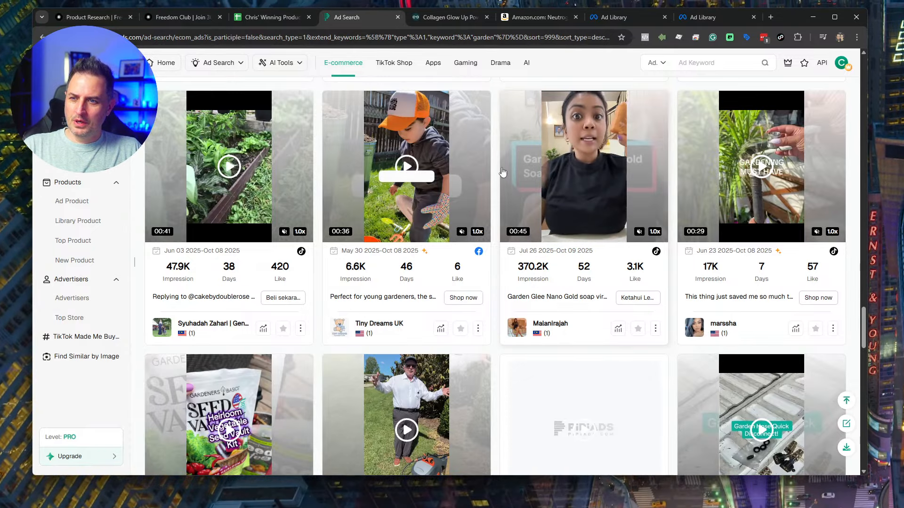
mouse_move(460, 171)
scroll(449, 177, up, 1)
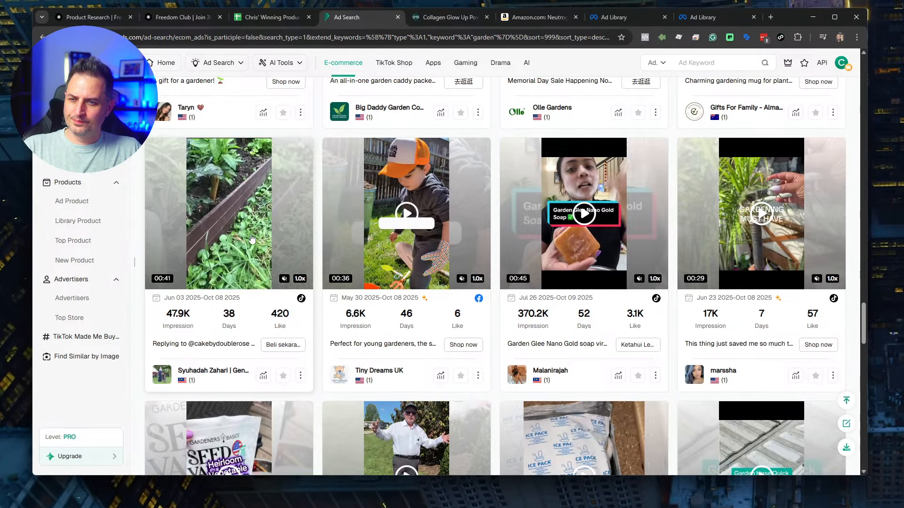
scroll(241, 234, down, 5)
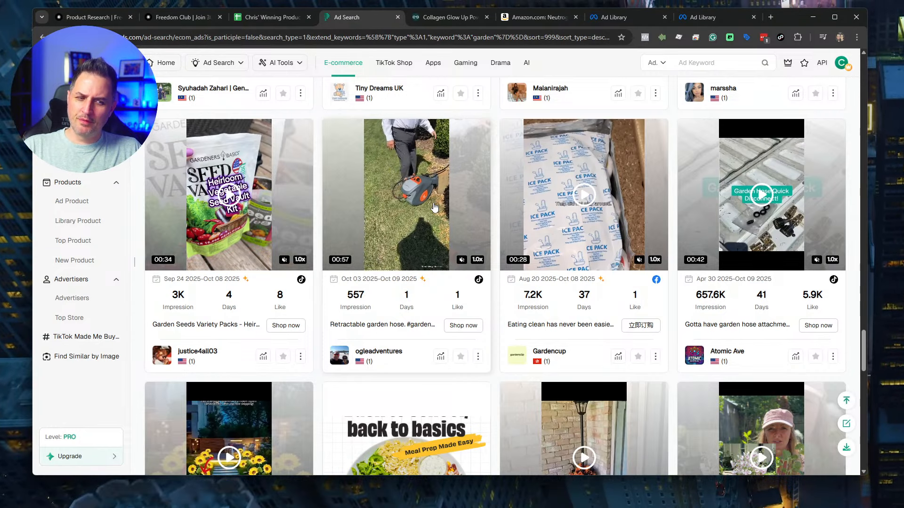
mouse_move(588, 210)
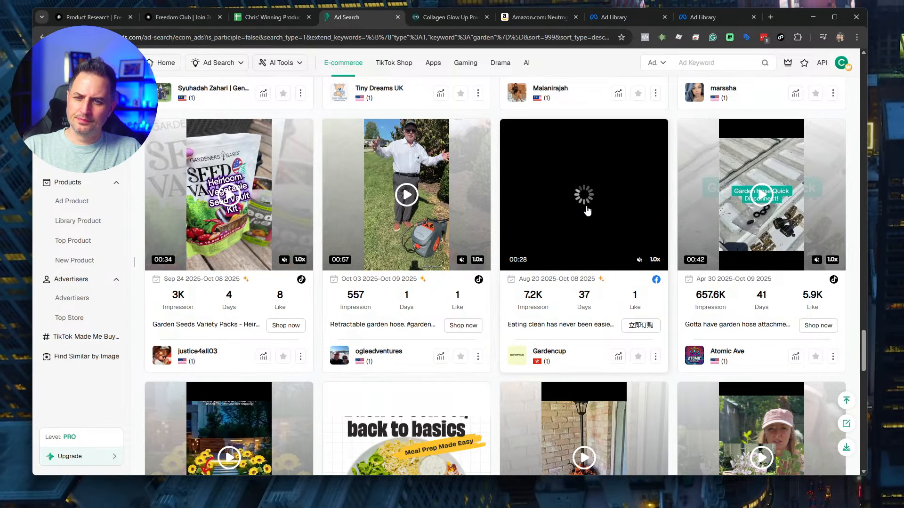
mouse_move(726, 212)
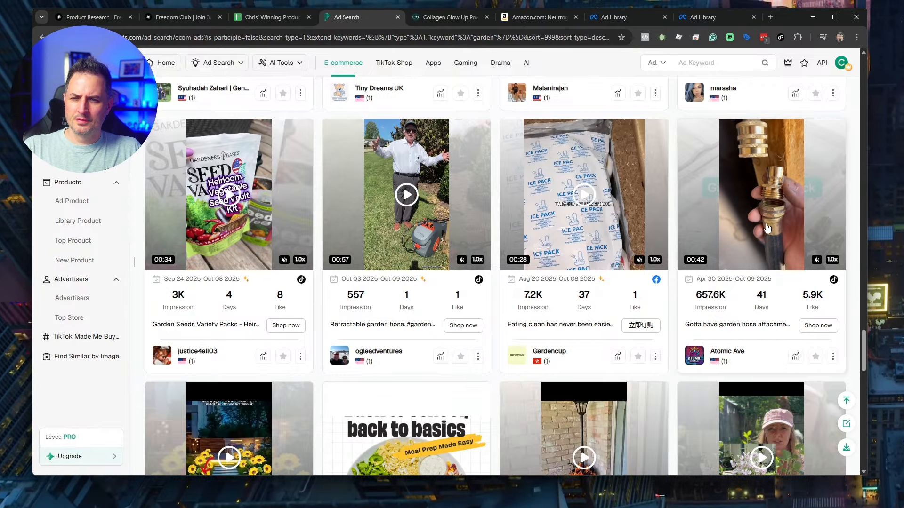
Step: Preview the lamp post ad and review the ad details of the solar-powered sunflower lights
scroll(767, 227, down, 5)
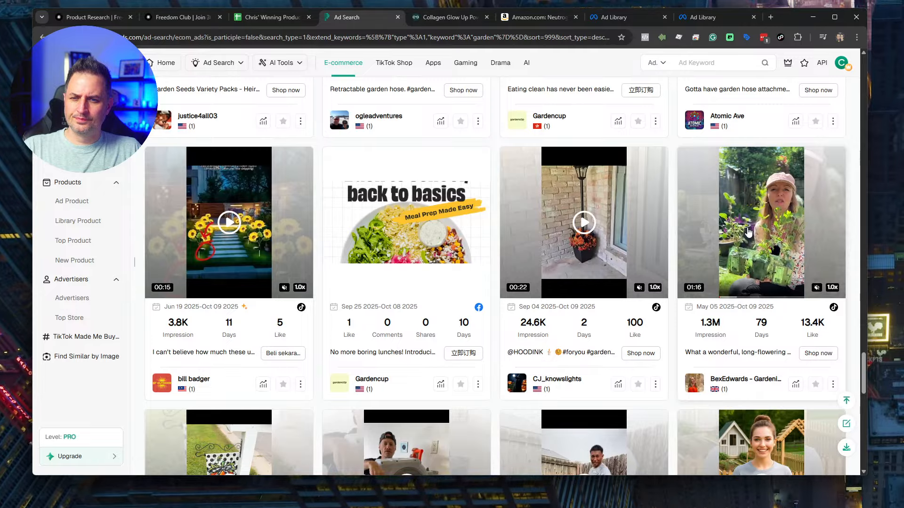
mouse_move(630, 237)
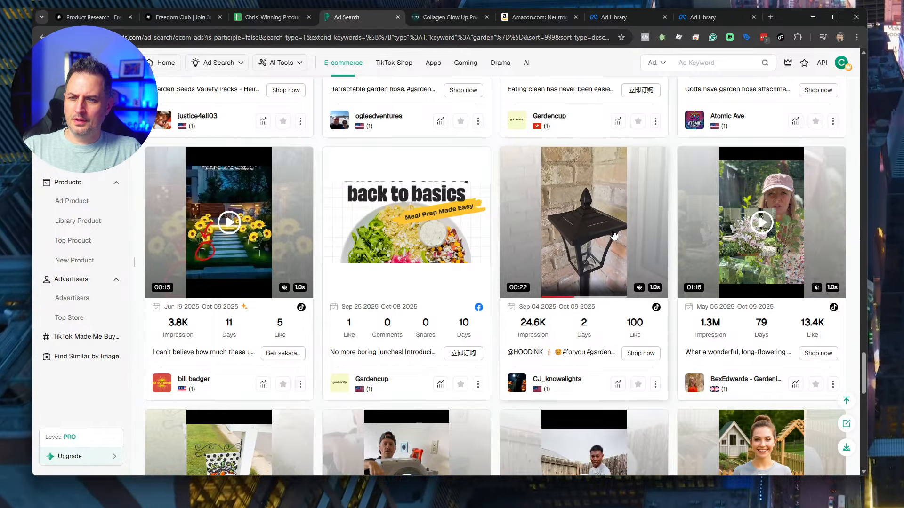
scroll(613, 235, down, 3)
scroll(612, 230, up, 4)
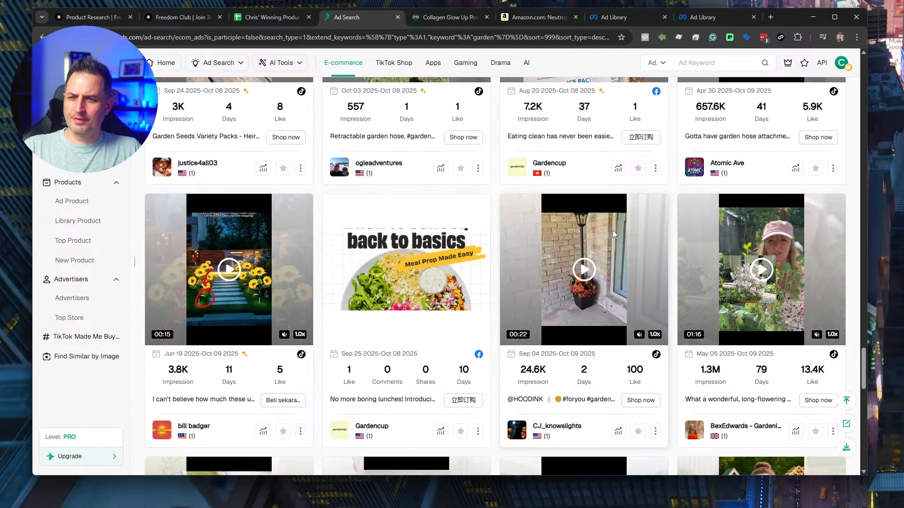
click(249, 285)
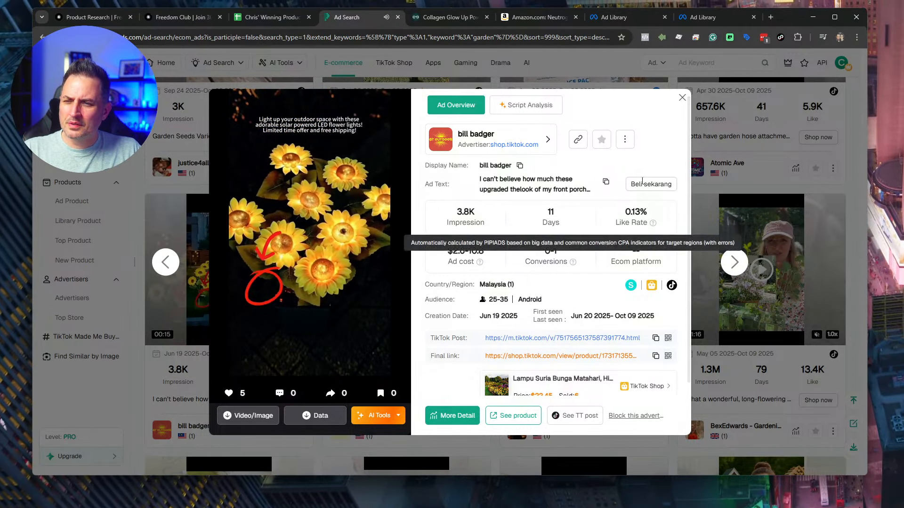
click(682, 97)
Step: Preview the cordless tiller ad and review the ad details of the Vevor retractable garden hose reel
scroll(559, 262, down, 5)
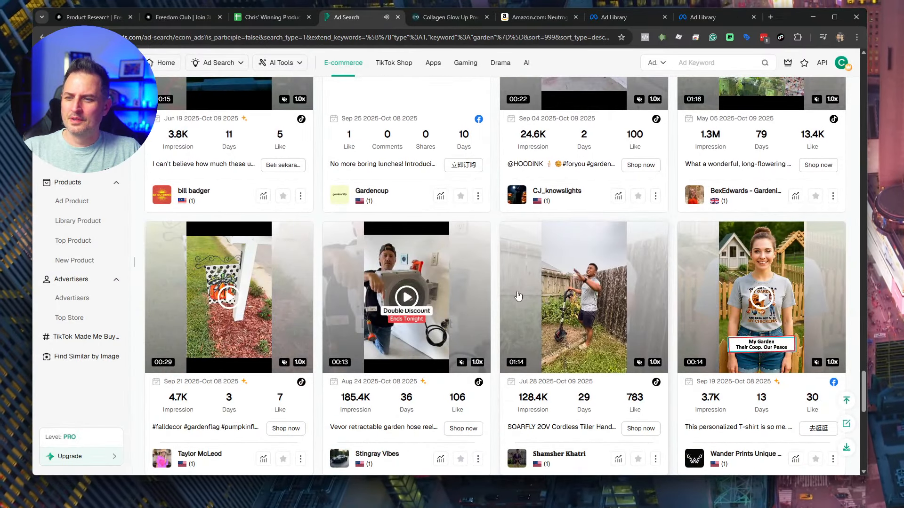
scroll(442, 226, down, 2)
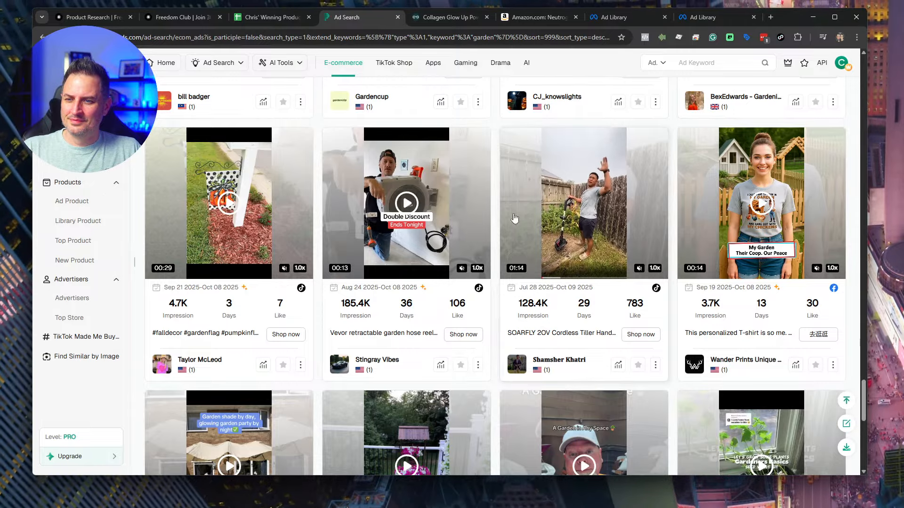
click(404, 275)
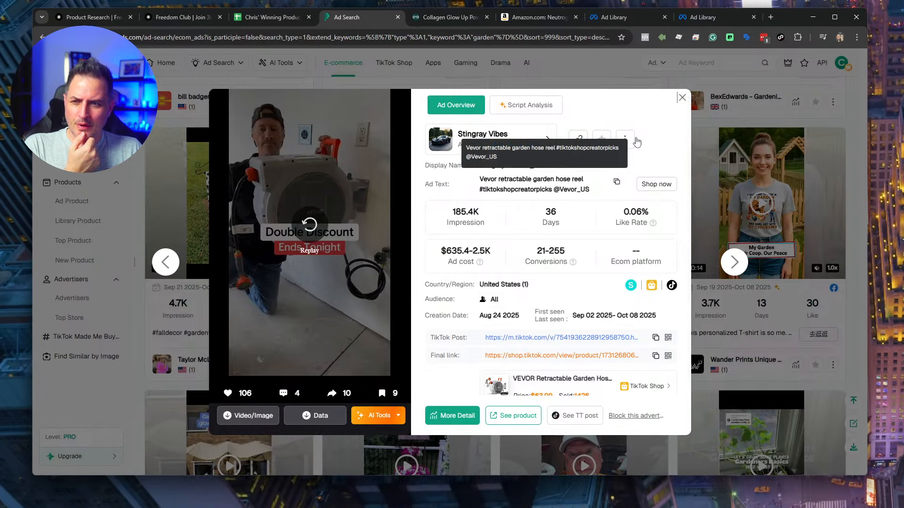
click(682, 98)
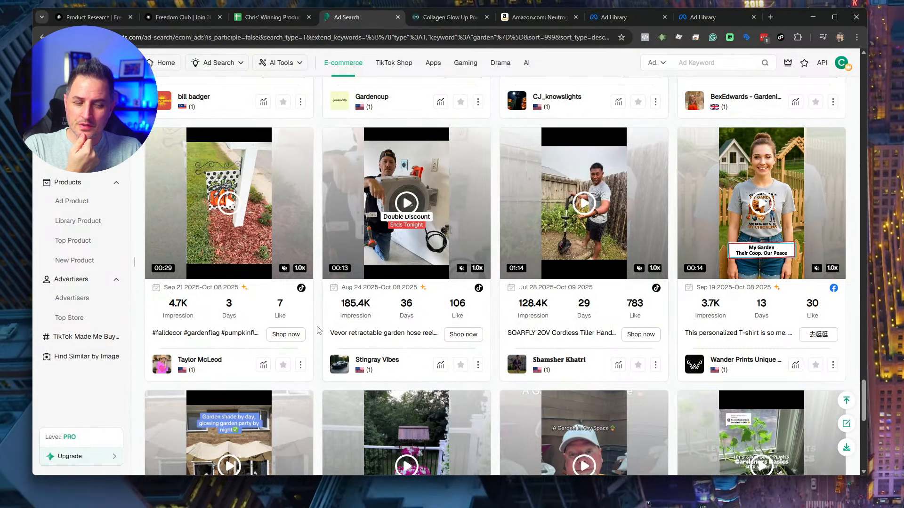
Step: Examine the garden umbrella parasol, Gardeners Basics seeds, soil activator, Rise Gardens and pharmacy garden ads
scroll(317, 329, down, 4)
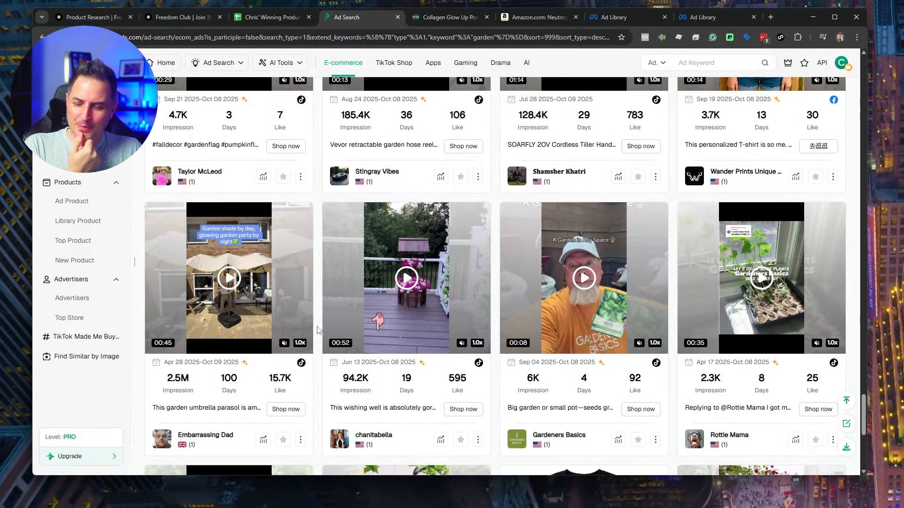
scroll(317, 330, down, 1)
mouse_move(260, 255)
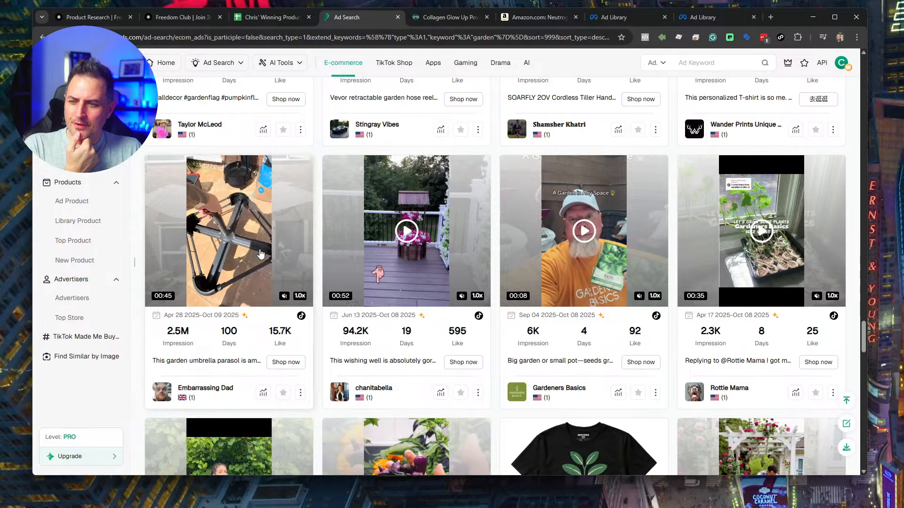
scroll(260, 254, down, 1)
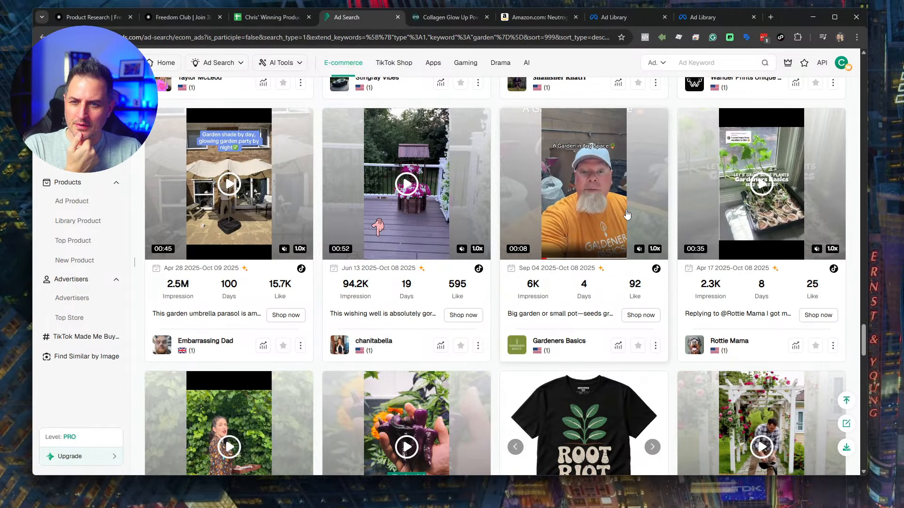
scroll(724, 204, down, 5)
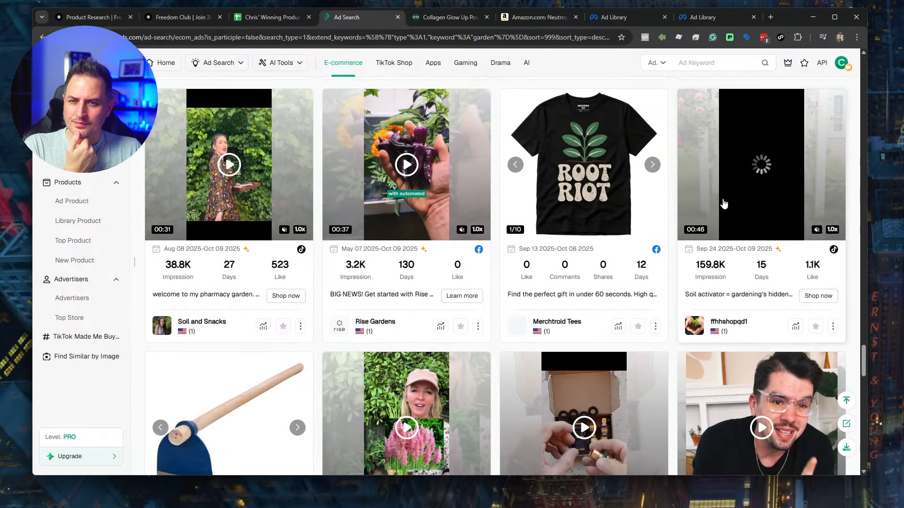
scroll(724, 203, up, 1)
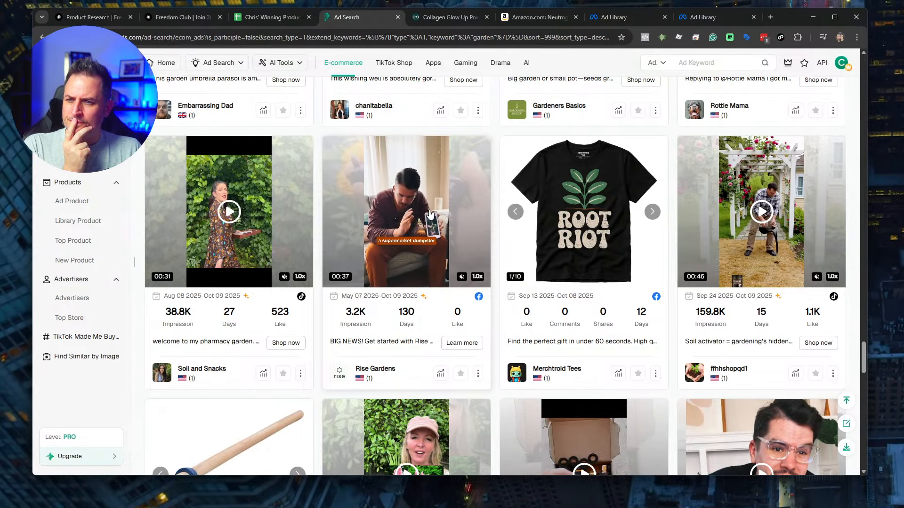
mouse_move(255, 224)
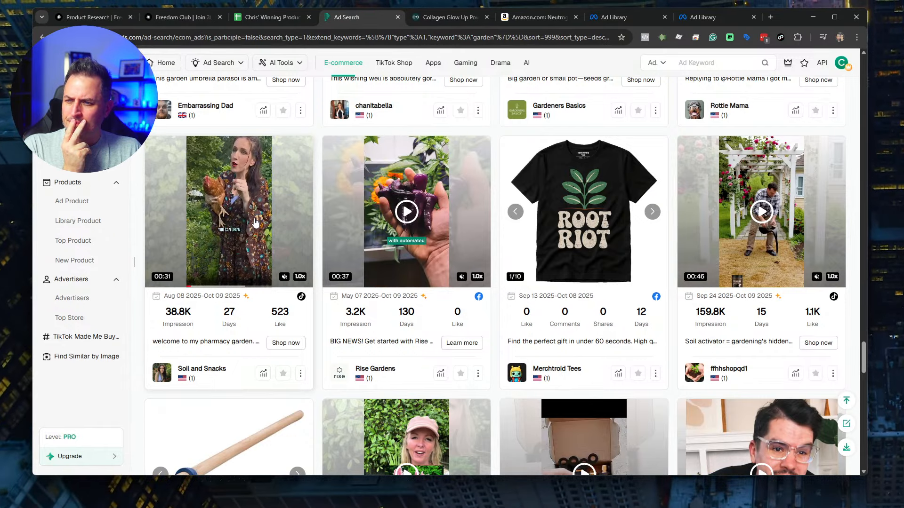
Step: Examine the next garden ads, including the plant, hose attachment, nano gold soap, gardening gloves and retractable hose reel videos
scroll(254, 225, down, 5)
scroll(256, 222, up, 1)
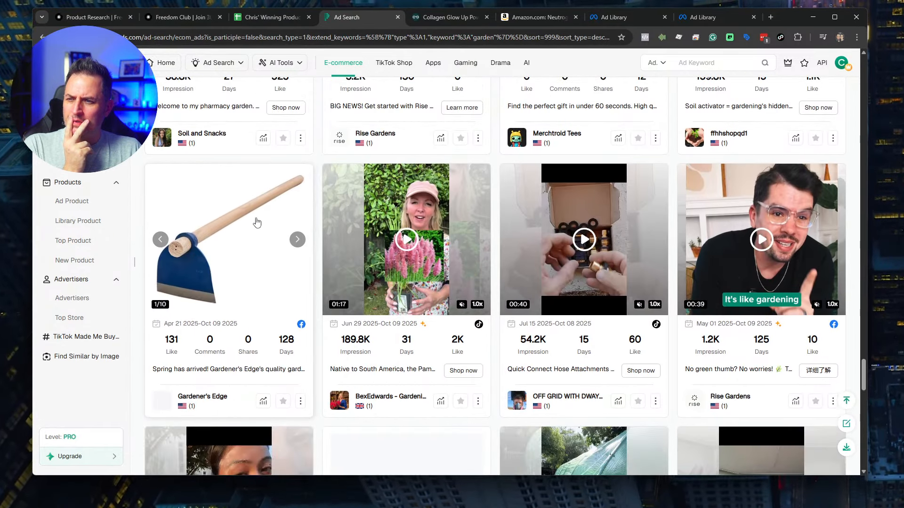
mouse_move(391, 223)
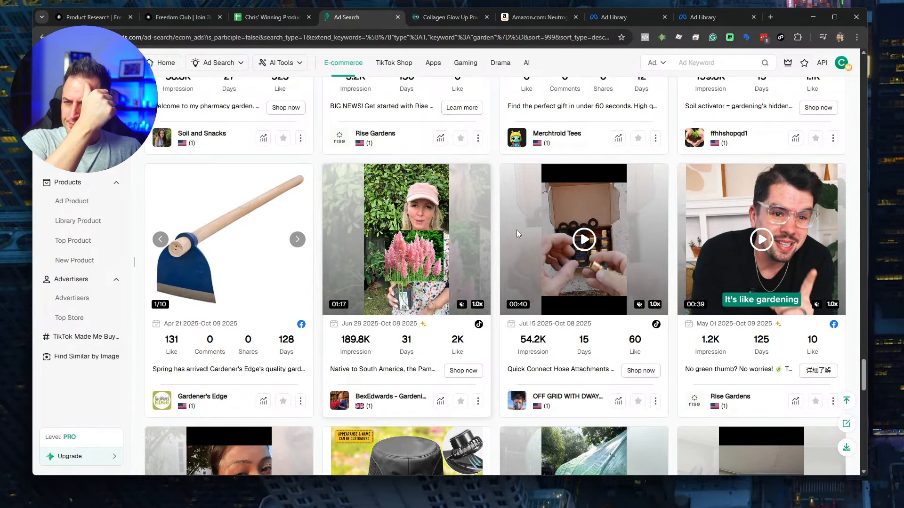
scroll(768, 255, down, 4)
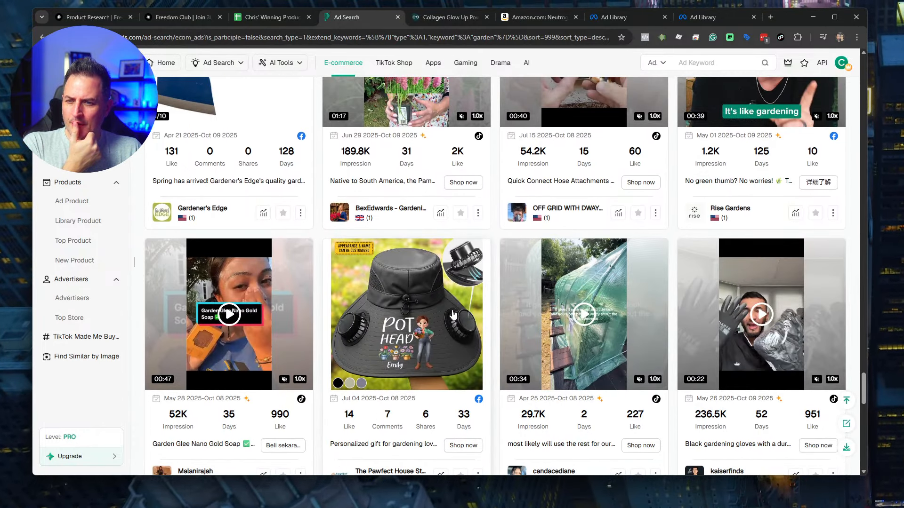
scroll(453, 315, down, 1)
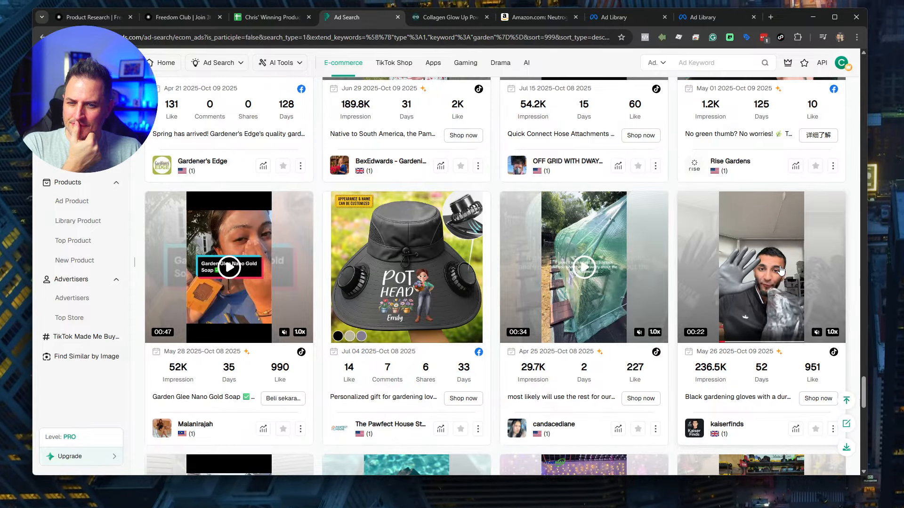
scroll(780, 270, down, 5)
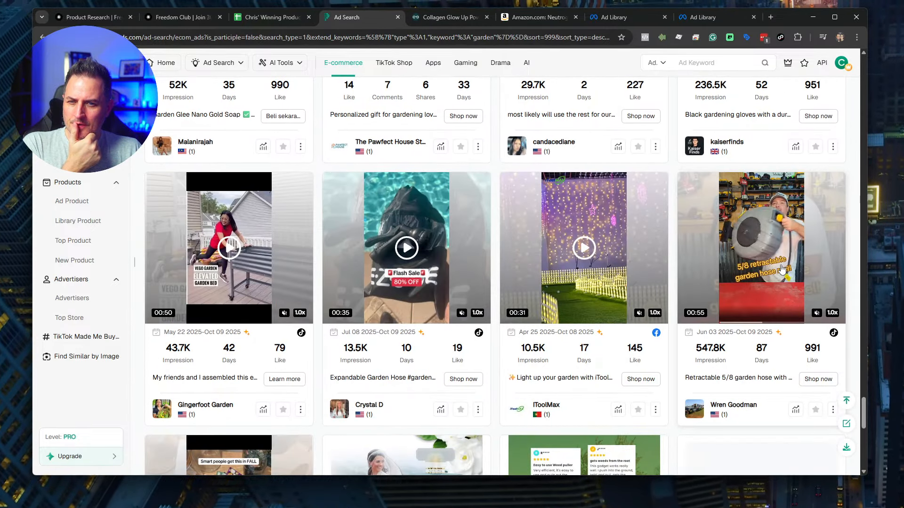
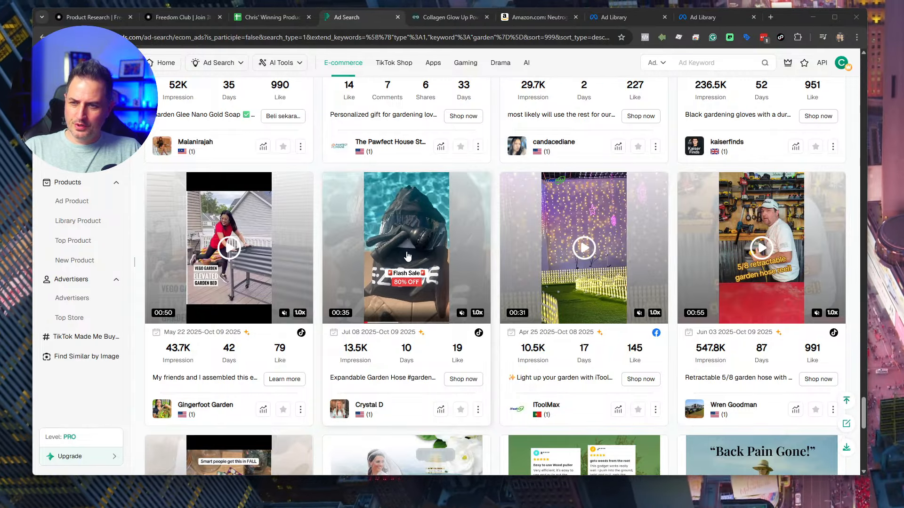
Step: Review the ad details of the Expandable Garden Hose and skim through its video
click(461, 382)
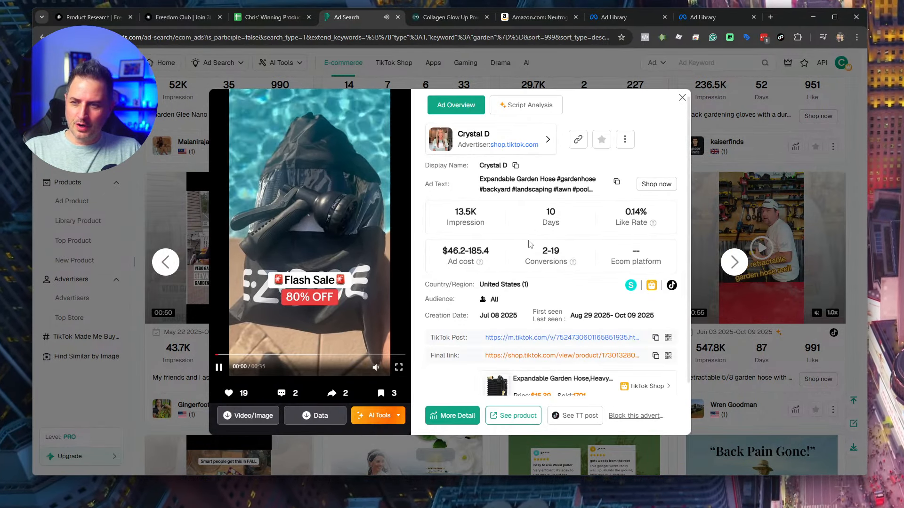
scroll(530, 283, down, 1)
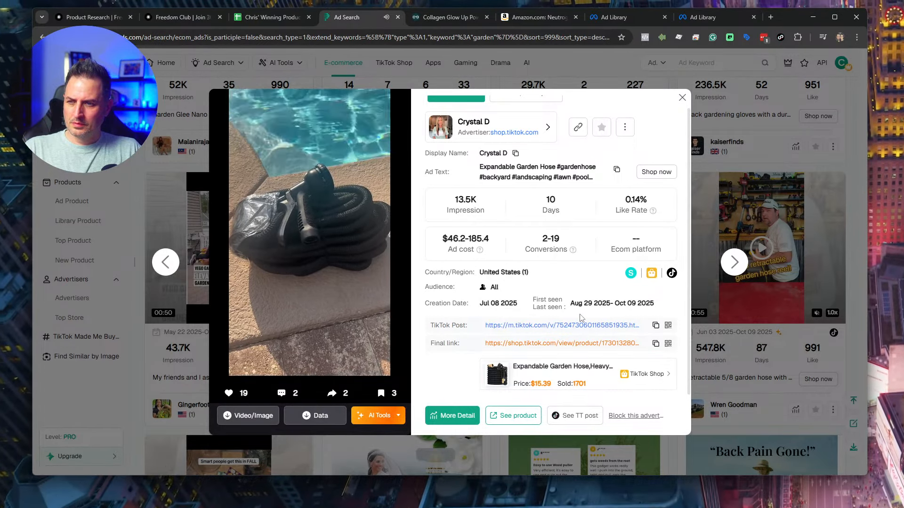
click(310, 355)
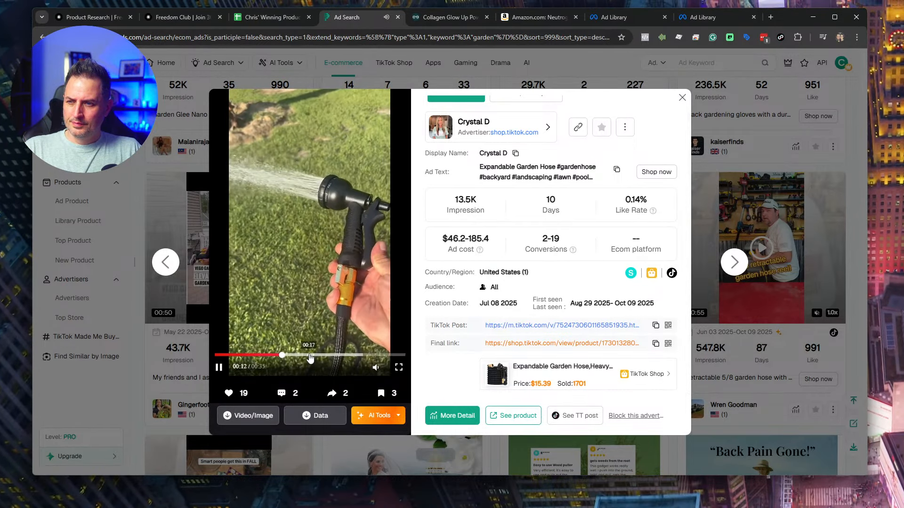
click(333, 355)
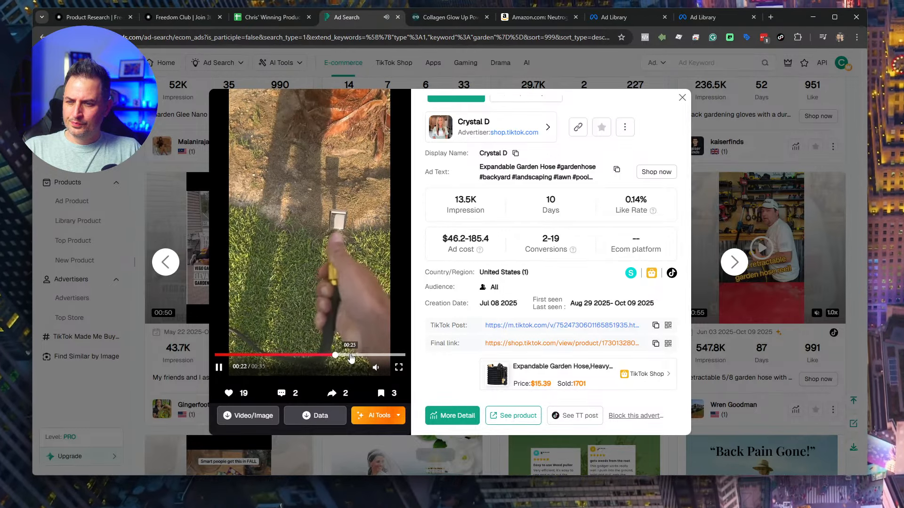
click(350, 355)
click(373, 356)
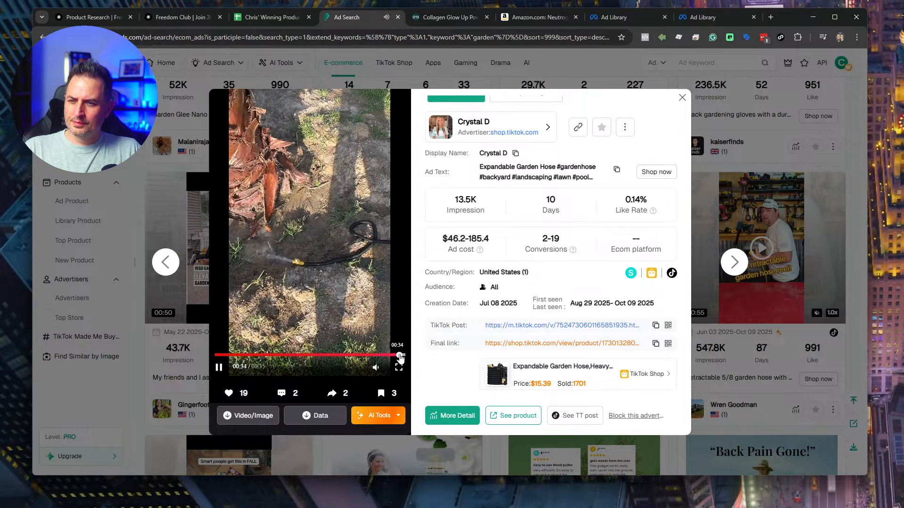
click(237, 356)
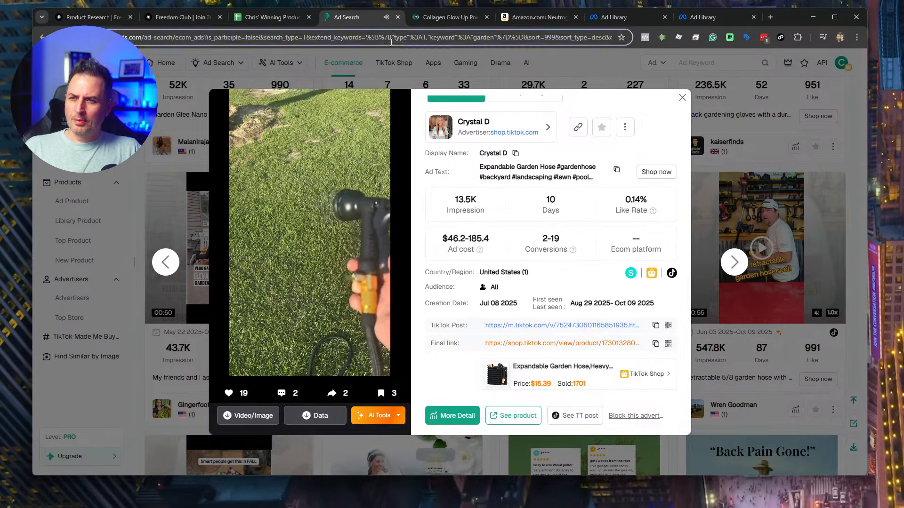
Step: Open the full detail page of the expandable garden hose ad and copy its address
click(445, 388)
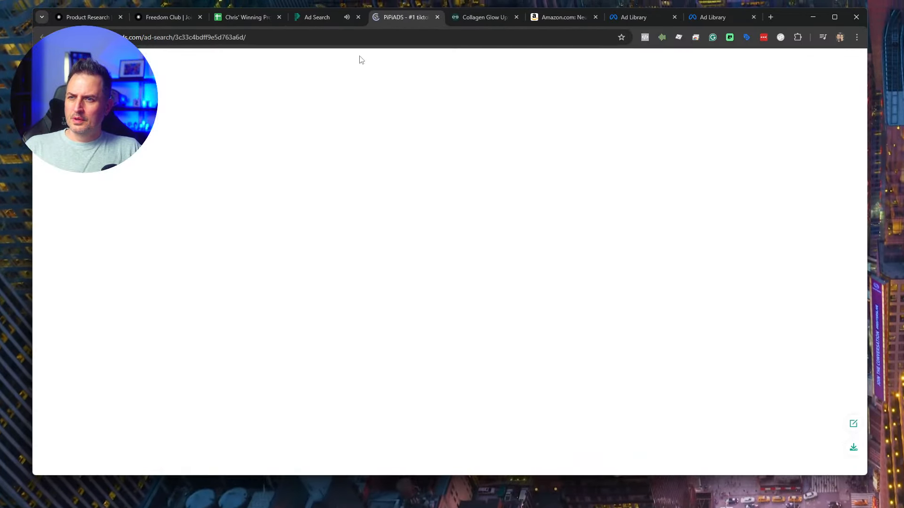
click(321, 18)
click(402, 18)
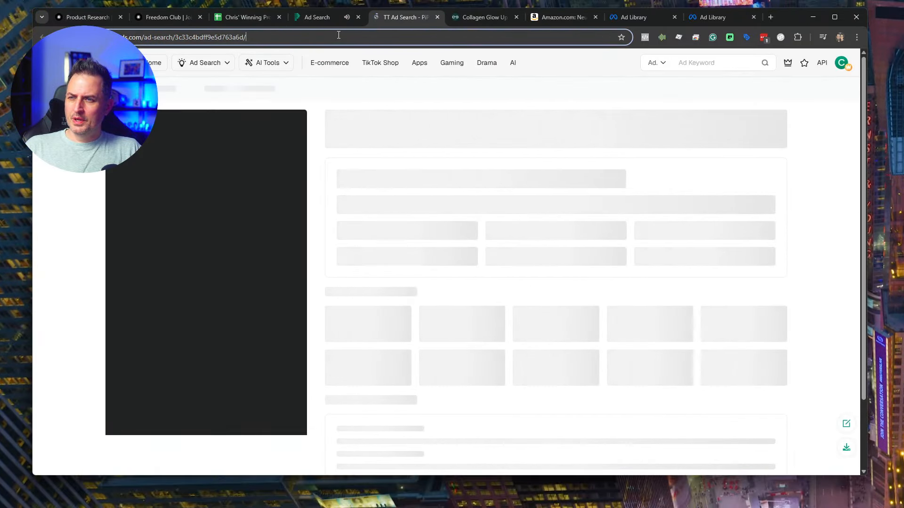
click(245, 18)
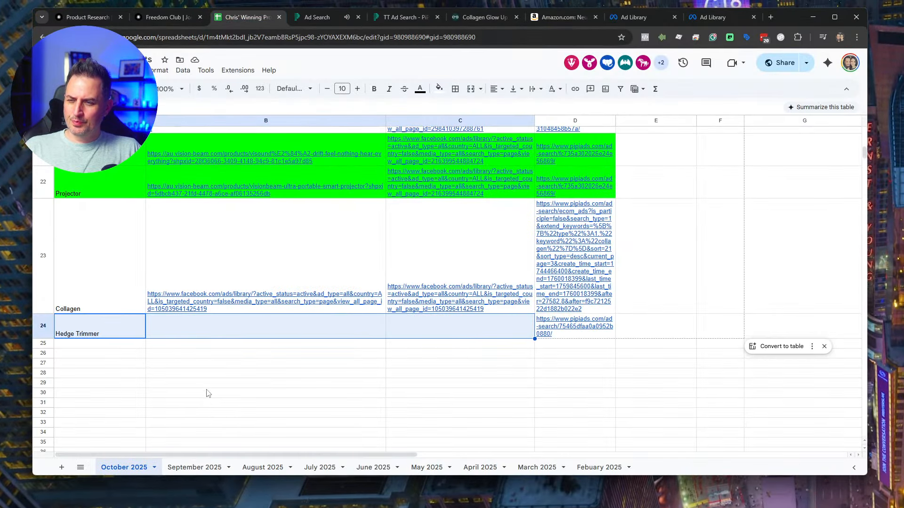
click(115, 347)
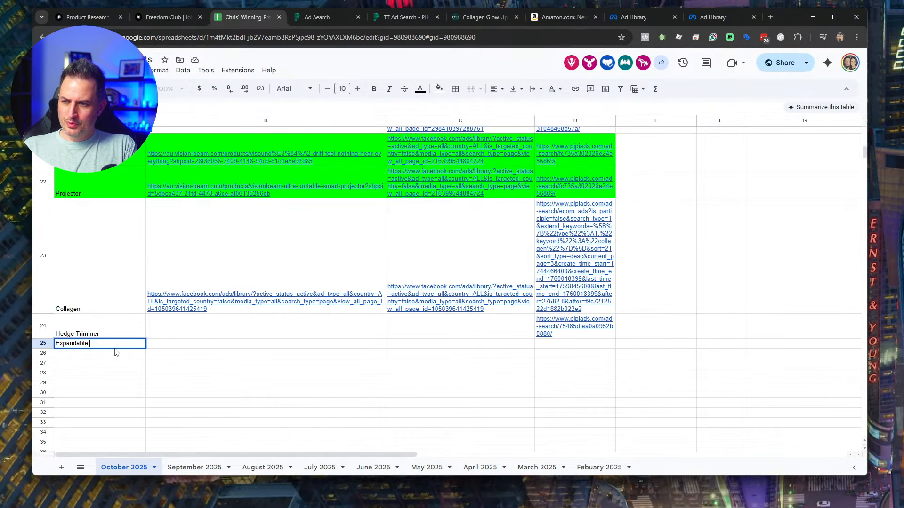
key(Tab)
key(Tab)
key(Tab)
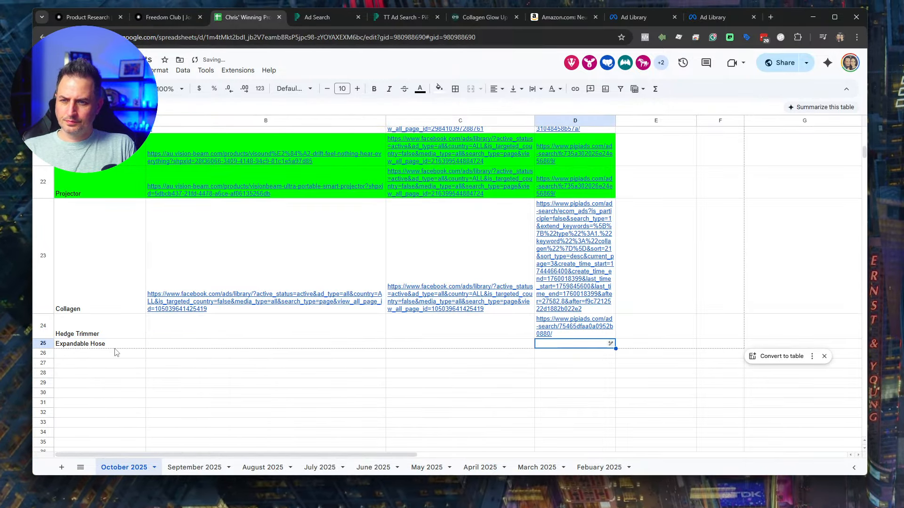
text(https://www.pipiads.com/ad-search/3c33c4bdff9e5d763a6d/)
click(171, 361)
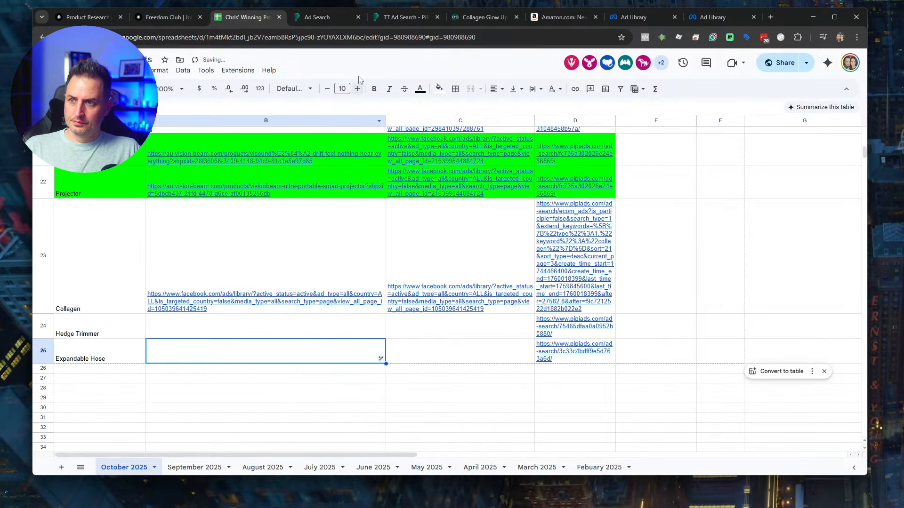
Step: Return to the PiPiADS garden results, close the hose ad, and examine the weed puller, lawn solution, seed vault, apron and solar drip irrigation ads
click(318, 19)
click(682, 97)
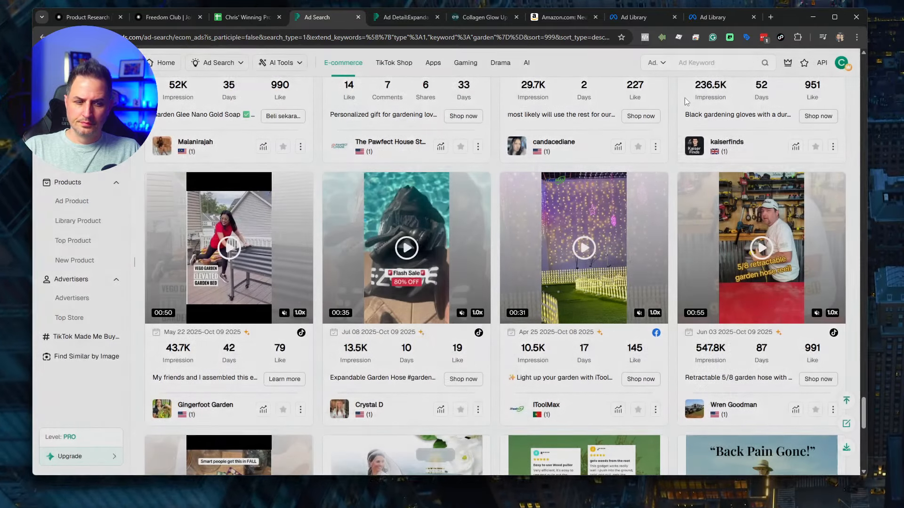
scroll(406, 292, down, 5)
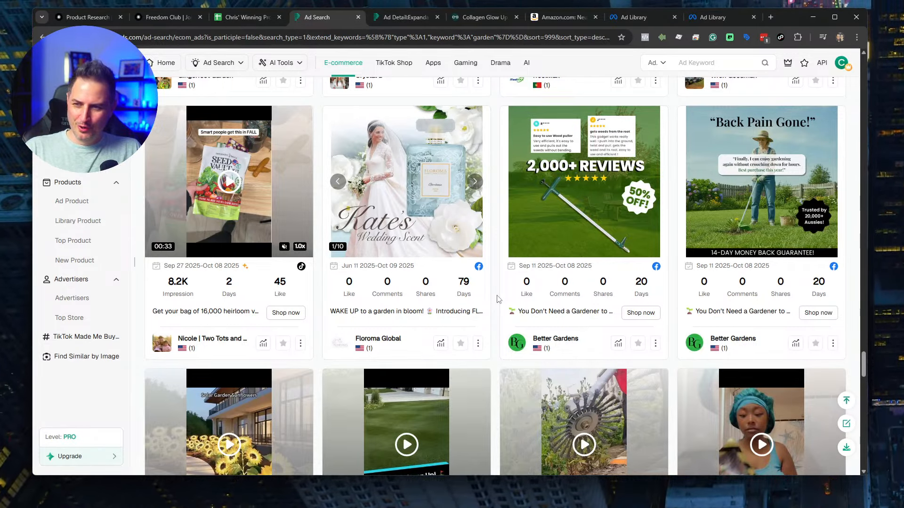
scroll(498, 299, down, 3)
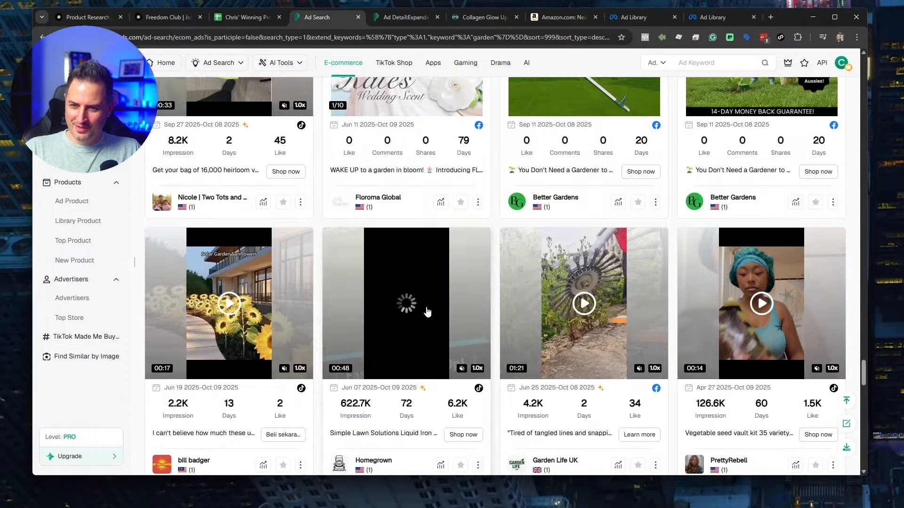
scroll(428, 306, down, 1)
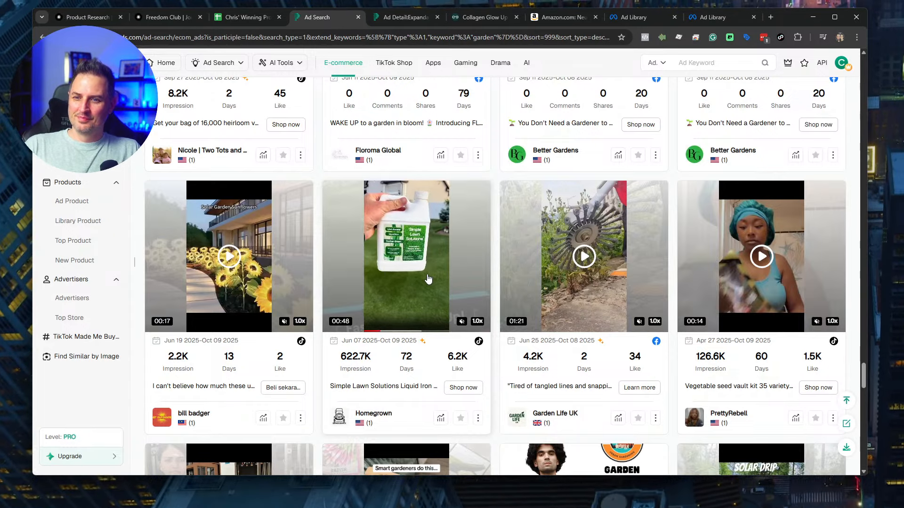
scroll(570, 257, down, 4)
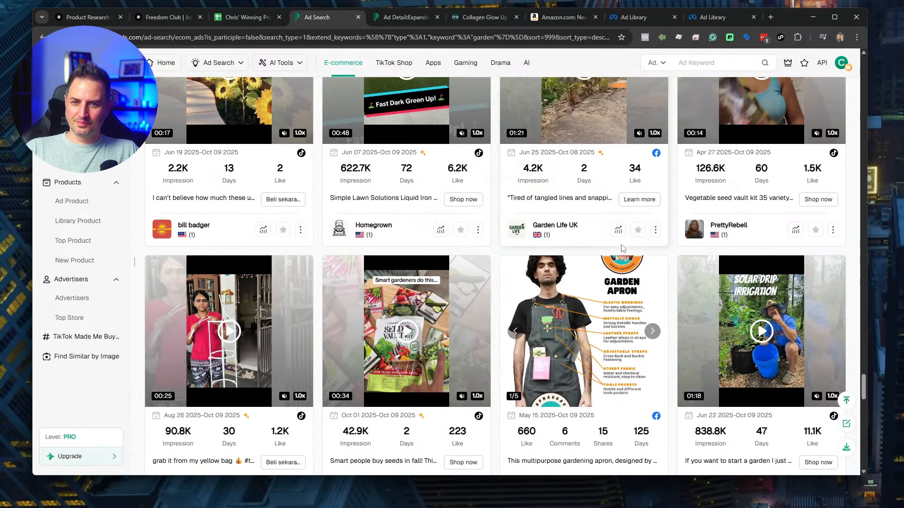
scroll(682, 212, up, 2)
scroll(729, 195, up, 1)
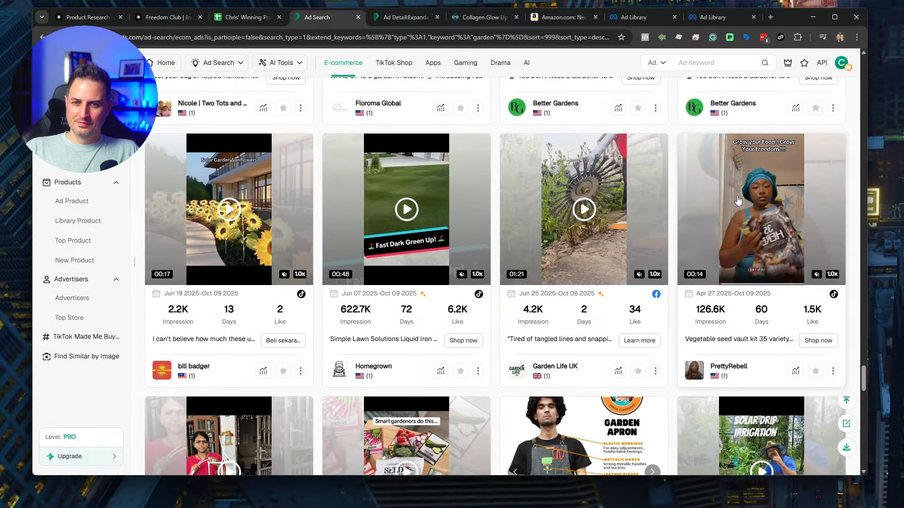
scroll(727, 207, down, 5)
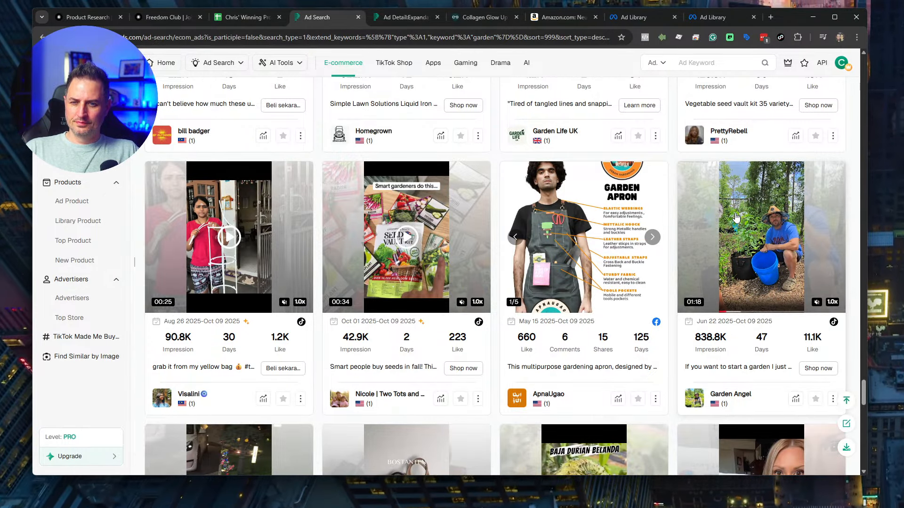
Step: Review the ad details of the solar drip irrigation kit and skim through its video to the end
click(736, 218)
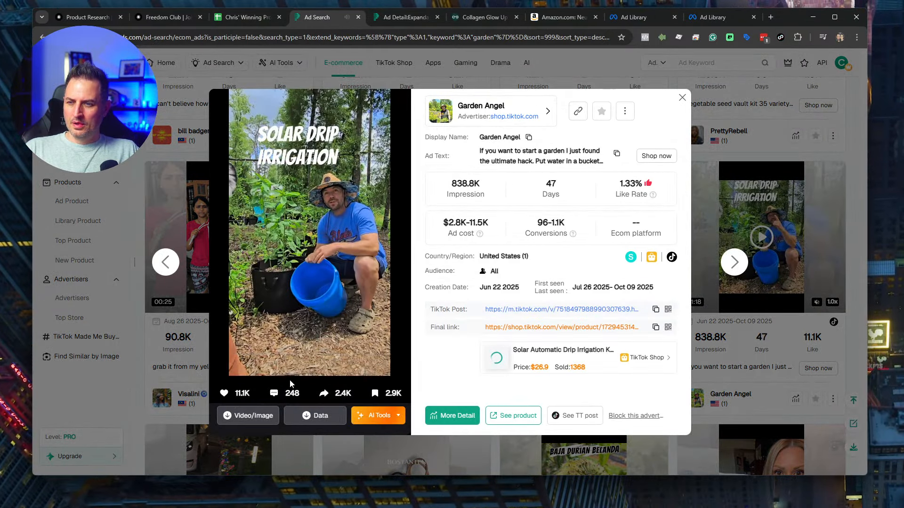
click(283, 356)
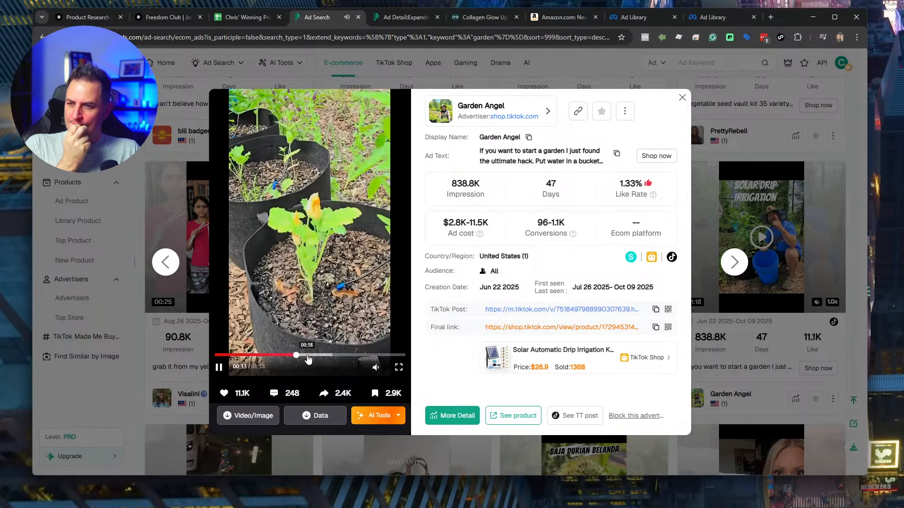
click(307, 355)
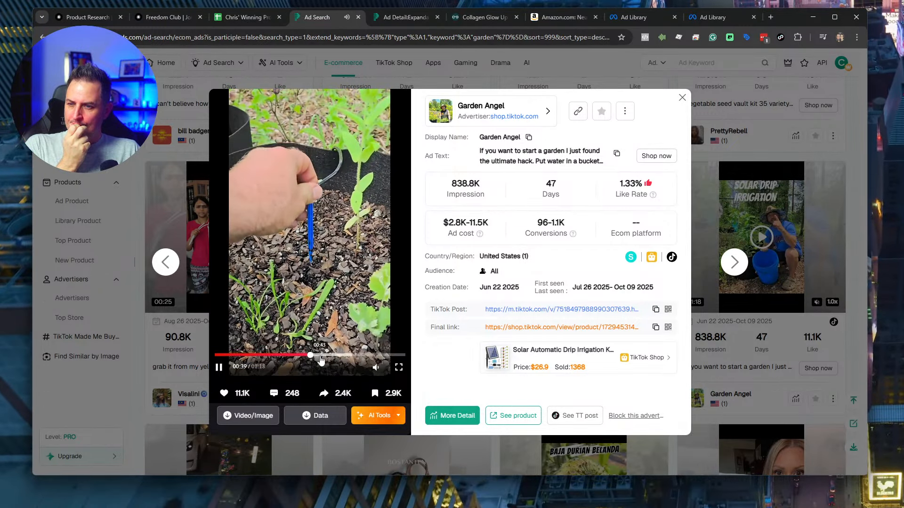
click(331, 356)
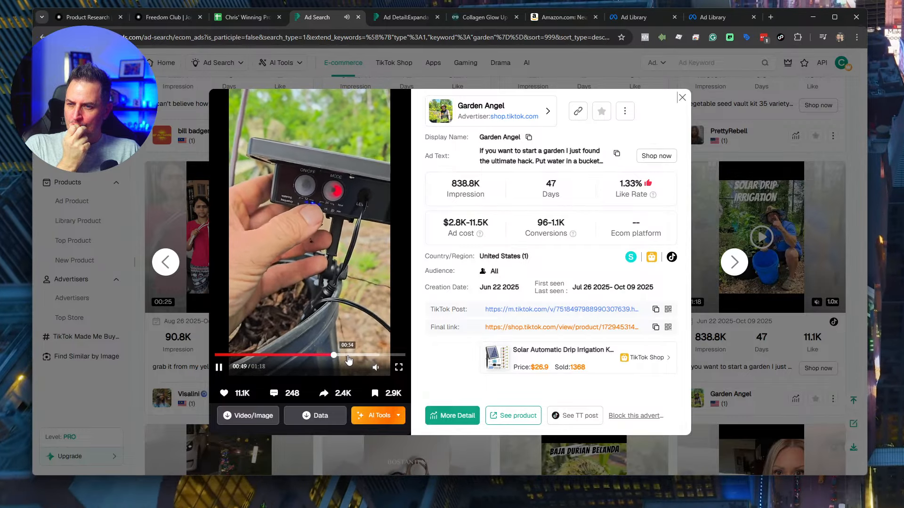
click(349, 356)
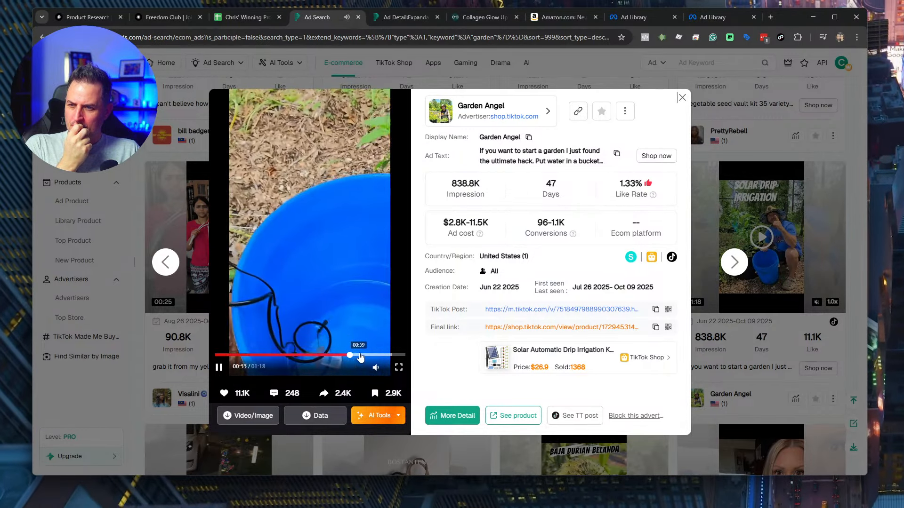
click(361, 356)
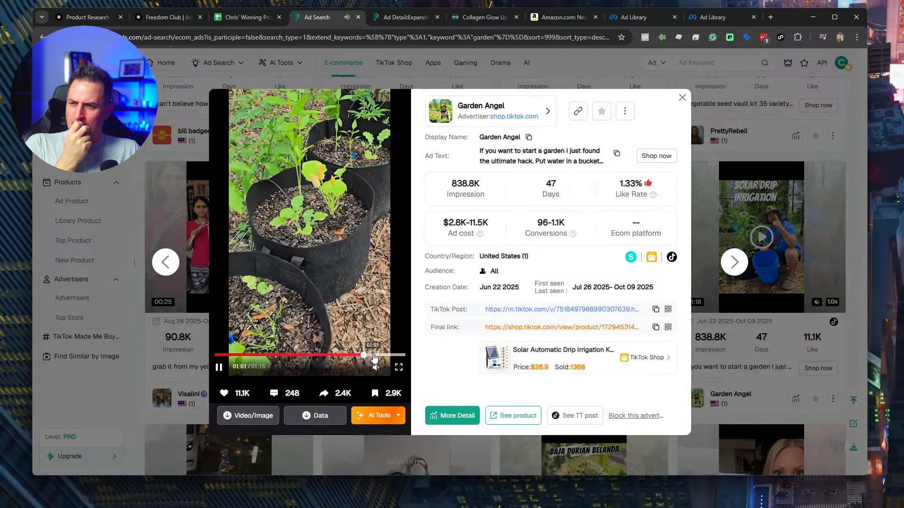
click(374, 356)
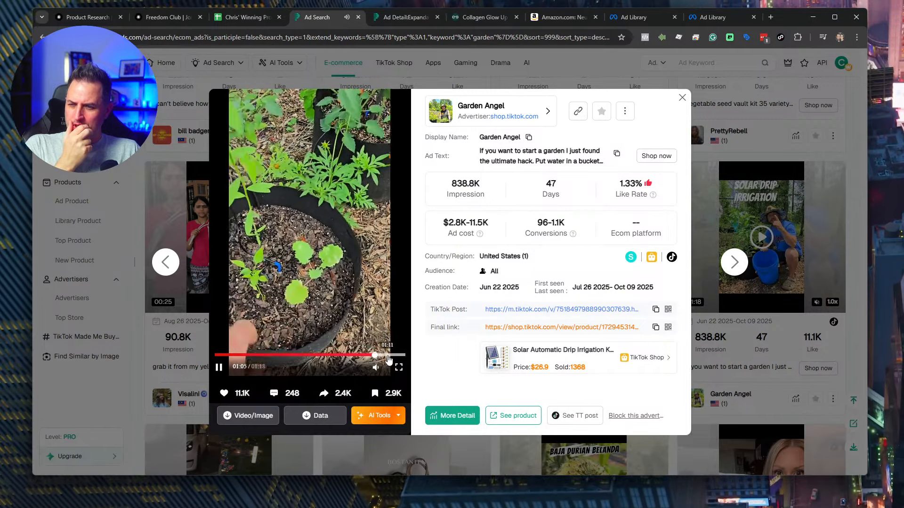
click(390, 356)
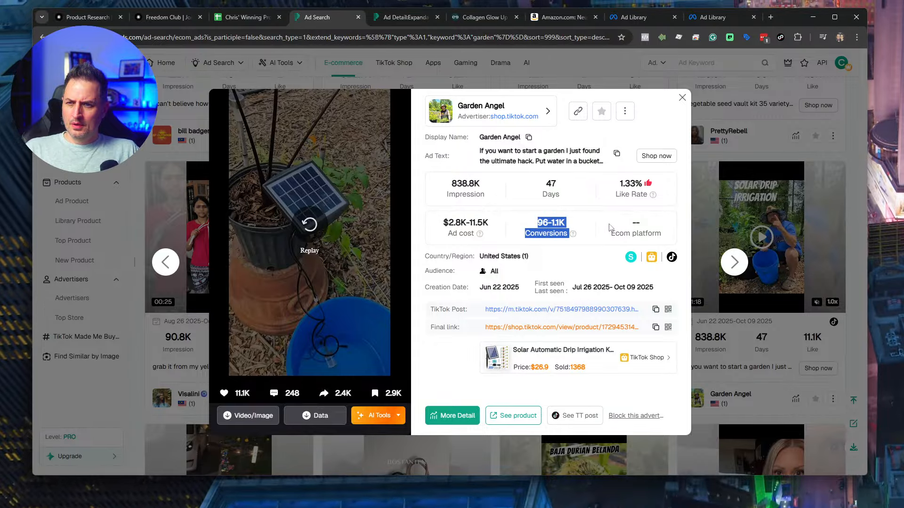
Step: Check the solar drip irrigation ad's product link, close that page, and open the ad's full detail page
click(561, 332)
click(401, 18)
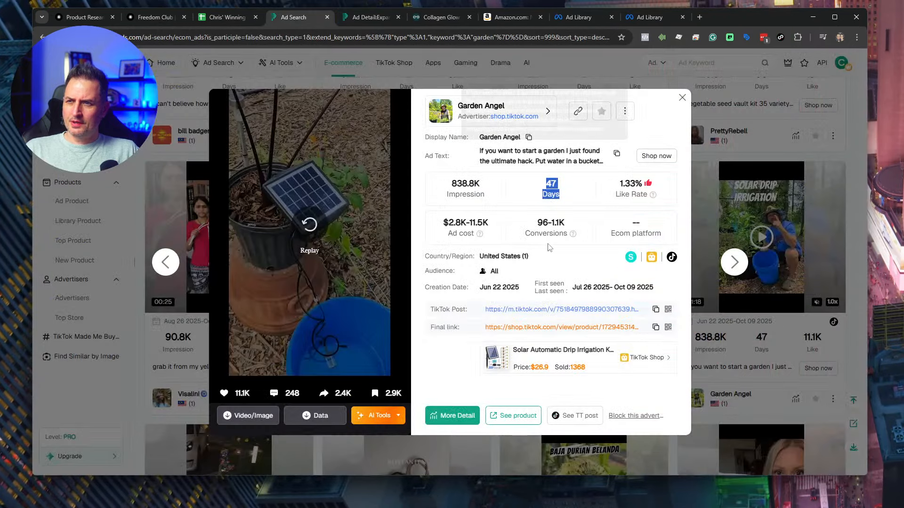
click(443, 414)
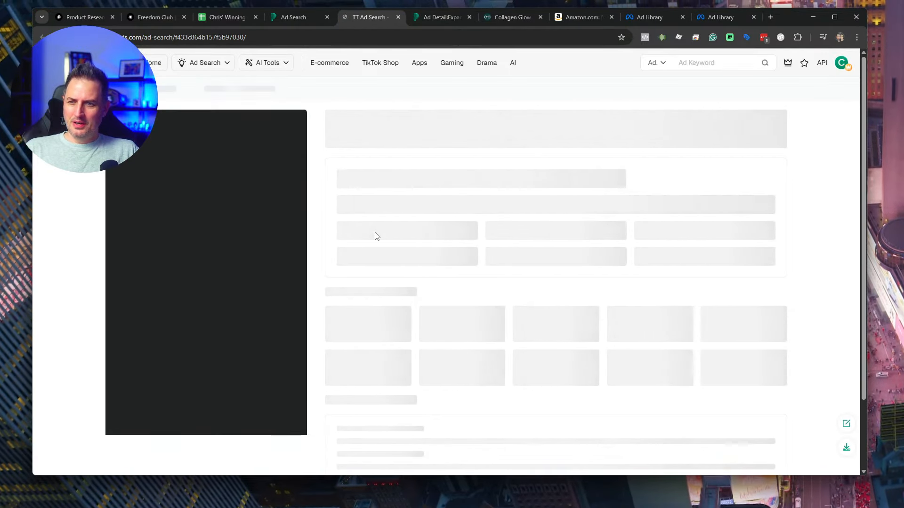
Step: Review the solar drip irrigation ad's detail page, including its performance data and the impressions and likes chart
scroll(433, 246, down, 4)
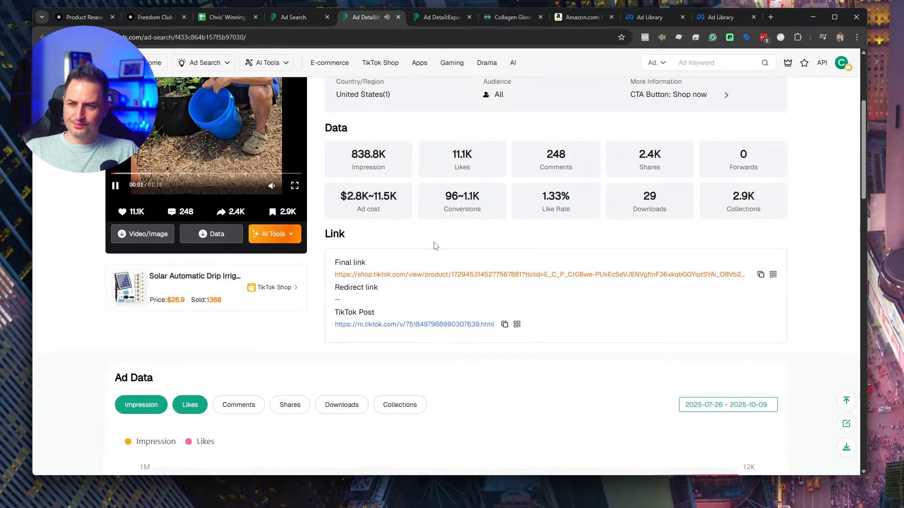
scroll(433, 246, down, 8)
scroll(222, 283, up, 3)
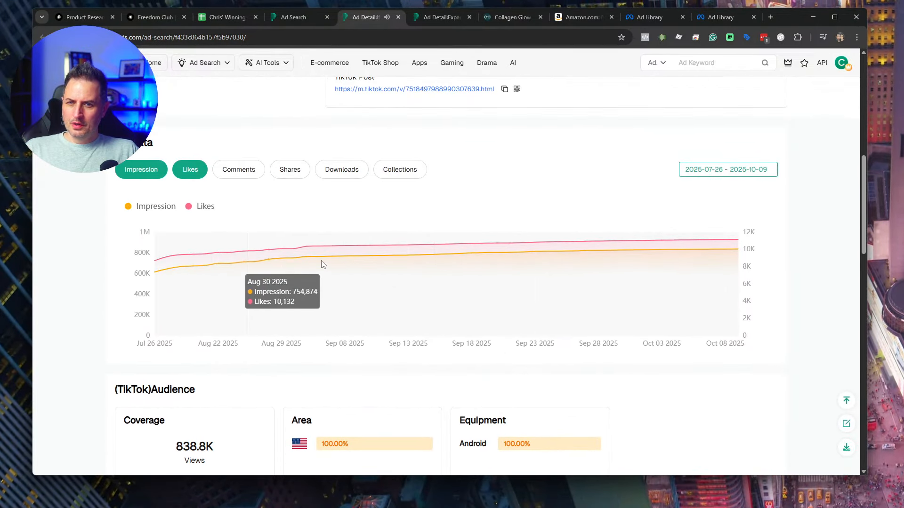
scroll(563, 234, up, 8)
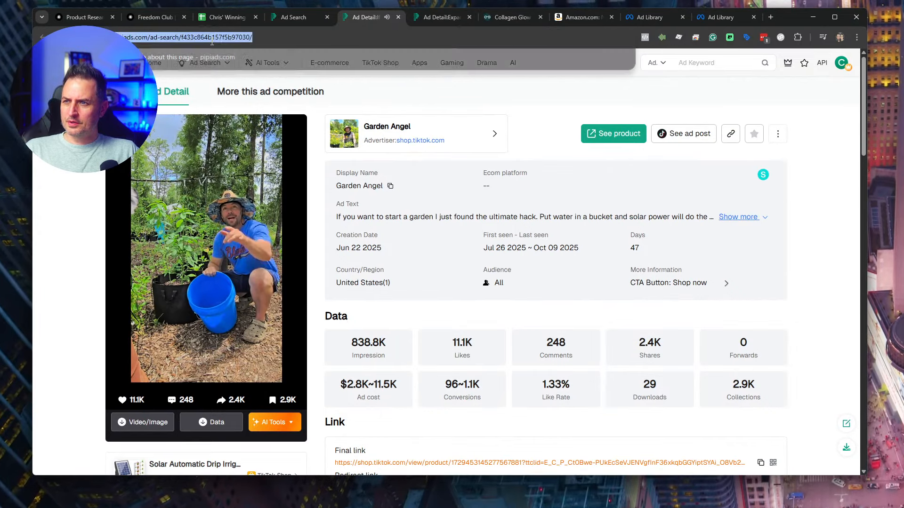
click(229, 16)
click(107, 370)
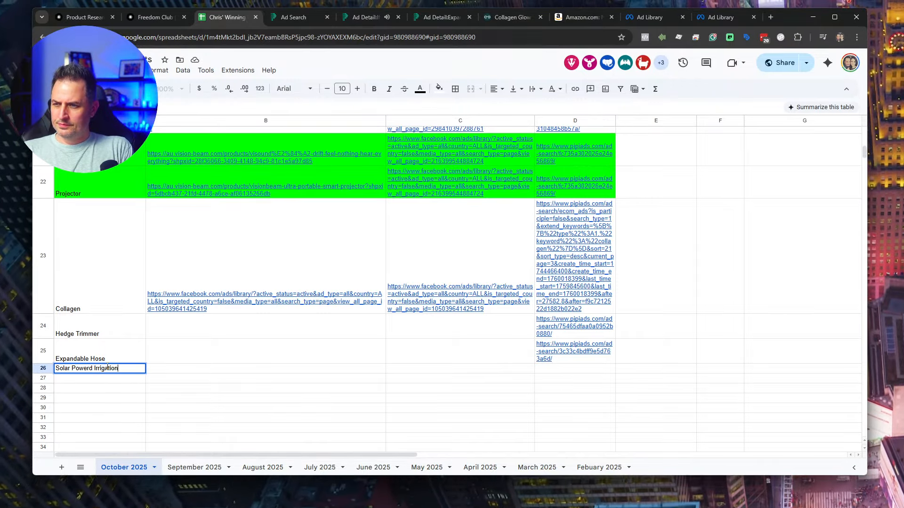
text(Solar Powerd Irrigation)
key(Tab)
key(Tab)
key(Tab)
text(https://www.pipiads.com/ad-search/f433c864b157f5b97030/)
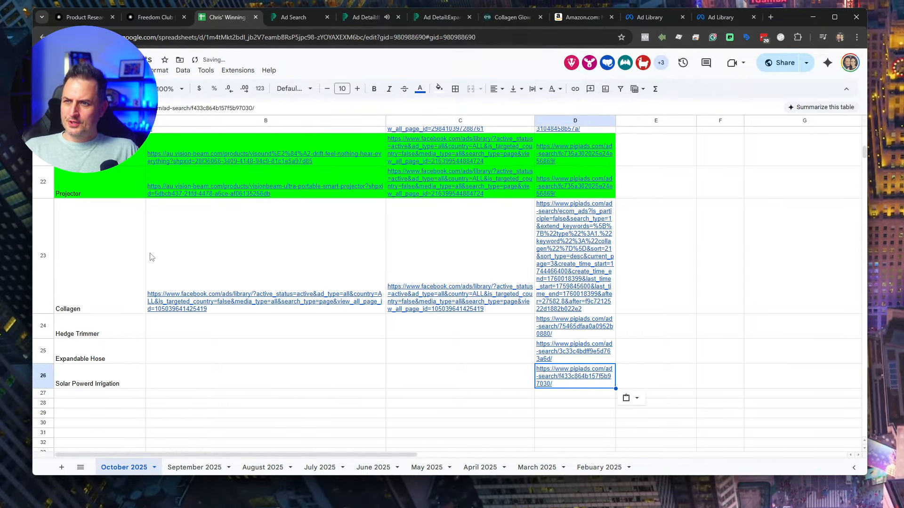
Step: Watch more of the solar drip irrigation ad's video, and close its preview in the garden ad results
click(365, 17)
scroll(397, 185, down, 1)
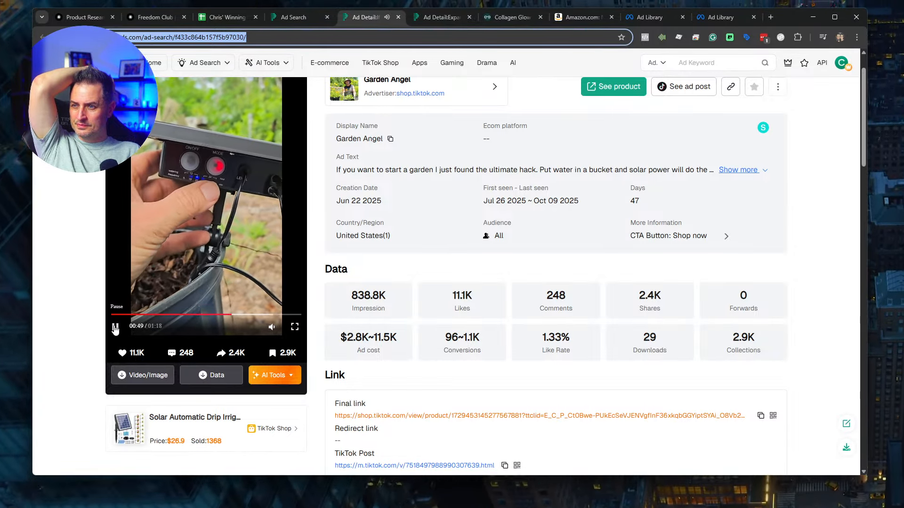
click(287, 18)
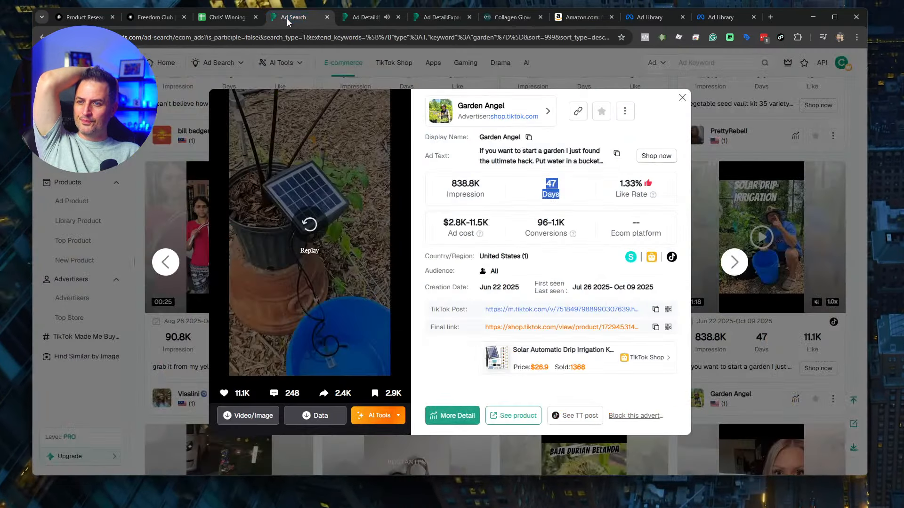
key(Escape)
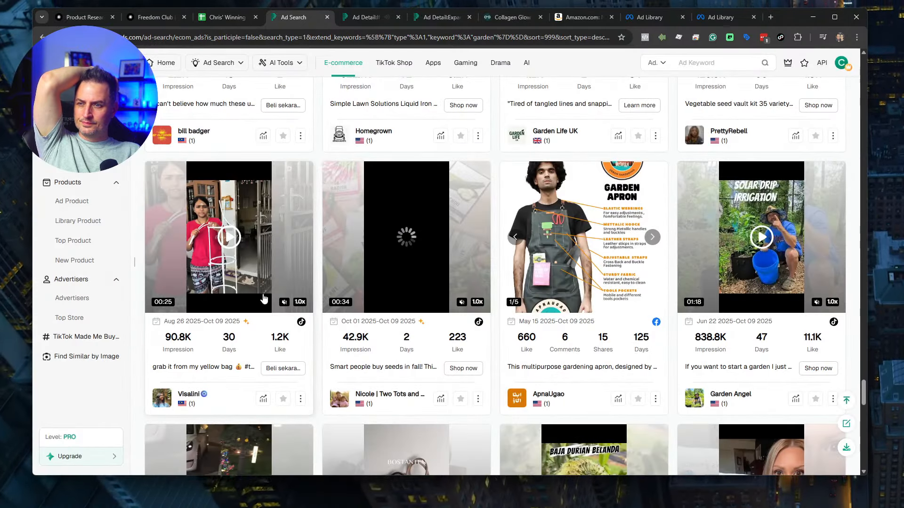
Step: Find the Bostanten garden bag ad in the garden results, review its details, and open its TikTok post
scroll(301, 315, down, 3)
scroll(302, 317, down, 1)
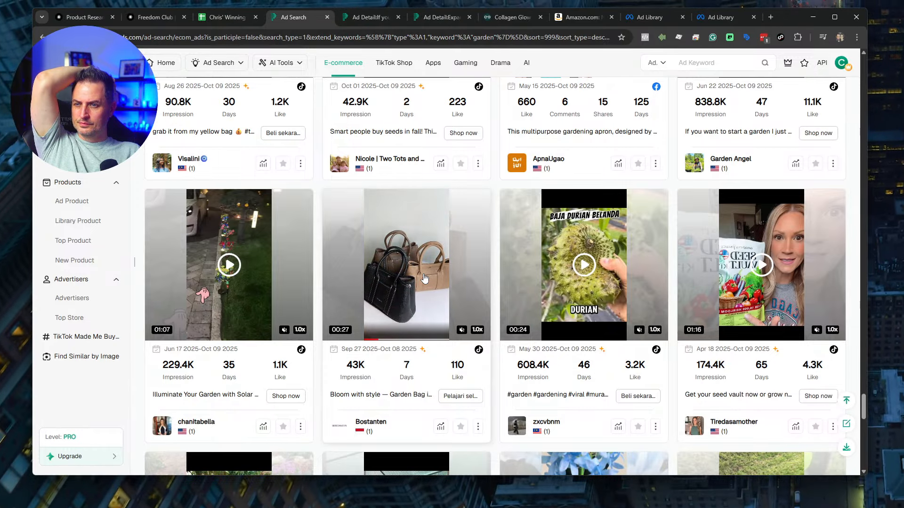
click(423, 277)
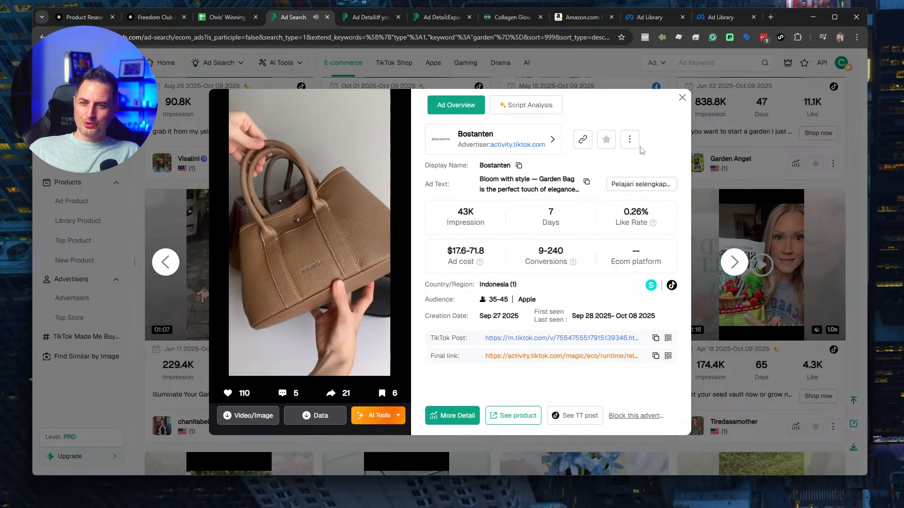
mouse_move(629, 138)
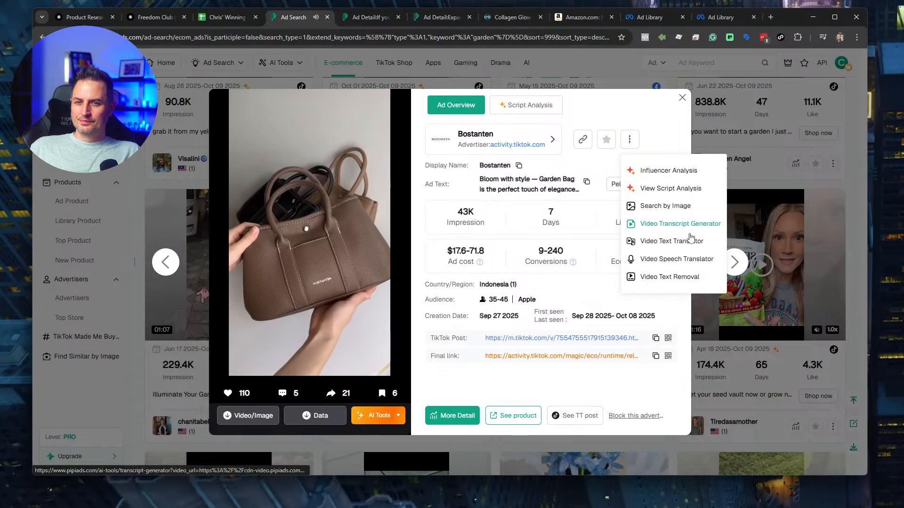
click(689, 232)
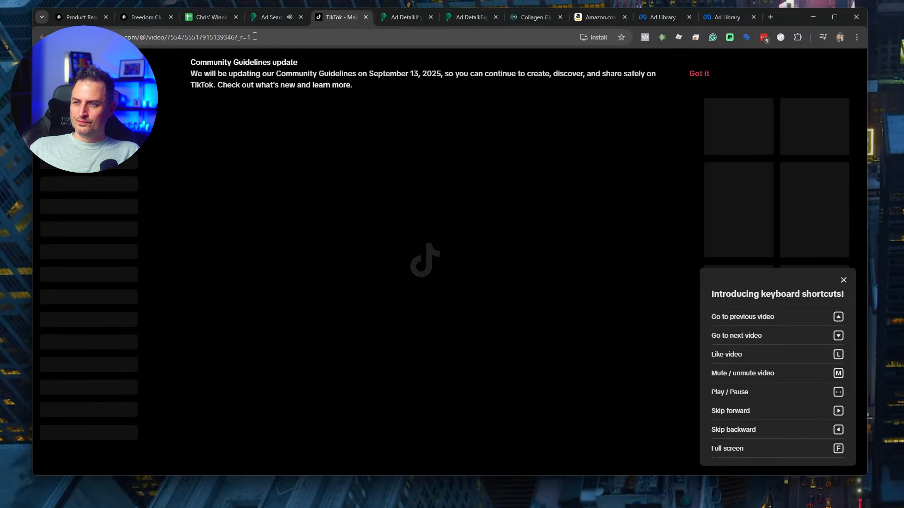
Step: Select the TikTok post's URL, try to play its video and skim the comments before returning to the Bostanten ad
click(254, 36)
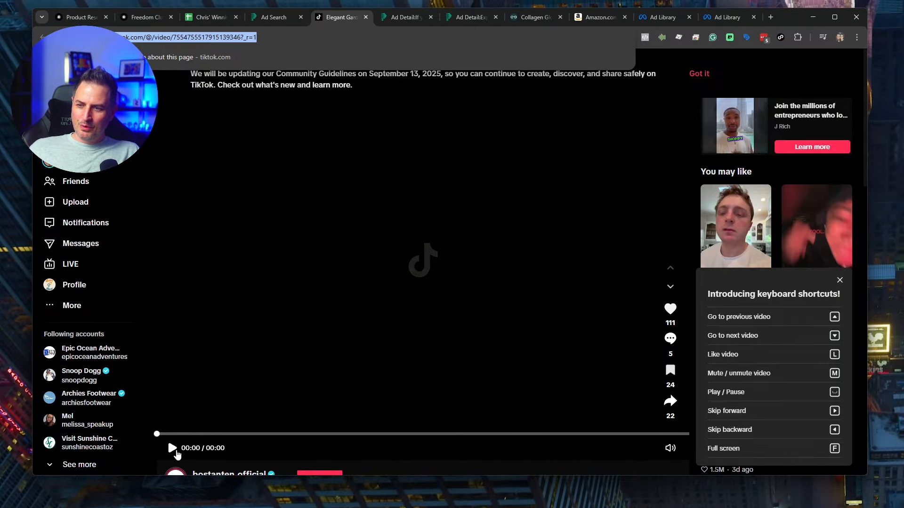
click(177, 454)
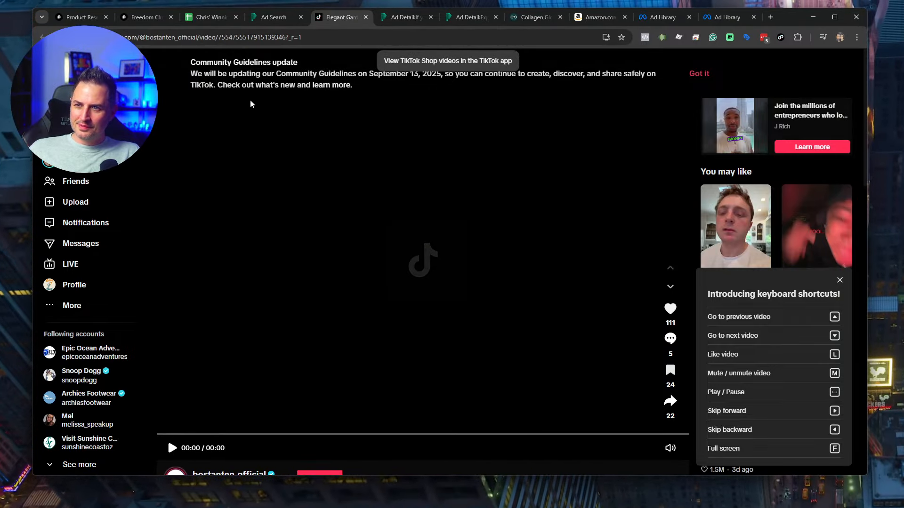
scroll(316, 239, down, 7)
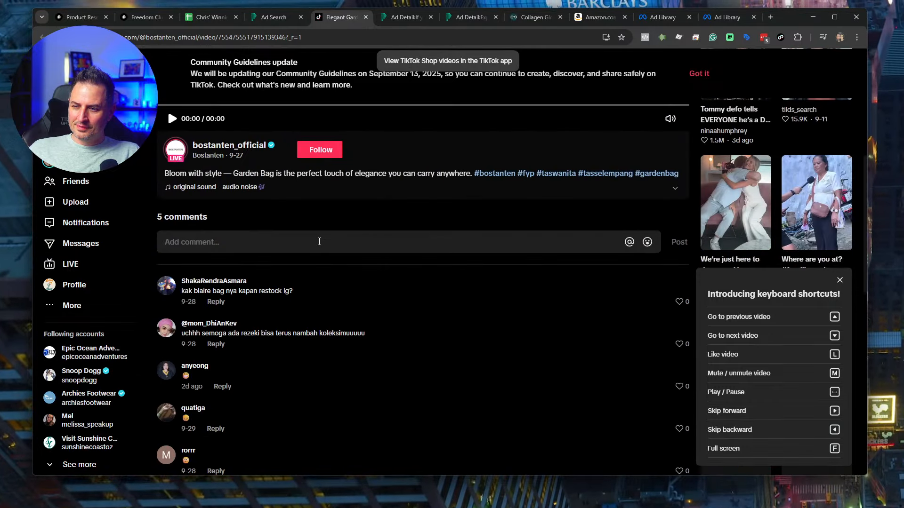
scroll(330, 245, down, 5)
scroll(339, 254, up, 12)
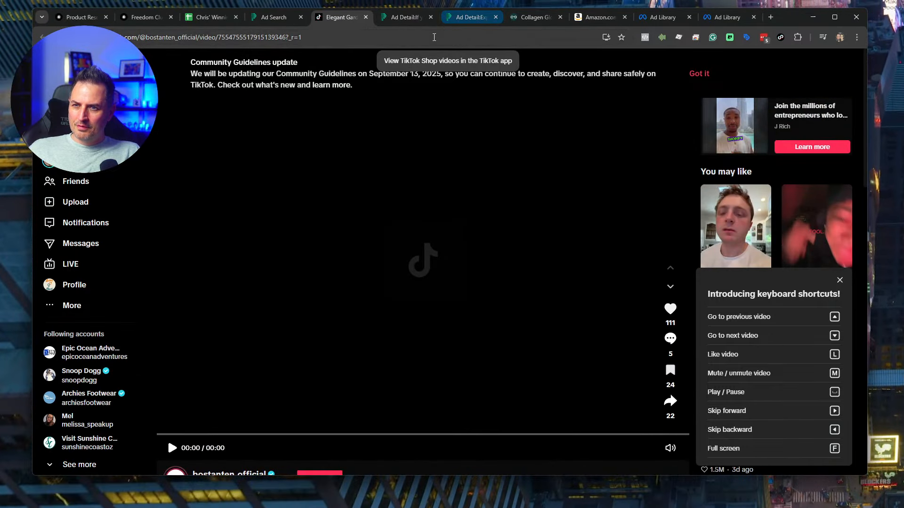
click(272, 17)
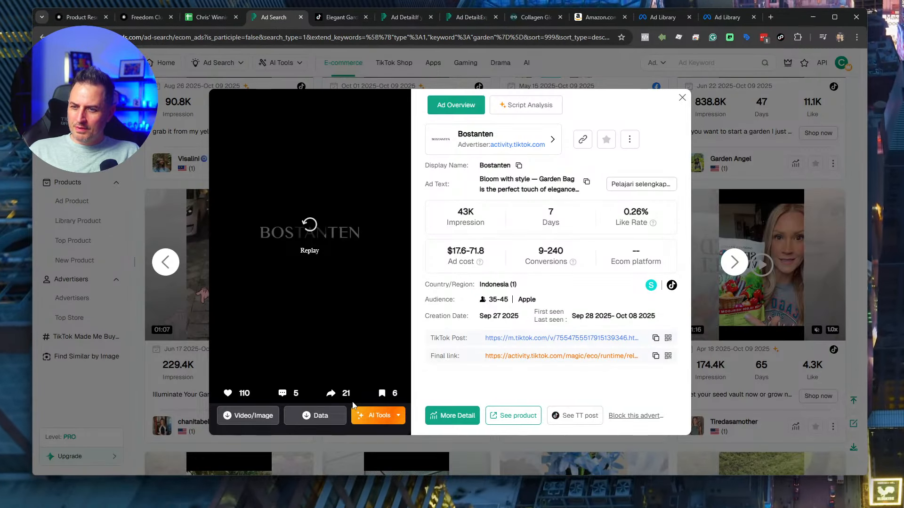
click(358, 414)
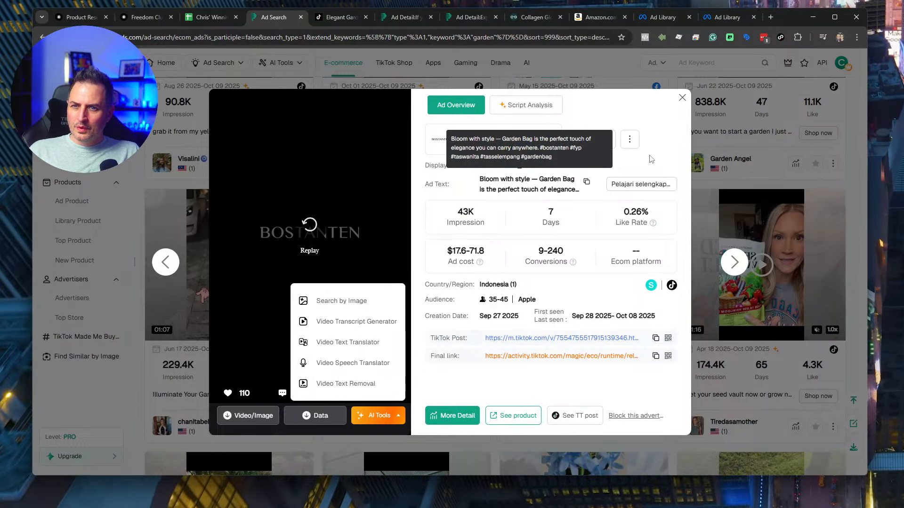
click(631, 143)
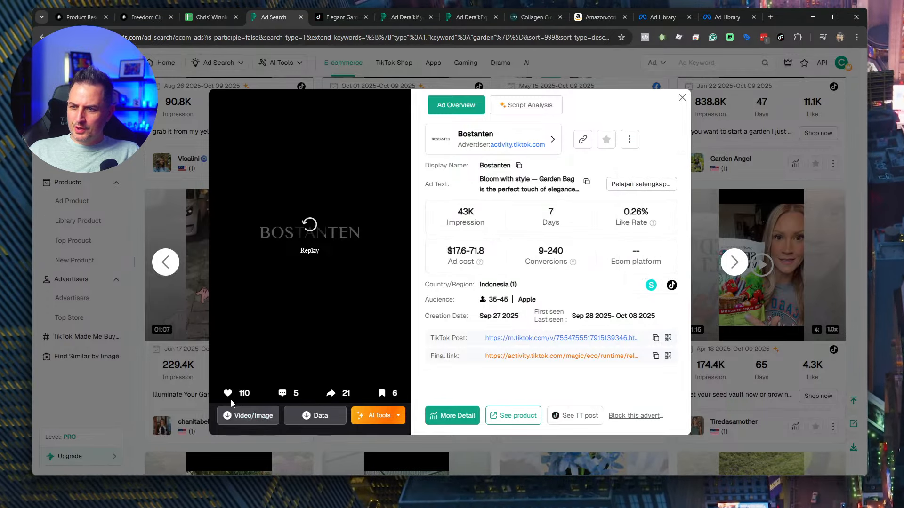
click(310, 418)
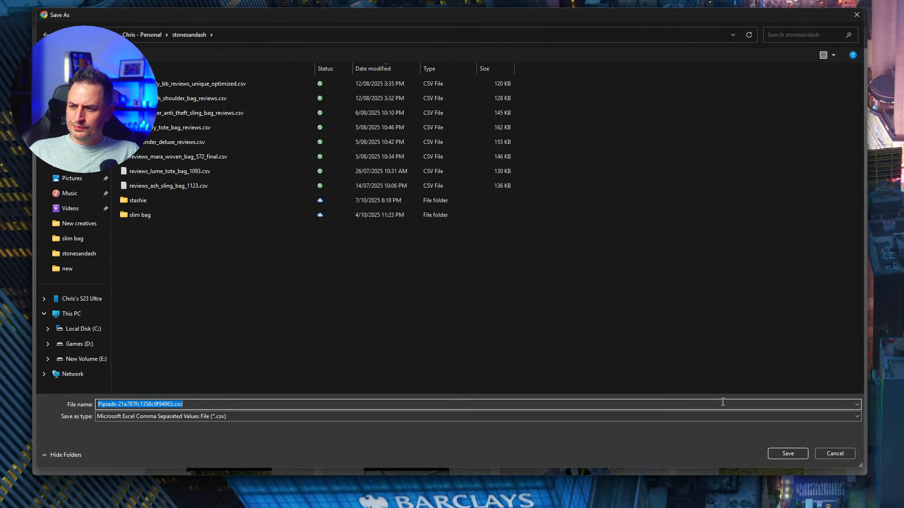
click(844, 451)
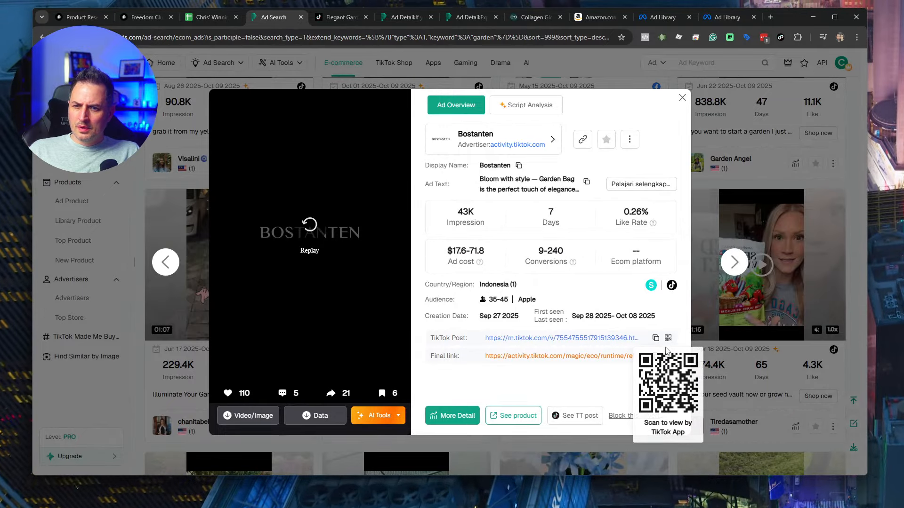
Step: Replay and pause the Bostanten bag ad's video, and download it as an MP4 into the stonesandash folder
click(307, 228)
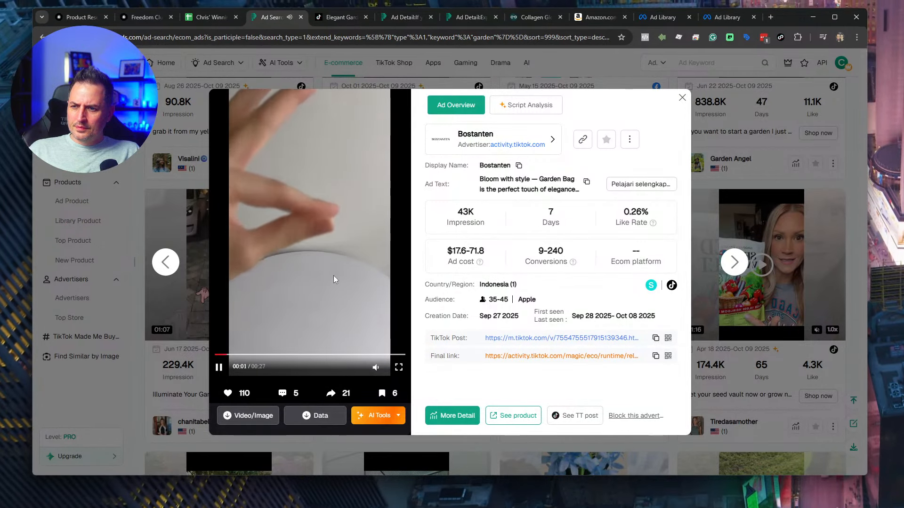
click(220, 367)
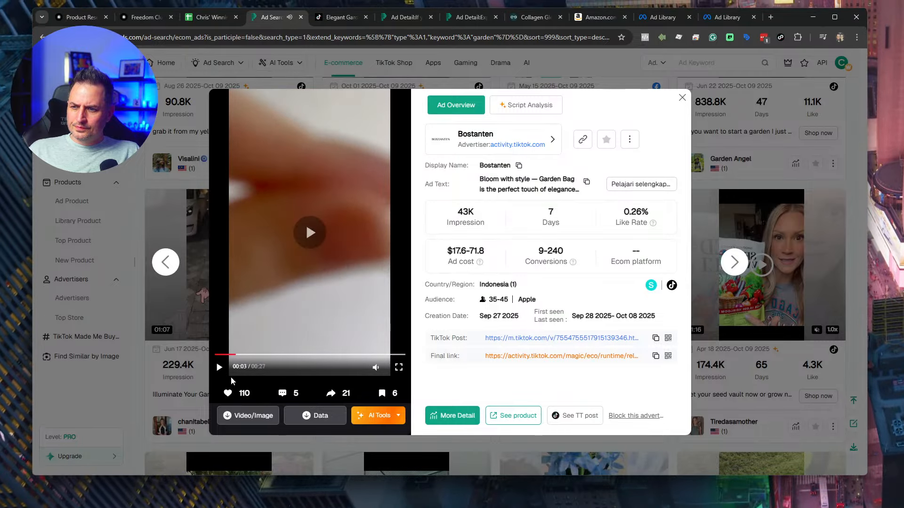
click(238, 415)
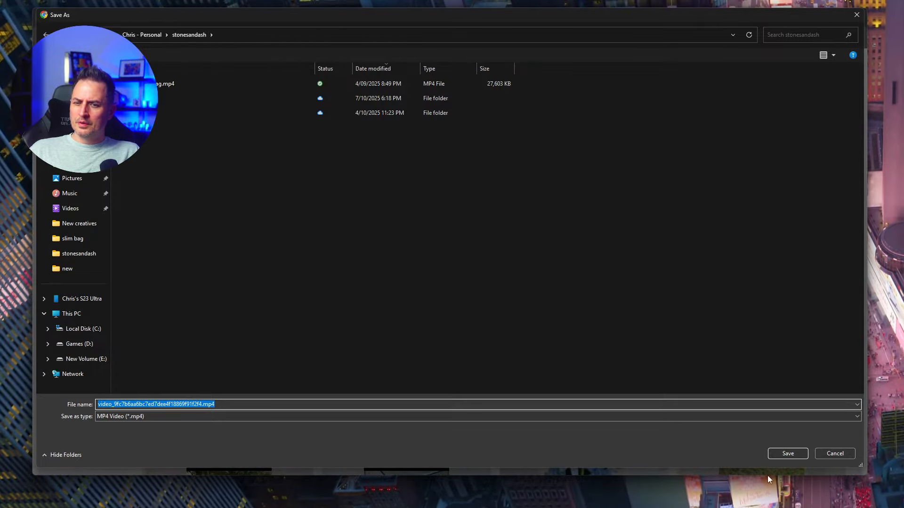
click(788, 454)
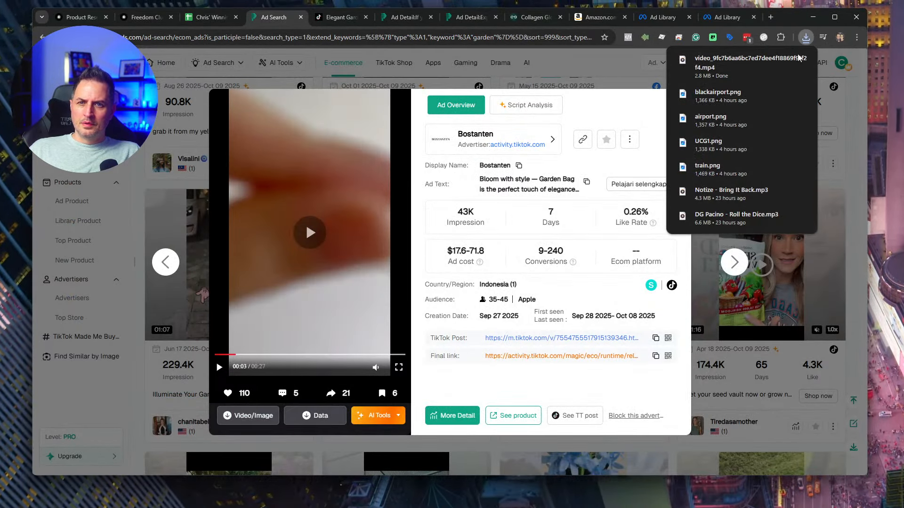
click(790, 61)
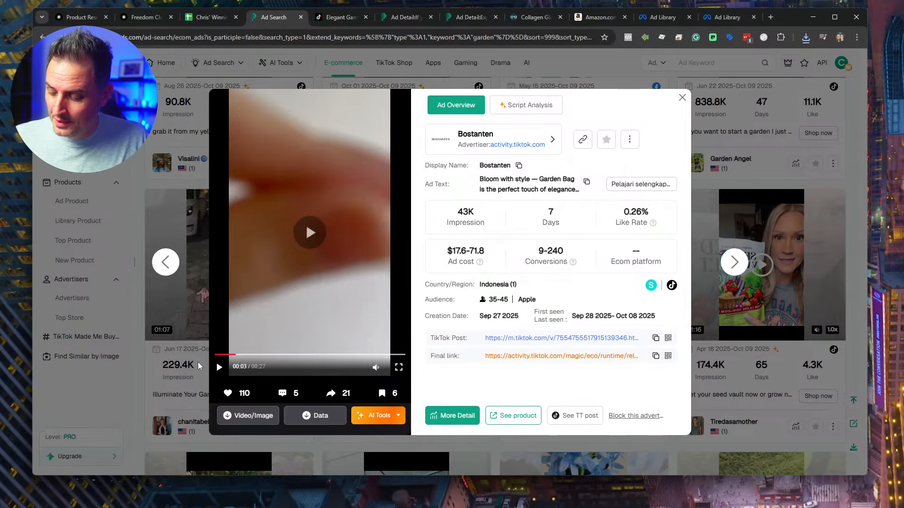
Step: Resume the Bostanten bag video, add the ad to the favourites collection, and close it
click(219, 368)
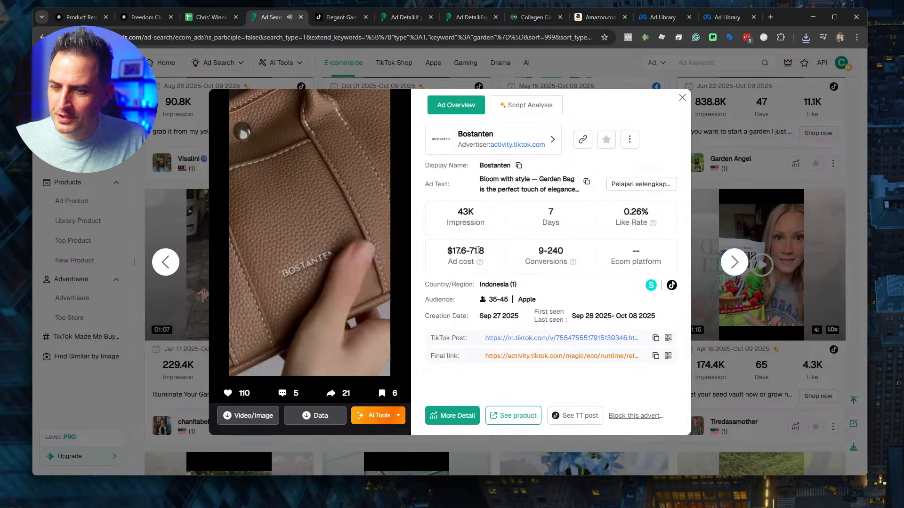
click(606, 139)
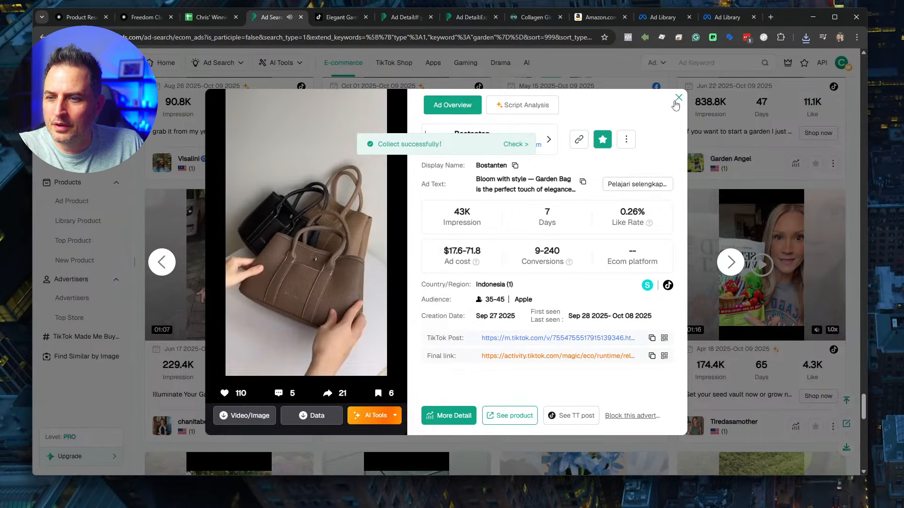
click(682, 98)
Step: Browse further garden ads for product ideas, and open the weeding ad captioned about getting your garden ready
scroll(303, 374, down, 3)
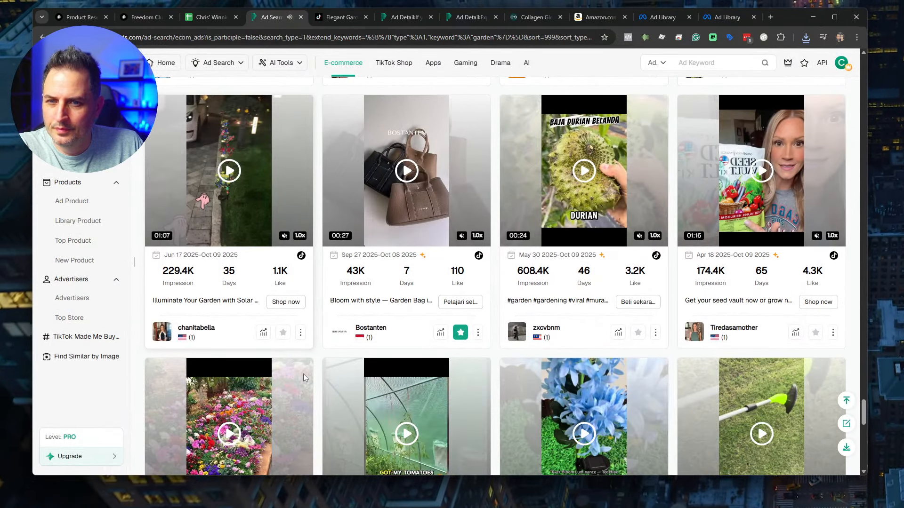
scroll(304, 379, down, 3)
scroll(304, 379, down, 3)
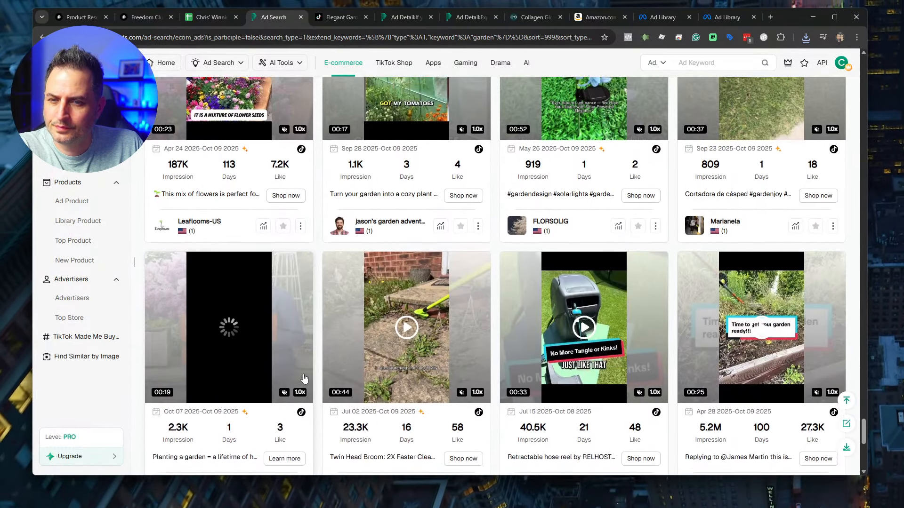
scroll(807, 288, up, 4)
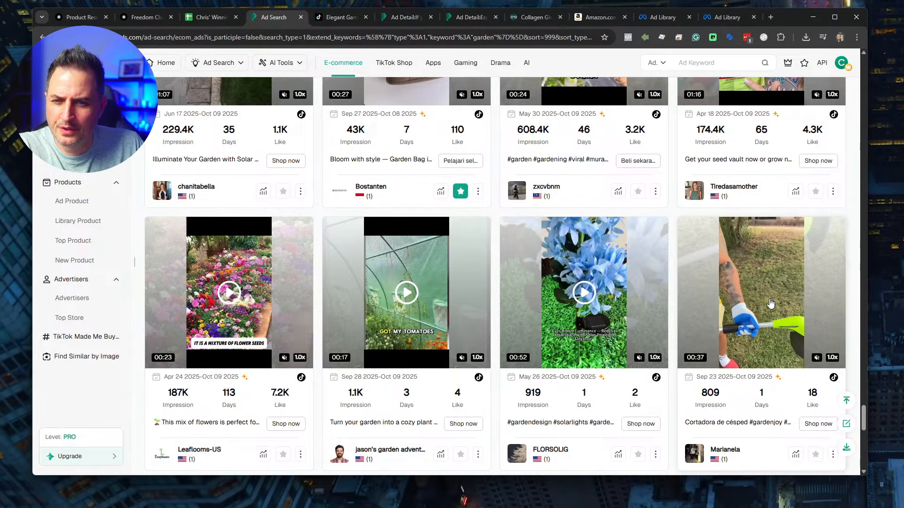
scroll(770, 303, down, 10)
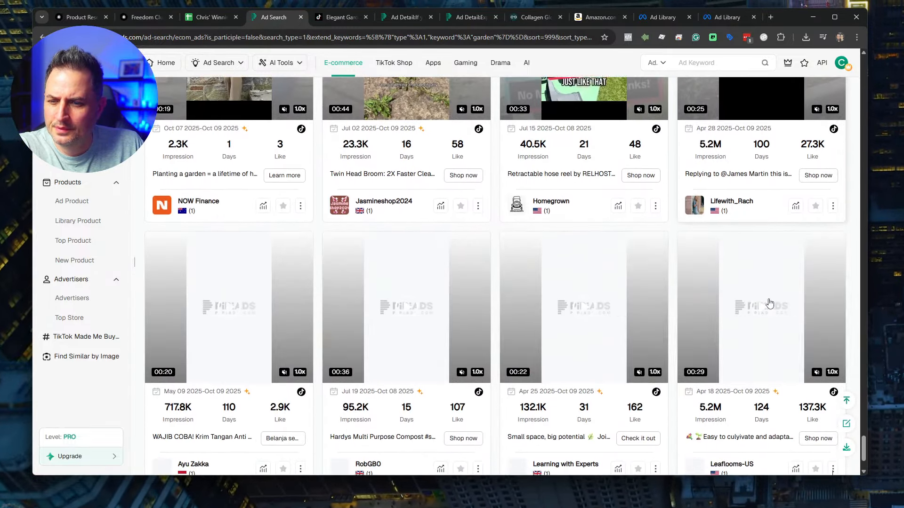
scroll(777, 273, up, 3)
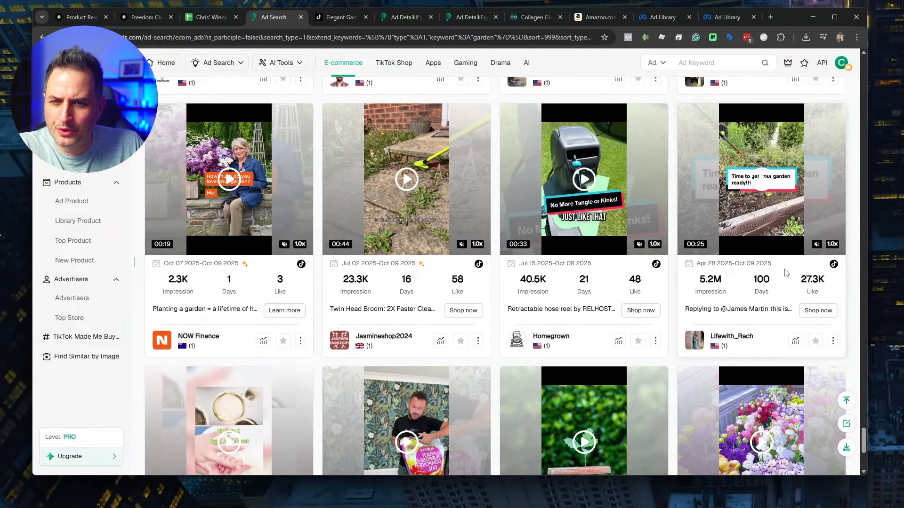
scroll(777, 207, up, 3)
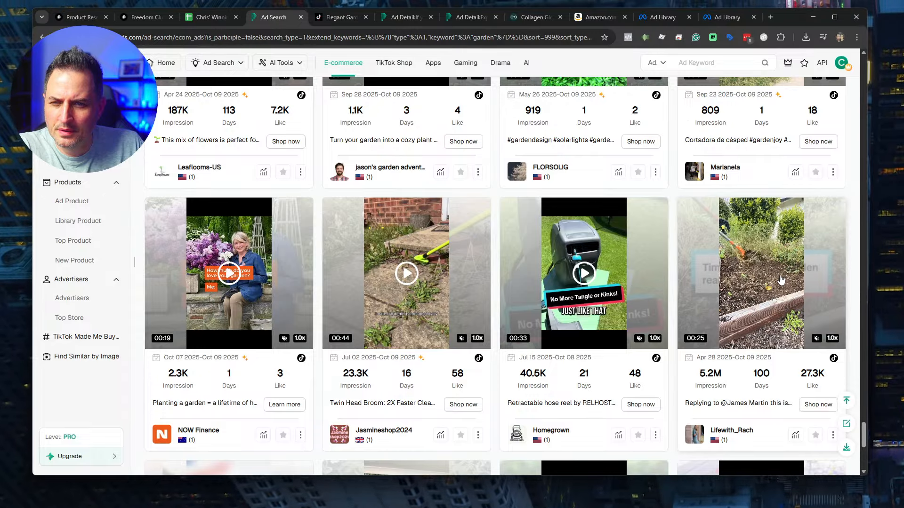
scroll(781, 280, down, 1)
click(761, 240)
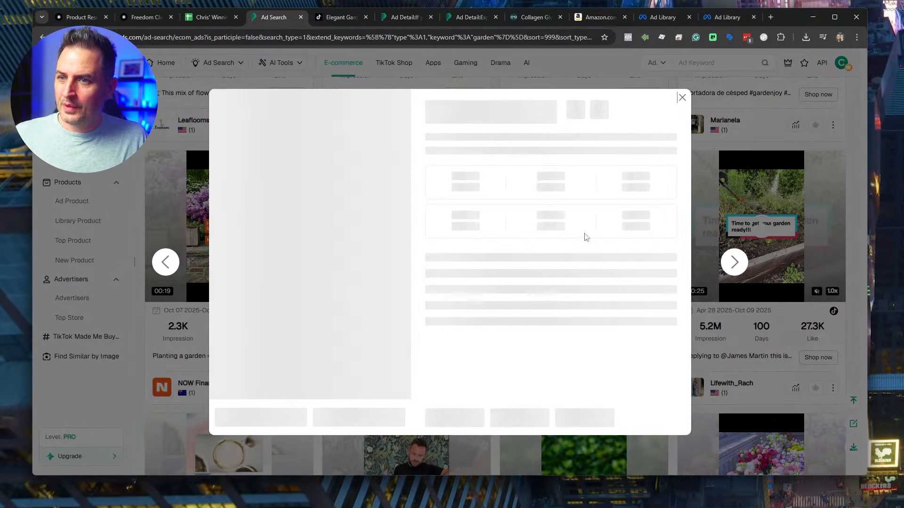
Step: Close the loading ad, open the Walensee garden hoe ad instead, and replay its video from the start
click(682, 98)
click(770, 231)
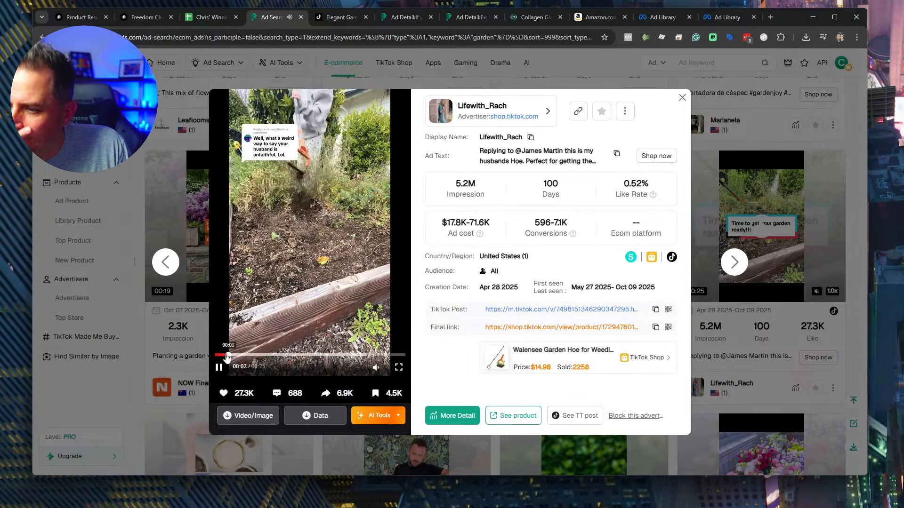
click(213, 355)
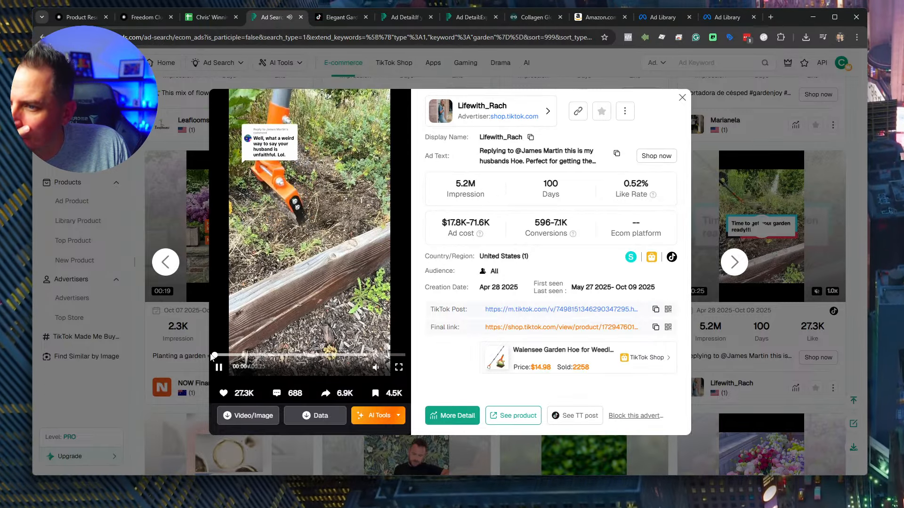
click(214, 357)
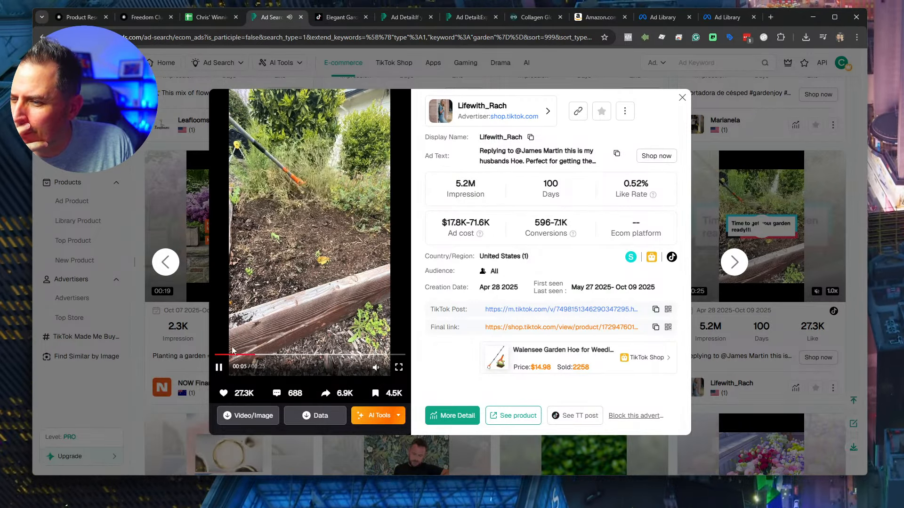
click(215, 356)
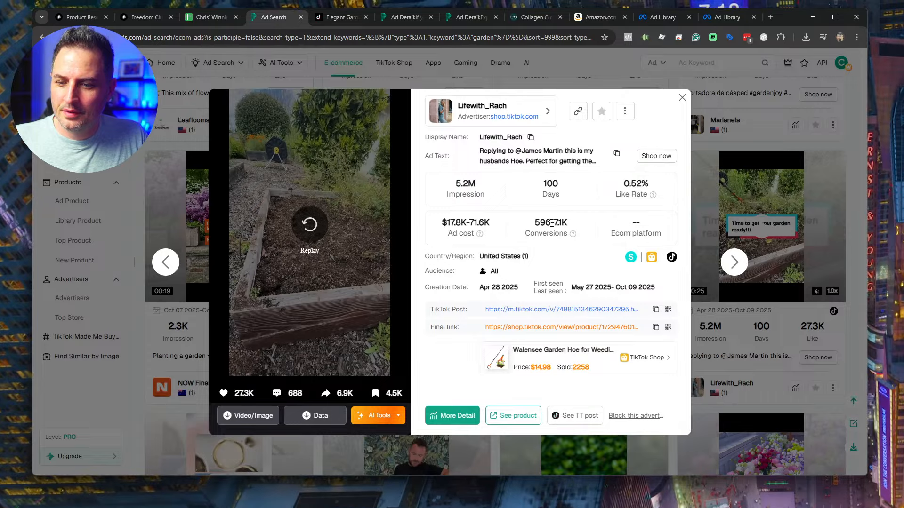
Step: Open the garden hoe ad's full detail page and copy its URL
click(466, 416)
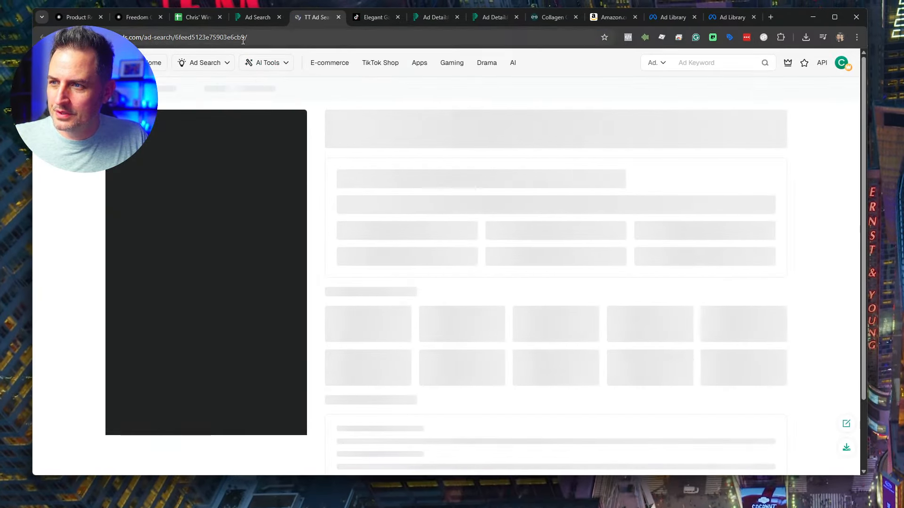
click(198, 37)
key(ctrl+c)
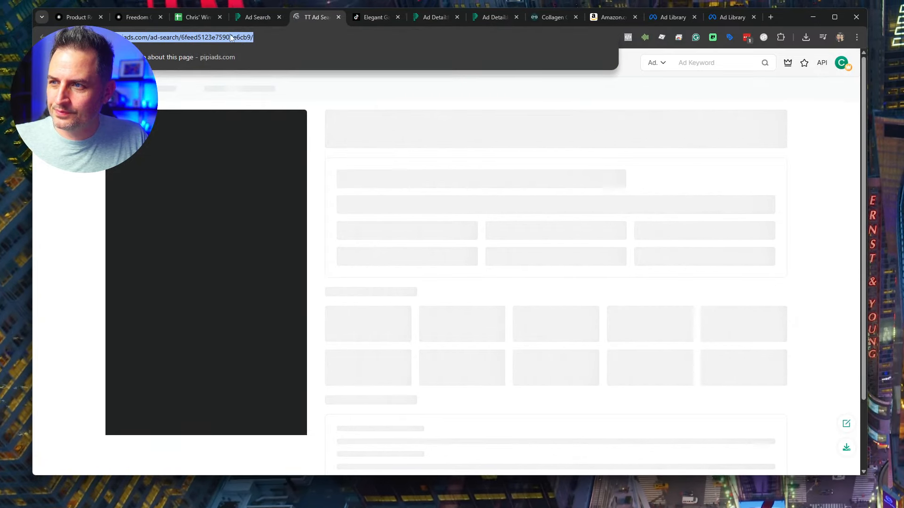
Step: Log Hoe as a new product in row 27 of the October 2025 sheet, with the copied PiPiADS link in column D
click(191, 17)
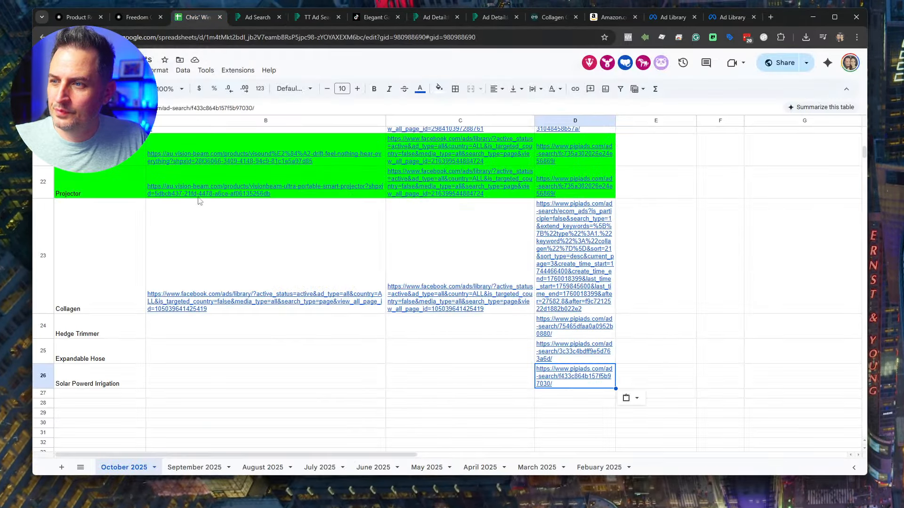
click(96, 394)
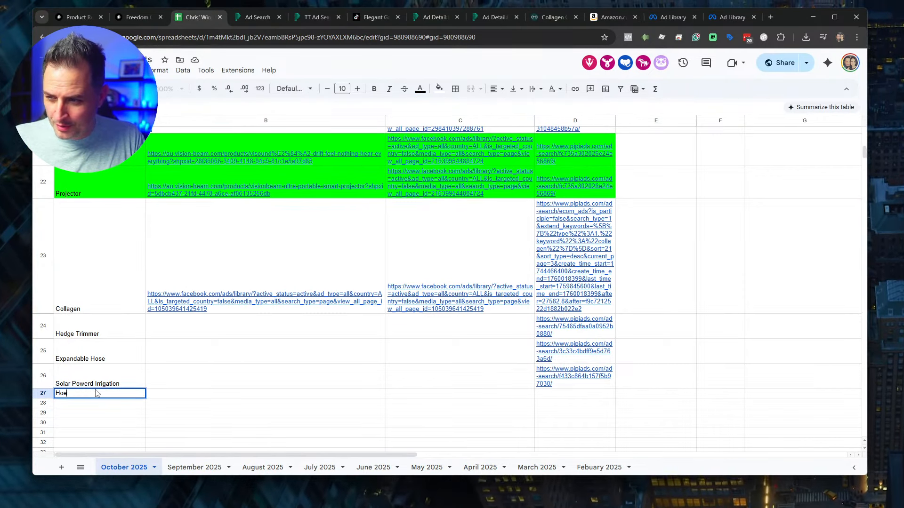
key(Tab)
key(Tab)
key(Tab)
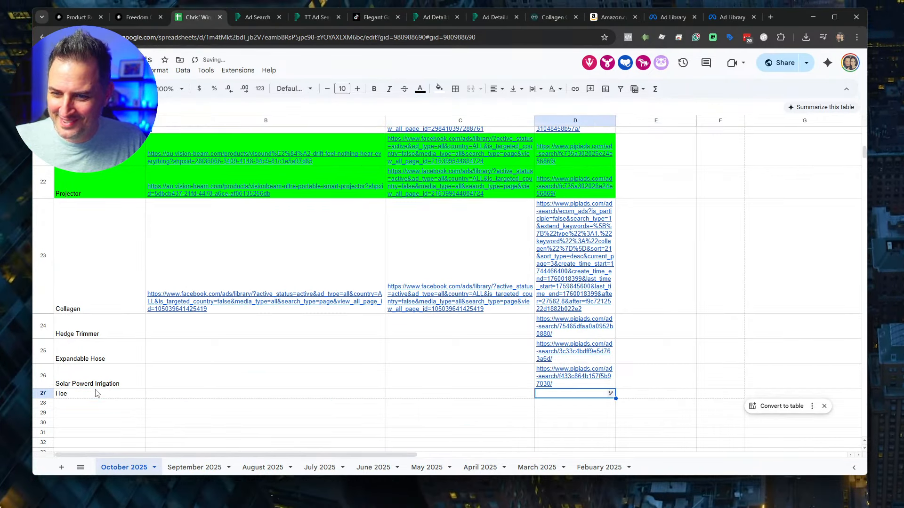
key(ctrl+v)
click(205, 373)
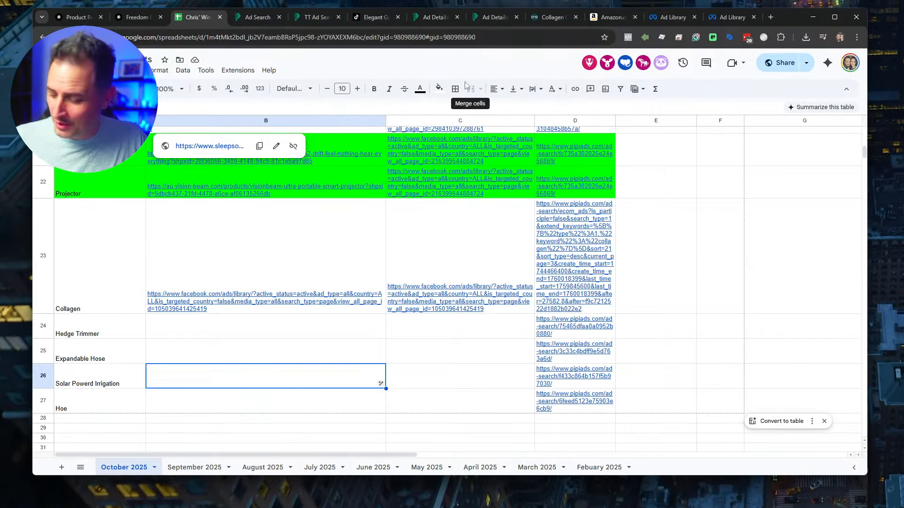
Step: Return to the garden ad search, close the hoe ad, and examine further results, previewing the seed, landscape cleanup and edging videos
click(316, 17)
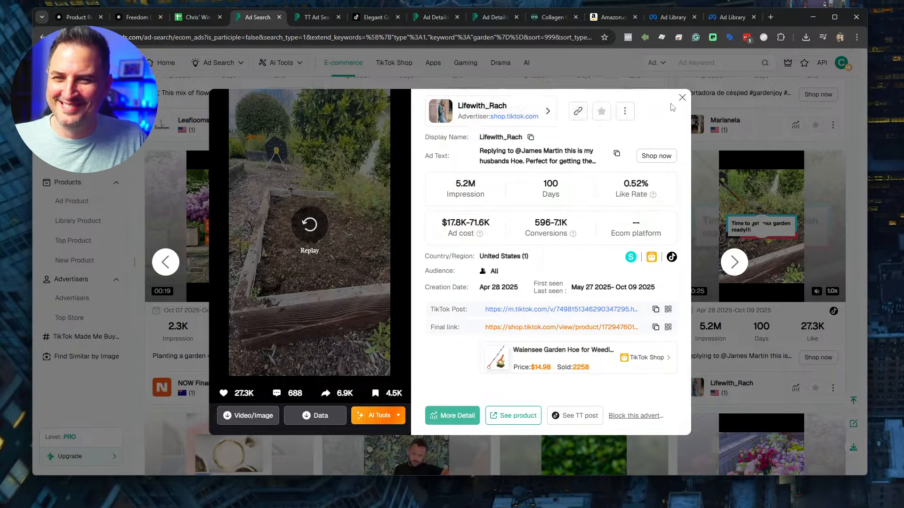
key(Escape)
scroll(520, 286, down, 5)
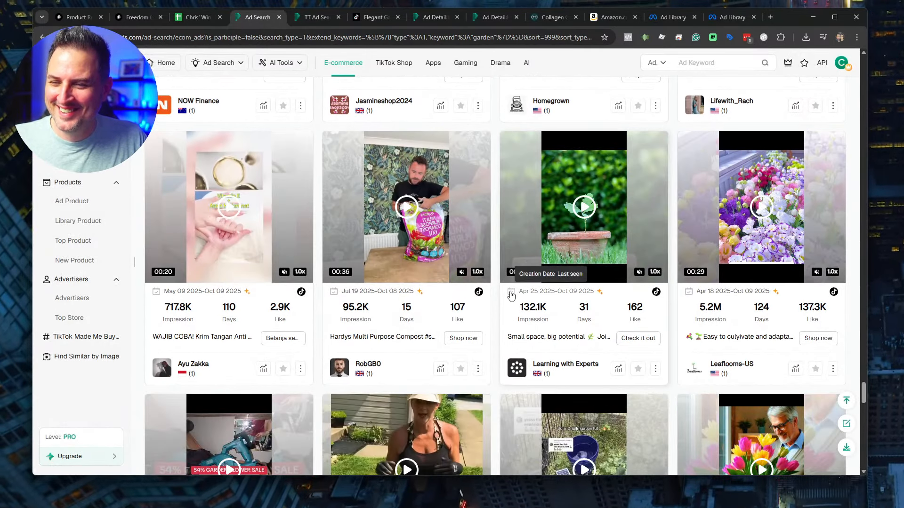
scroll(511, 295, down, 6)
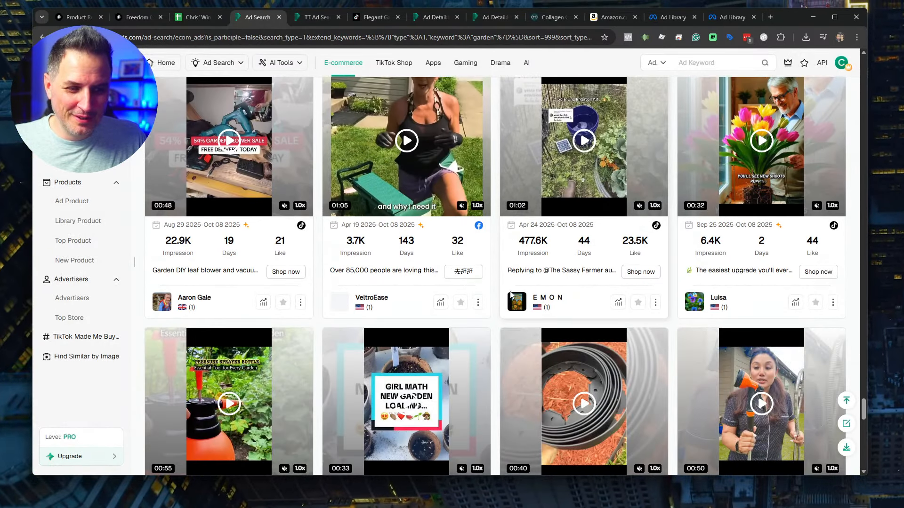
scroll(511, 295, up, 1)
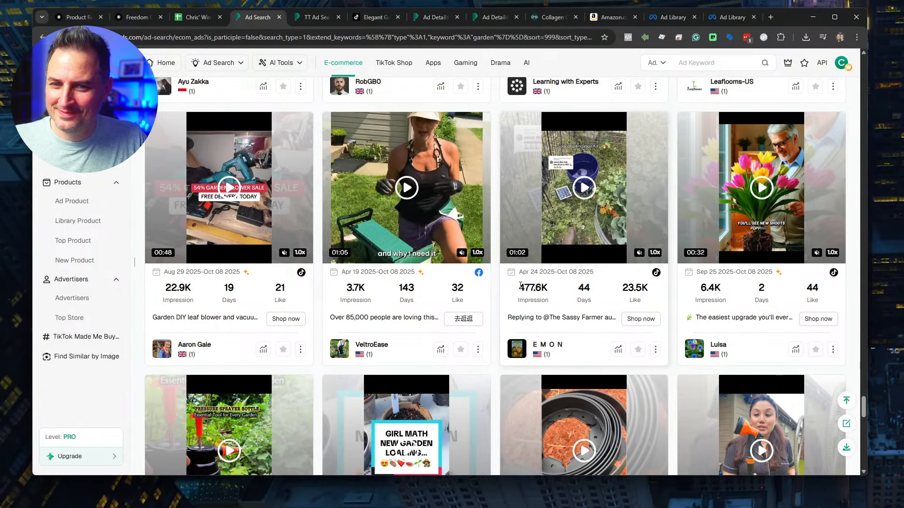
scroll(520, 286, down, 5)
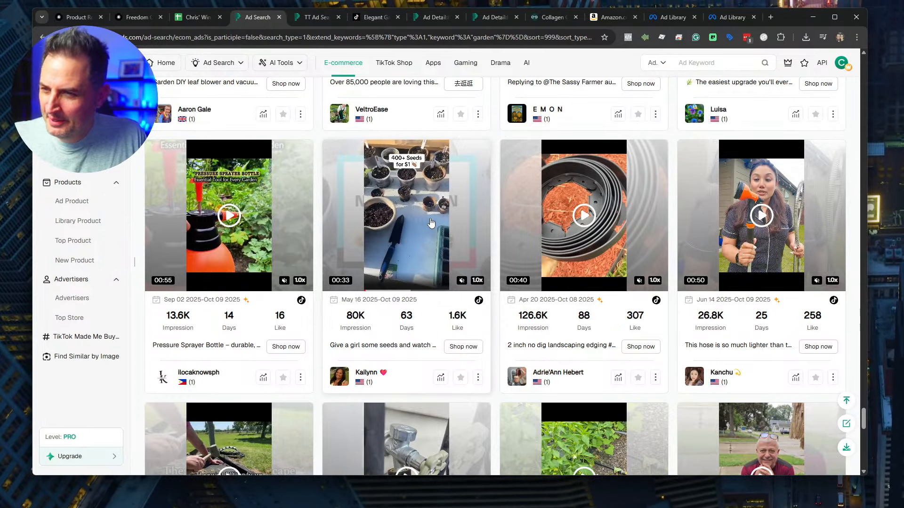
scroll(430, 223, down, 5)
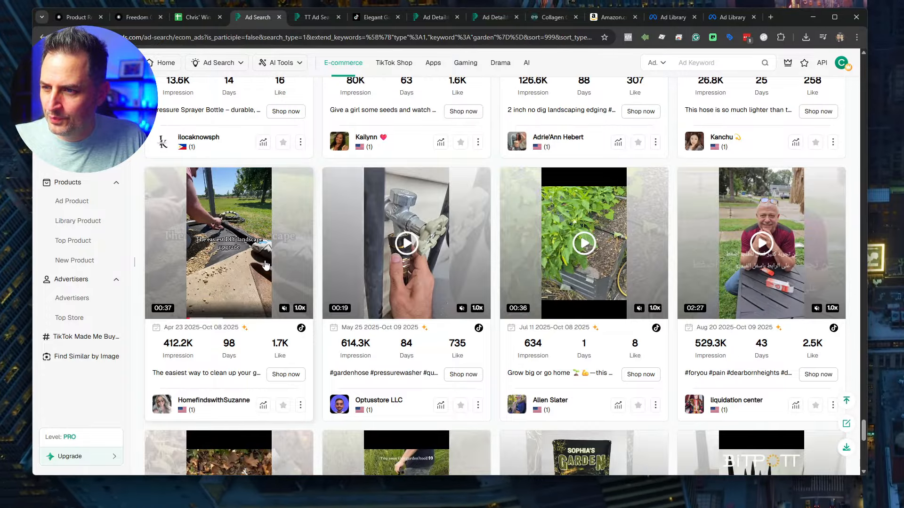
scroll(639, 249, down, 1)
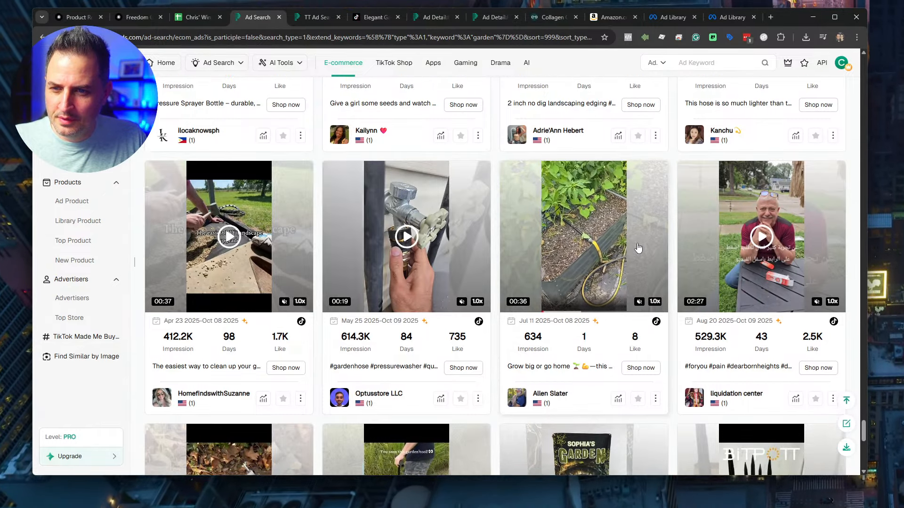
scroll(638, 248, down, 7)
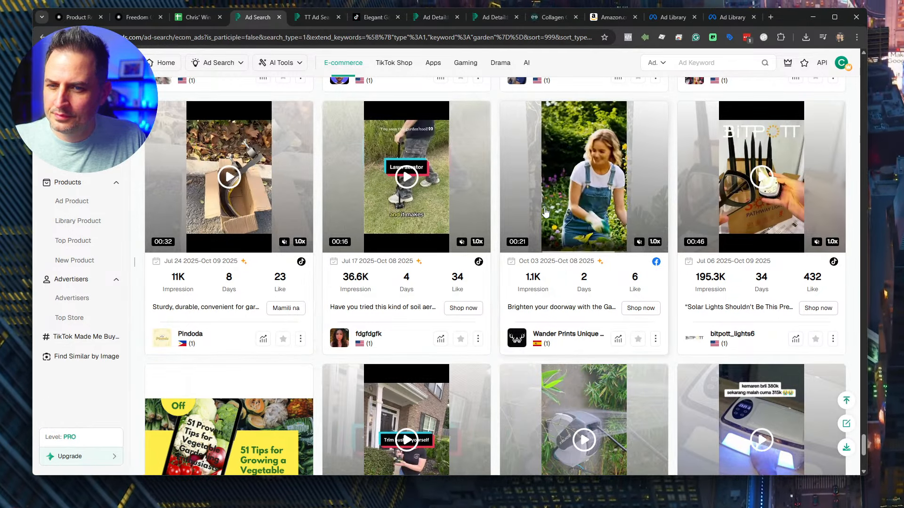
Step: Look through the bush trimmer, watering and weed removal ads, and go back to preview the Rise Gardens video
scroll(584, 208, down, 5)
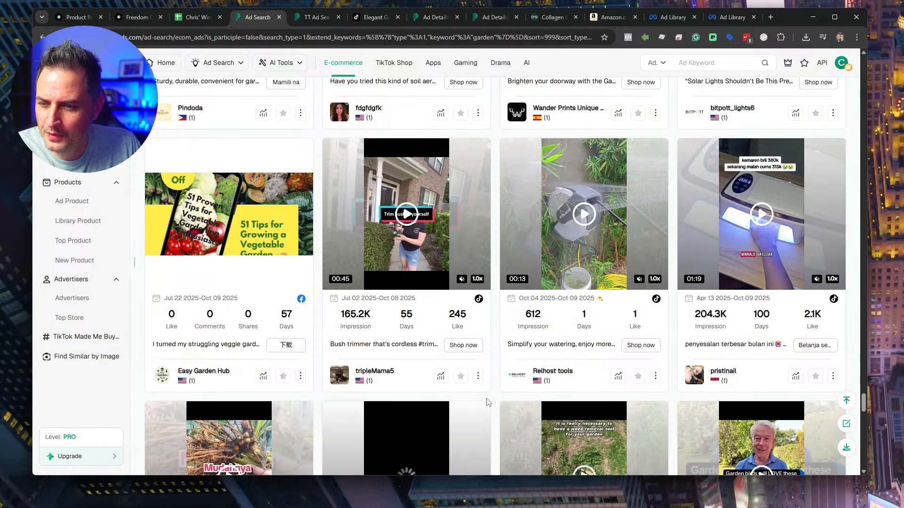
scroll(490, 401, down, 4)
scroll(502, 392, down, 1)
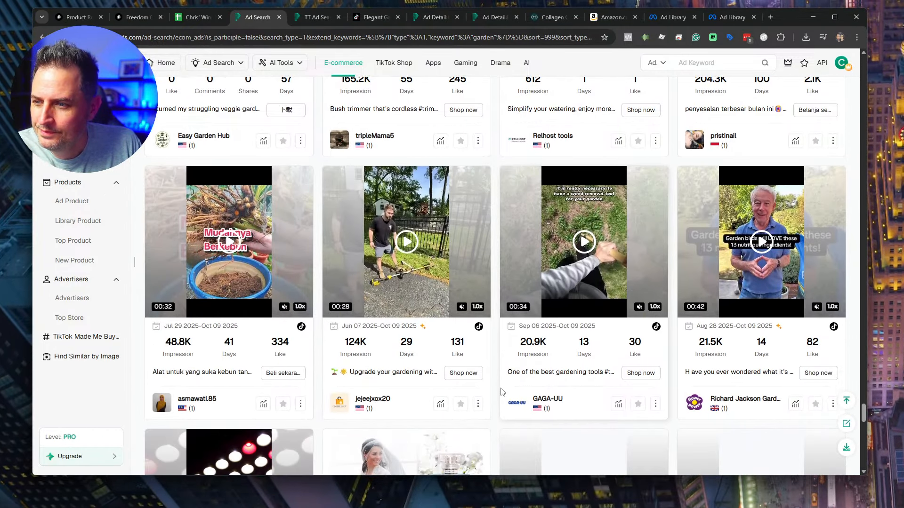
scroll(503, 391, down, 7)
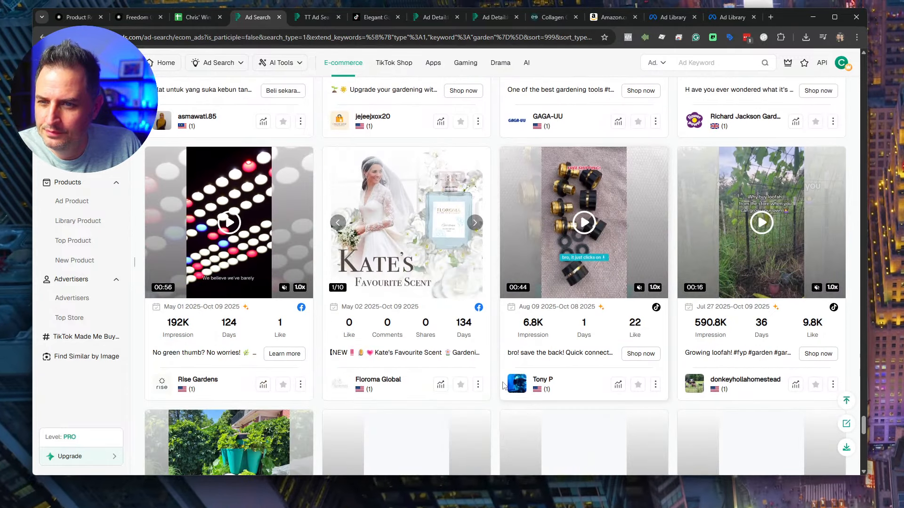
scroll(509, 362, down, 2)
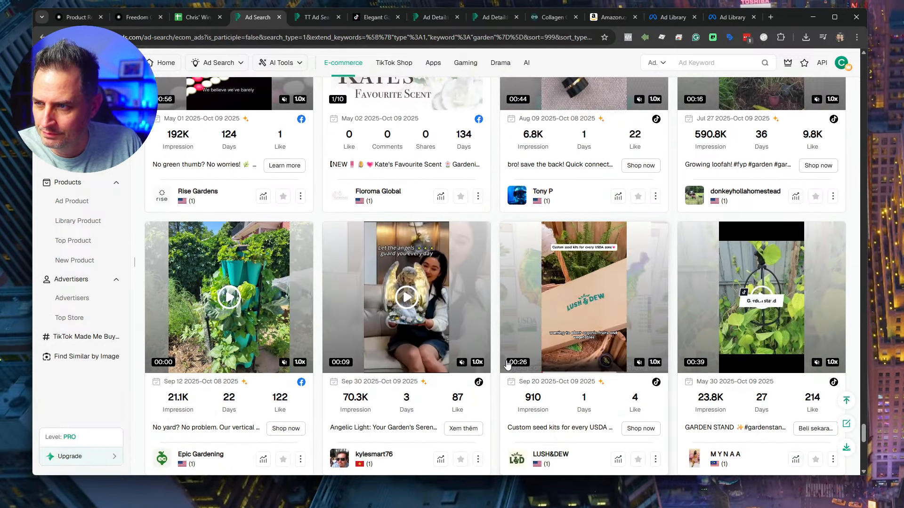
scroll(284, 280, up, 7)
mouse_move(258, 317)
scroll(231, 268, down, 2)
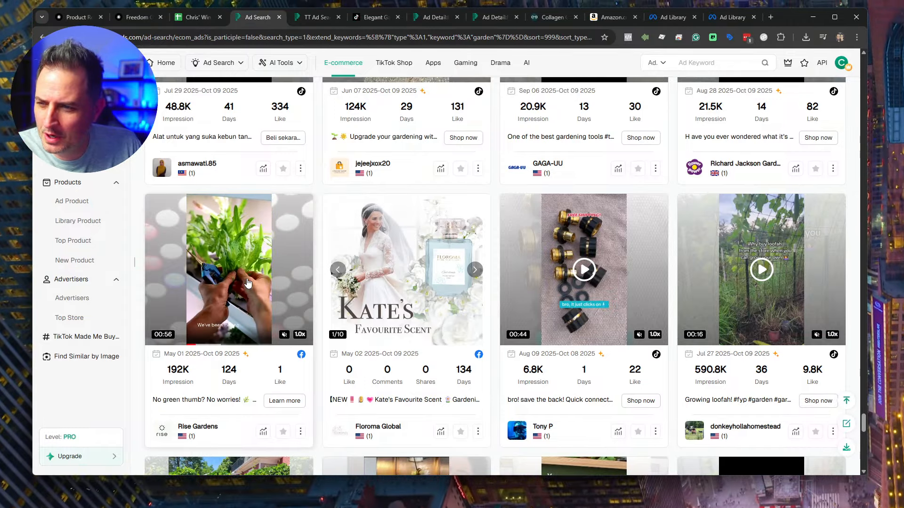
Step: Examine the next garden ads, from the Epic Gardening vertical planter on, previewing the gazebo, FixionTools plant tie and garden hose videos
scroll(248, 282, down, 5)
scroll(426, 318, down, 1)
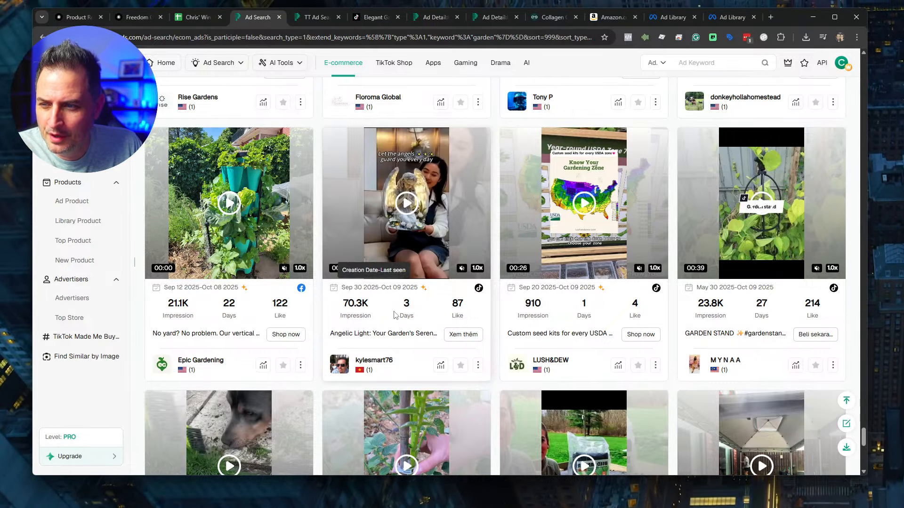
scroll(531, 300, down, 1)
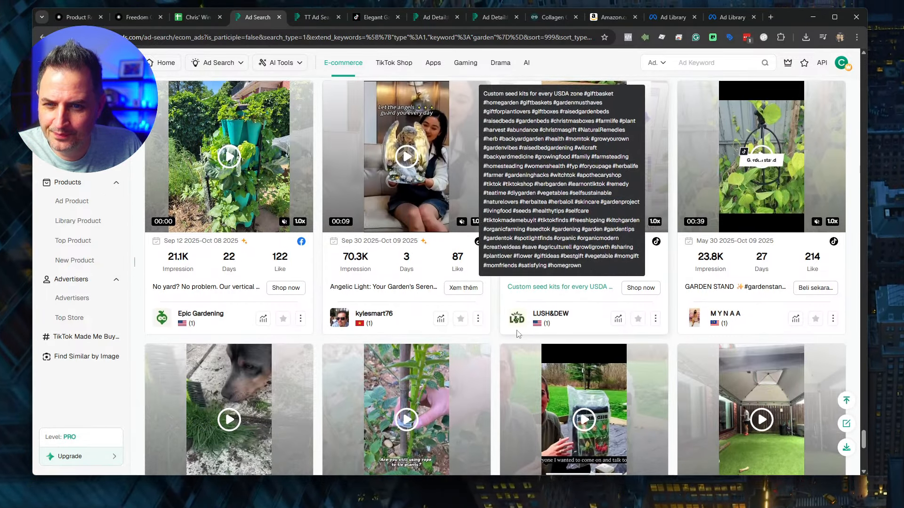
scroll(748, 160, down, 4)
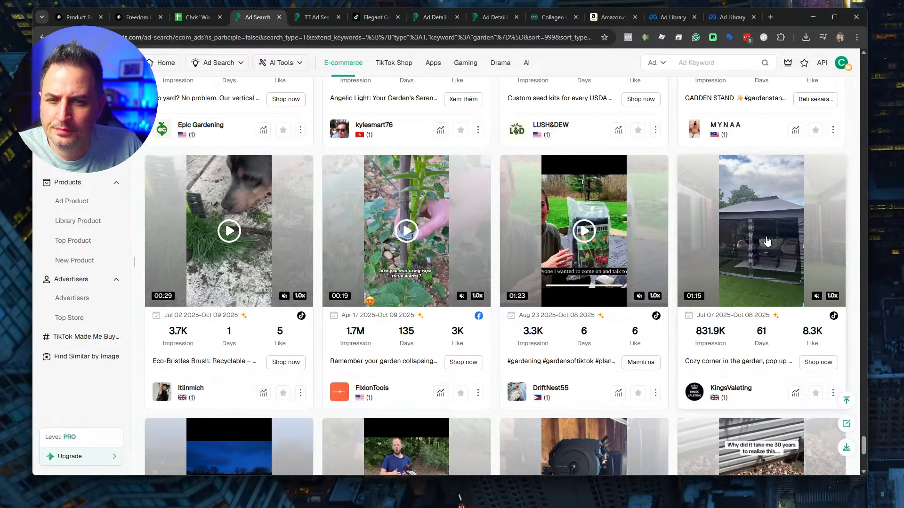
scroll(753, 244, down, 1)
mouse_move(438, 191)
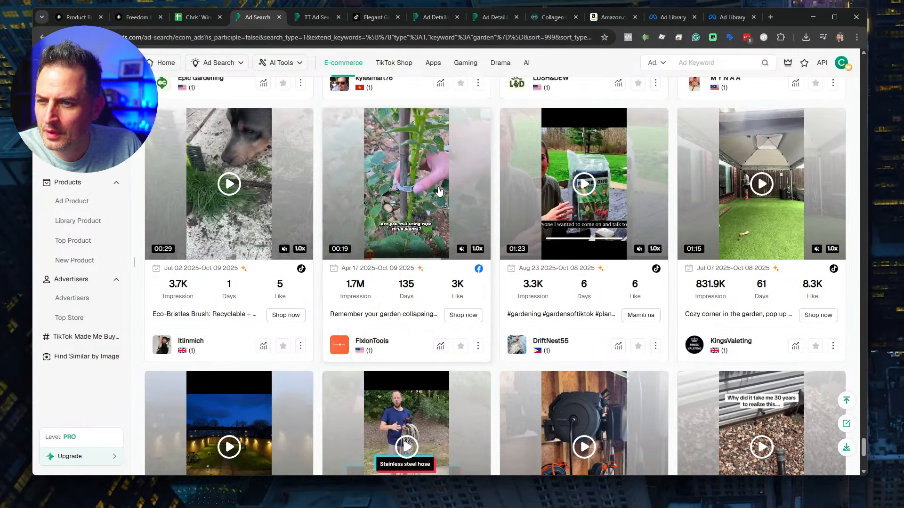
scroll(665, 227, down, 4)
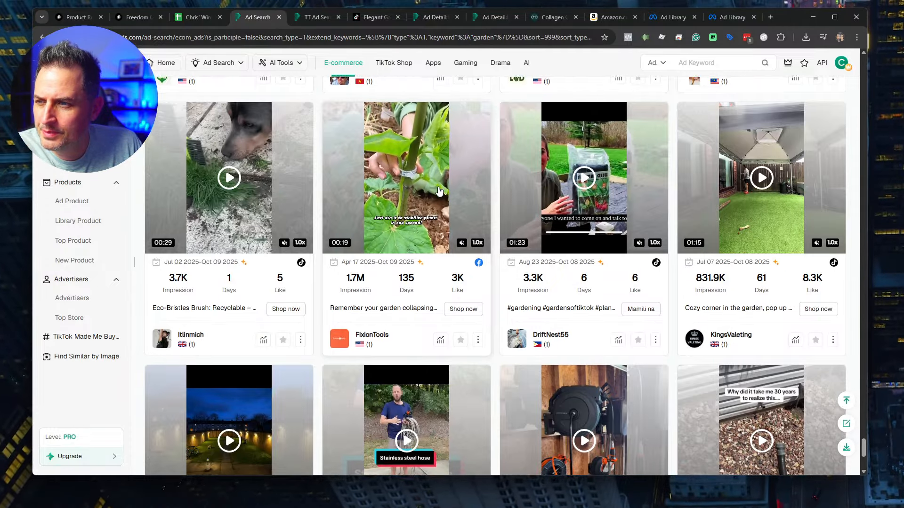
mouse_move(778, 272)
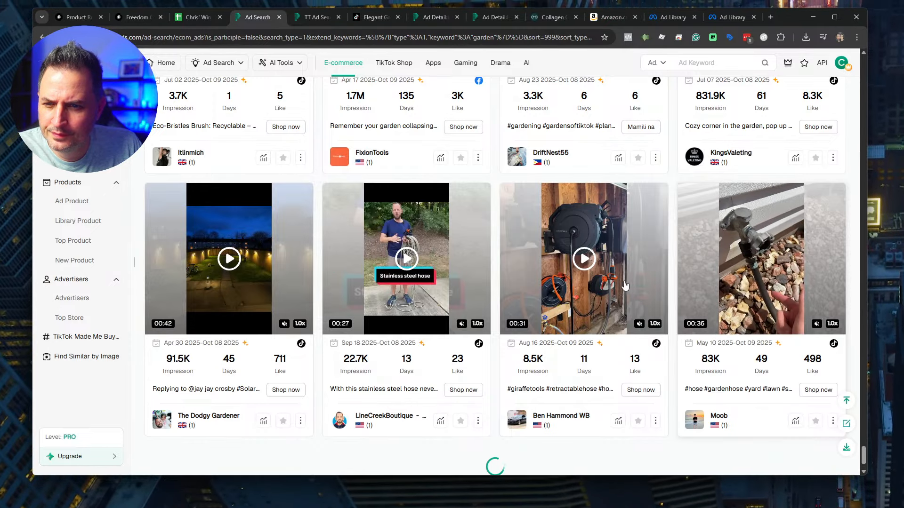
Step: Browse more garden ads for product ideas, previewing the automatic watering dripper and Vevor stainless steel hose videos
scroll(485, 280, down, 3)
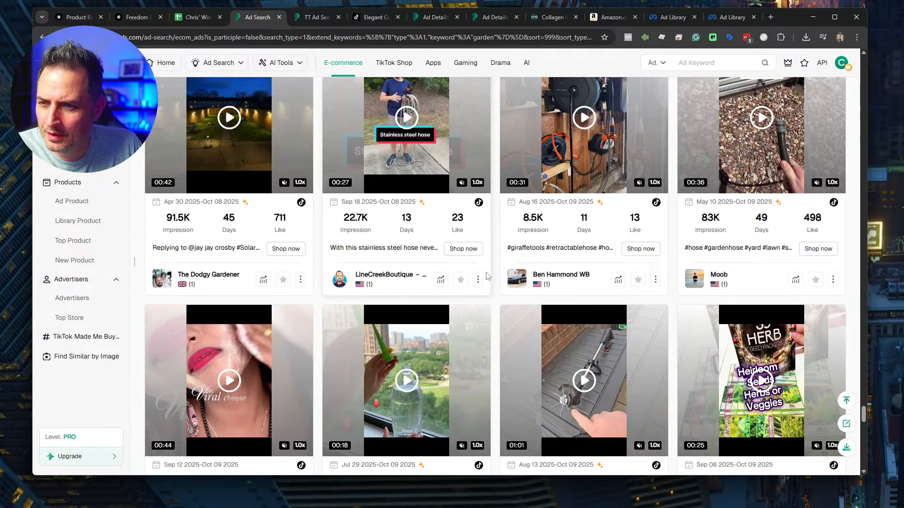
scroll(487, 277, down, 2)
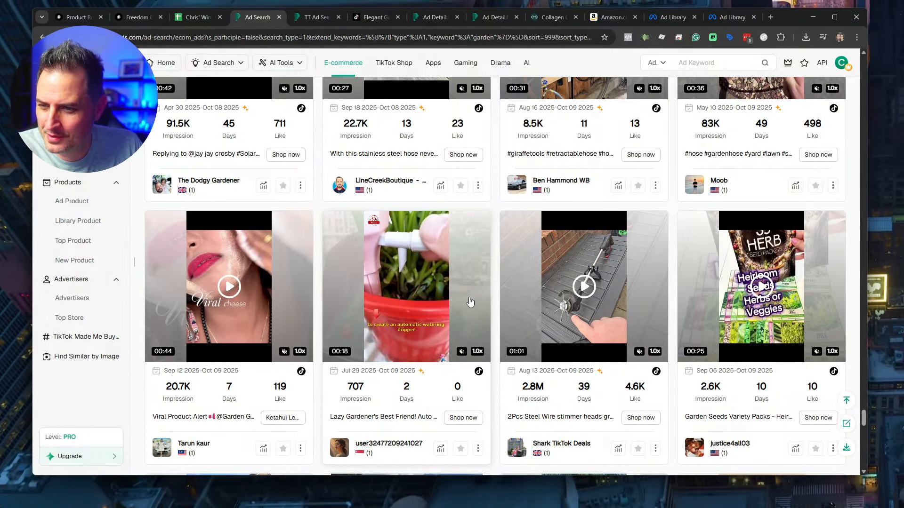
scroll(469, 302, down, 4)
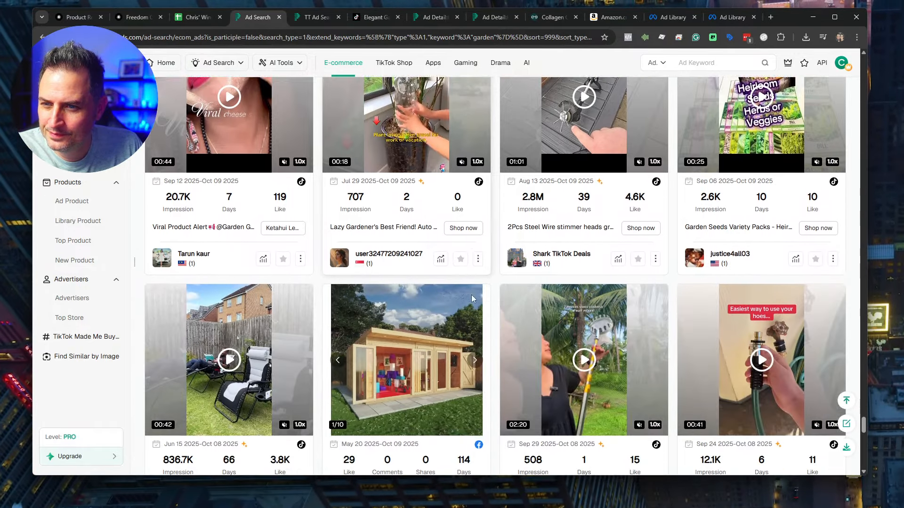
scroll(470, 295, down, 4)
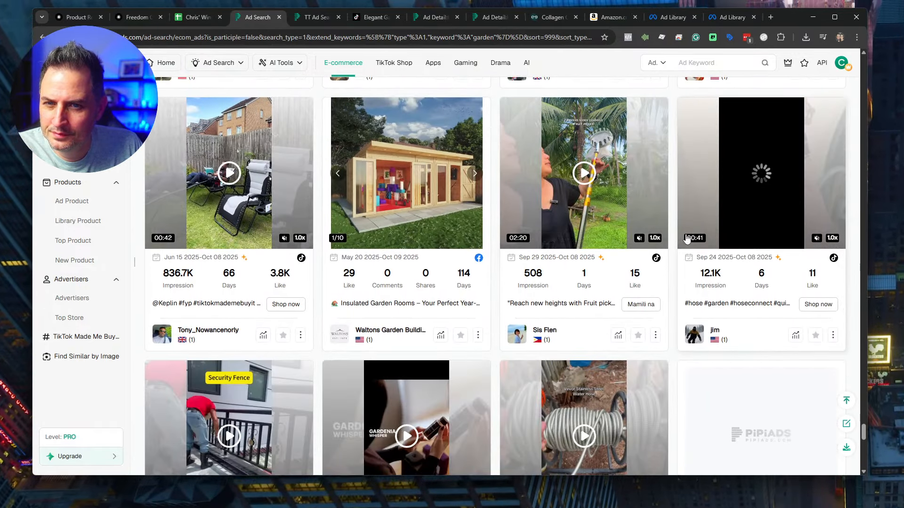
scroll(687, 239, down, 3)
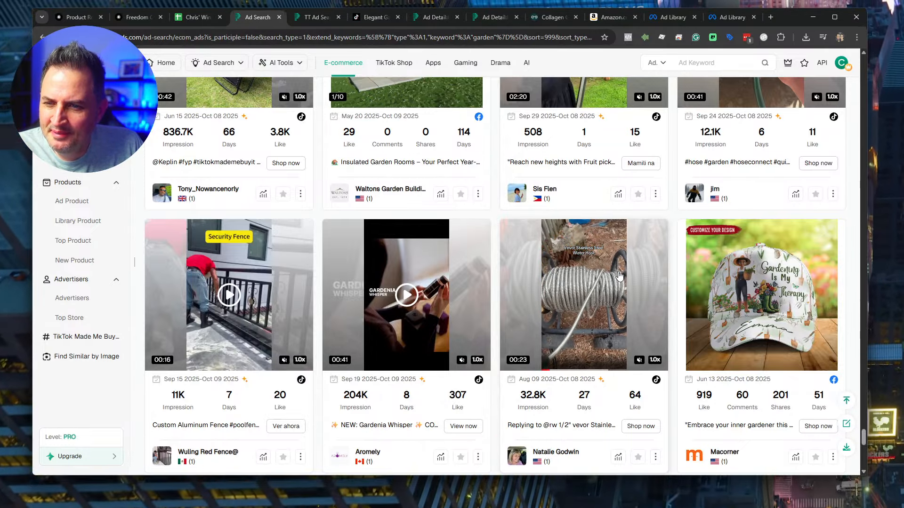
scroll(619, 276, down, 6)
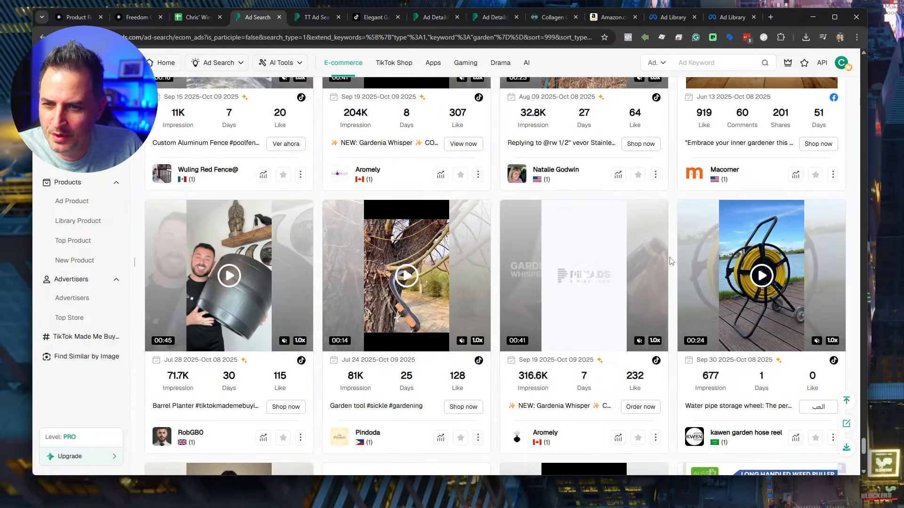
Step: Examine further garden ads for product ideas, from the barrel planter to the soil aerator, previewing the barrel planter and soil aerator videos
scroll(671, 261, down, 3)
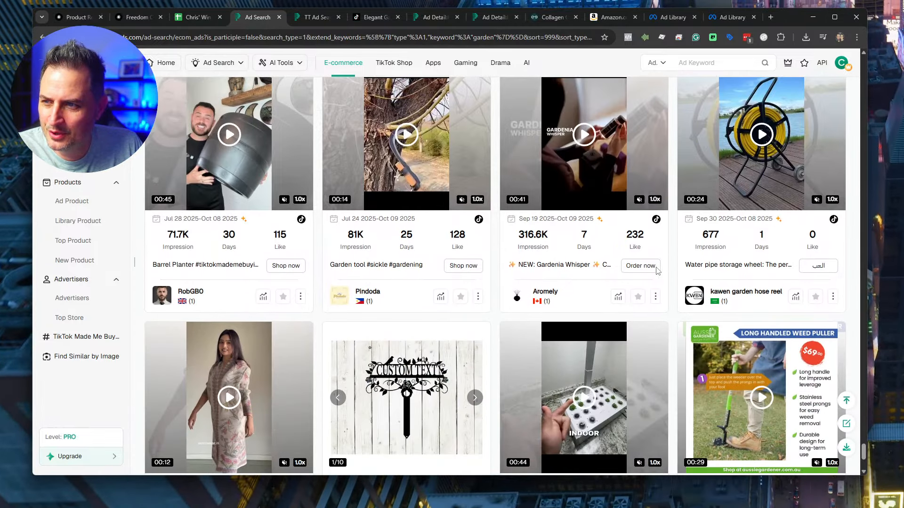
scroll(658, 271, up, 3)
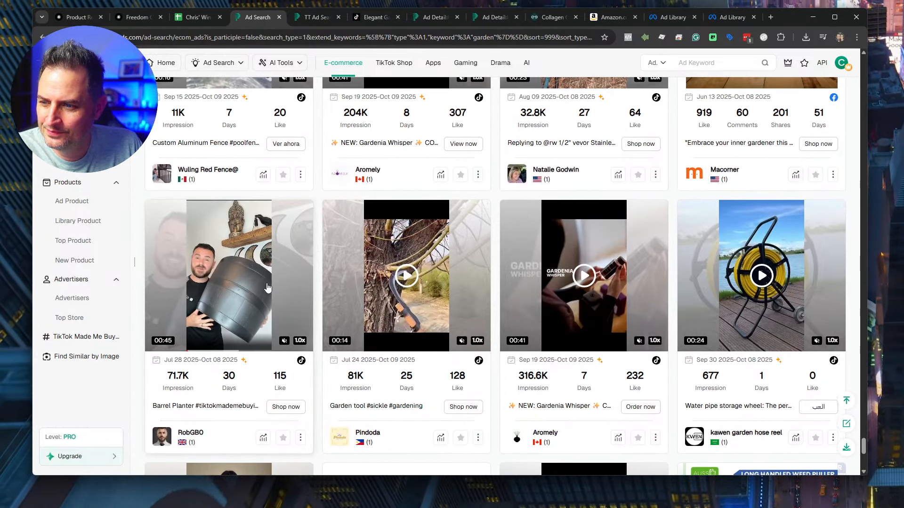
scroll(267, 288, down, 6)
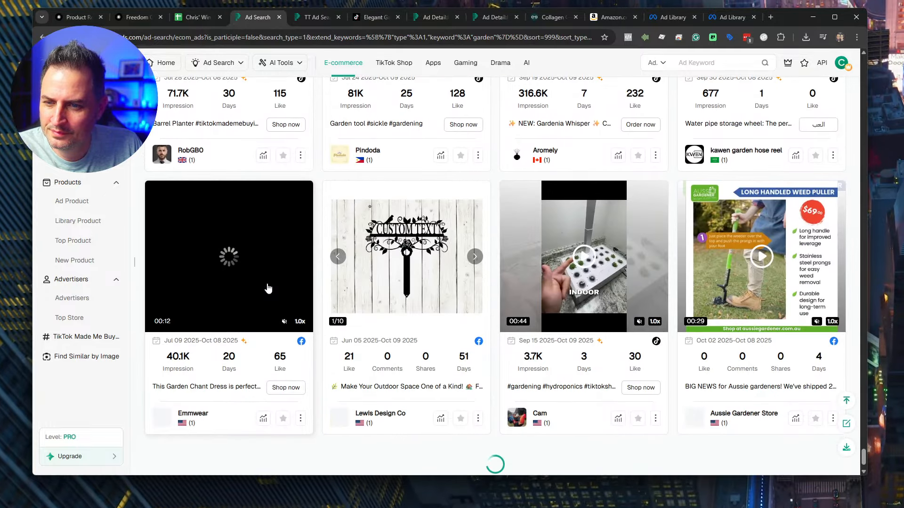
scroll(489, 250, down, 1)
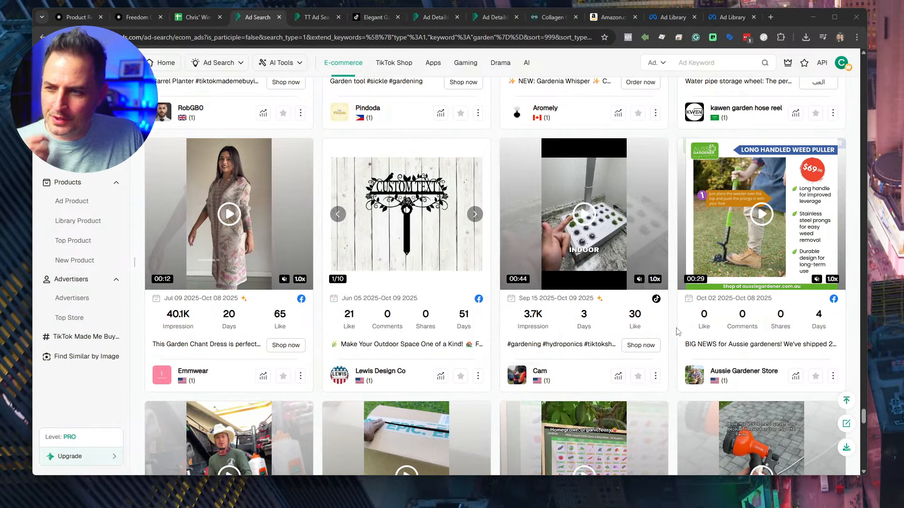
scroll(677, 332, down, 5)
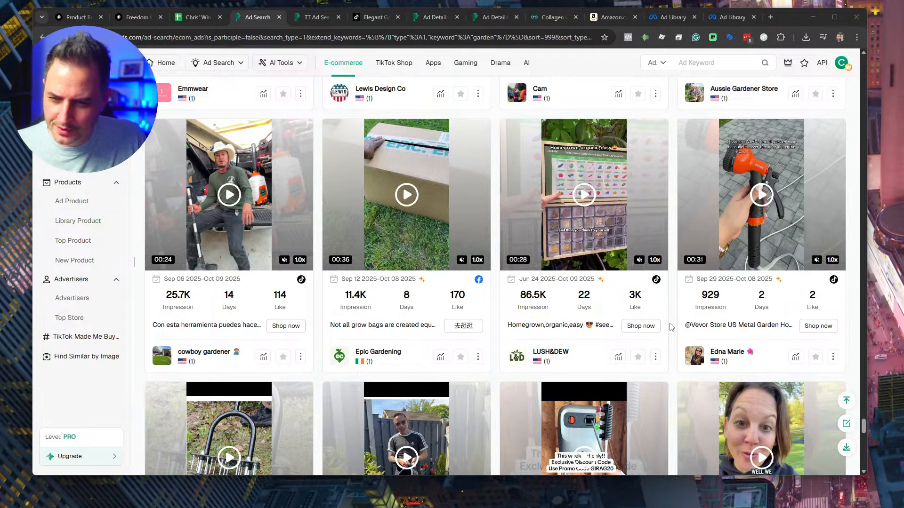
scroll(671, 328, down, 4)
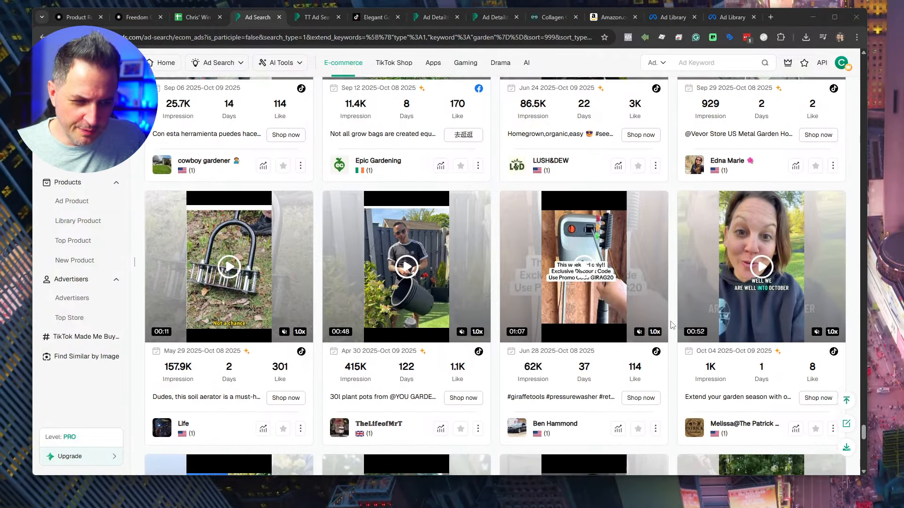
scroll(672, 325, down, 2)
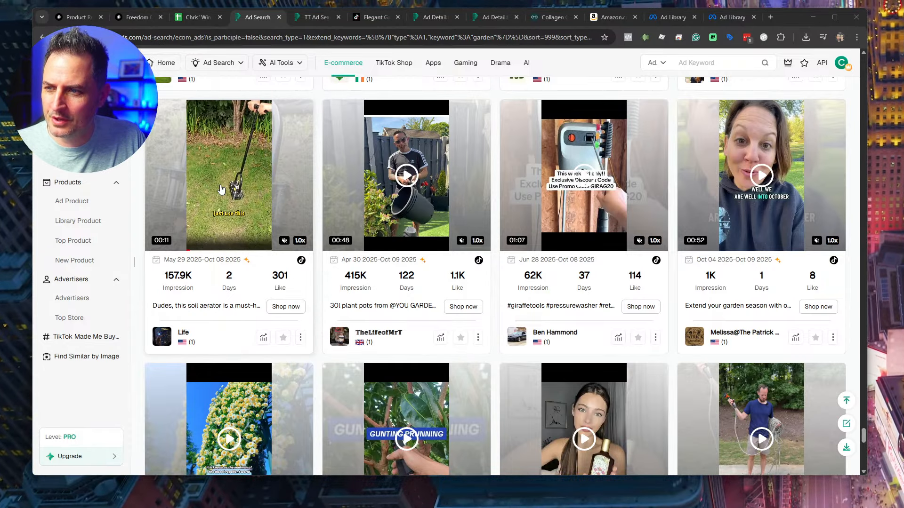
scroll(349, 298, down, 4)
scroll(377, 259, up, 4)
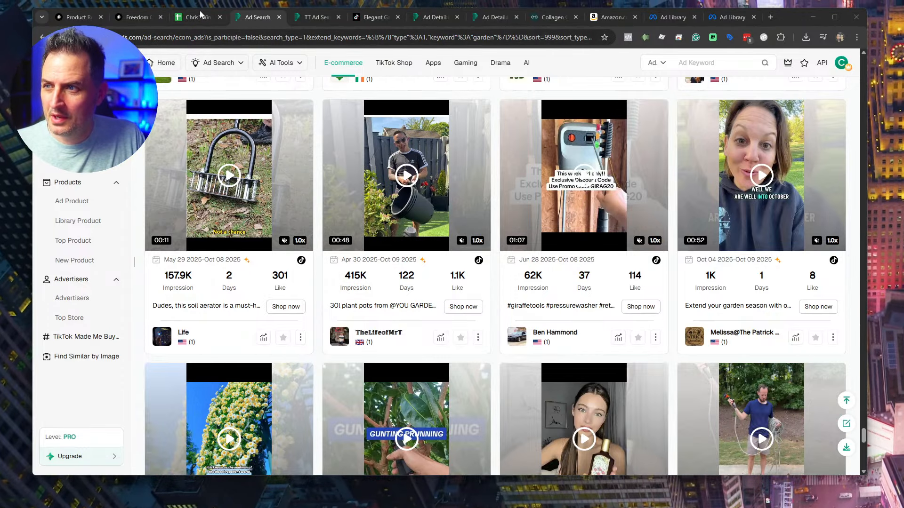
Step: Switch to the winning products spreadsheet and review the October 2025 list, highlighting the Collagen and Hedge Trimmer rows
click(200, 14)
scroll(395, 313, up, 10)
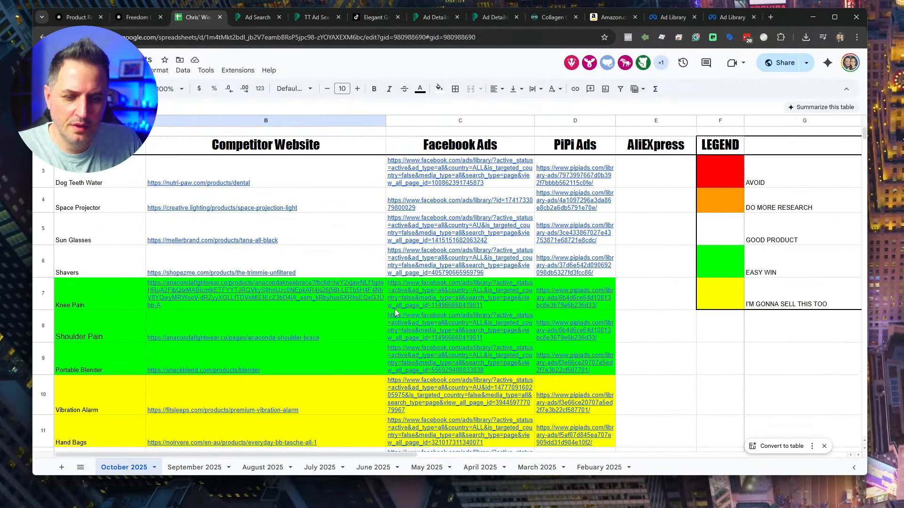
scroll(396, 313, down, 15)
scroll(398, 311, up, 5)
scroll(367, 288, down, 5)
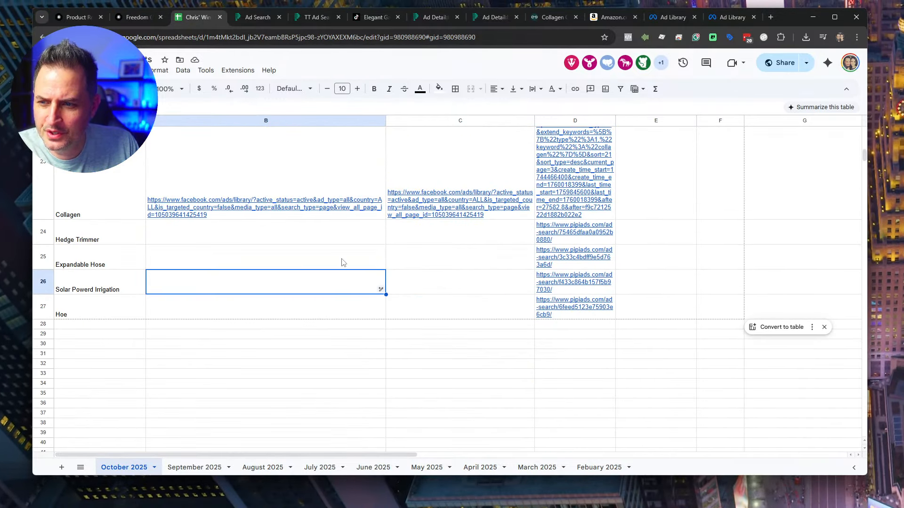
drag(94, 203, 579, 188)
drag(89, 238, 583, 236)
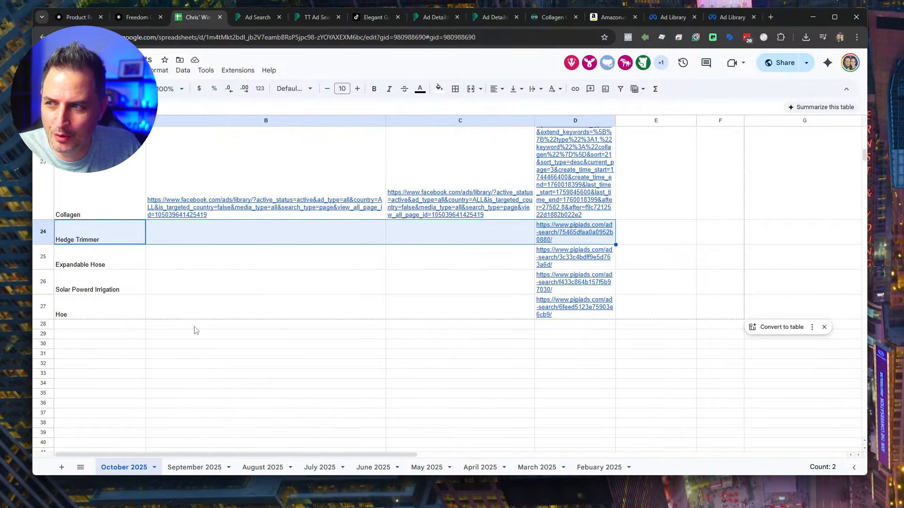
Step: Compare the logged garden products with the colour legend and the first October entries, and clear the row selection
mouse_move(544, 300)
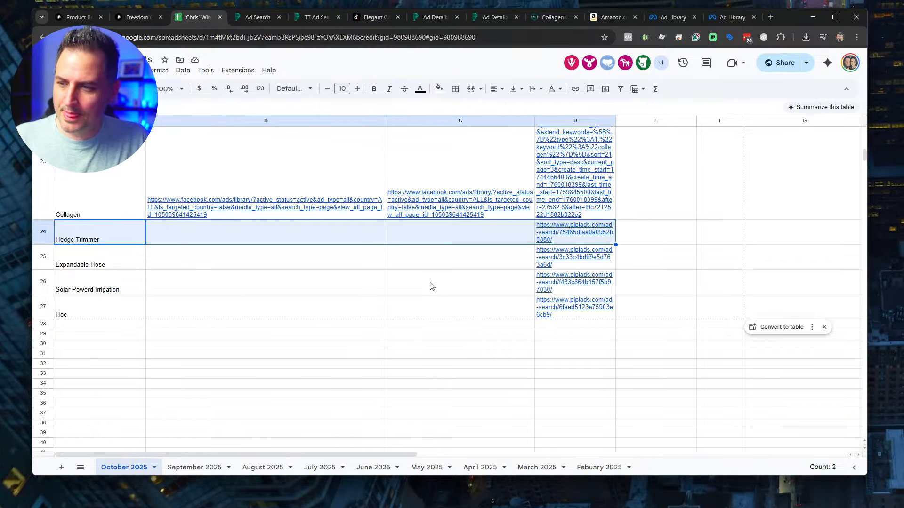
scroll(397, 288, up, 10)
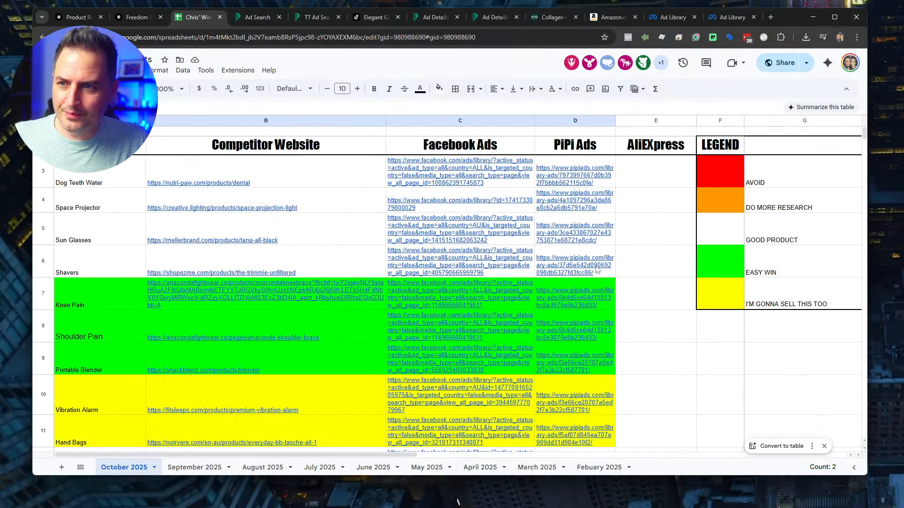
scroll(597, 270, down, 10)
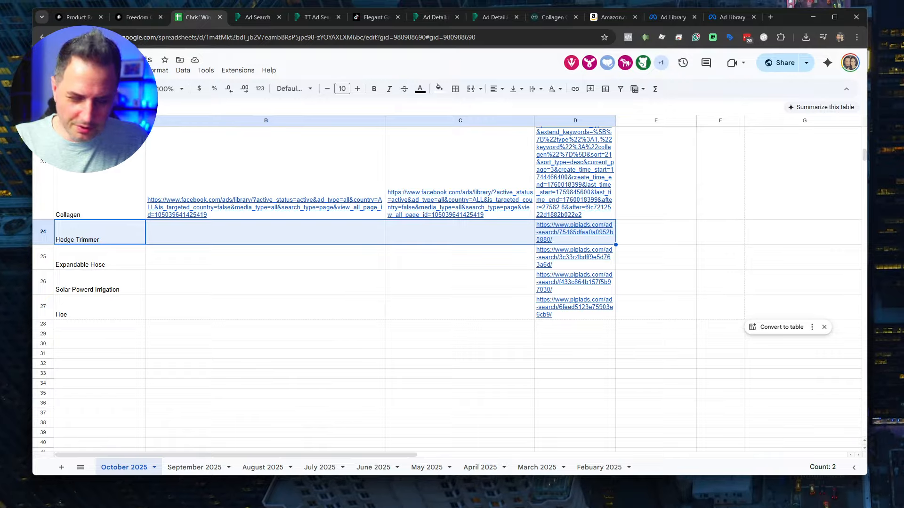
click(268, 377)
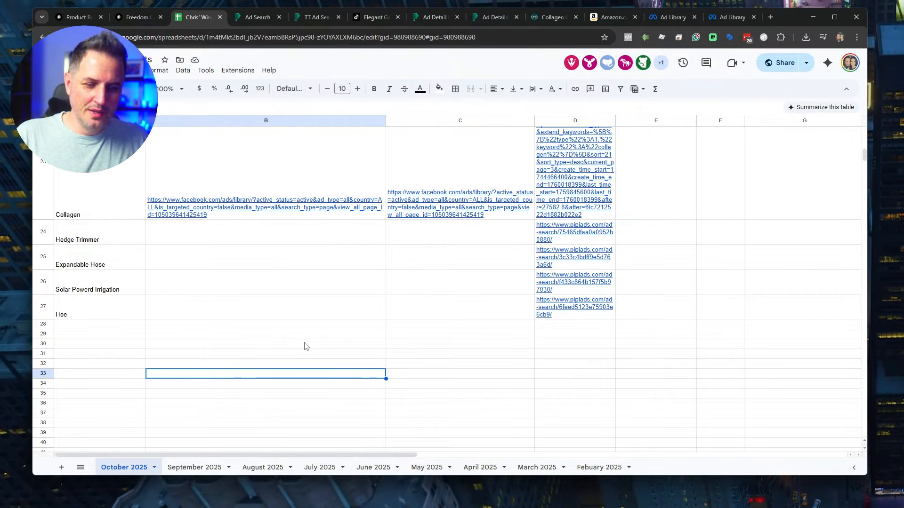